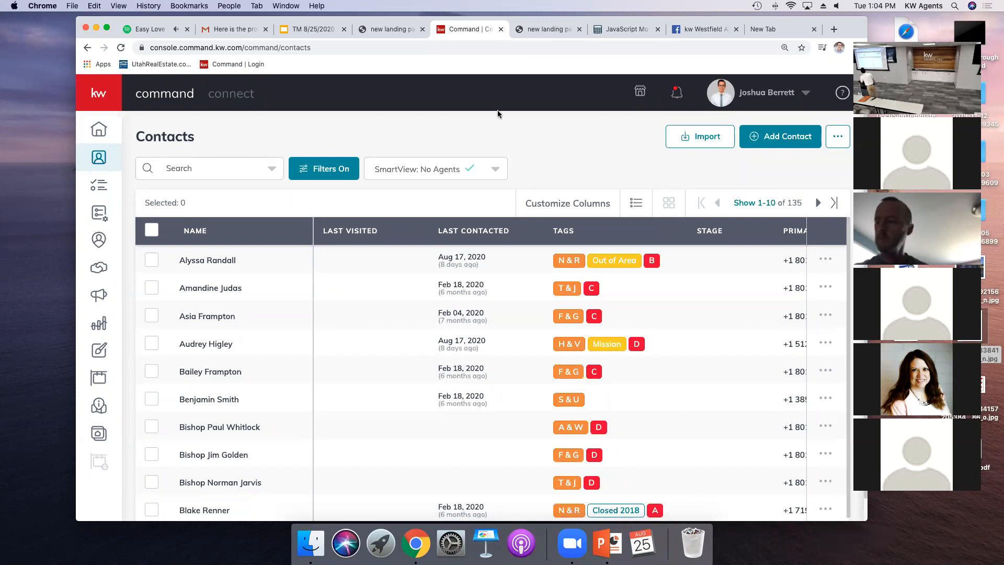
Step: Close several extra browser tabs, keeping the Command contacts tab open
left_click(569, 35)
left_click(578, 30)
left_click(579, 30)
left_click(578, 30)
left_click(578, 30)
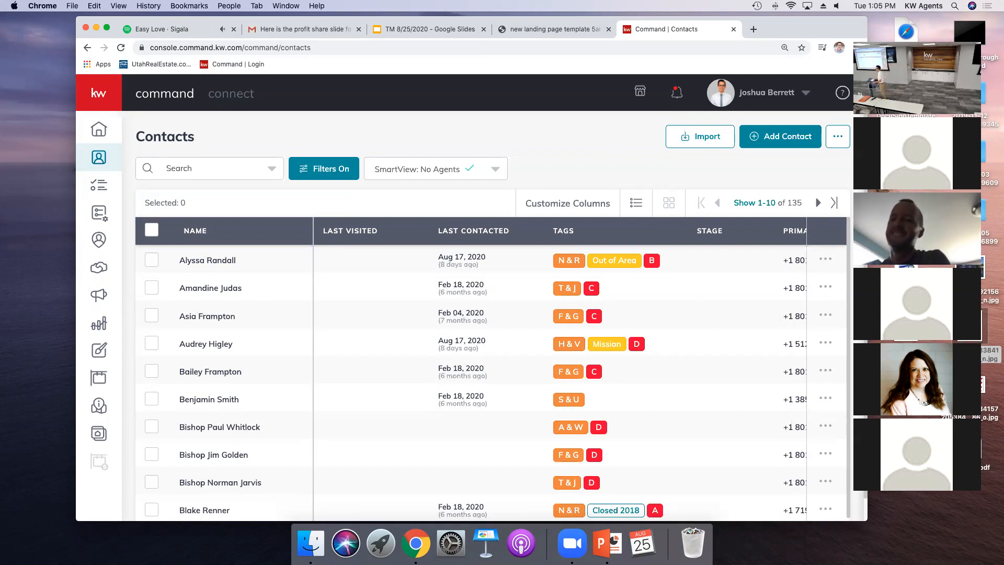
left_click(13, 6)
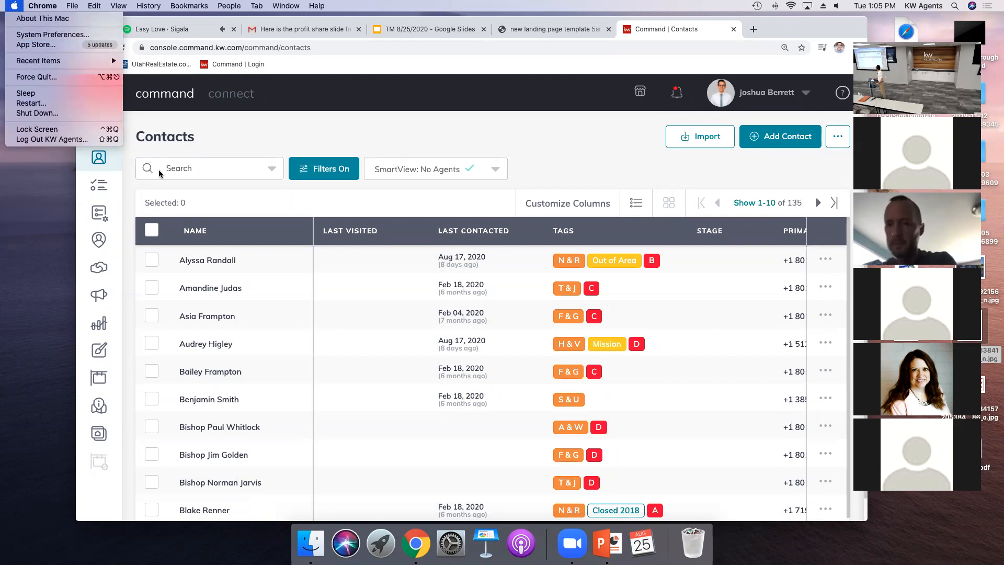
left_click(938, 7)
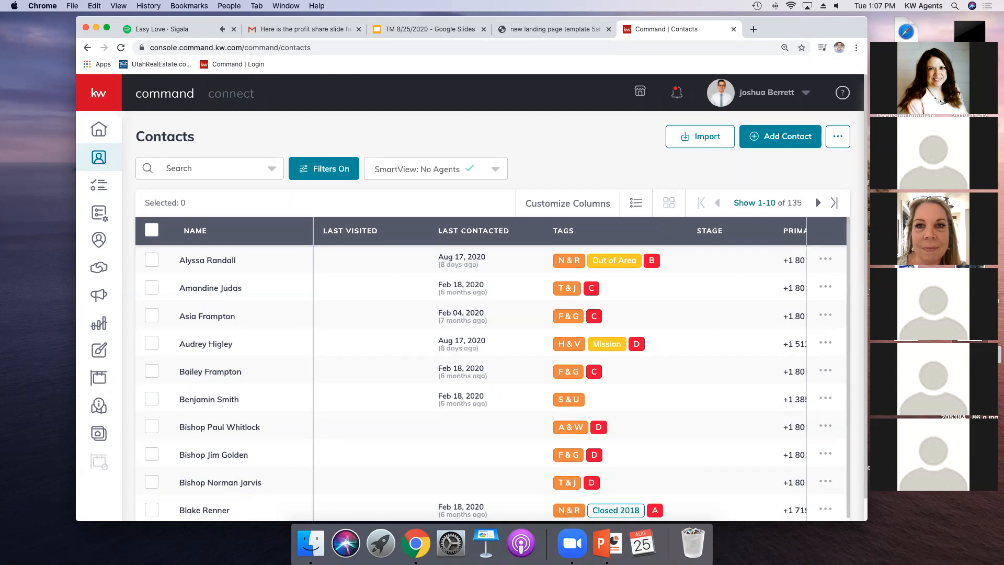
left_click(899, 37)
left_click(893, 37)
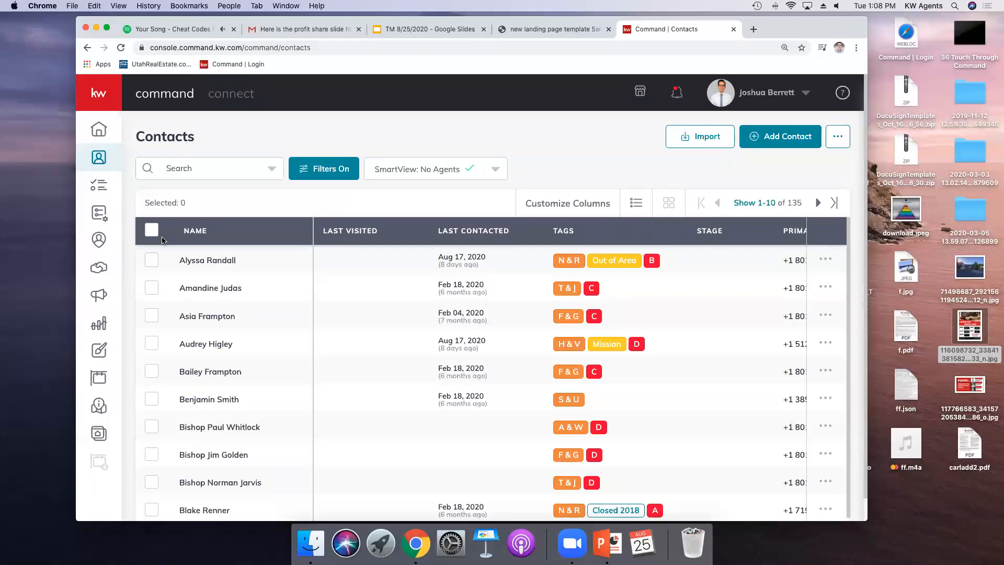
Step: Open the opportunities pipeline and browse the buyers' Cultivate, Appointment, Active and Under Contract stages
left_click(99, 295)
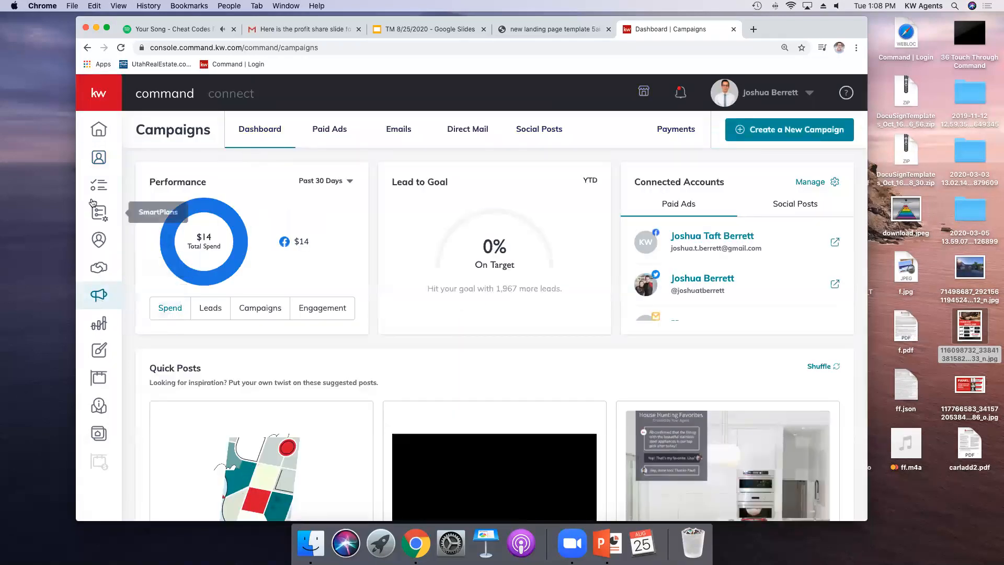
left_click(100, 269)
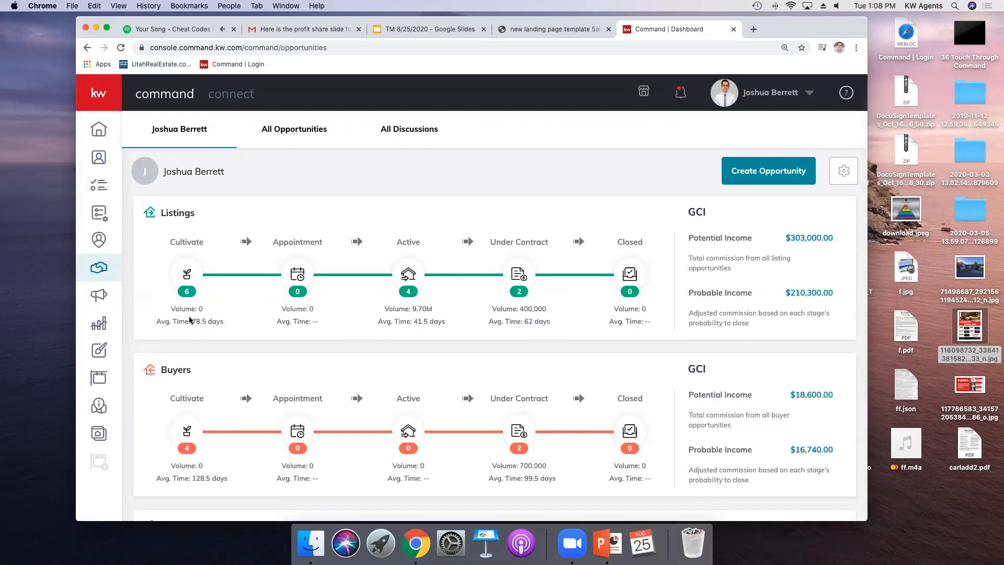
left_click(187, 430)
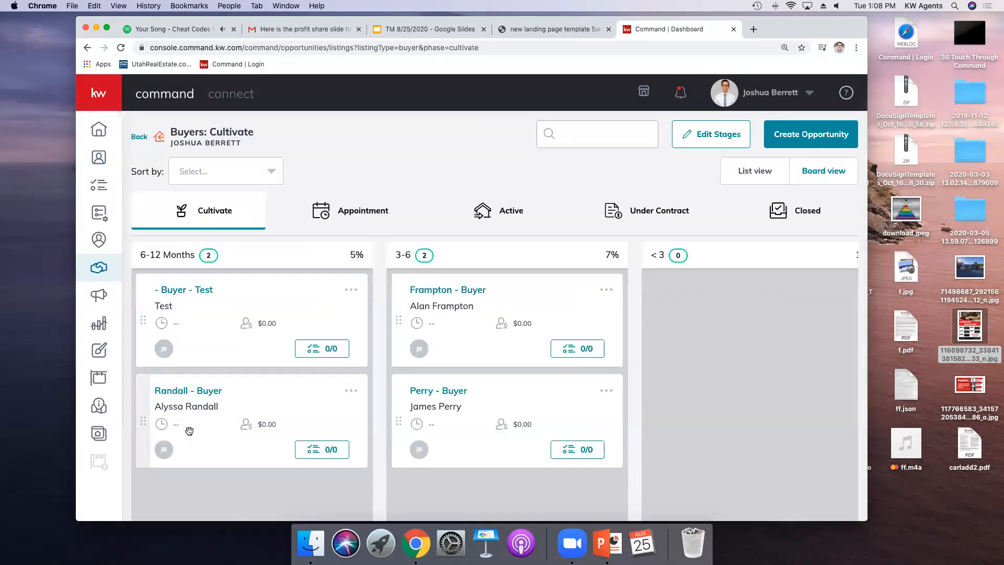
left_click(359, 219)
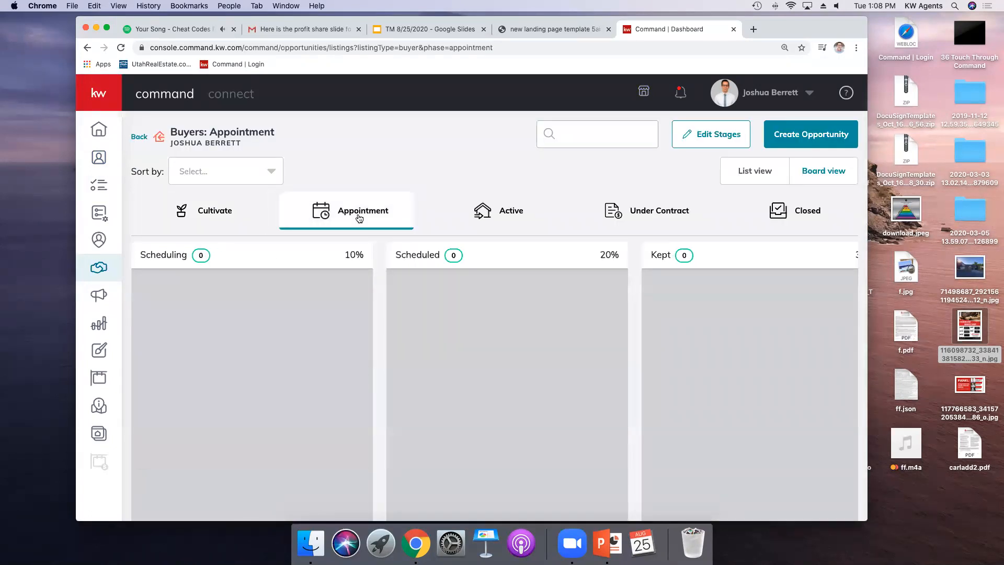
left_click(506, 214)
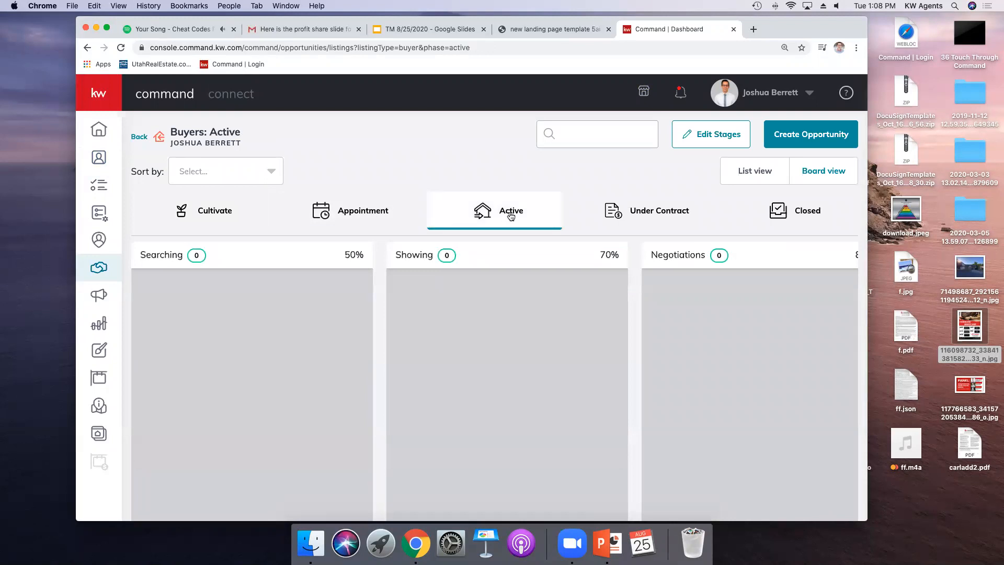
left_click(657, 215)
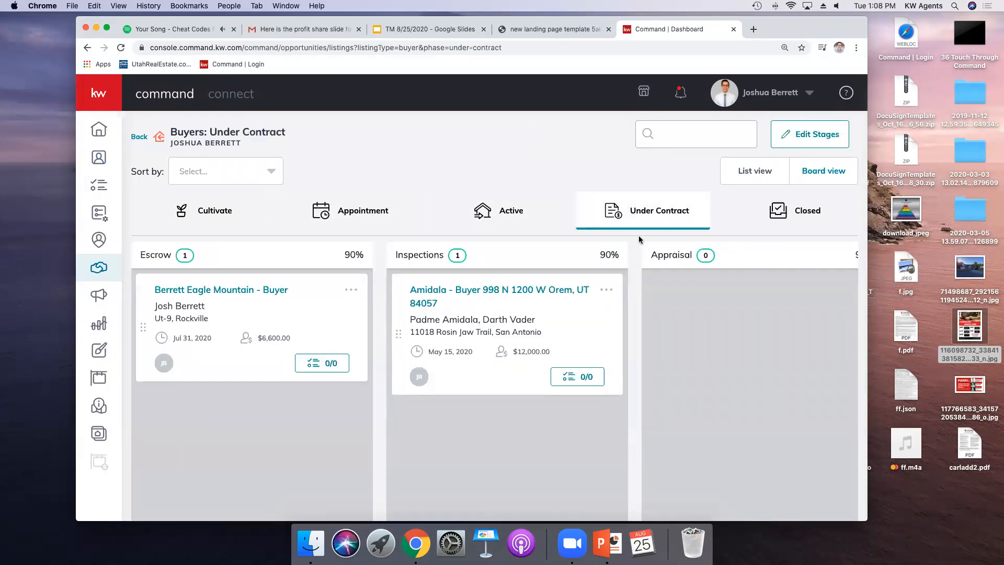
Step: Open the Orem buyer opportunity under Inspections and review its Documents and Offers tabs
left_click(448, 293)
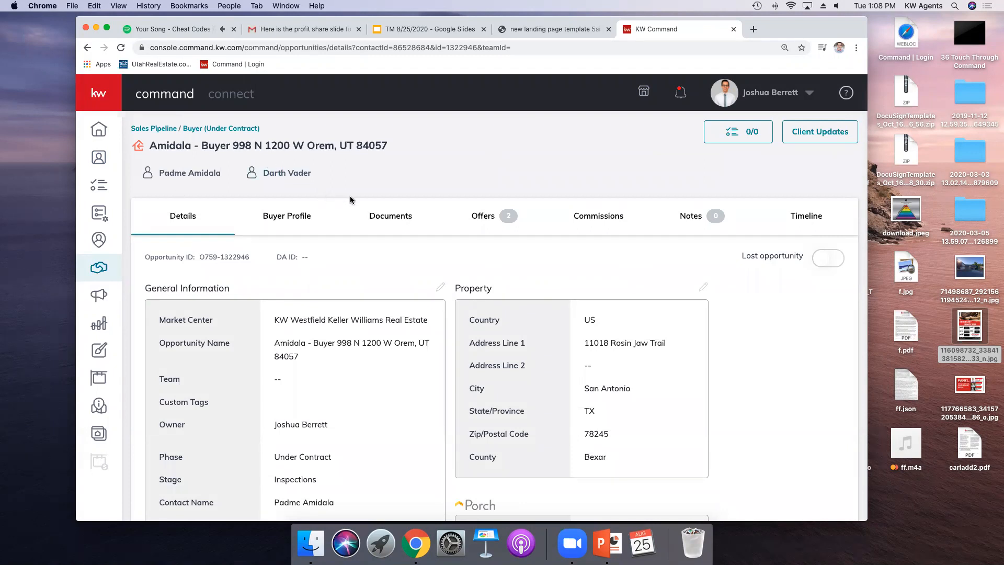
left_click(385, 220)
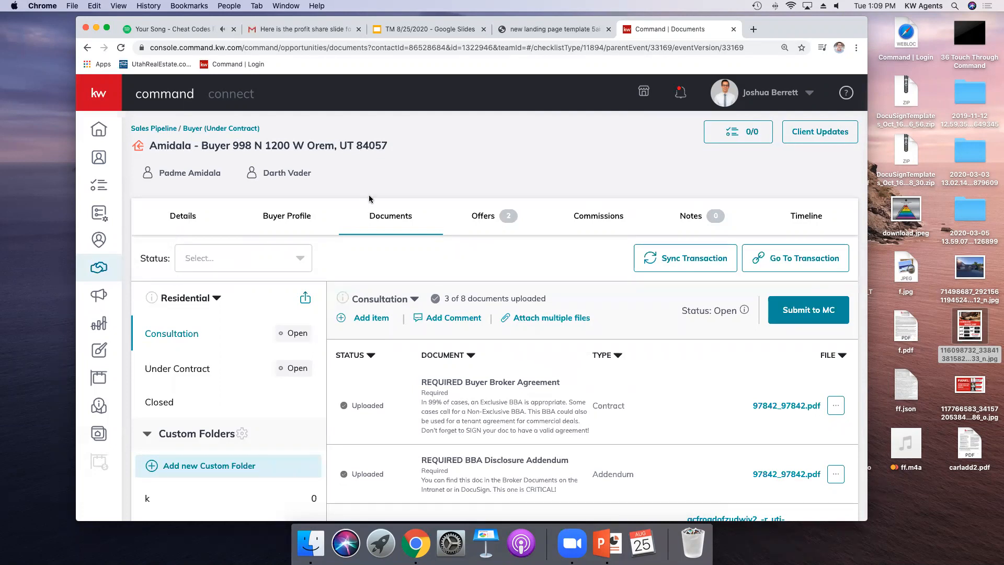
left_click(494, 214)
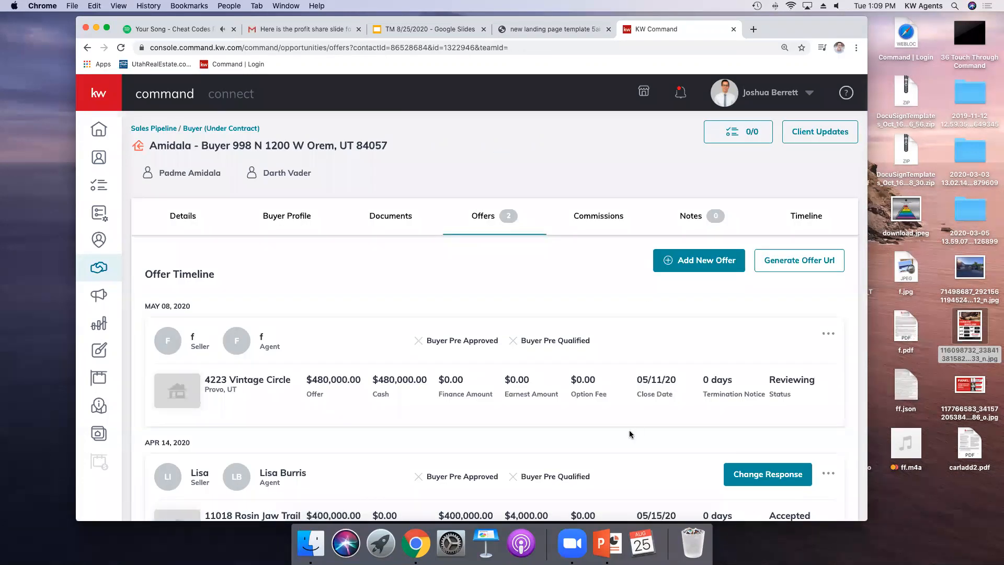
scroll(634, 416, "down", 3)
left_click(745, 407)
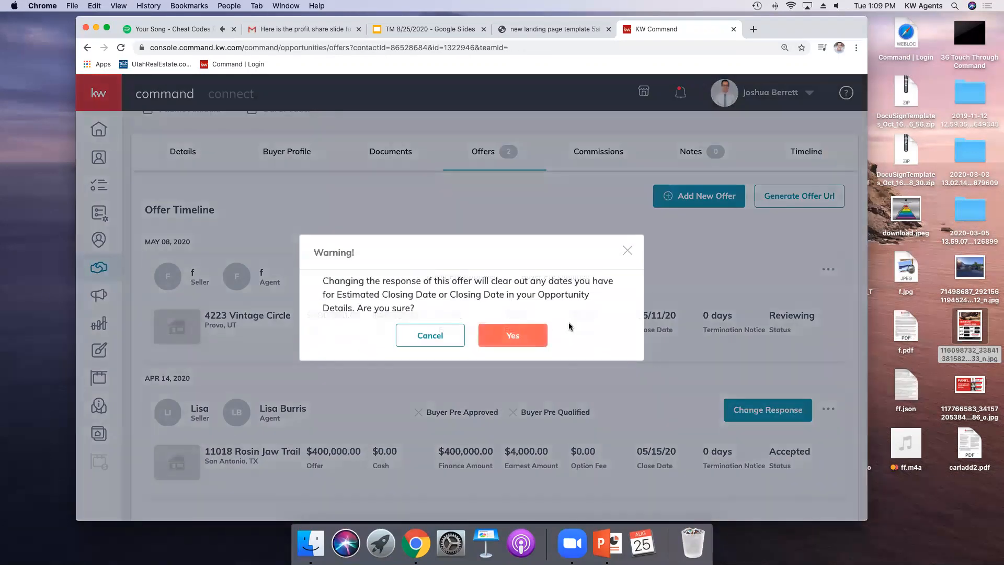
left_click(510, 334)
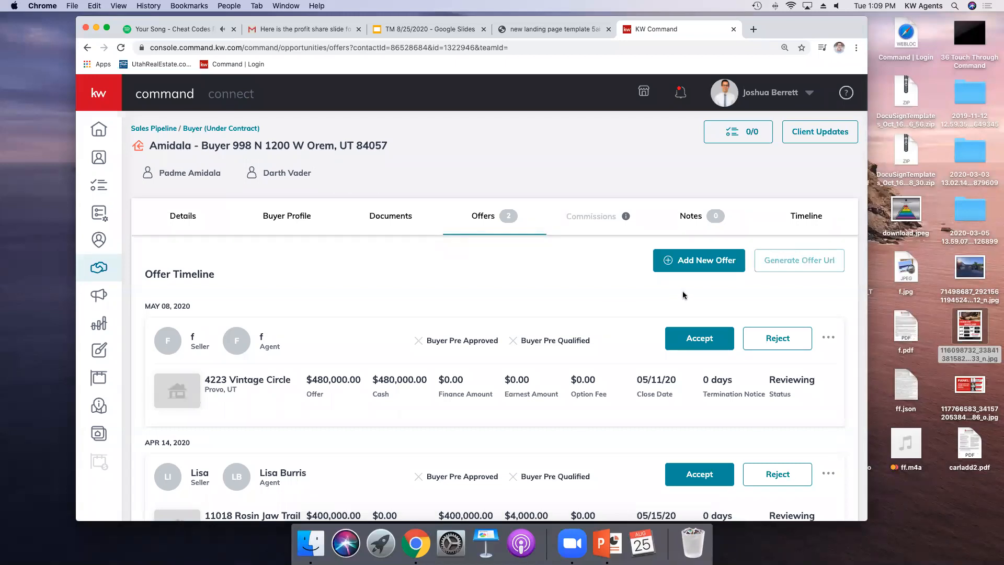
Step: Add a new offer version named Initial Offer
left_click(701, 264)
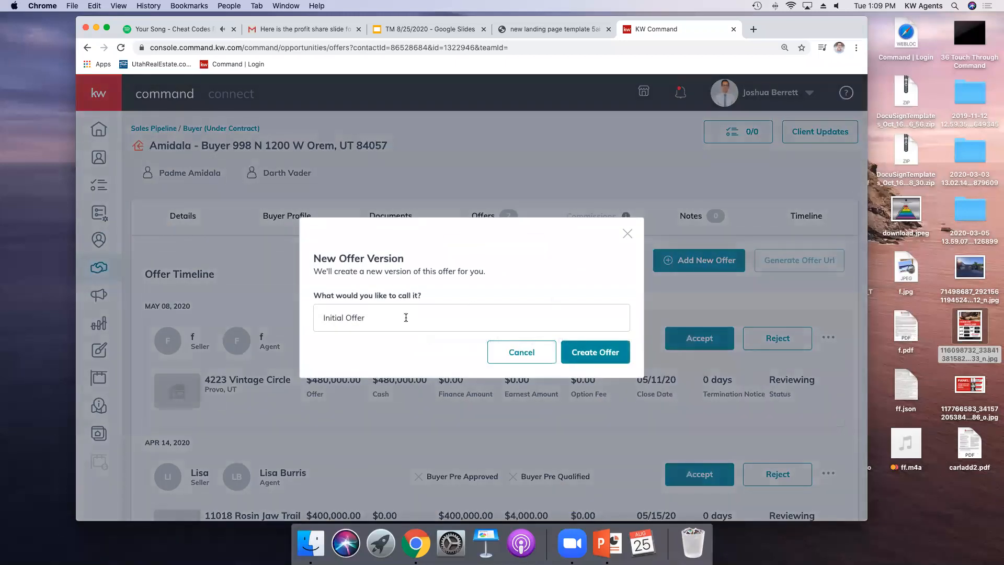
left_click(595, 355)
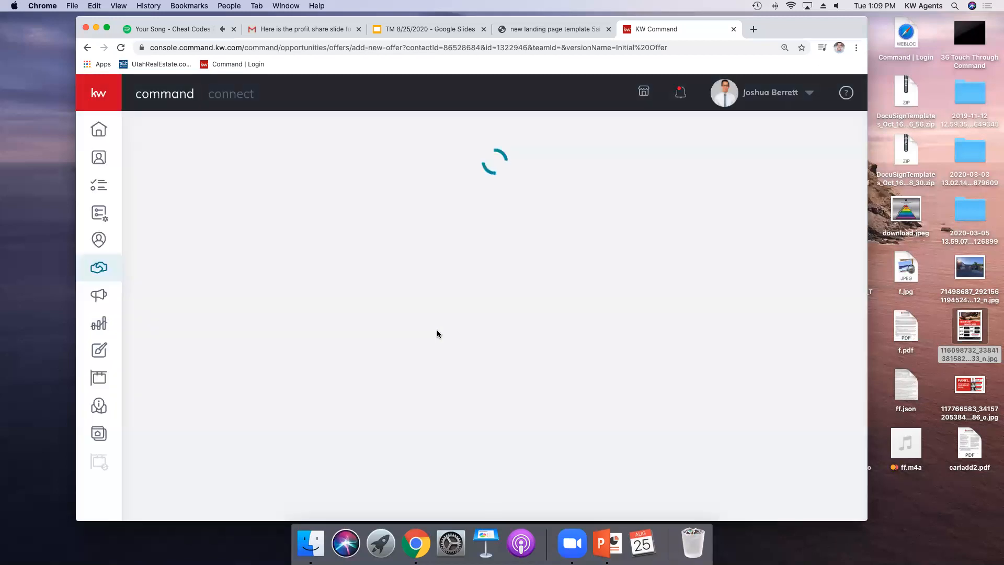
Step: Search for the property address with 998 and pick the Orem, UT suggestion
scroll(371, 340, "down", 2)
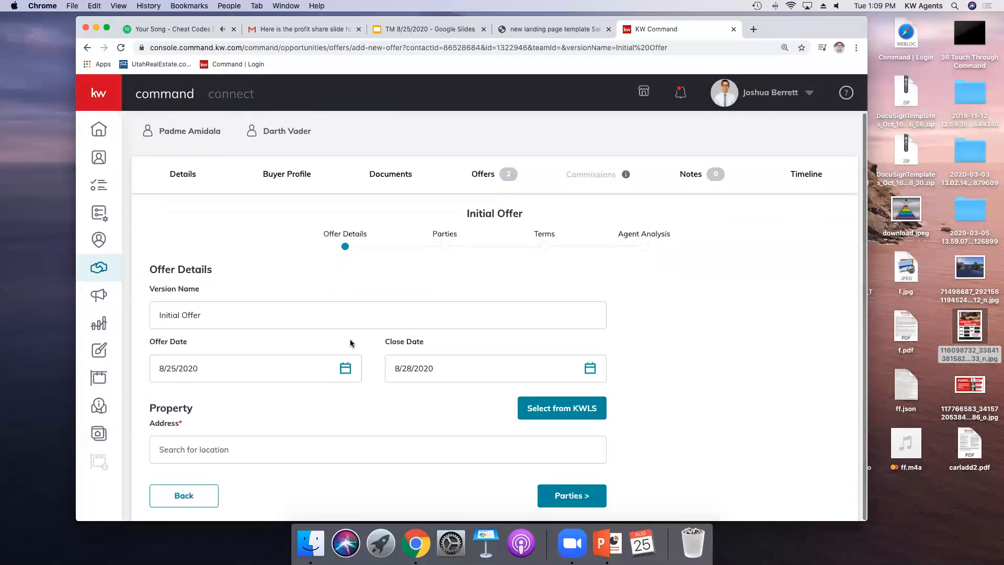
left_click(280, 447)
type("998 n")
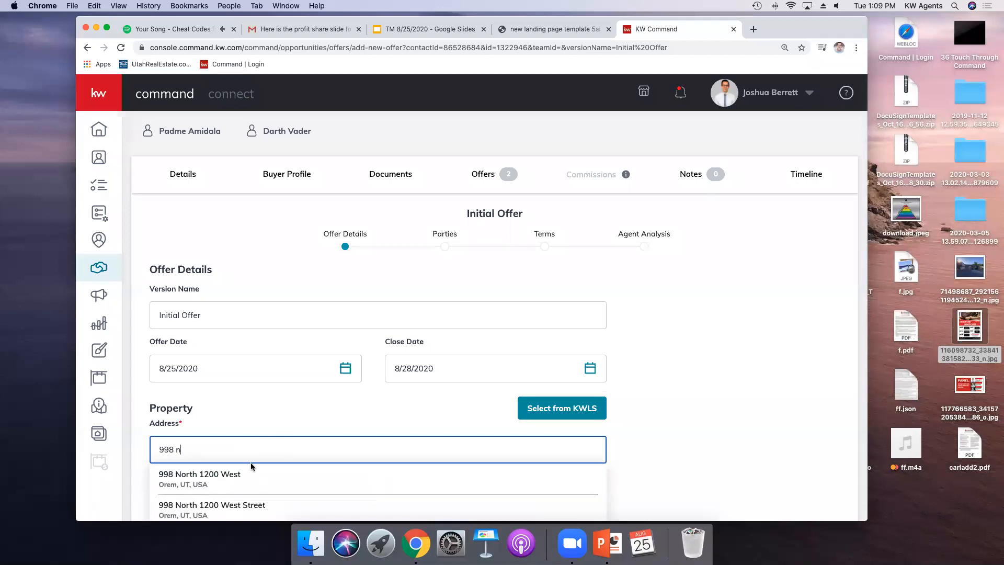
left_click(253, 468)
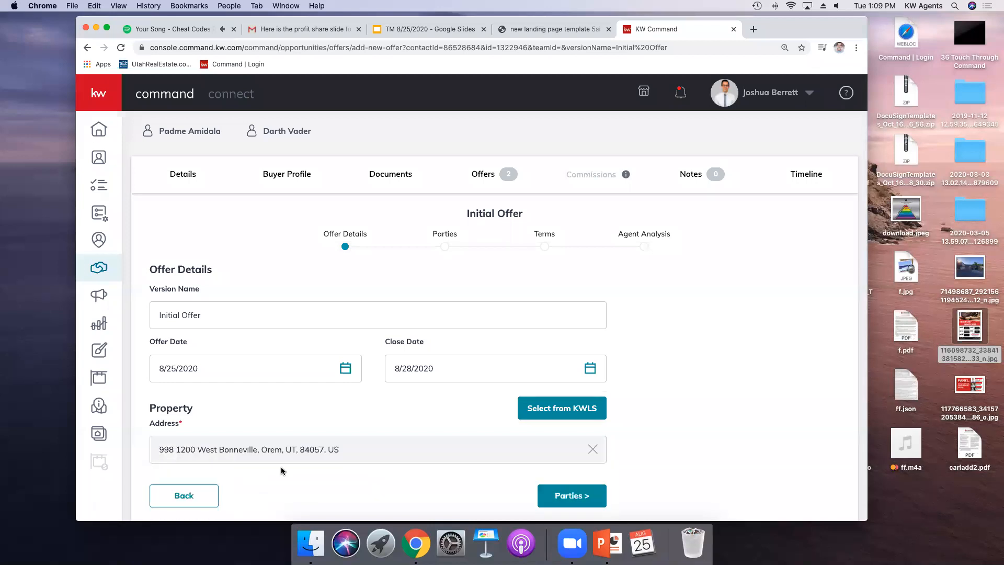
Step: Dismiss the KWLS listing search and continue to the Parties page
left_click(565, 411)
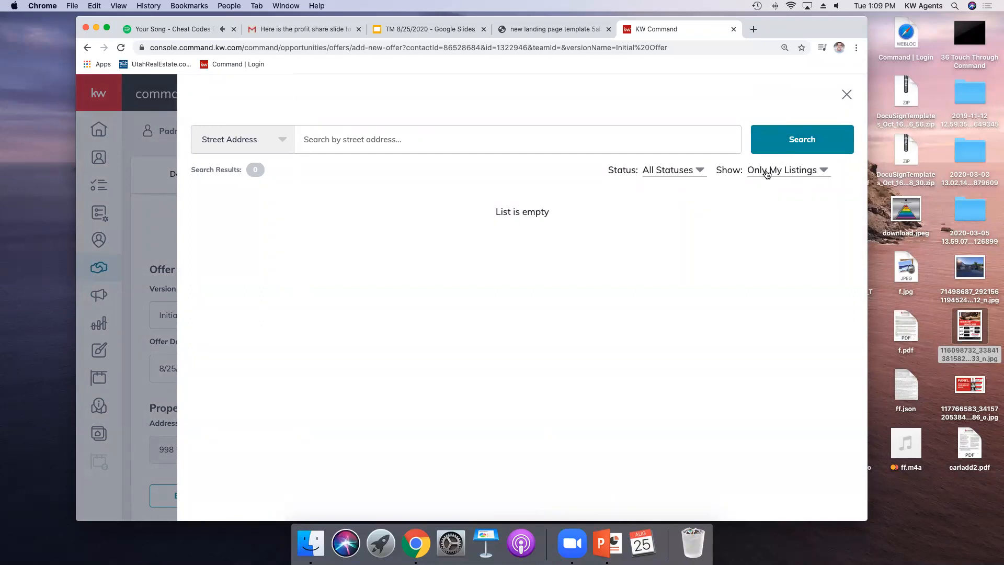
left_click(847, 97)
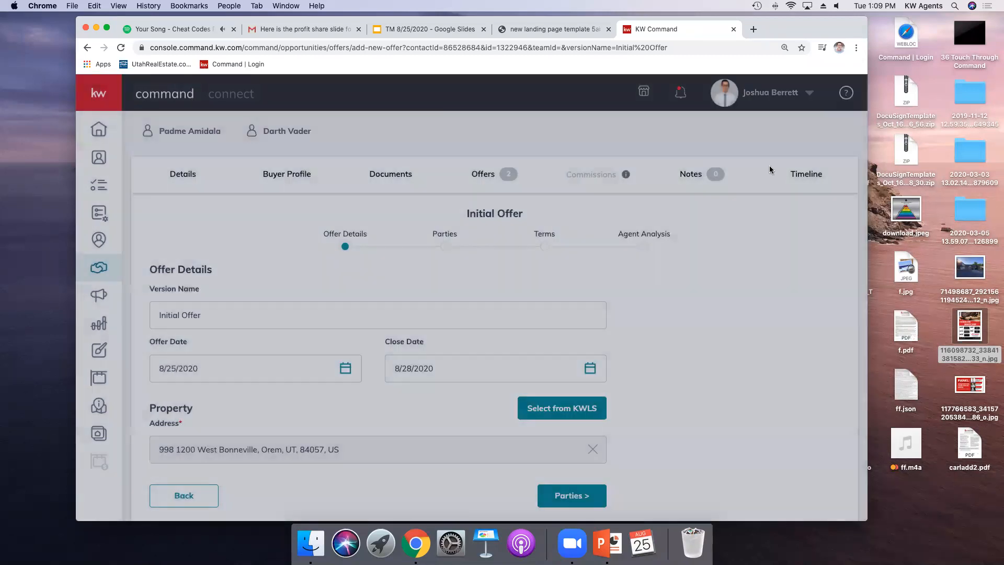
left_click(565, 494)
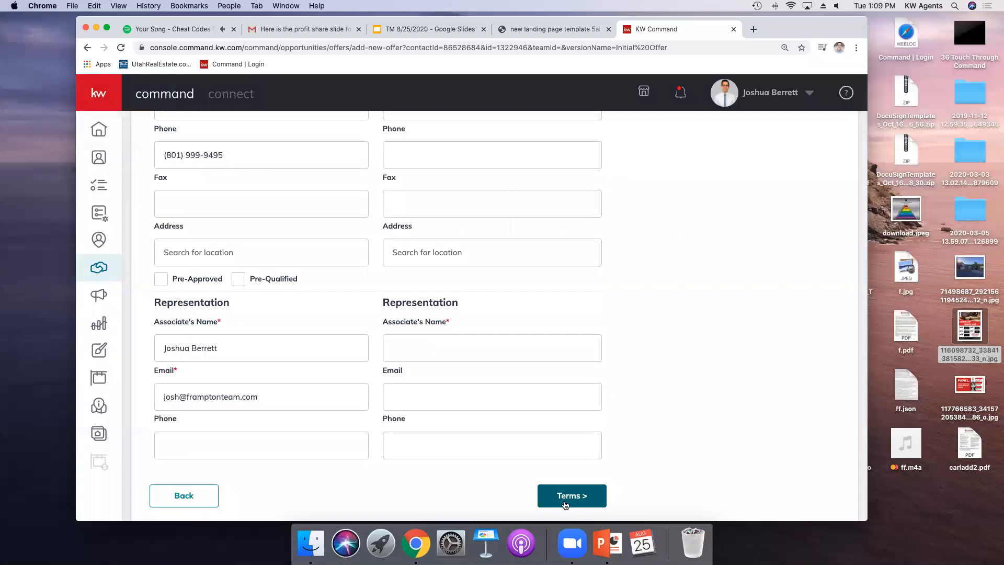
Step: Fill in the seller by picking the saved contact from the seller name suggestions
scroll(374, 276, "down", 3)
left_click(422, 262)
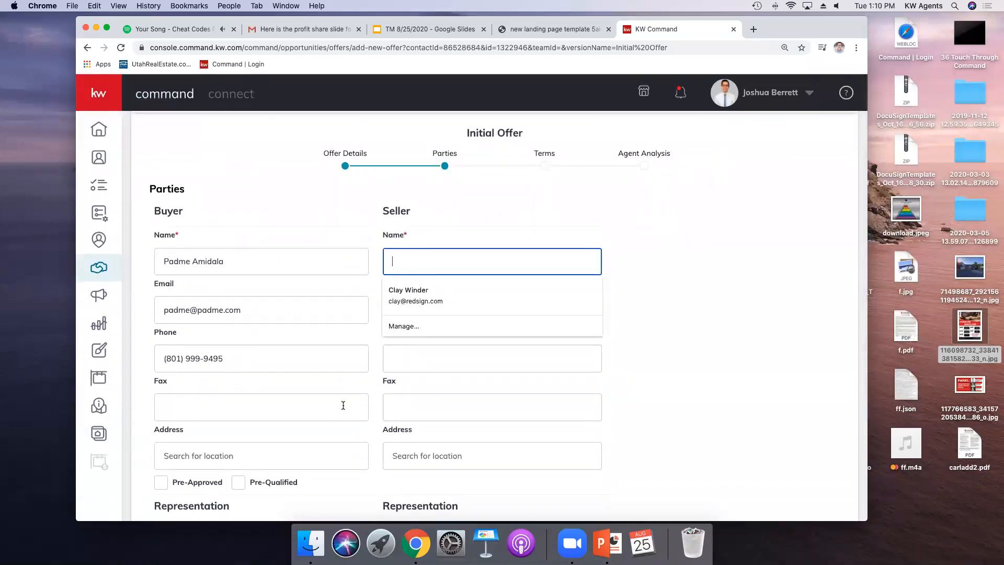
left_click(396, 301)
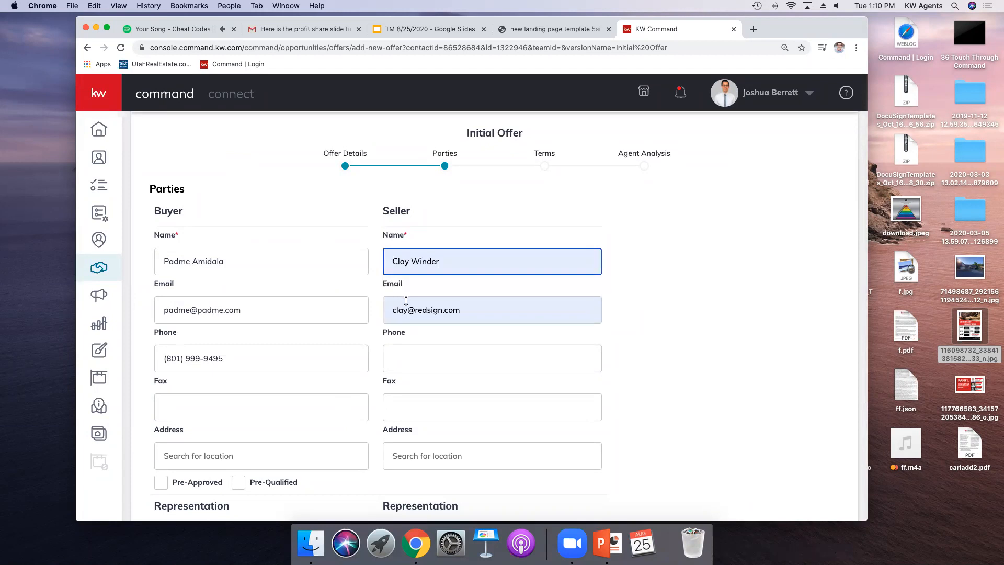
Step: Enter the seller representative's associate name and continue to the Terms page
scroll(406, 314, "down", 3)
left_click(415, 361)
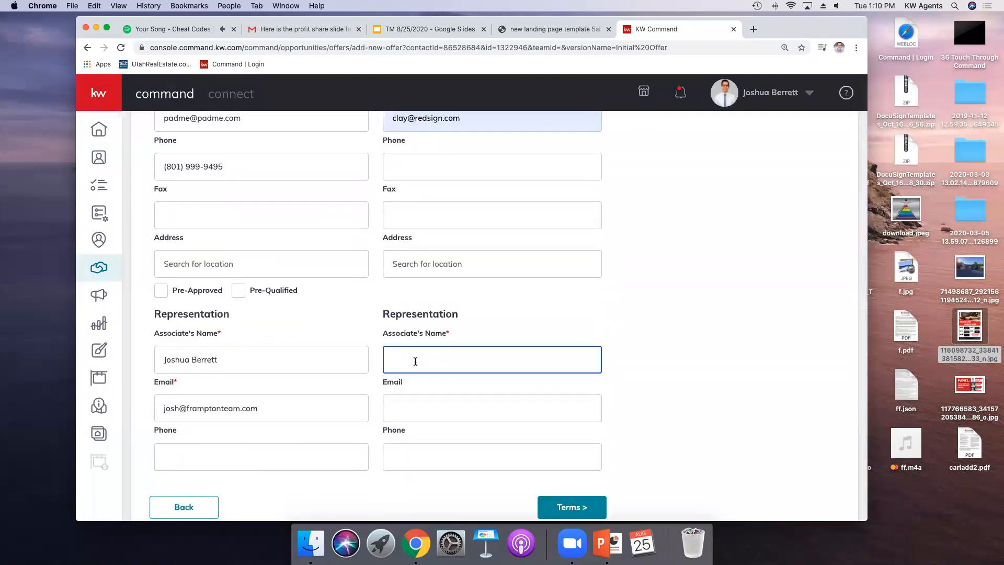
scroll(631, 384, "down", 1)
left_click(571, 494)
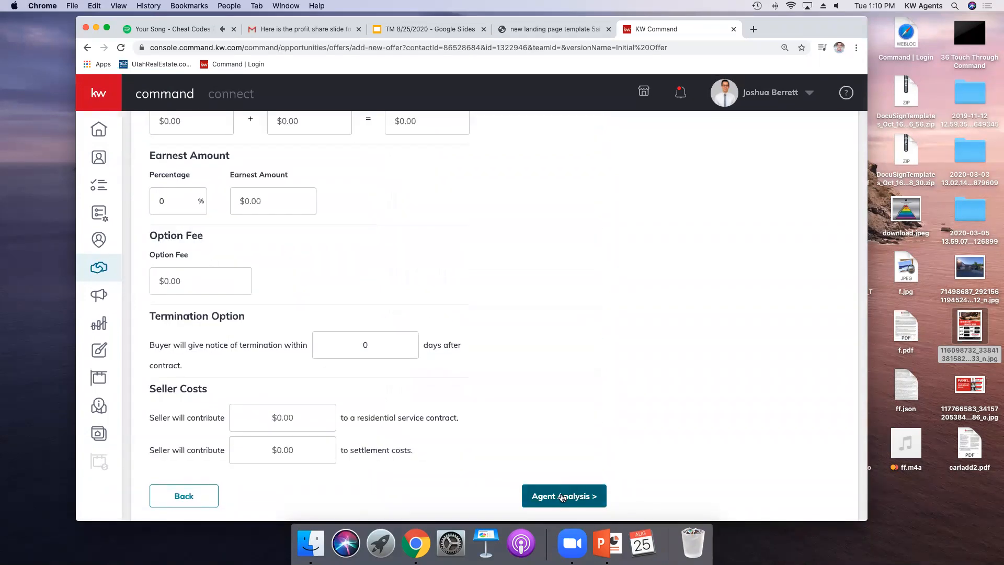
Step: Set the cash amount to $400,000 and the earnest money percentage to 1%
left_click(219, 323)
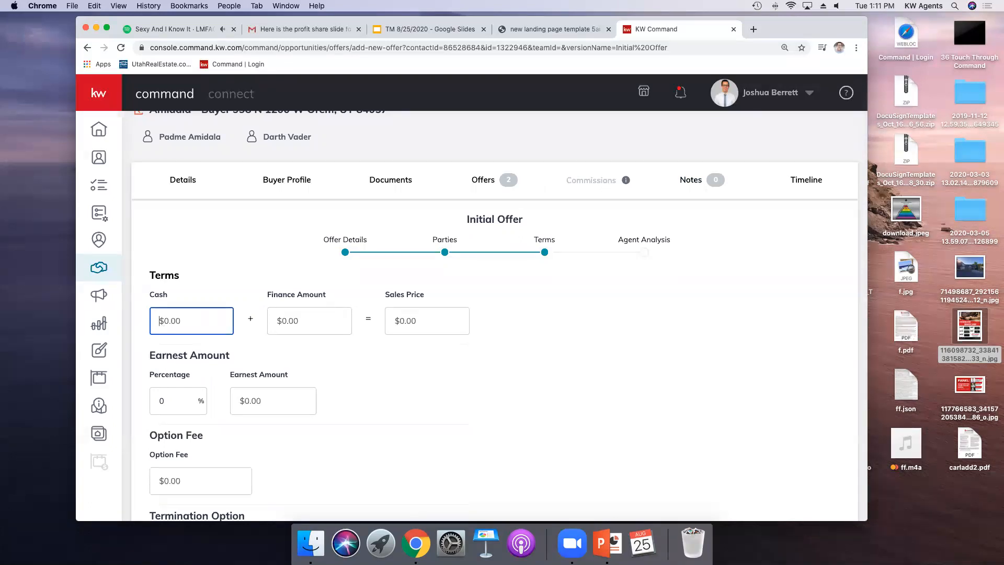
type("4000000")
scroll(619, 275, "down", 5)
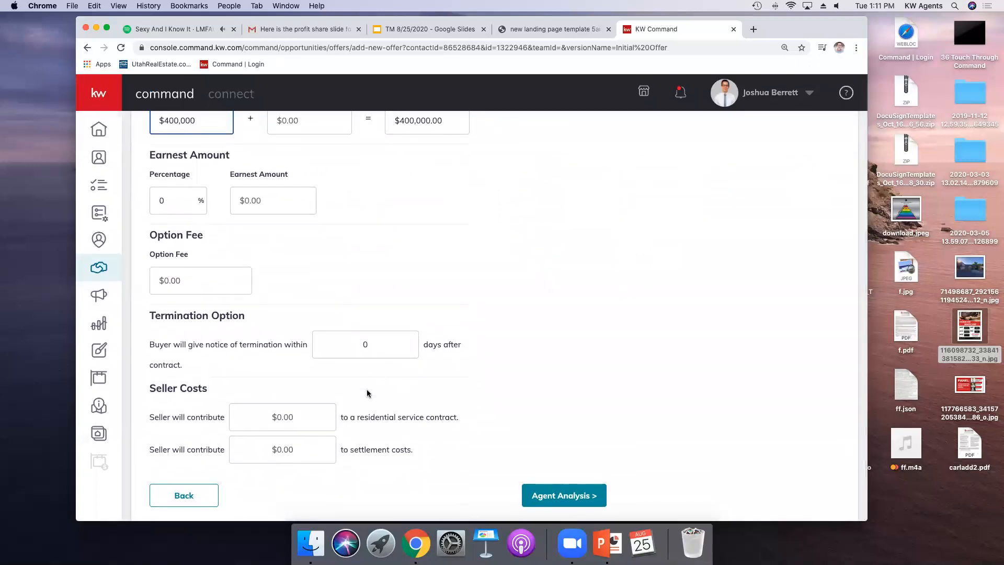
left_click(280, 417)
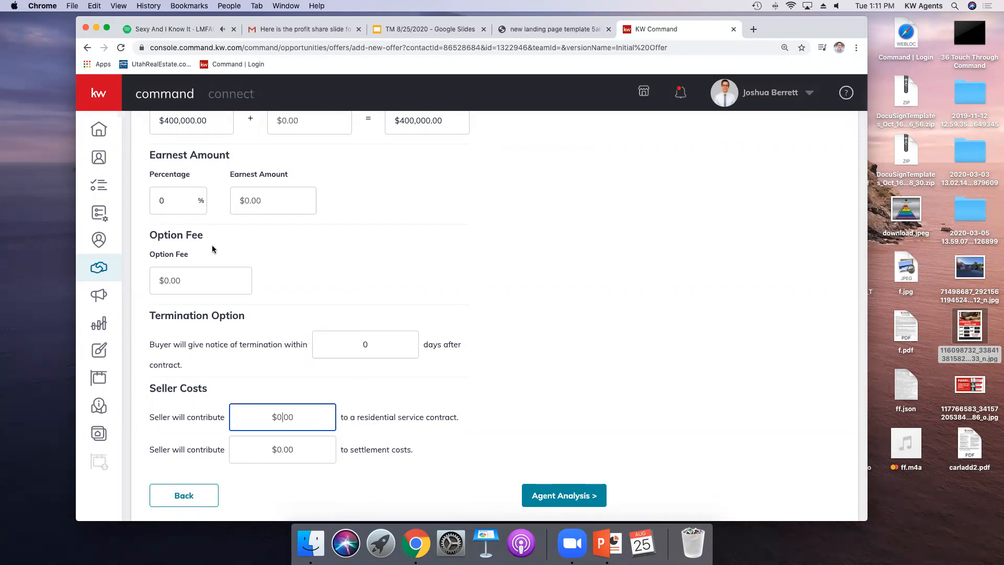
left_click(171, 202)
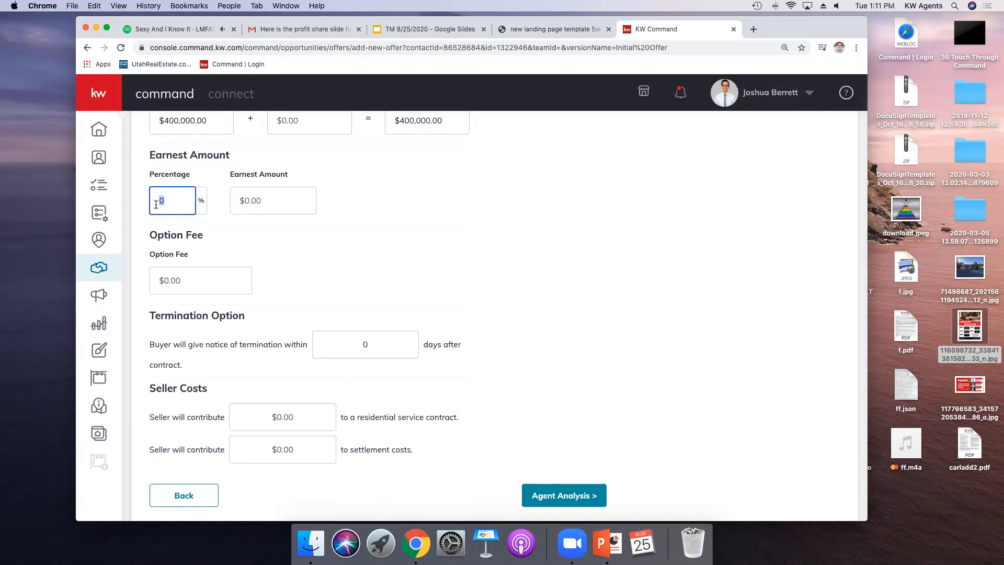
type("1")
left_click(250, 226)
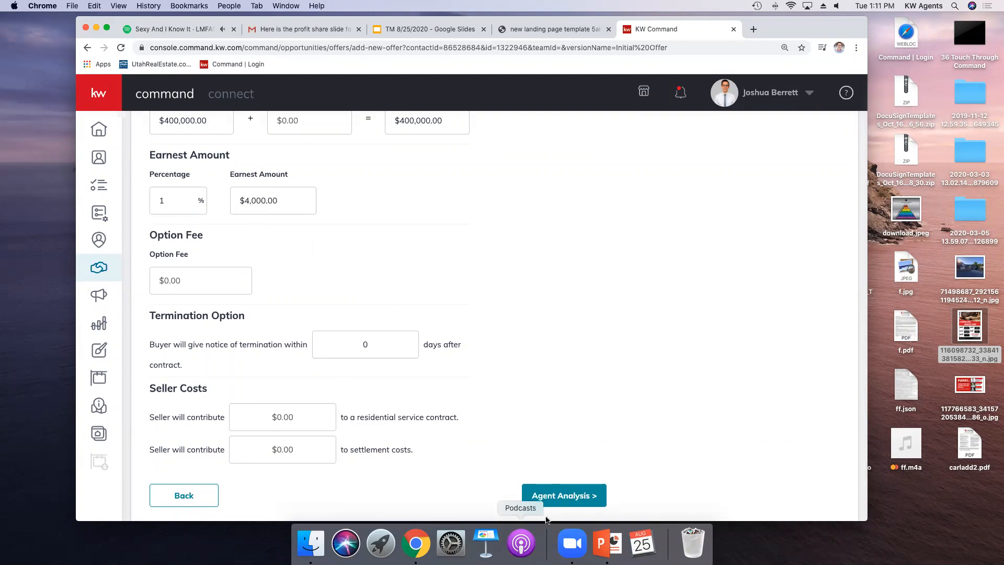
Step: Open the Agent Analysis page, then go back to review the offer terms
left_click(535, 496)
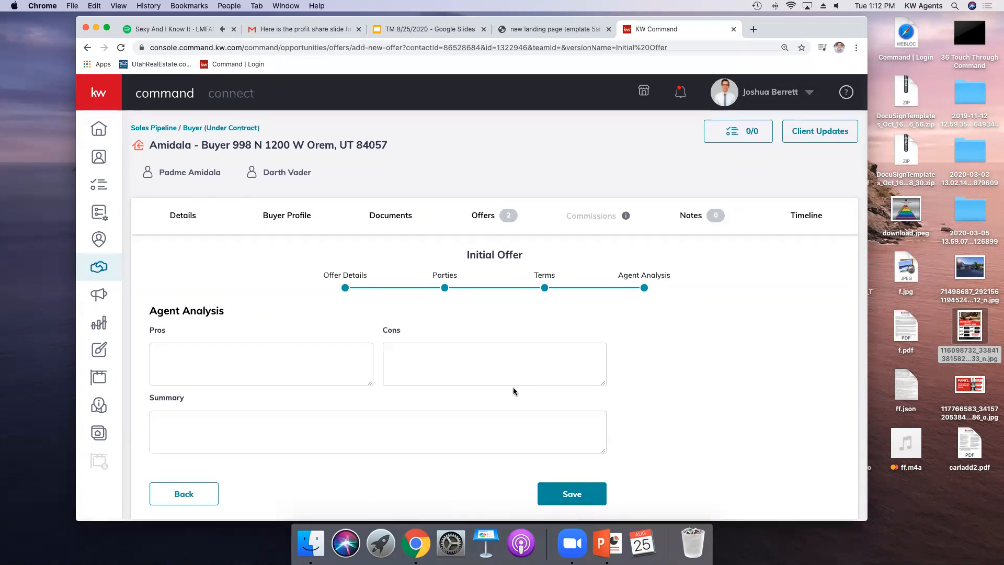
left_click(177, 496)
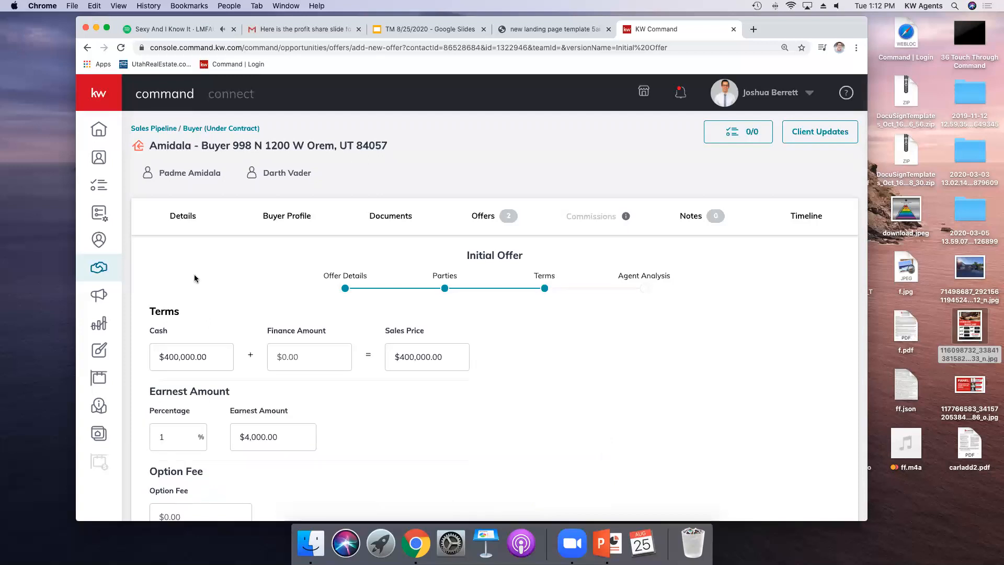
scroll(456, 385, "down", 1)
scroll(456, 385, "down", 1)
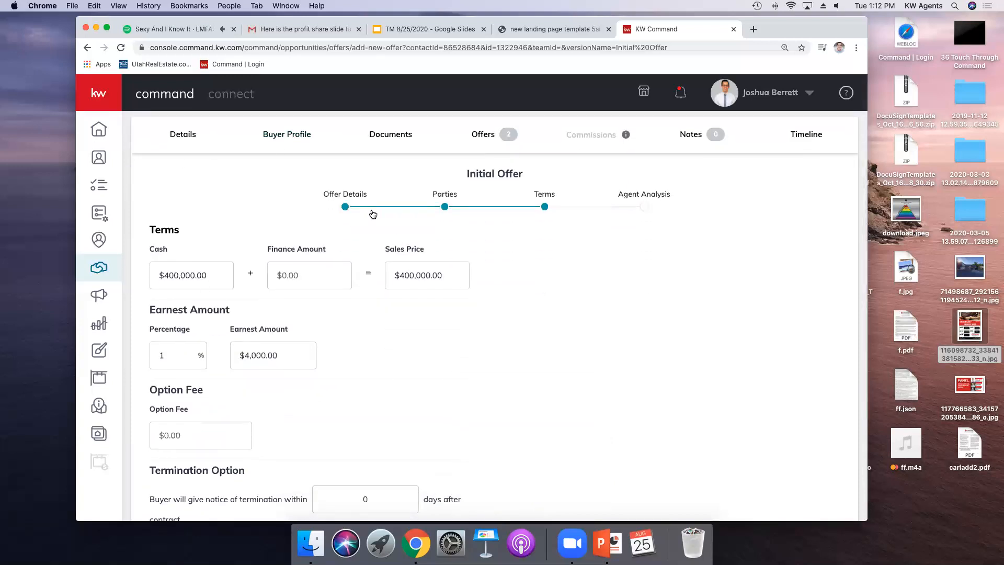
Step: Continue to the Agent Analysis page and save the offer
scroll(403, 352, "down", 4)
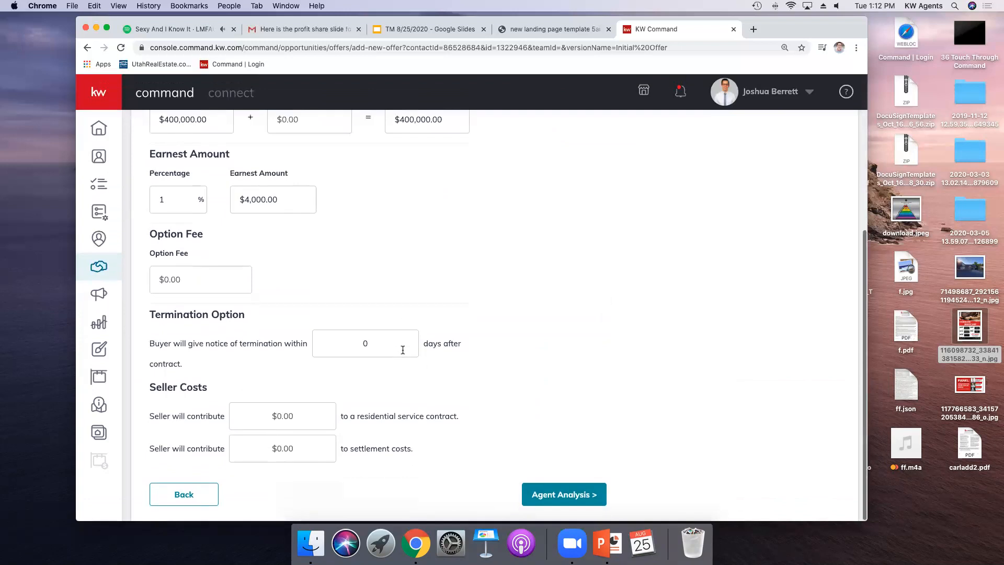
left_click(536, 497)
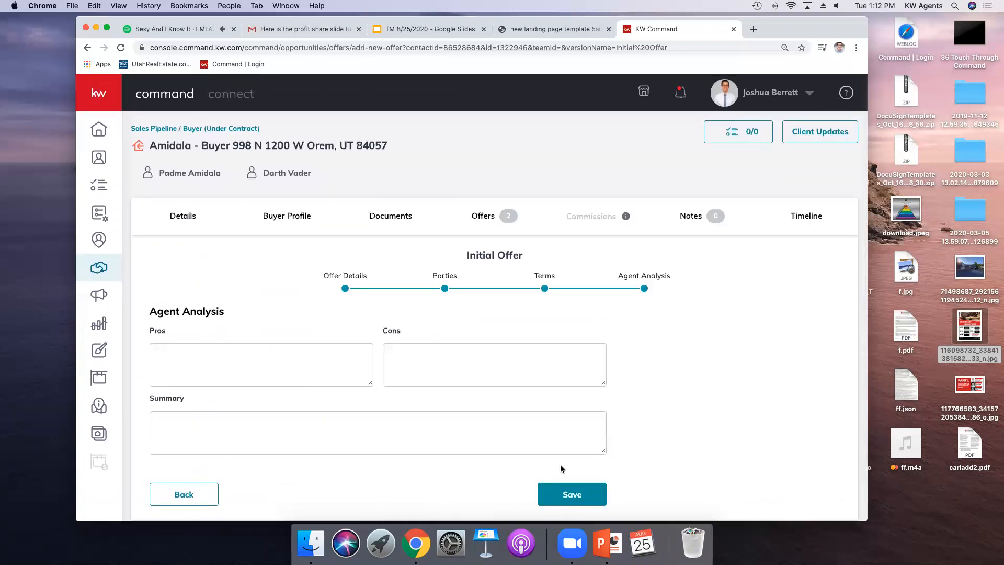
left_click(560, 486)
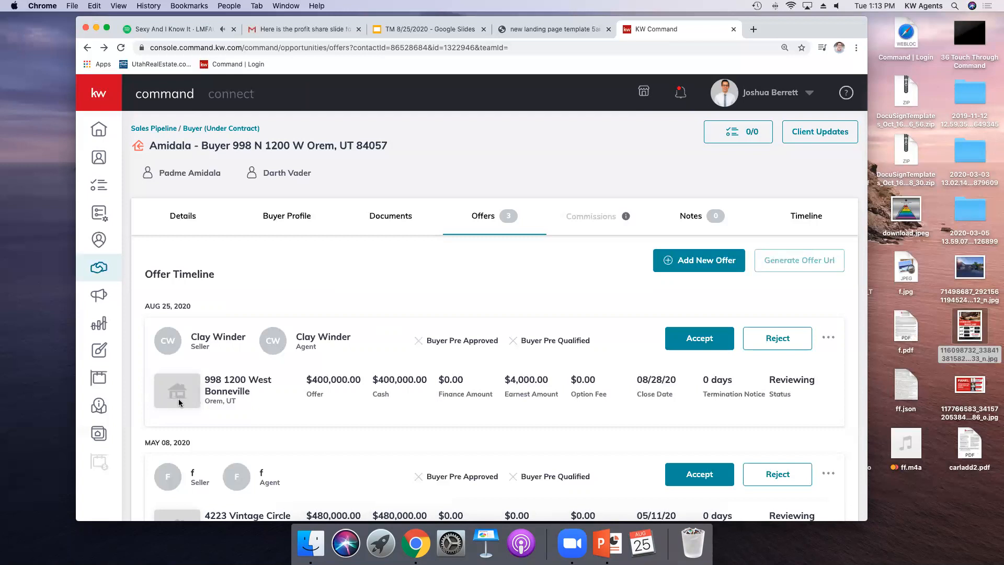
scroll(272, 391, "down", 5)
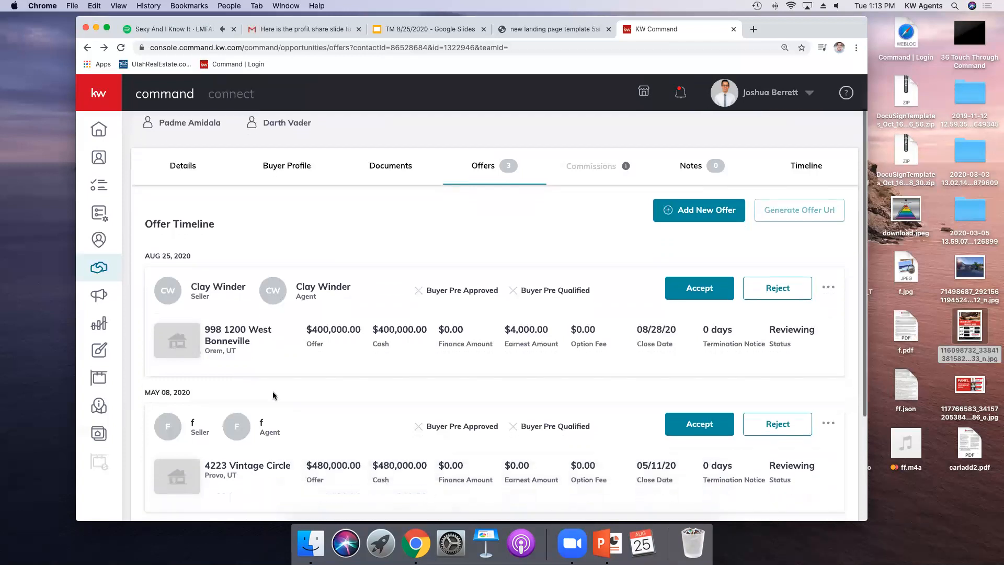
scroll(292, 228, "up", 3)
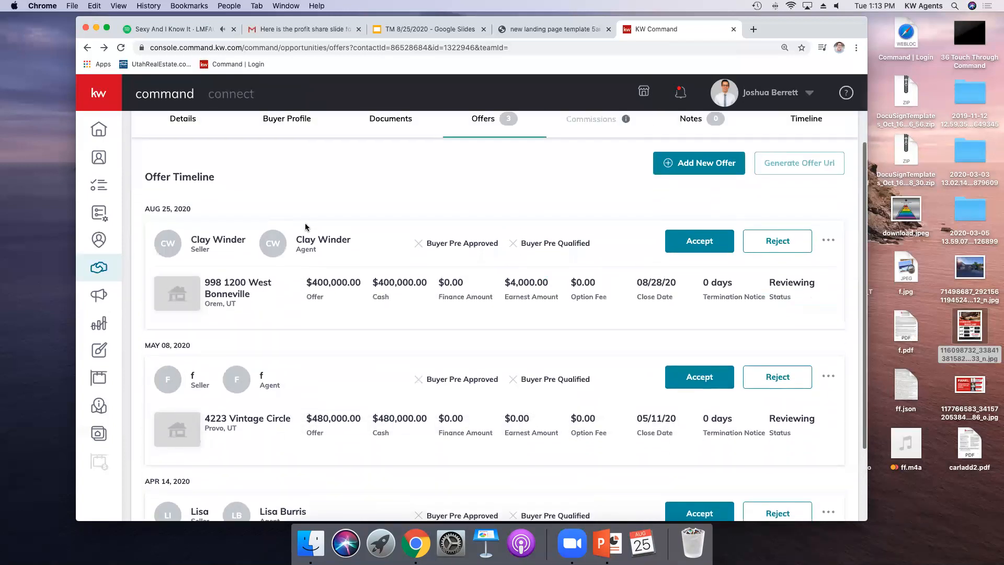
scroll(275, 292, "down", 5)
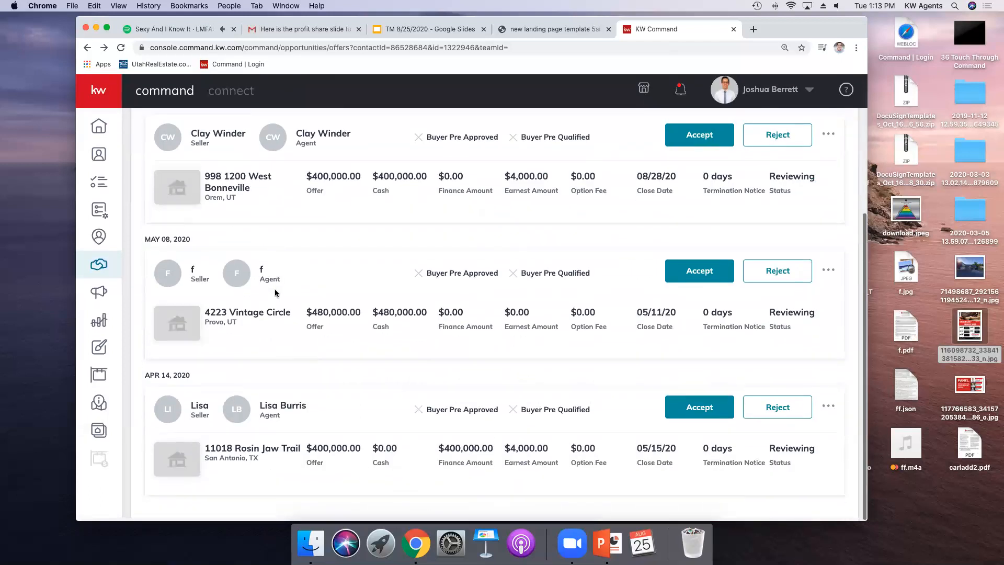
scroll(274, 293, "up", 4)
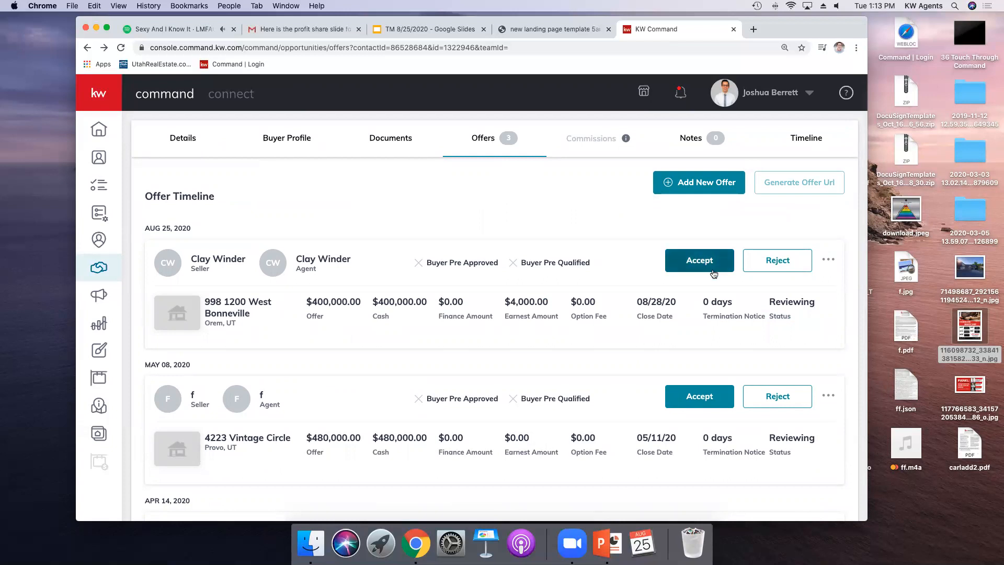
left_click(683, 261)
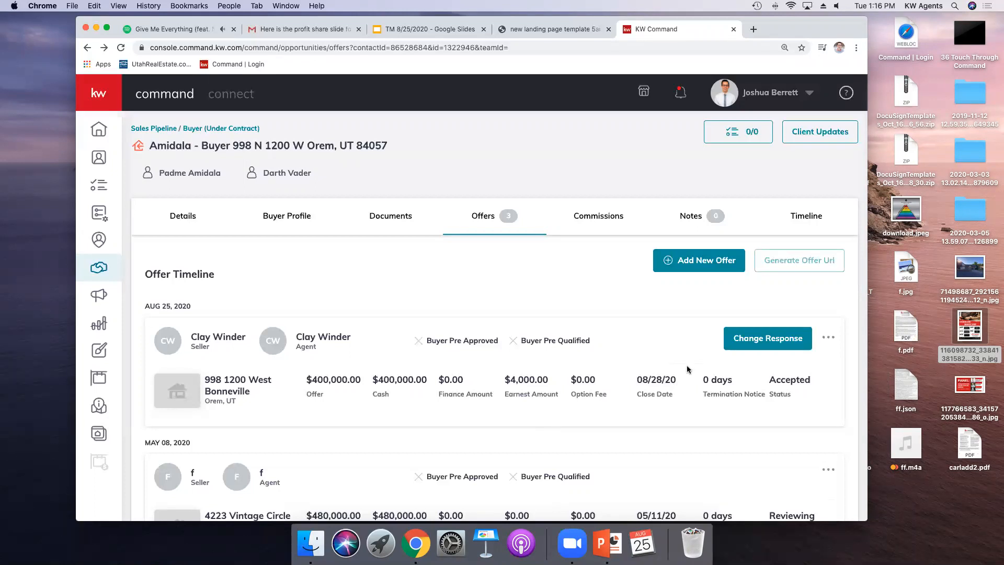
Step: Open the commissions page and change the general information's commission rate to 2.5%, saving the changes
left_click(588, 218)
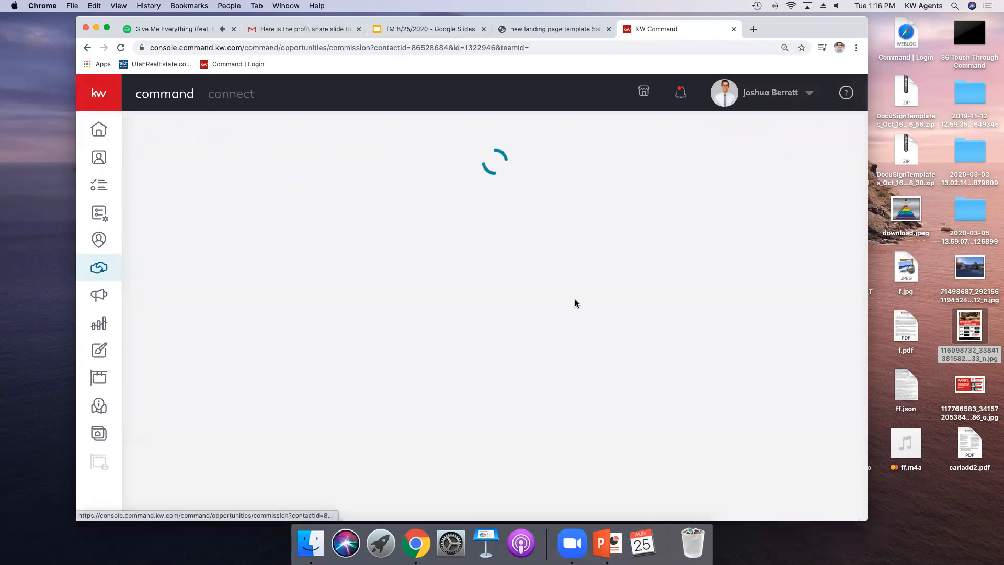
scroll(554, 346, "down", 1)
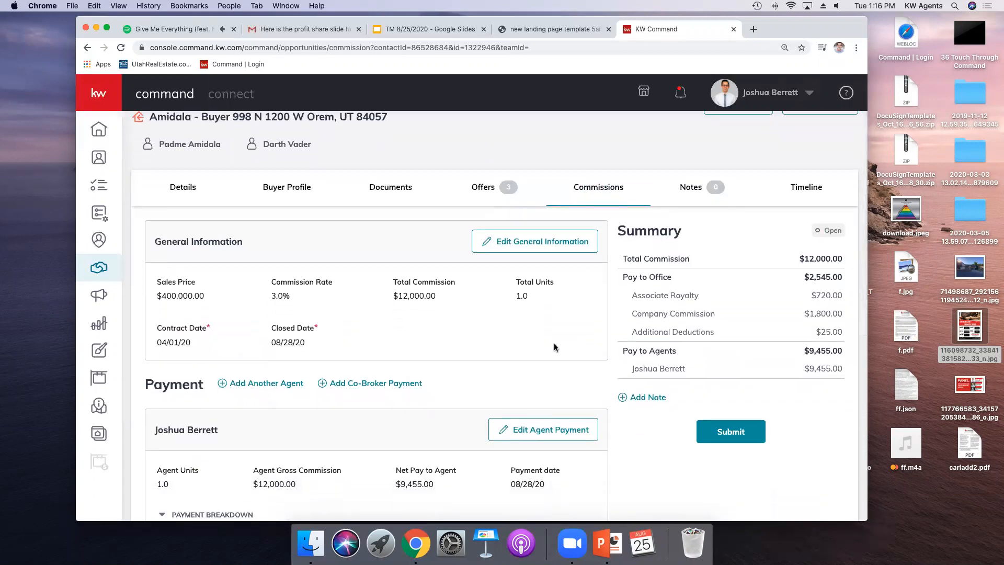
left_click(519, 248)
double_click(388, 265)
type("2")
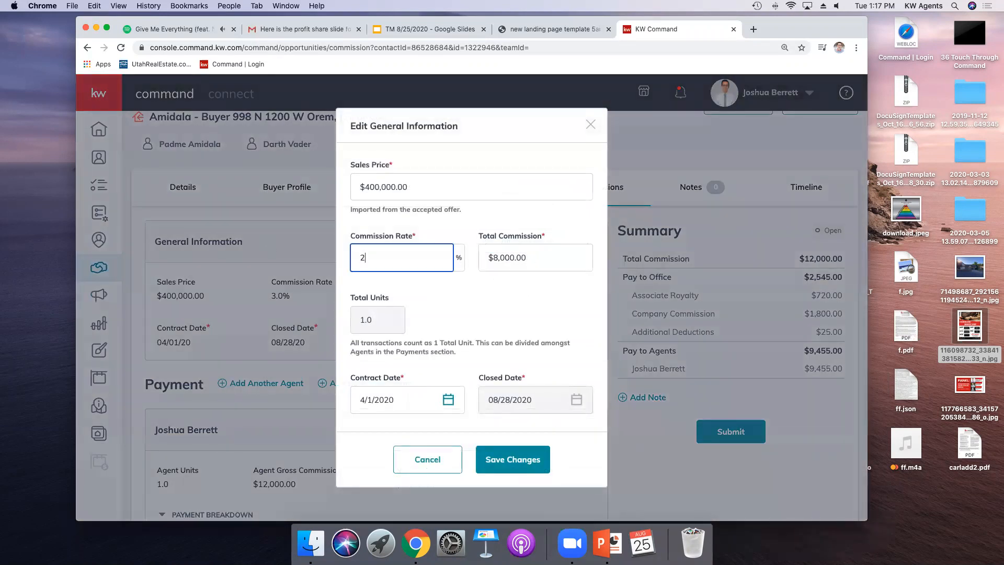
type(".5")
left_click(483, 283)
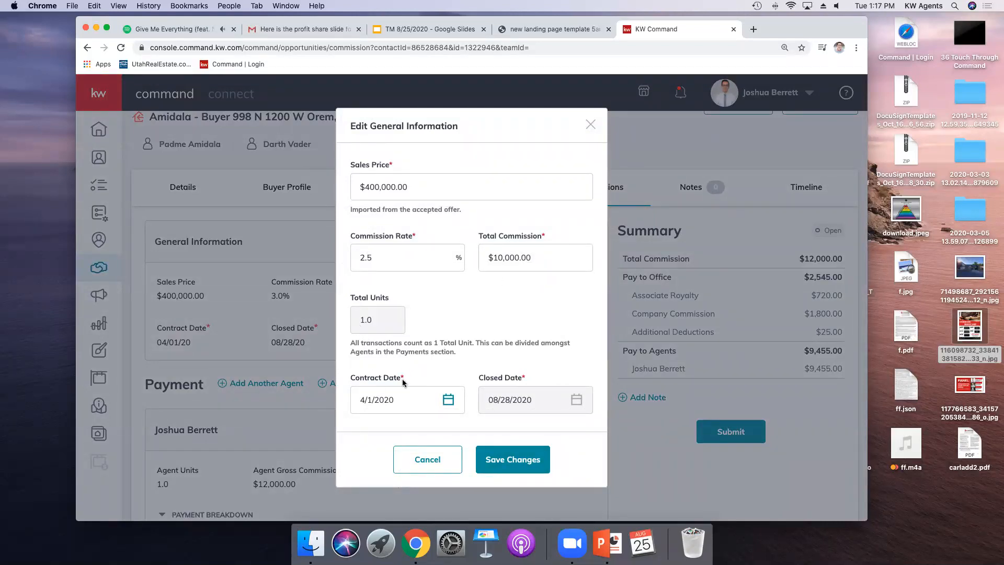
left_click(447, 401)
left_click(505, 463)
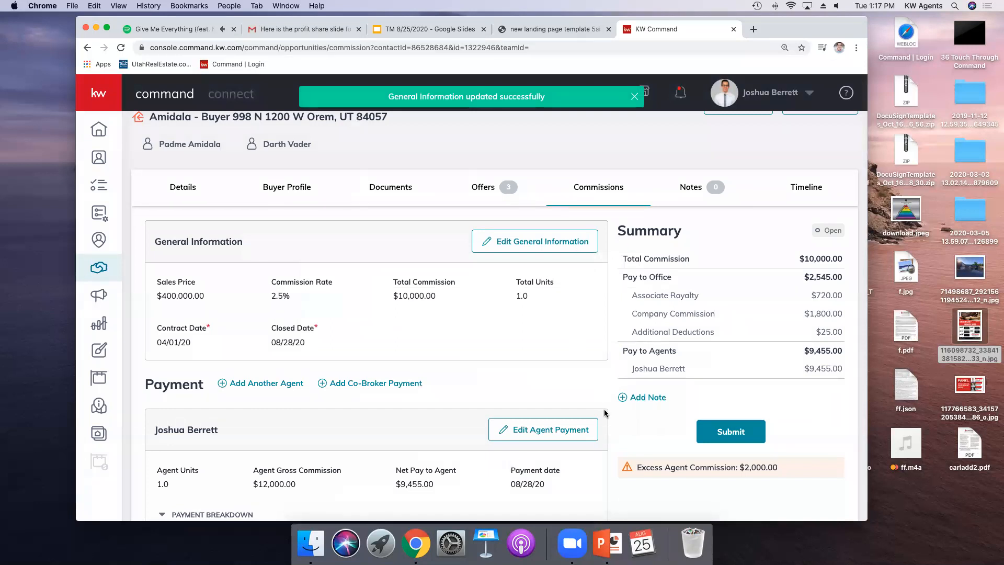
Step: Set the agent's gross commission to $10,000.00 and save the agent payment
scroll(545, 318, "down", 1)
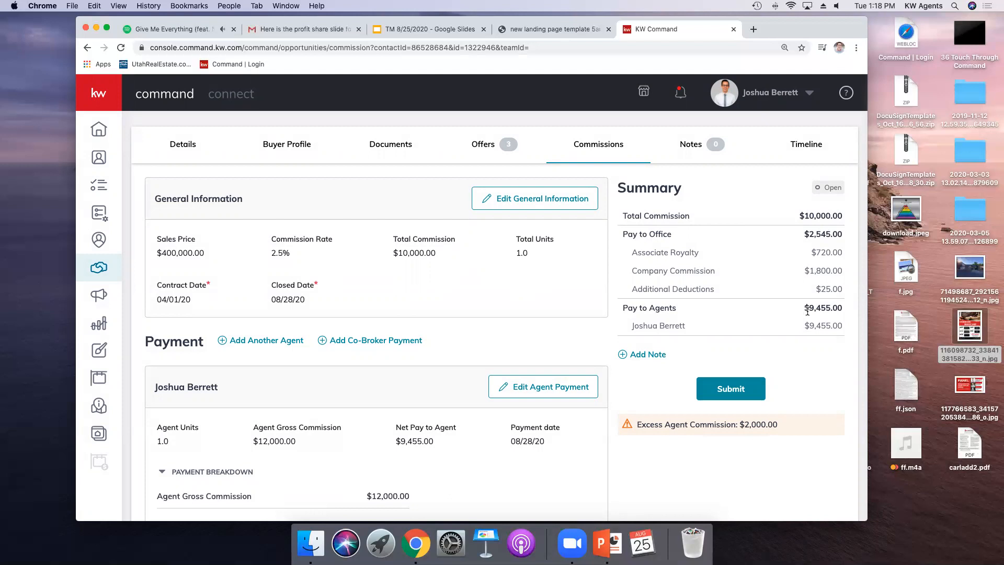
scroll(303, 458, "down", 3)
scroll(303, 458, "up", 2)
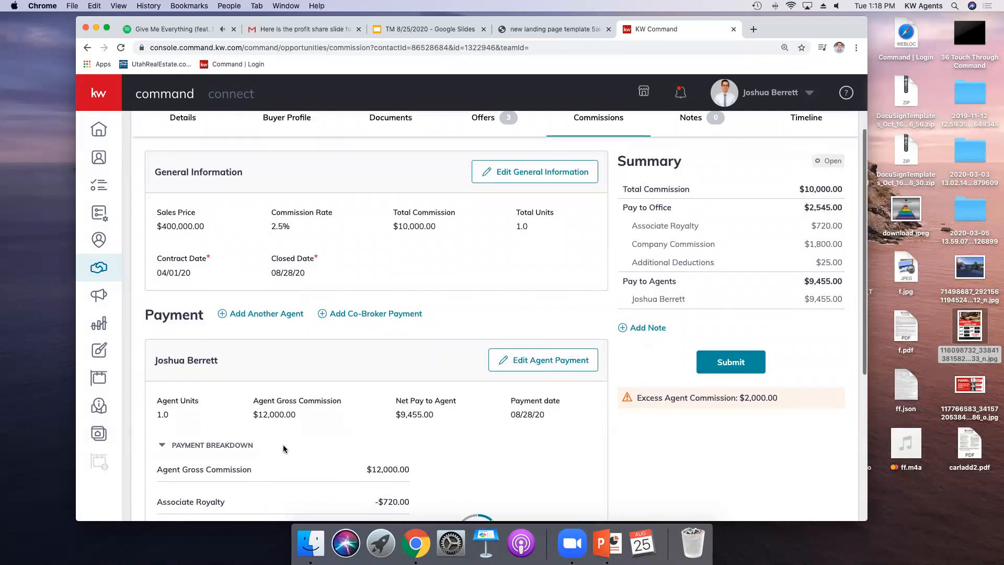
scroll(283, 447, "up", 3)
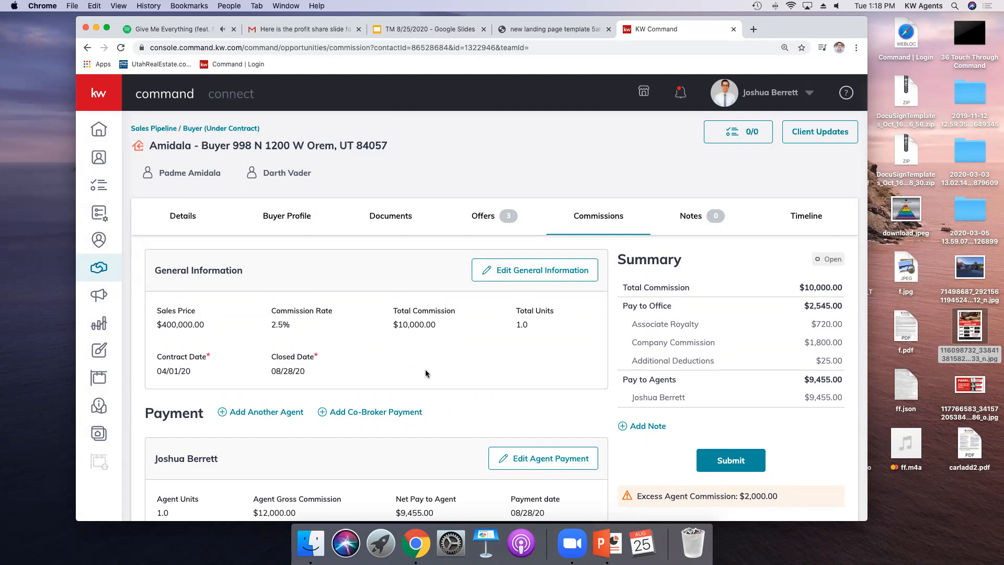
scroll(350, 387, "down", 1)
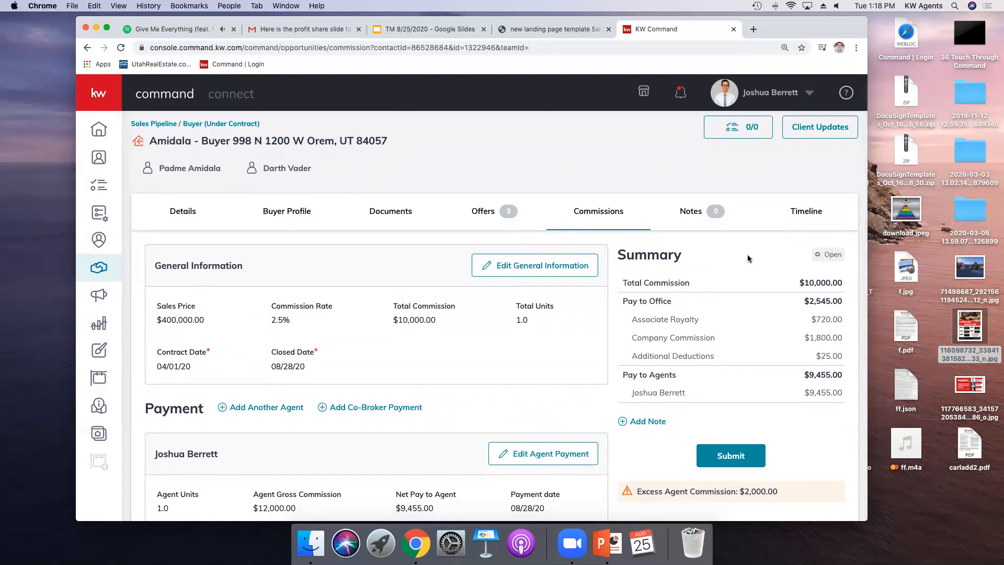
scroll(663, 403, "down", 5)
scroll(660, 406, "down", 1)
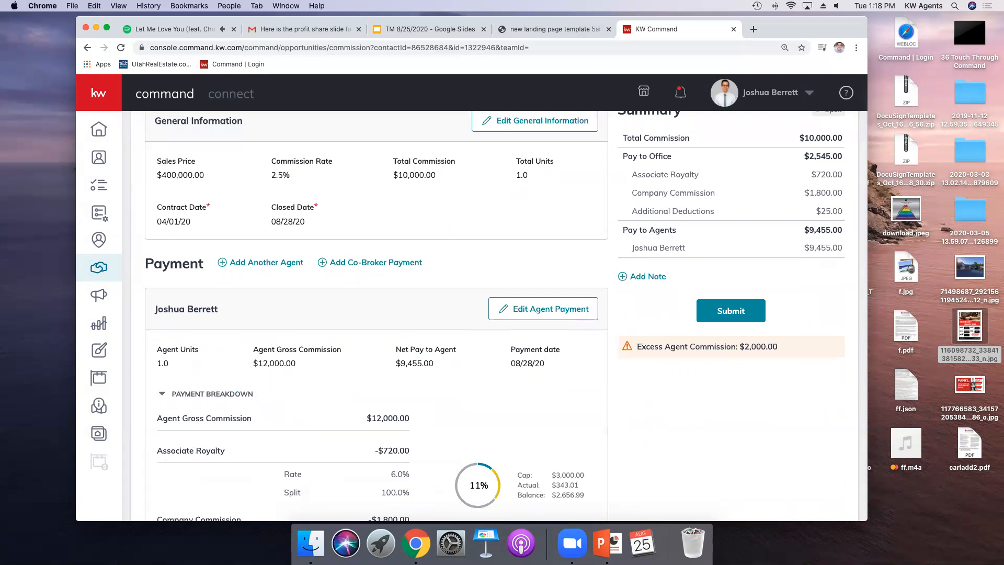
left_click(529, 314)
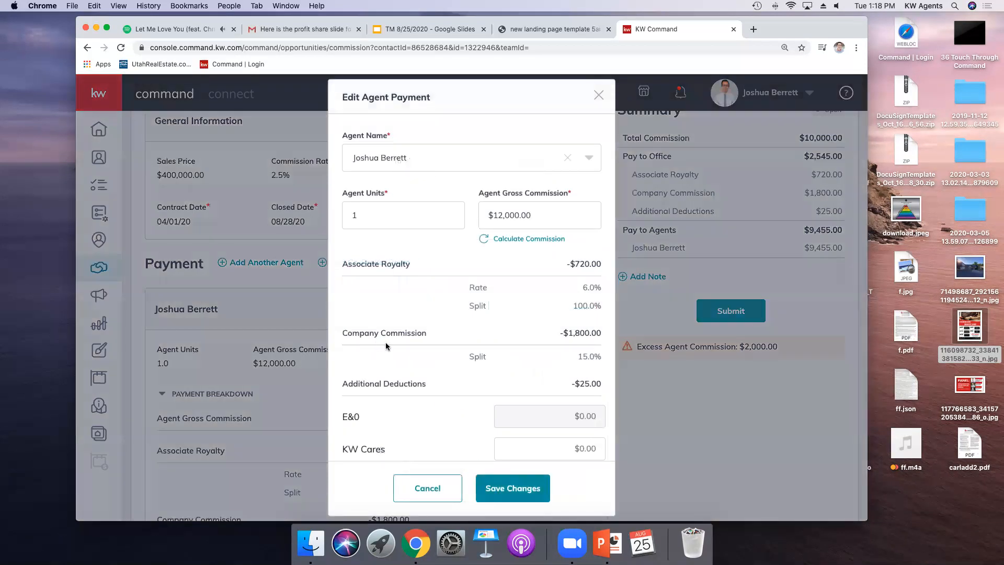
left_click(499, 215)
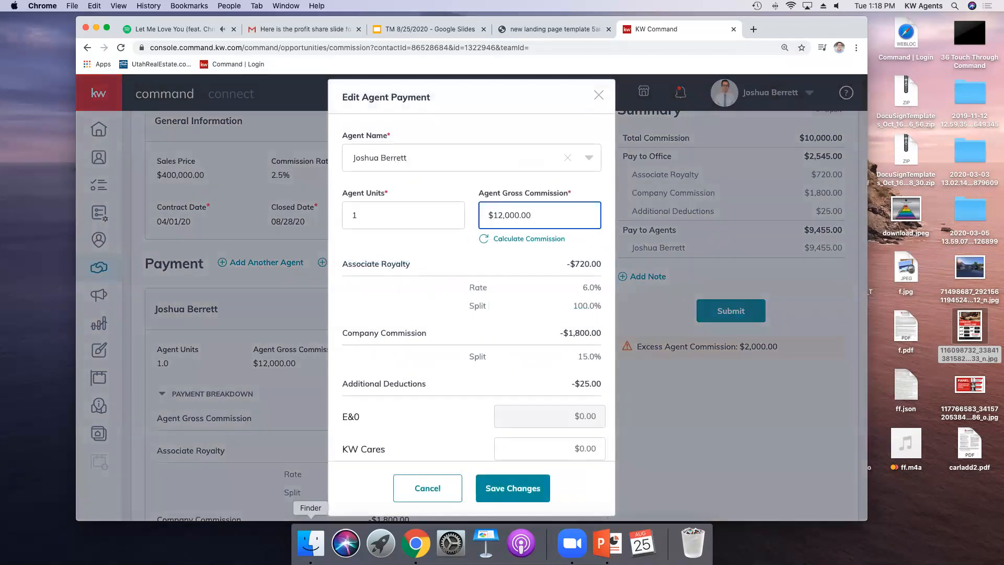
key("BackSpace")
type("0")
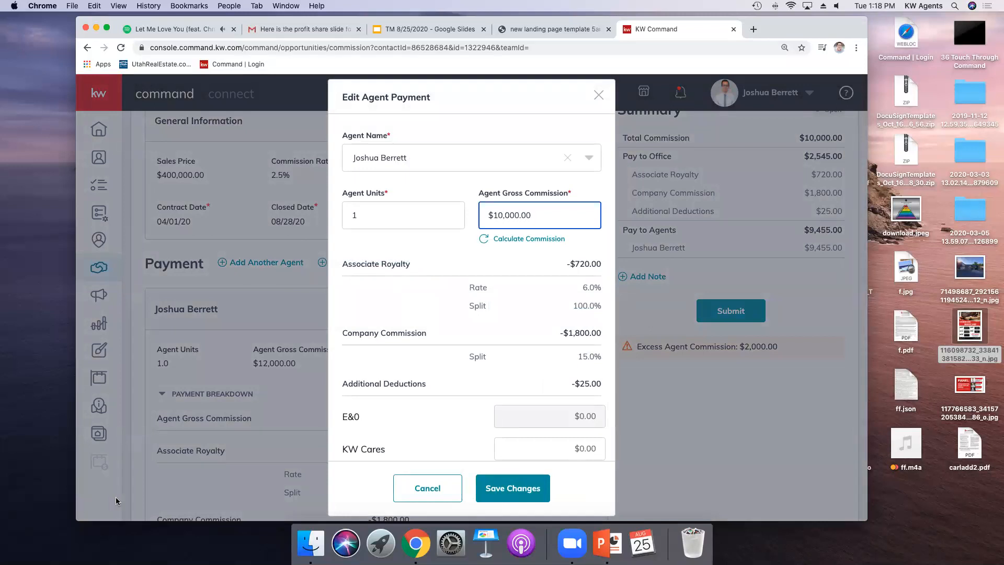
left_click(536, 488)
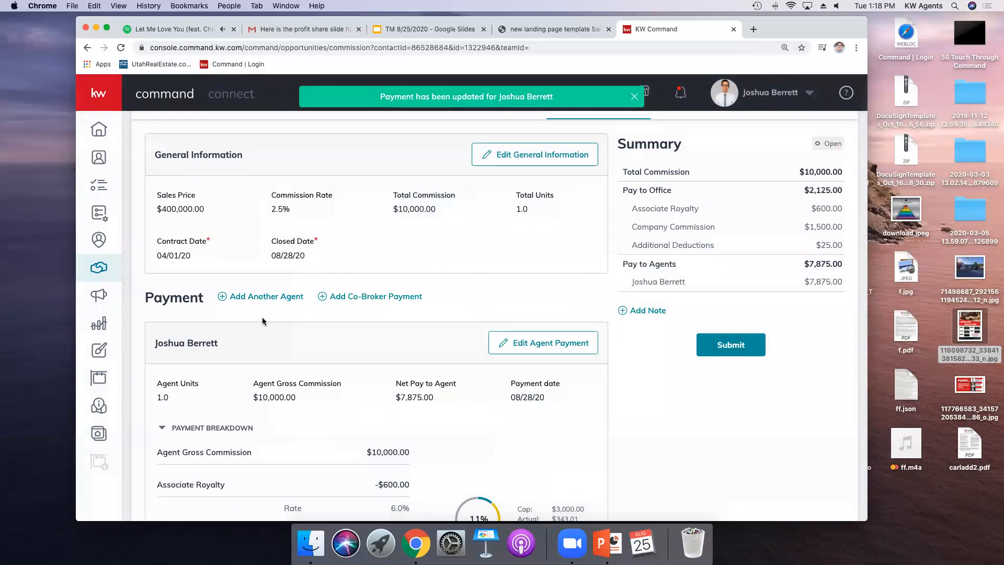
Step: Review the commission summary and the agent's payment breakdown
scroll(253, 286, "up", 3)
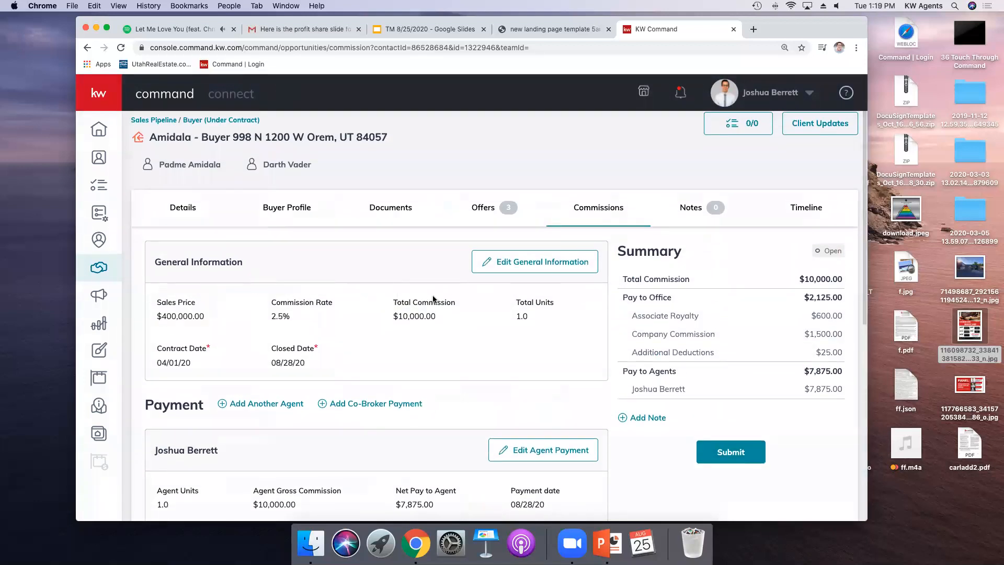
scroll(253, 335, "down", 2)
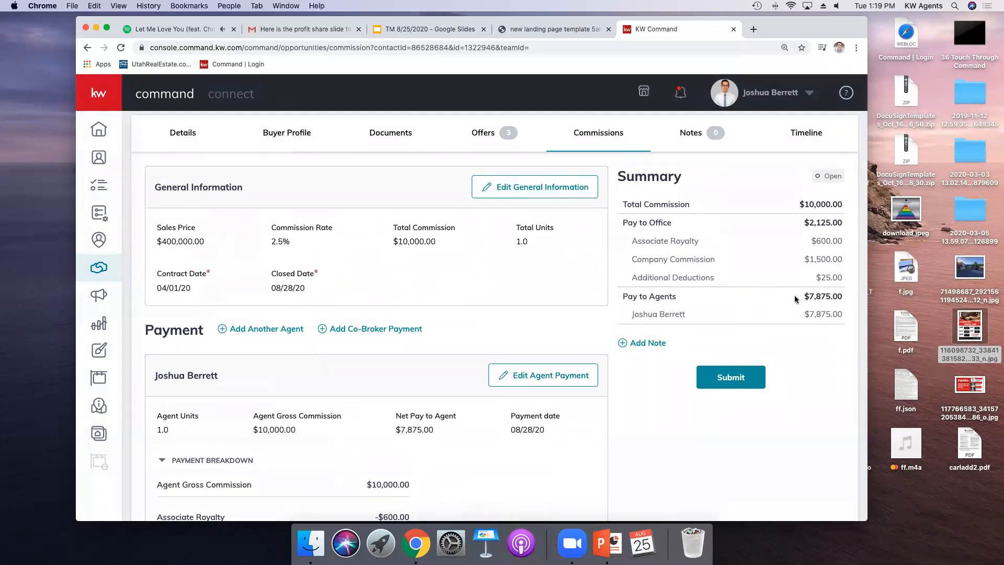
scroll(679, 329, "down", 3)
scroll(497, 341, "down", 4)
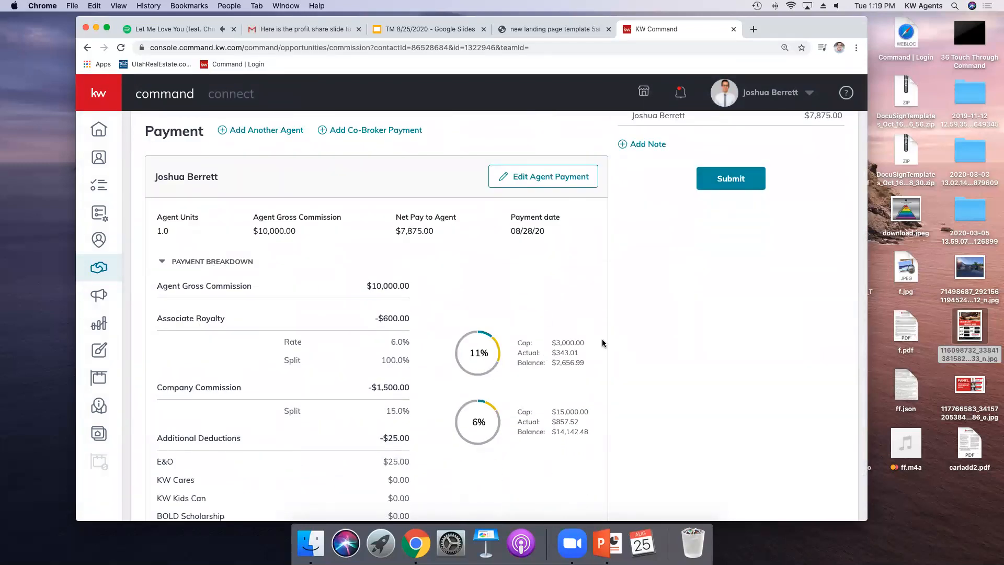
scroll(576, 349, "down", 3)
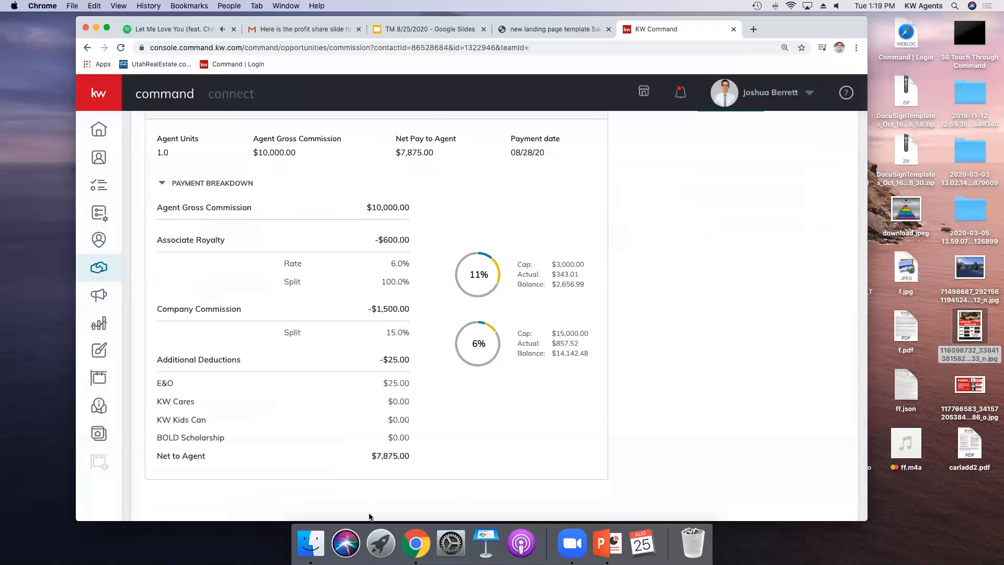
scroll(367, 483, "up", 1)
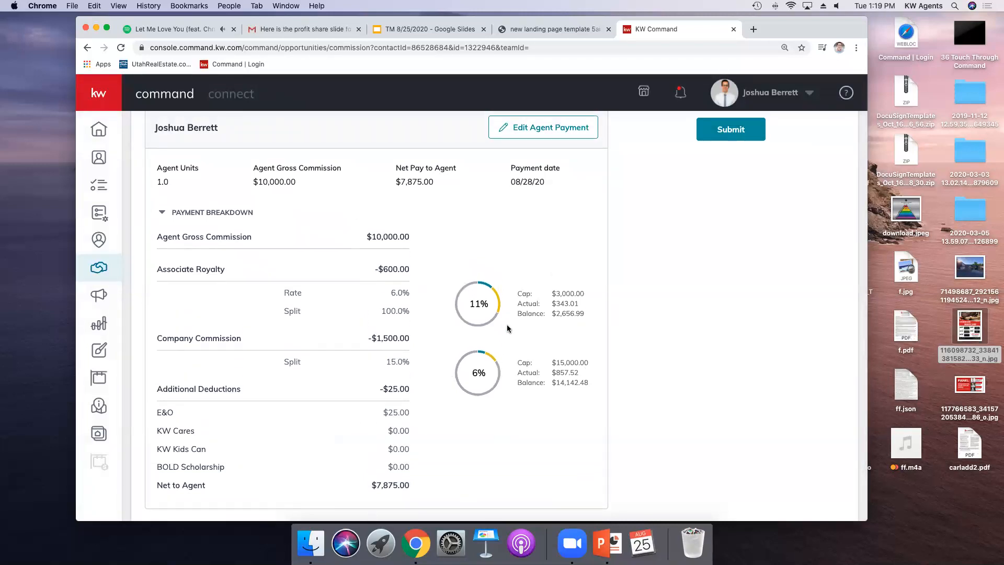
scroll(510, 326, "up", 5)
scroll(511, 332, "up", 1)
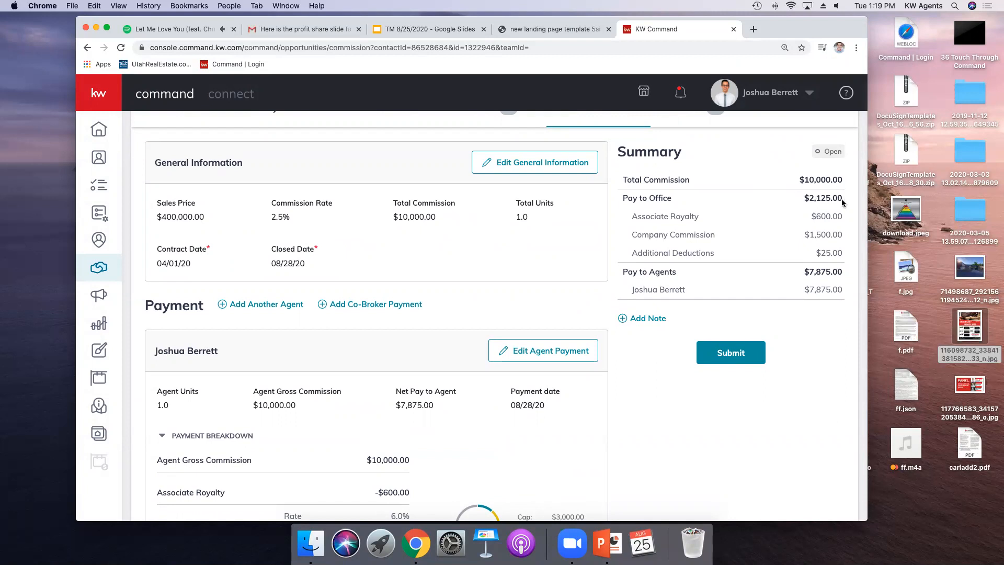
scroll(531, 261, "down", 8)
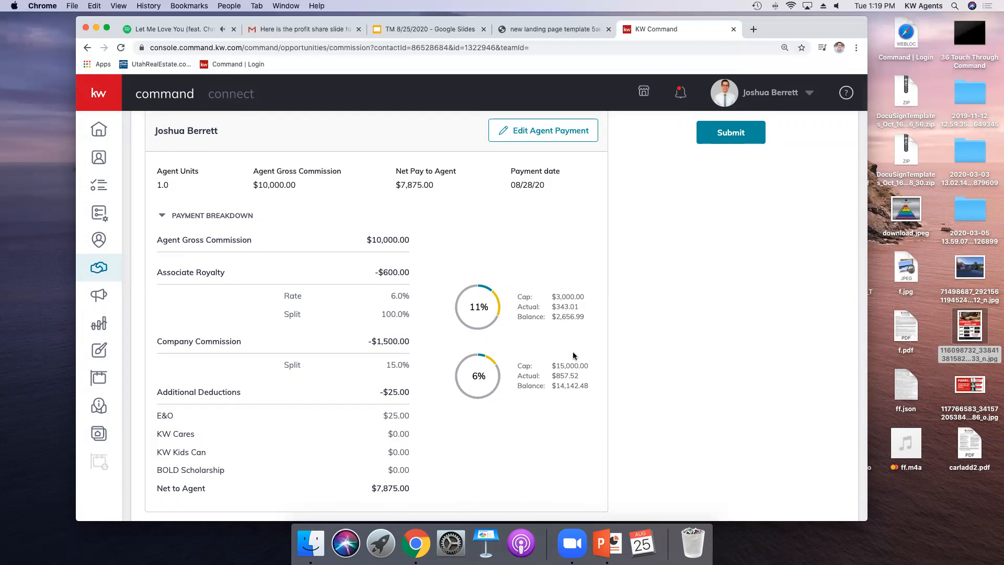
scroll(505, 287, "up", 2)
scroll(506, 289, "up", 5)
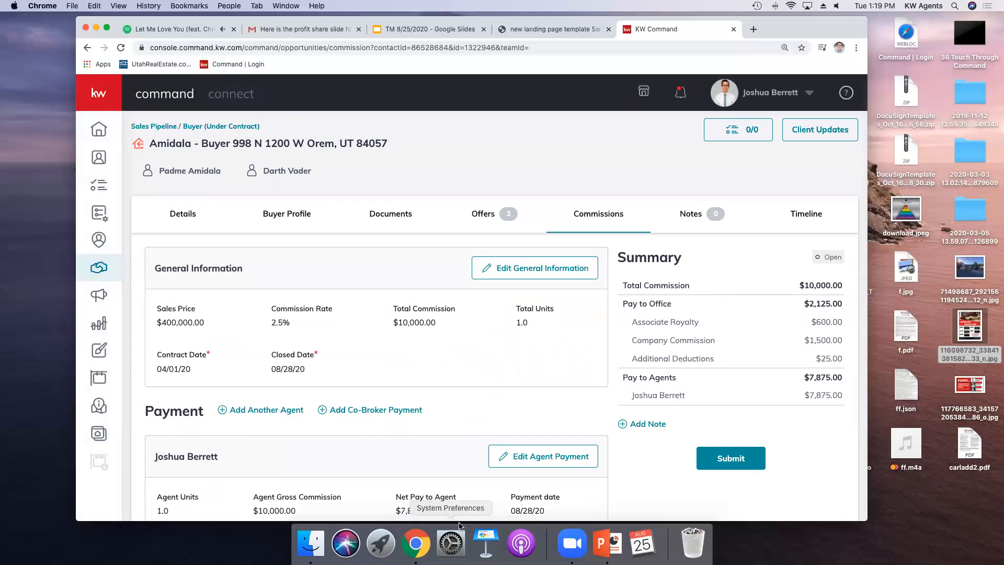
scroll(464, 442, "down", 5)
scroll(464, 441, "down", 1)
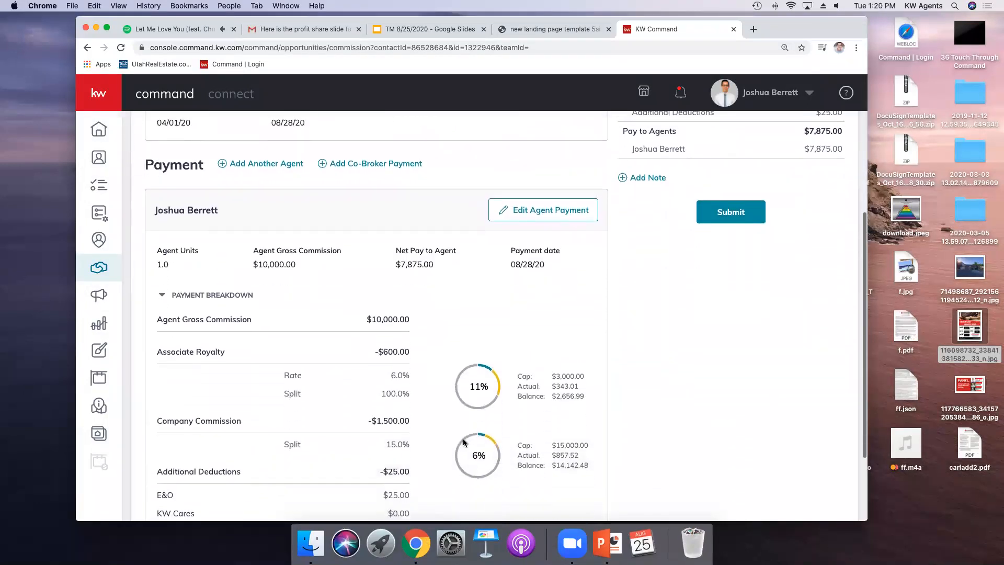
Step: Add another agent payment with 0.5 agent units and calculate its gross commission
left_click(261, 167)
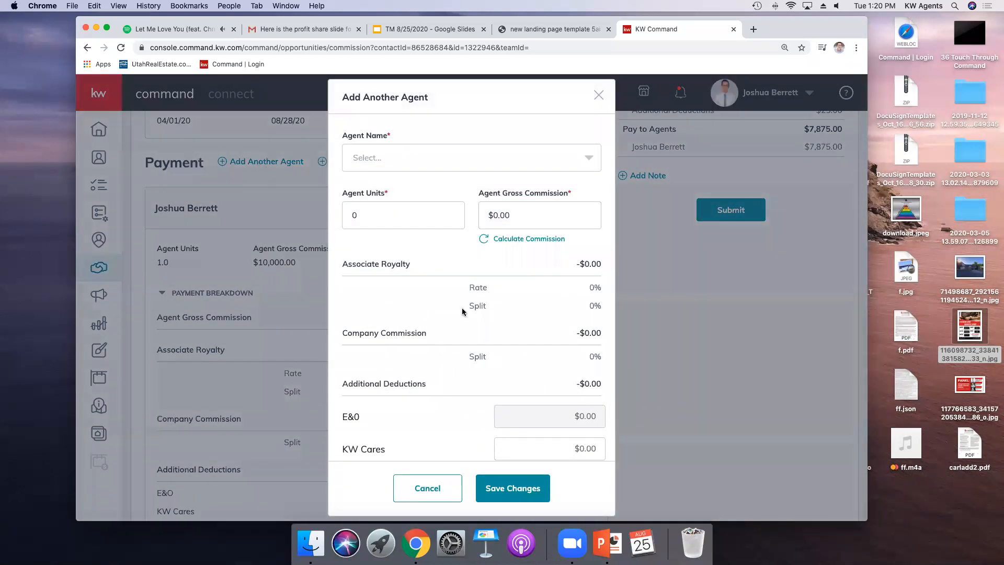
scroll(485, 349, "down", 5)
scroll(484, 349, "up", 5)
left_click_drag(383, 209, 331, 215)
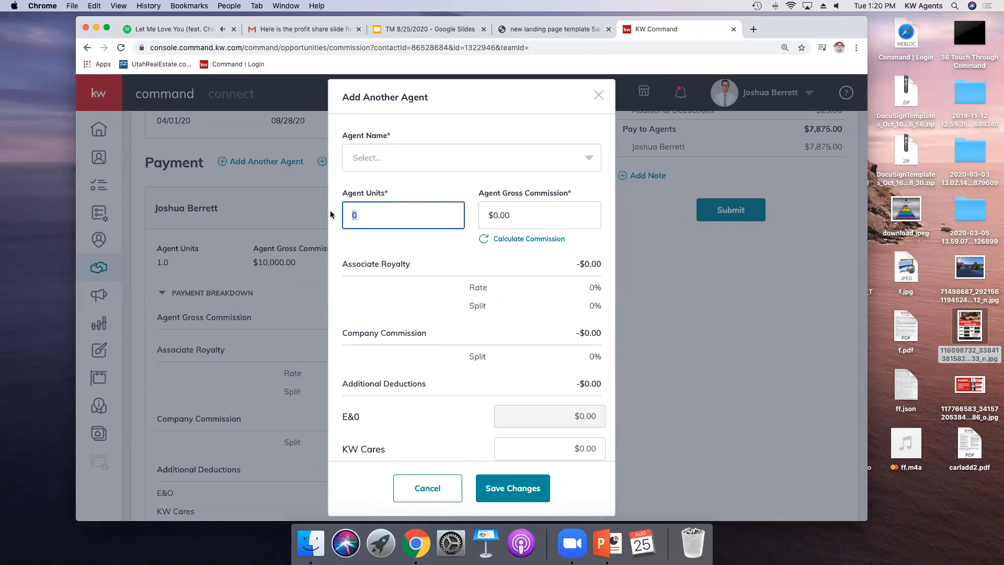
type(".5")
scroll(491, 231, "down", 1)
left_click(513, 220)
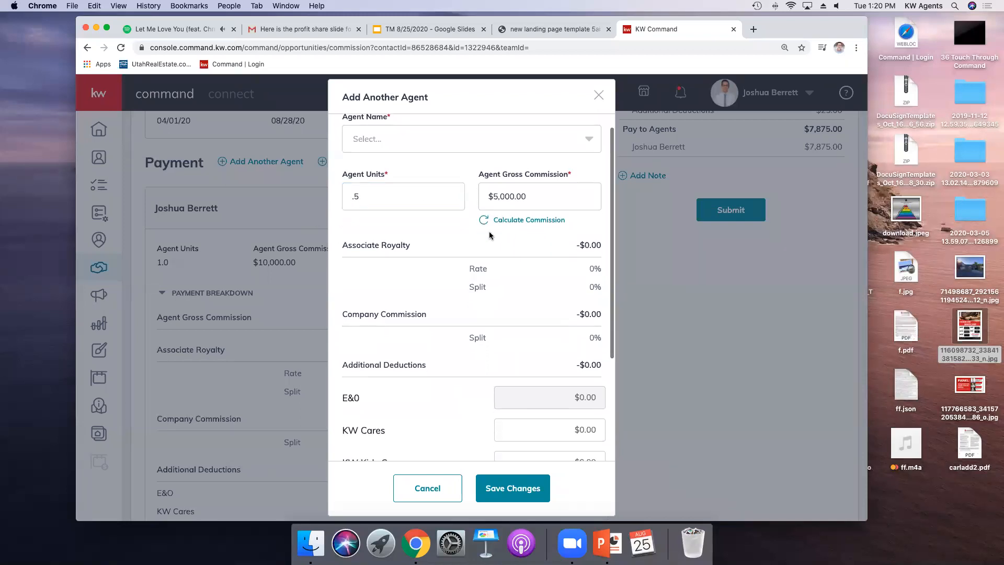
Step: Search for and choose the second agent by name, then save the new agent payment
scroll(480, 272, "down", 1)
scroll(480, 272, "down", 3)
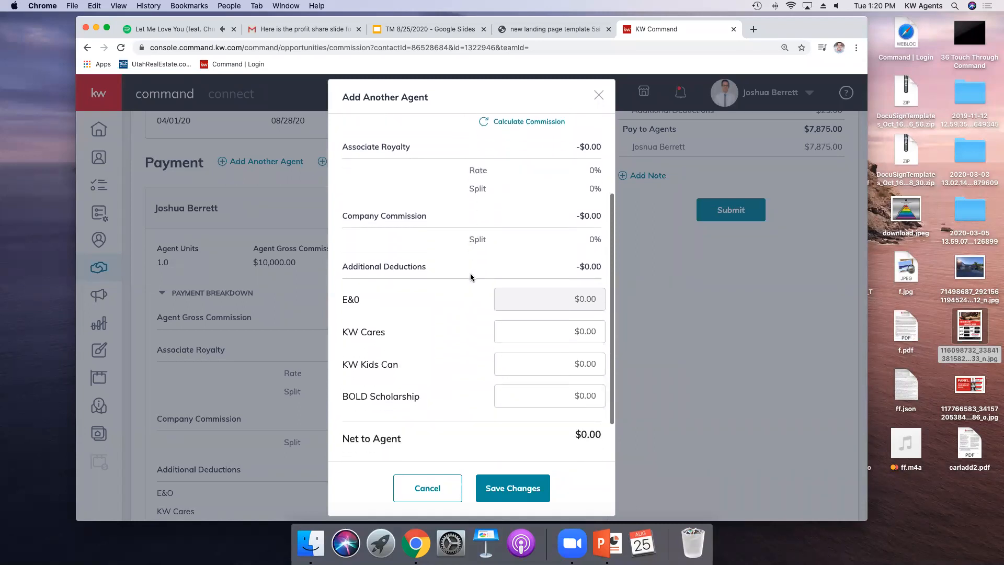
scroll(472, 277, "up", 5)
left_click(406, 151)
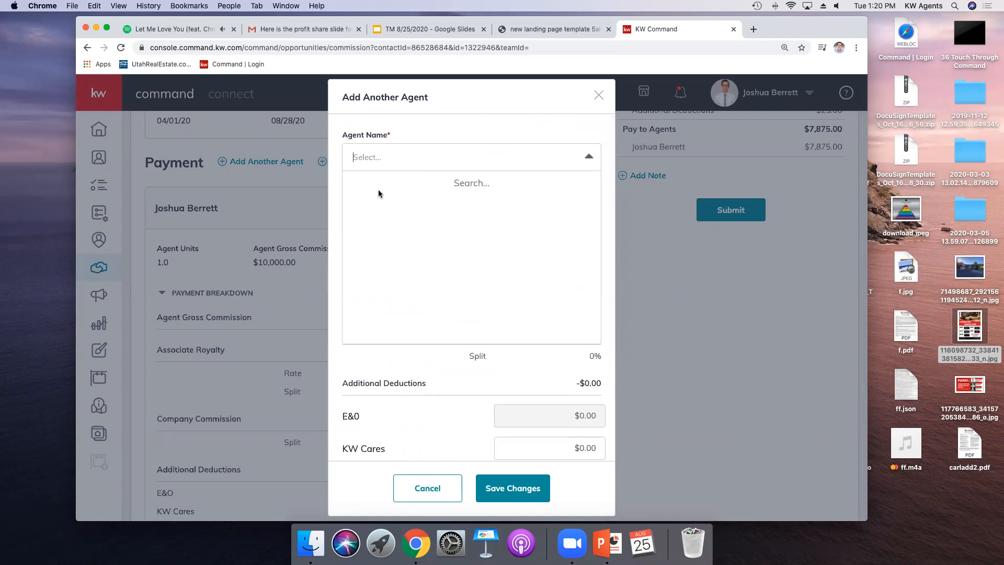
type("Aaron")
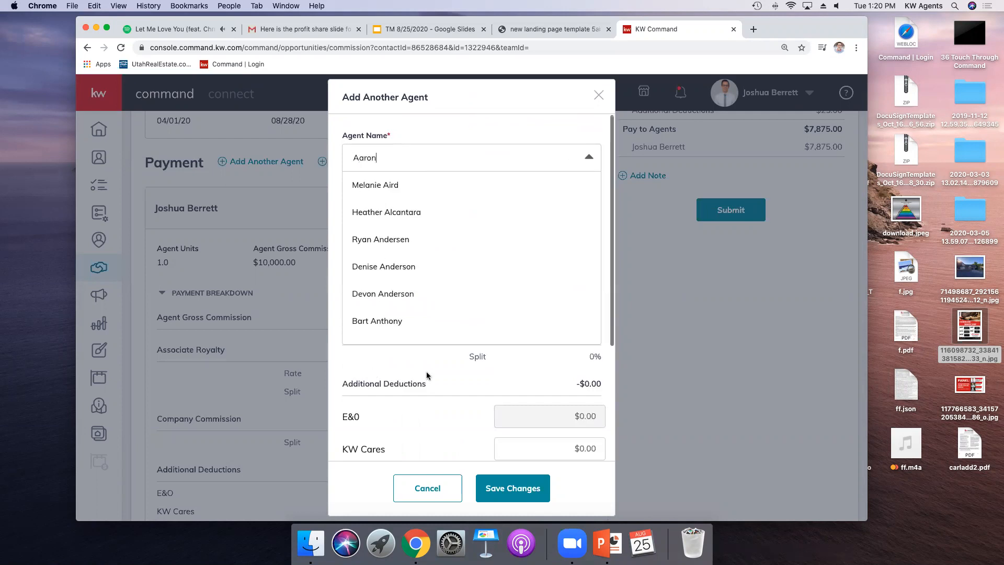
key("BackSpace")
key("BackSpace")
key("BackSpace")
key("BackSpace")
key("BackSpace")
type("Novalea")
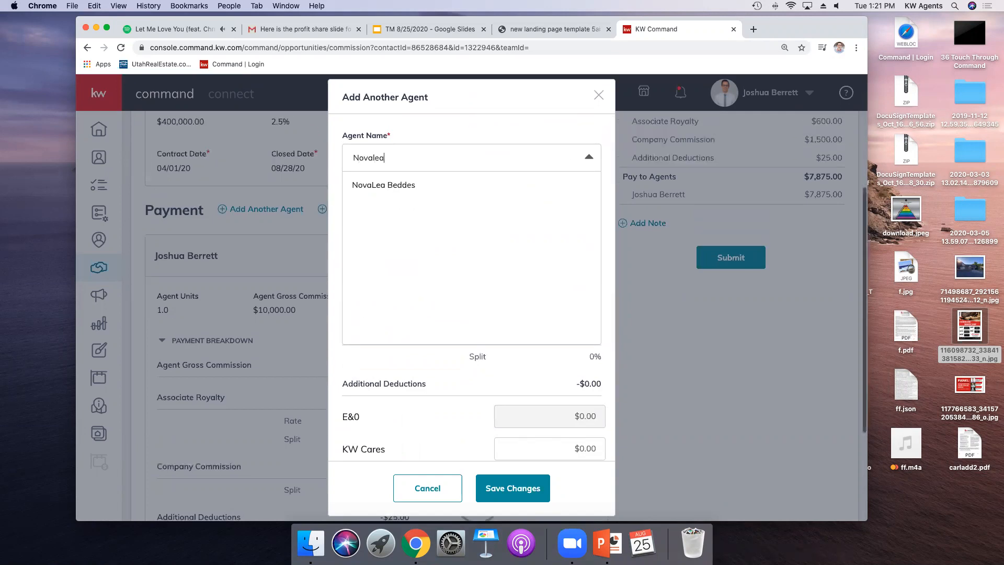
left_click(460, 189)
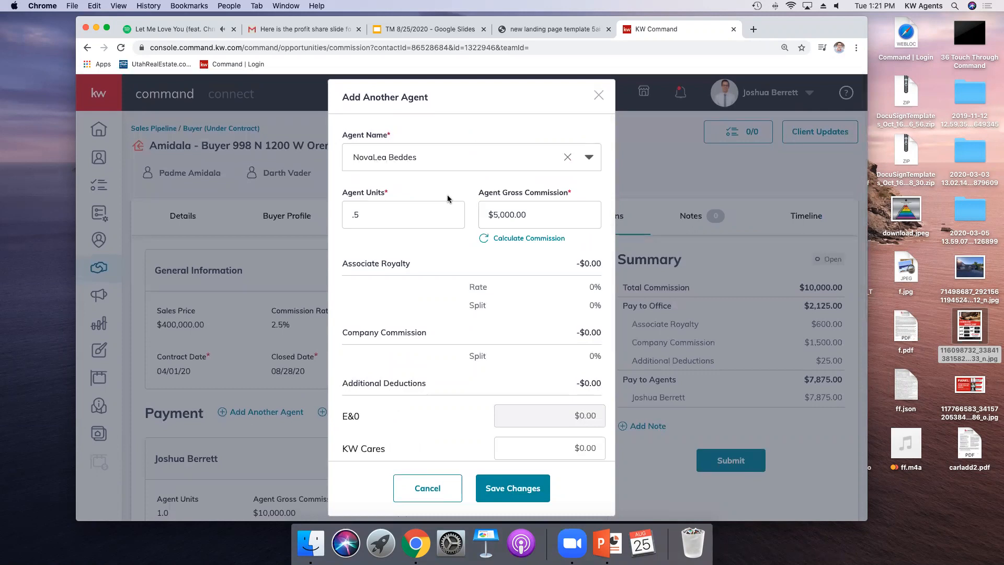
scroll(446, 204, "down", 2)
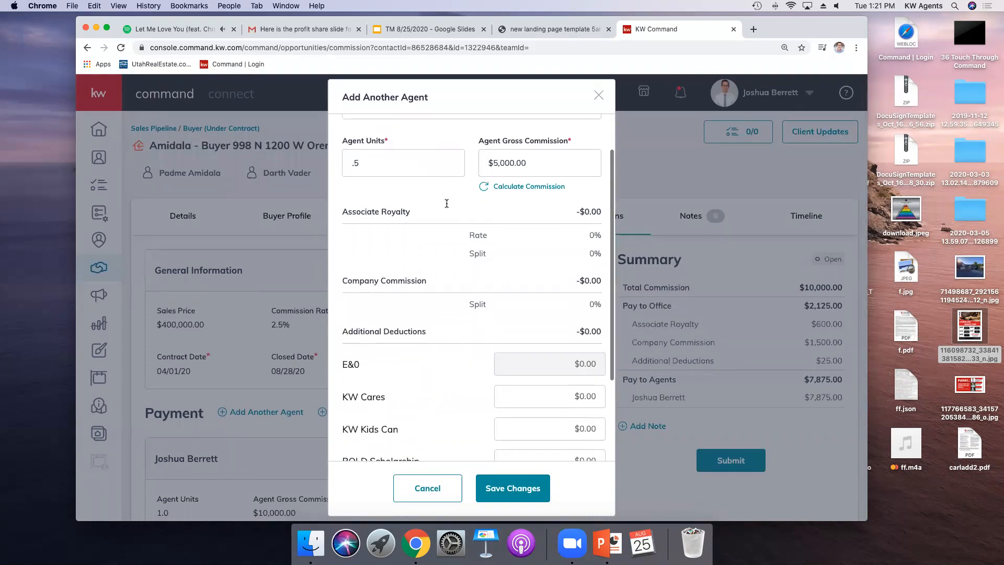
scroll(448, 201, "up", 2)
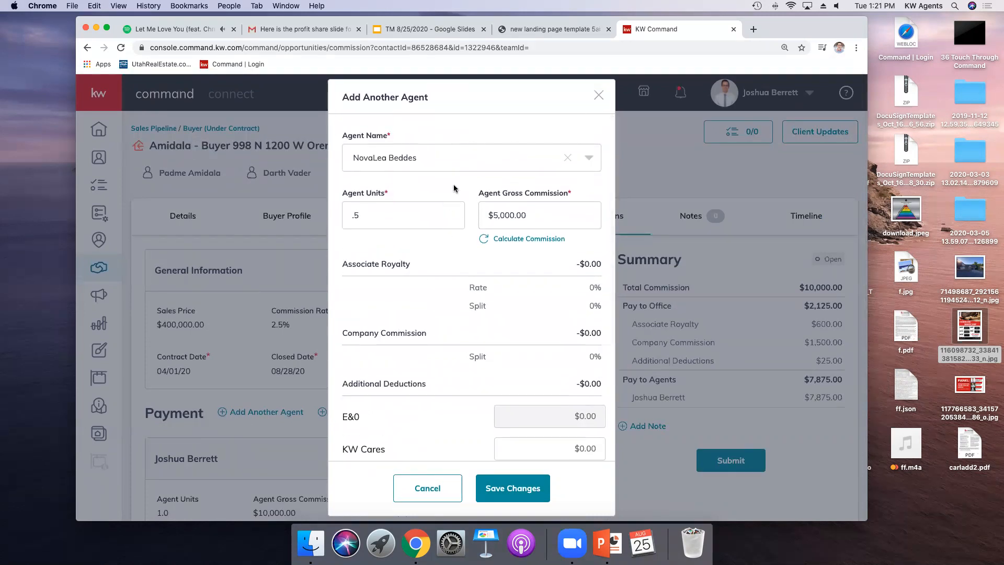
scroll(491, 257, "down", 2)
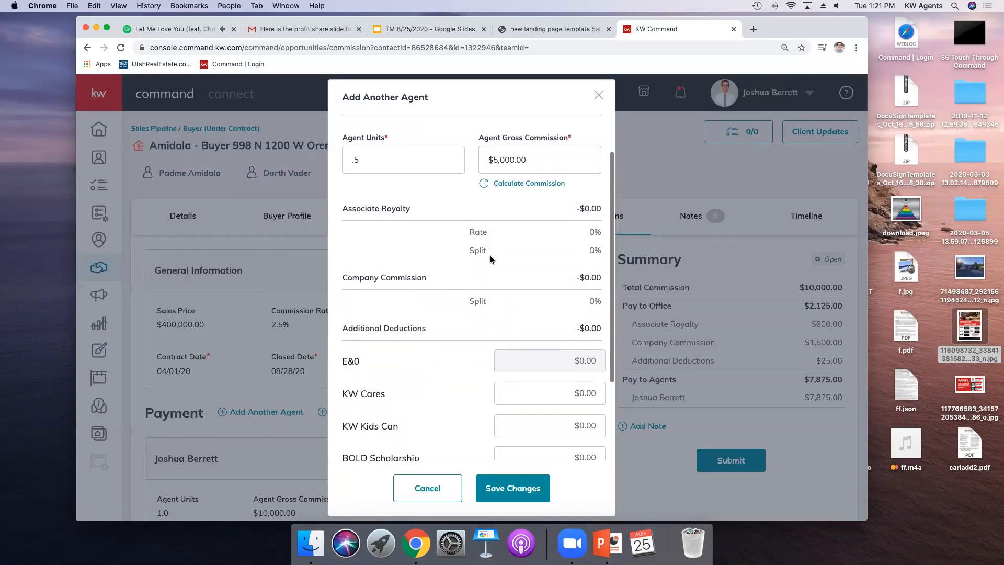
scroll(490, 258, "down", 4)
scroll(489, 258, "down", 1)
scroll(489, 261, "up", 5)
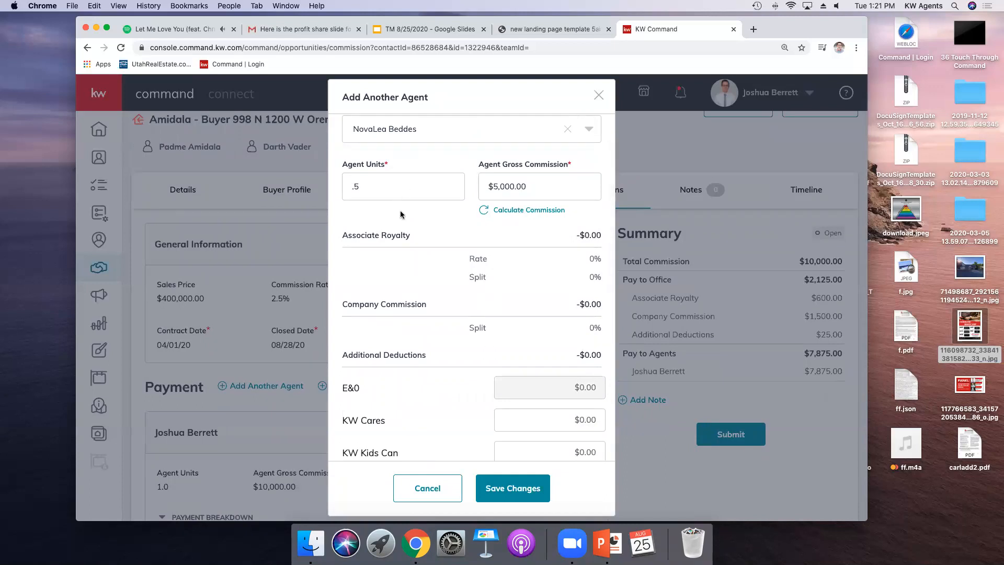
scroll(413, 246, "down", 5)
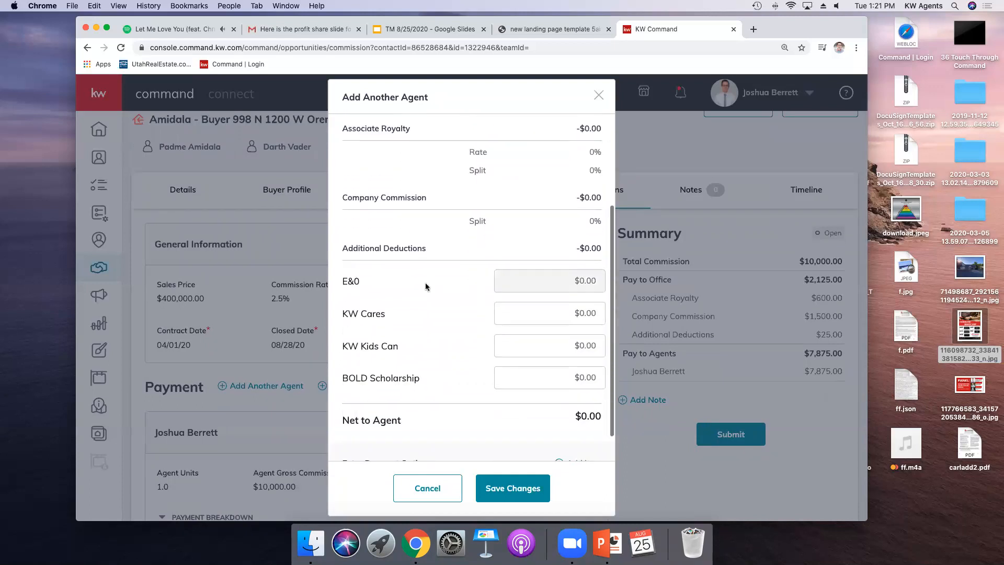
left_click(504, 494)
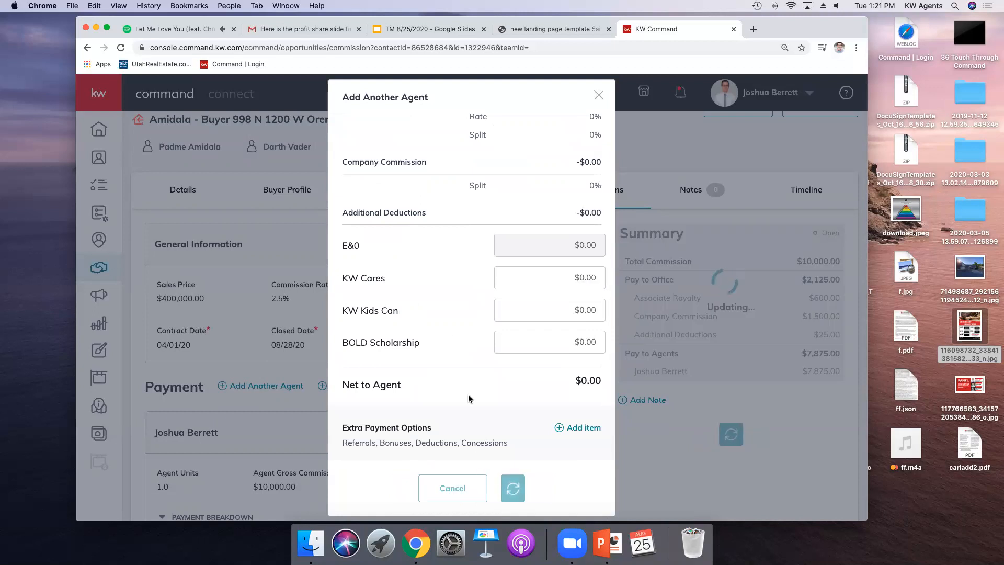
Step: Review the new agent's payment breakdown and the commission summary
scroll(447, 328, "down", 3)
scroll(448, 328, "down", 15)
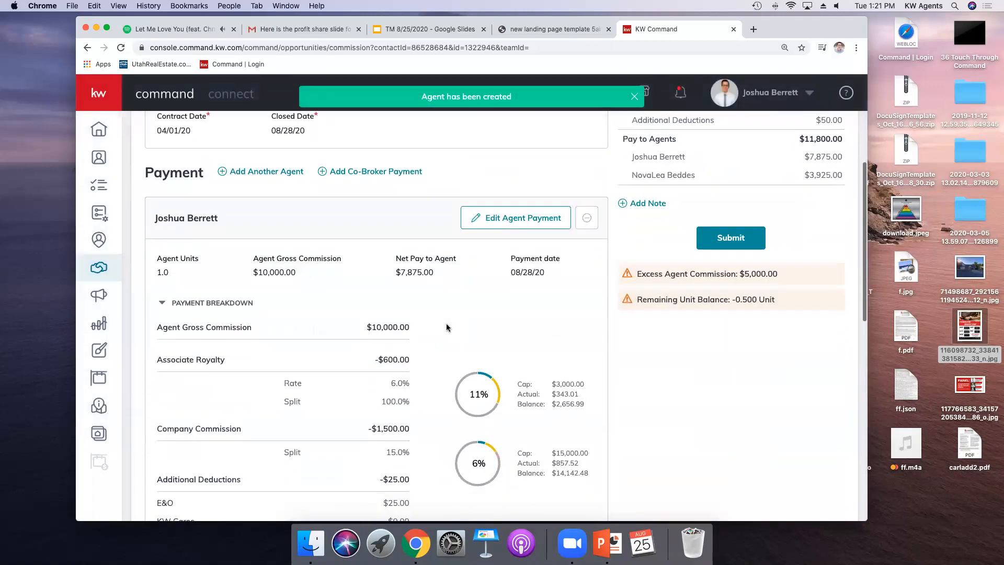
scroll(443, 327, "down", 1)
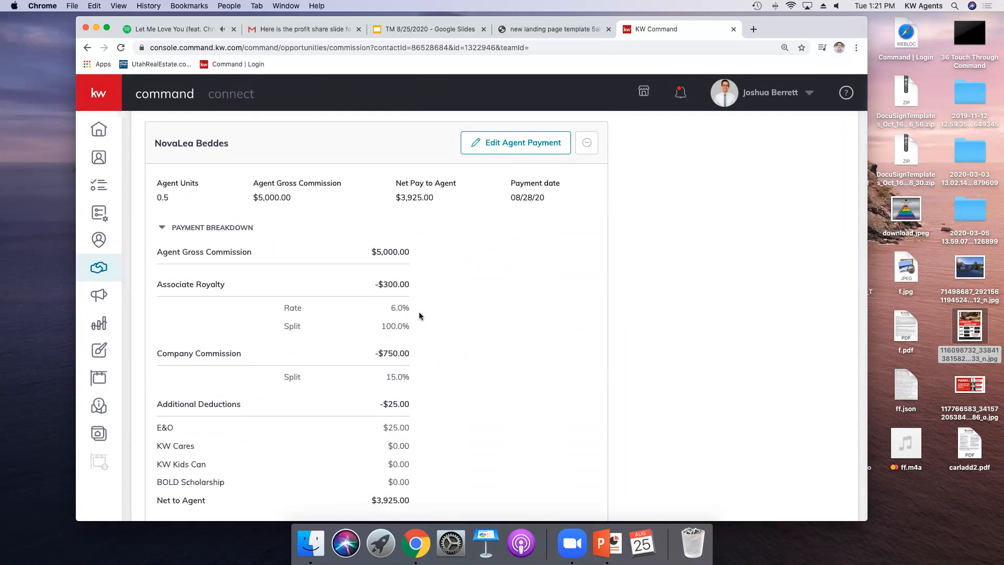
scroll(411, 354, "down", 2)
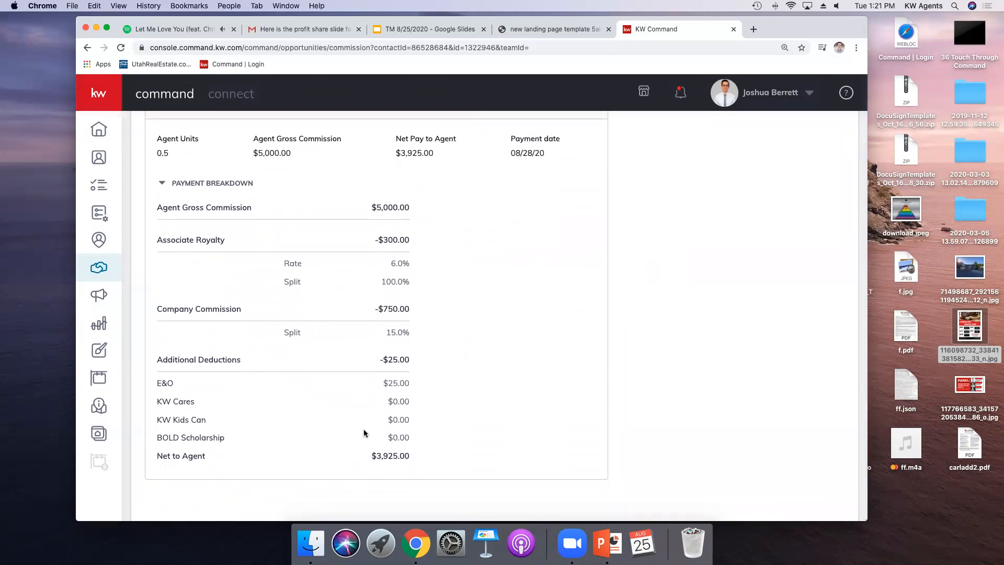
scroll(366, 433, "up", 5)
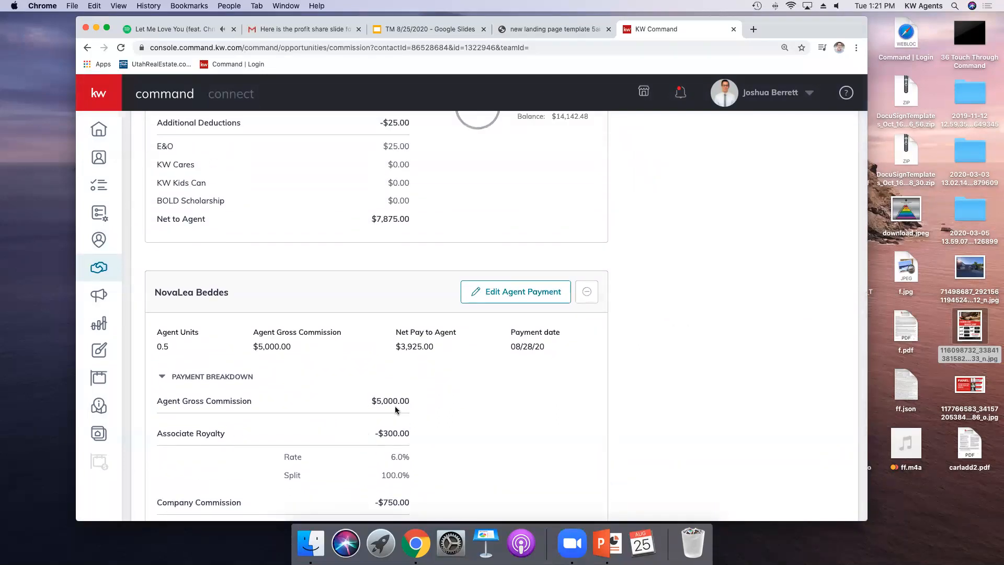
scroll(398, 402, "up", 8)
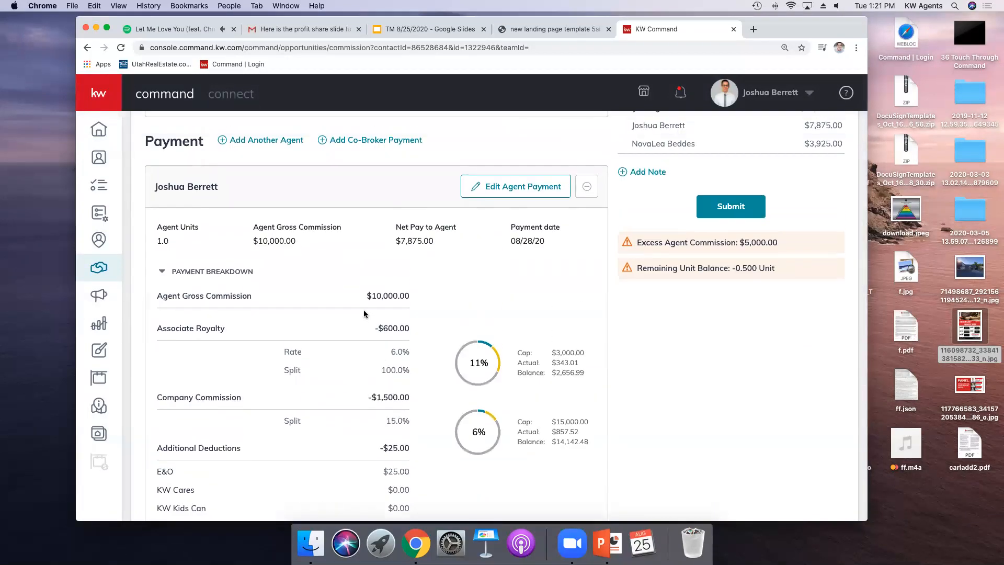
Step: Edit the first agent's payment to 0.5 agent units and save the changes
left_click(497, 189)
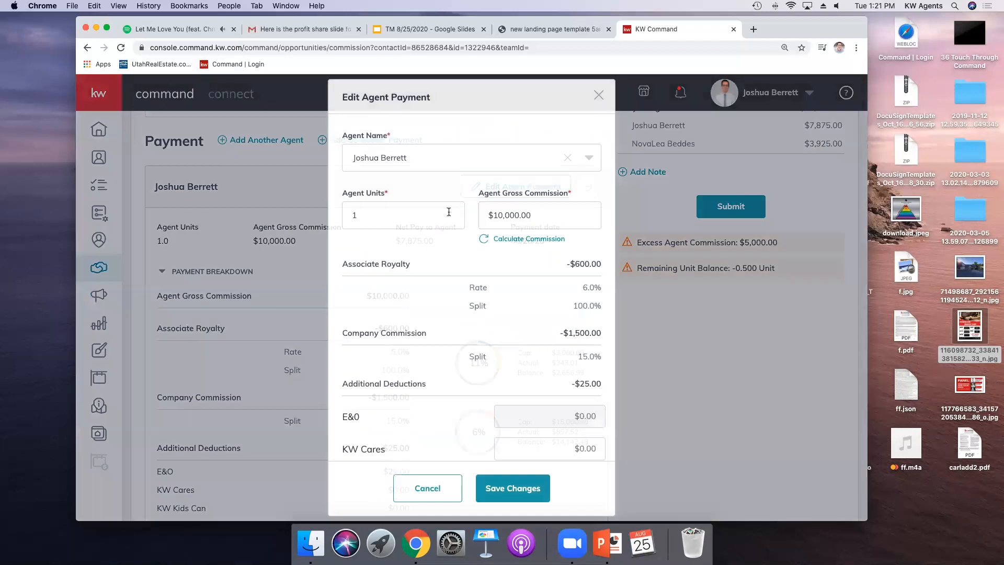
left_click_drag(391, 212, 341, 209)
type(".5")
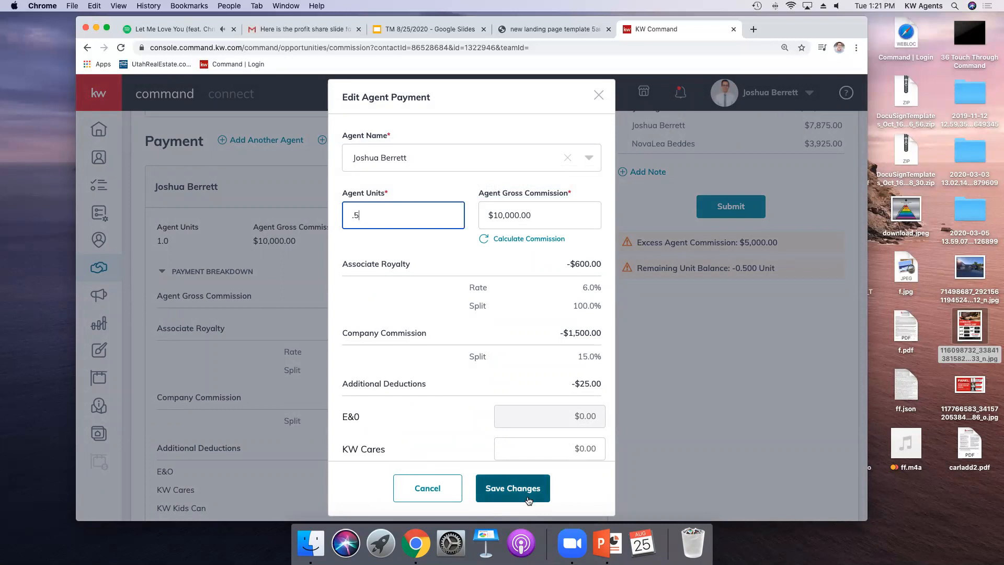
left_click(527, 498)
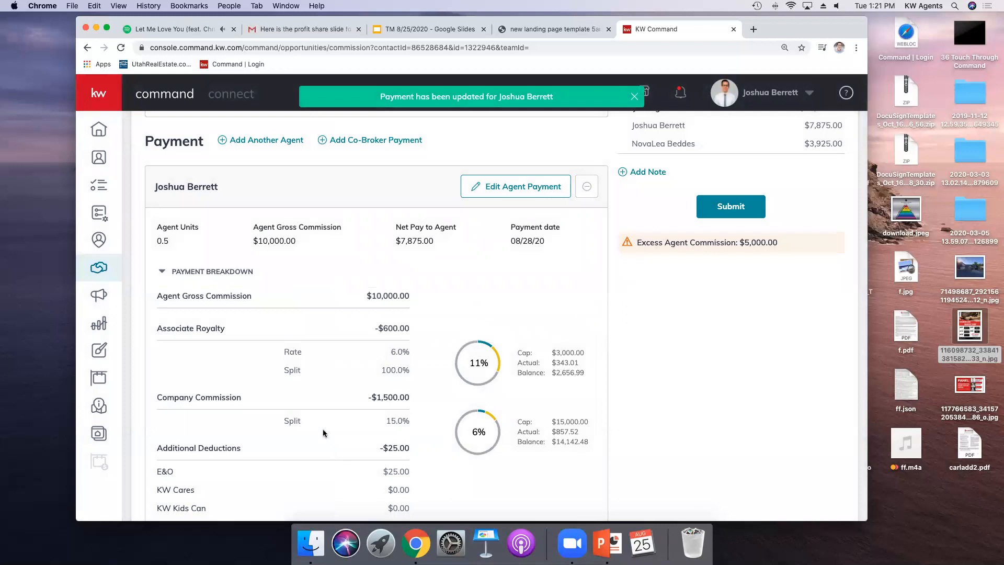
Step: Review both agents' payment details and the updated commission summary
scroll(156, 269, "down", 8)
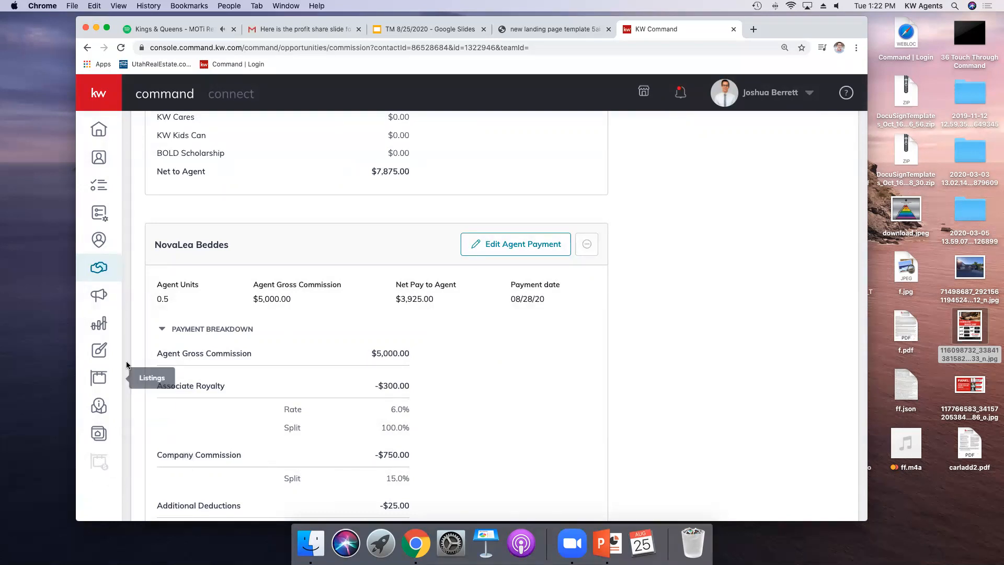
scroll(159, 250, "up", 1)
scroll(160, 250, "up", 6)
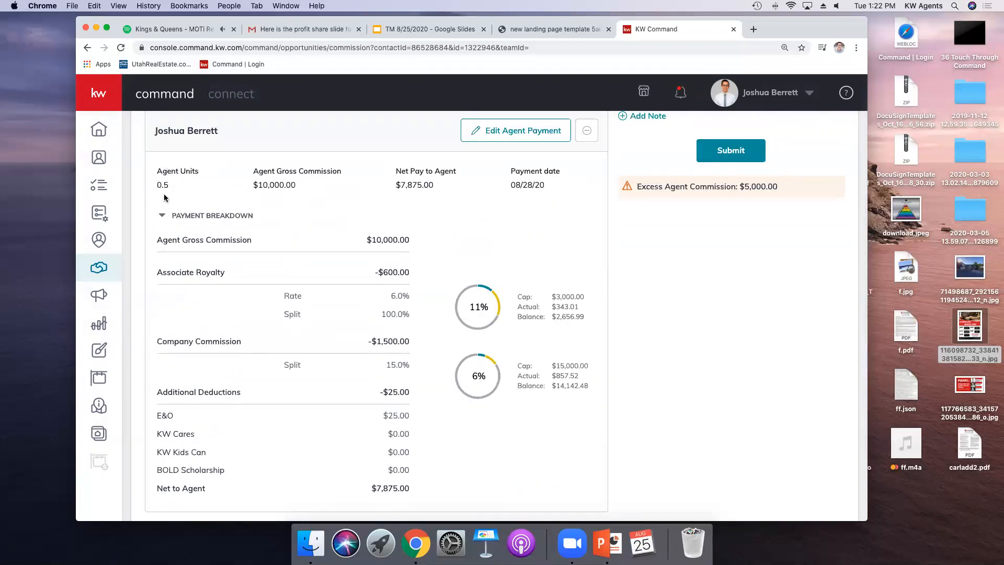
scroll(306, 297, "down", 3)
scroll(306, 297, "down", 4)
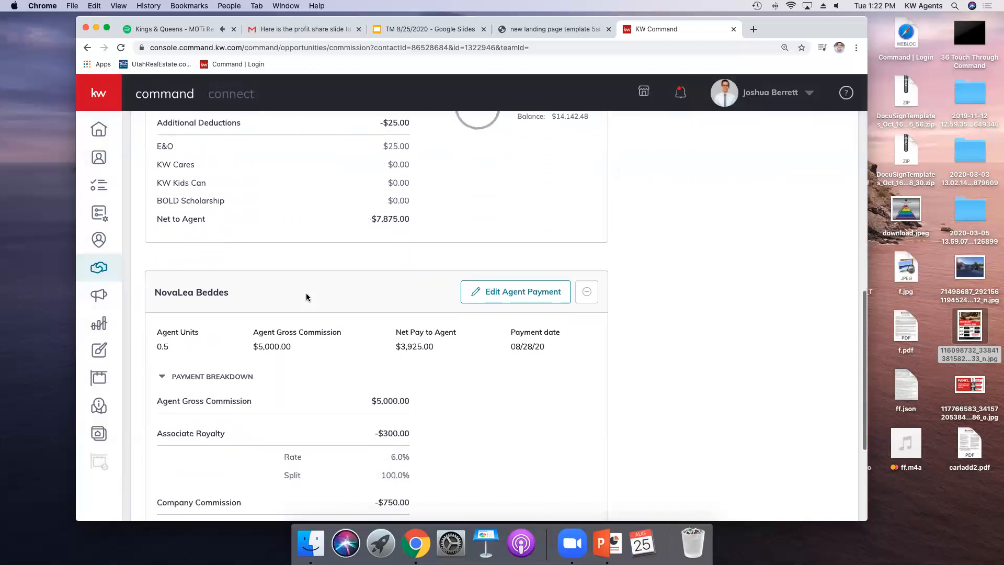
scroll(307, 296, "up", 12)
scroll(297, 302, "down", 1)
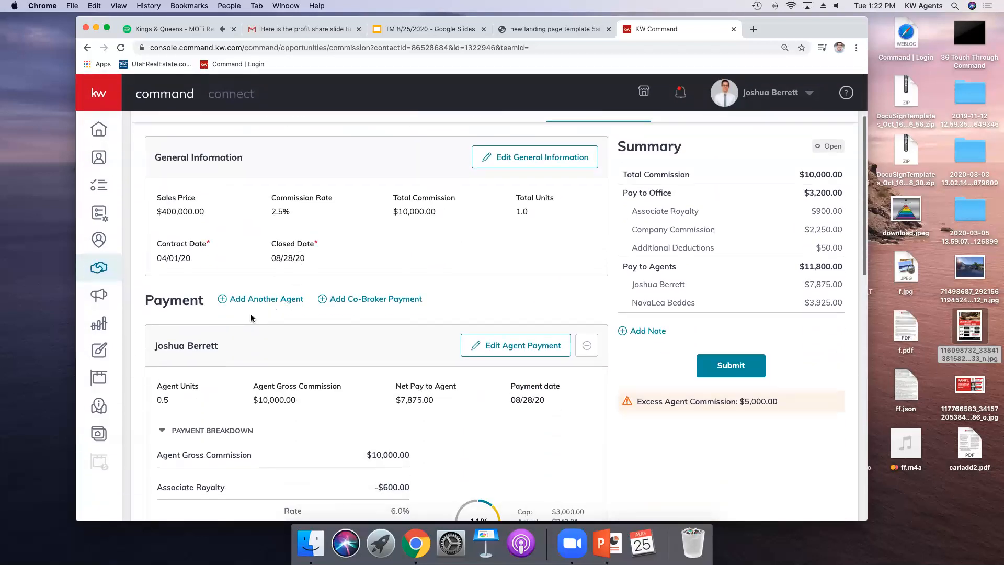
Step: Open another agent payment and browse the available extra payment item types
left_click(248, 300)
scroll(441, 295, "down", 3)
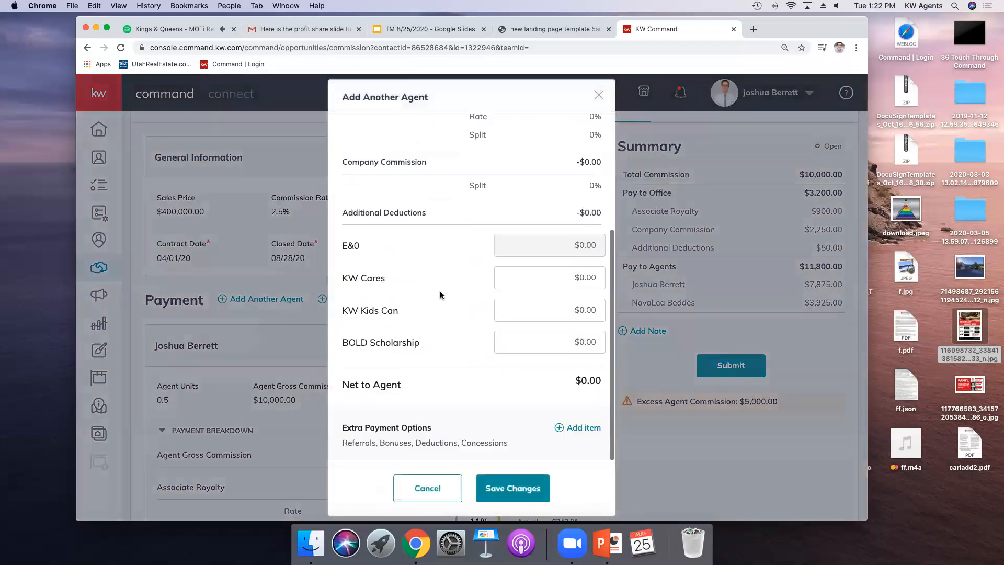
scroll(439, 294, "up", 3)
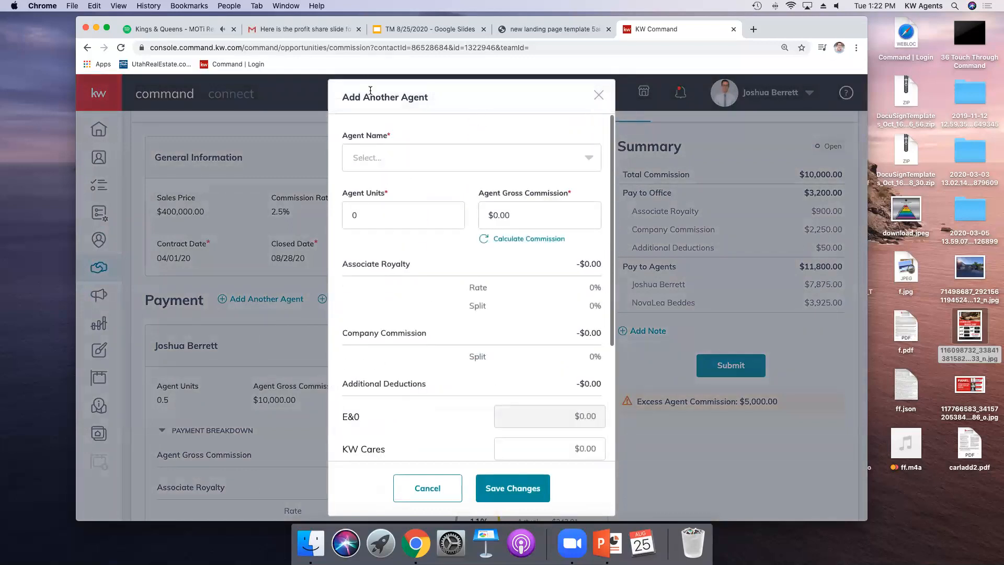
scroll(454, 251, "down", 2)
scroll(454, 253, "down", 1)
left_click(581, 431)
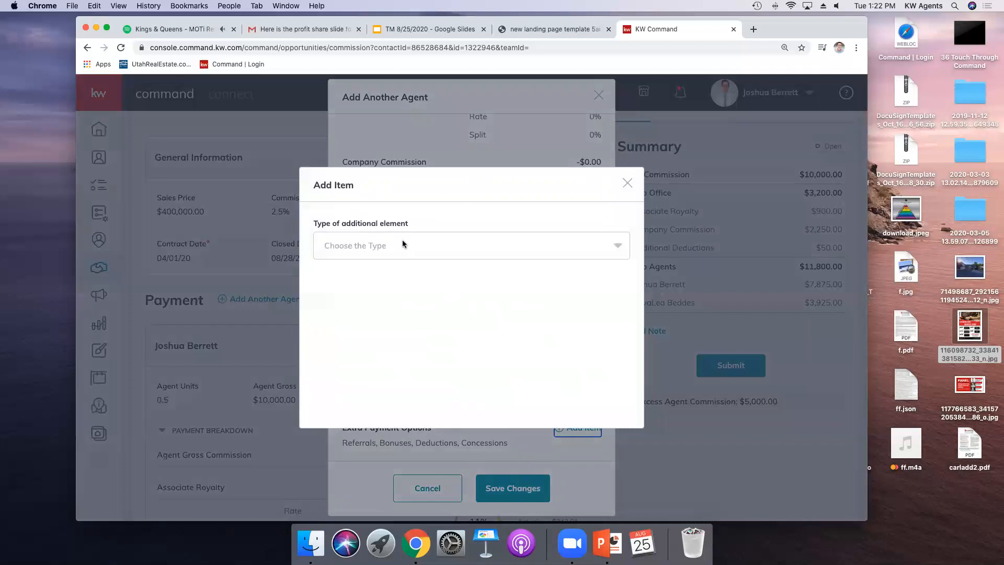
left_click(404, 244)
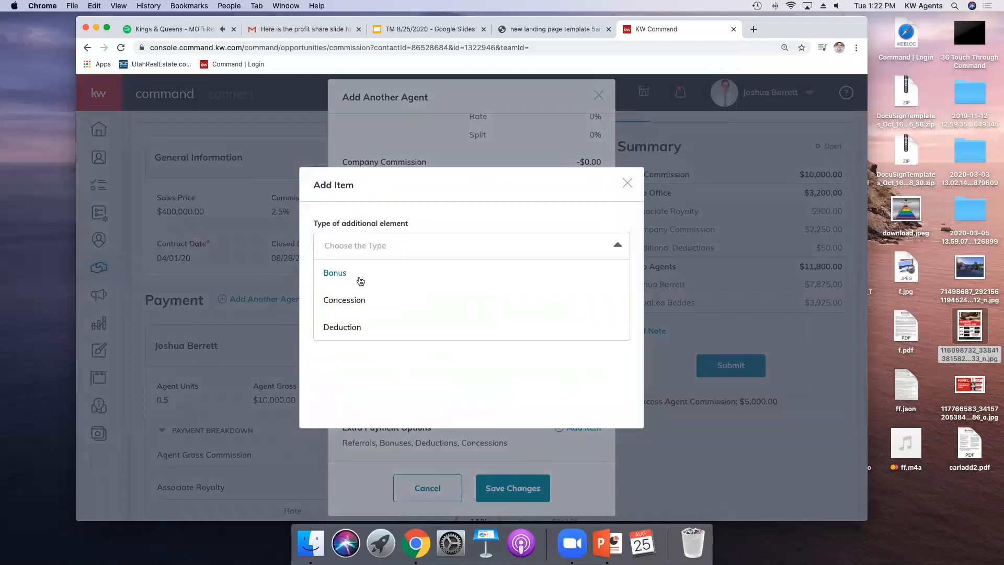
scroll(352, 329, "down", 2)
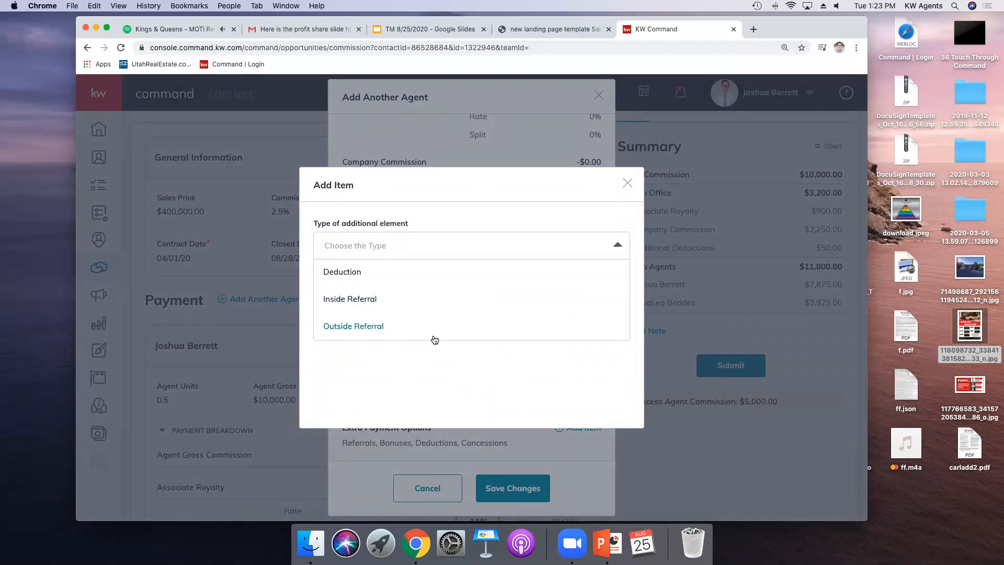
scroll(522, 355, "down", 1)
left_click(628, 182)
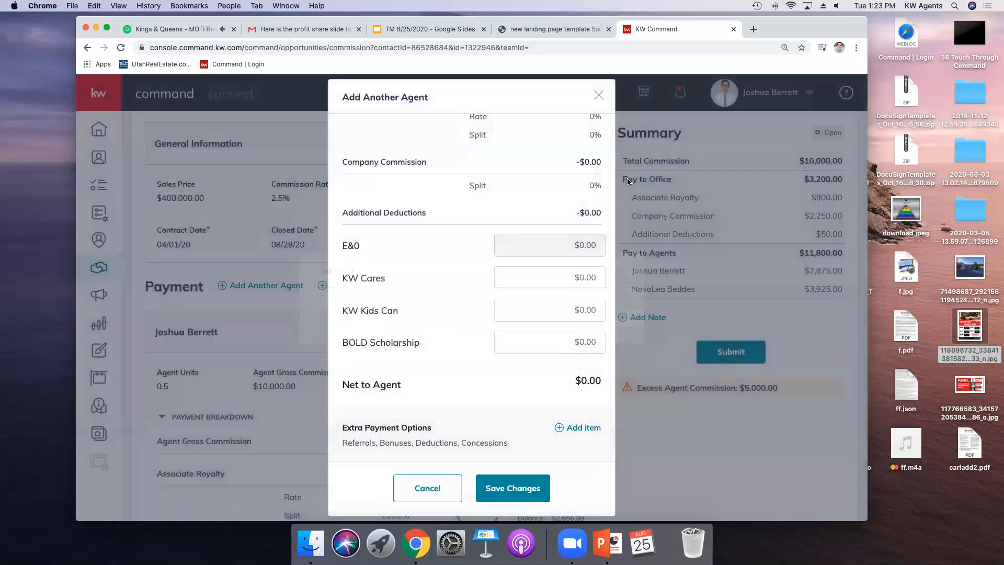
Step: Start an extra Deduction payment item, review its required fields, then cancel it and close the new agent dialog
left_click(581, 428)
left_click(434, 246)
left_click(359, 328)
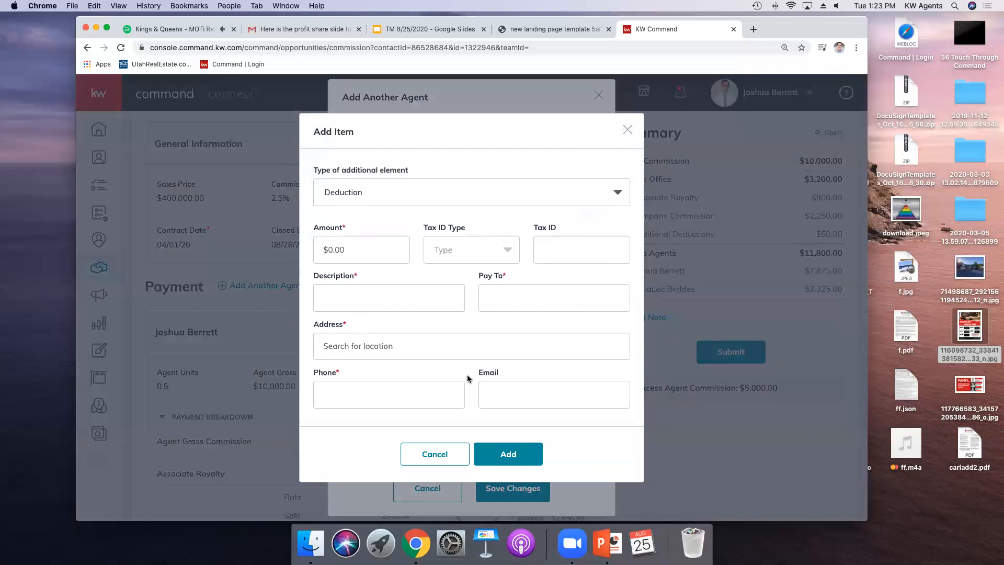
left_click(492, 301)
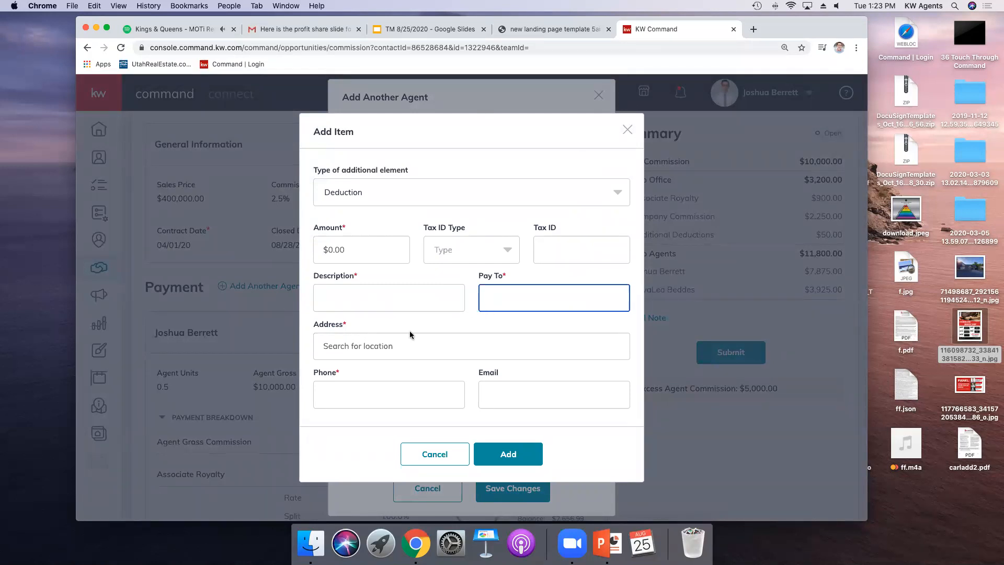
scroll(403, 426, "down", 2)
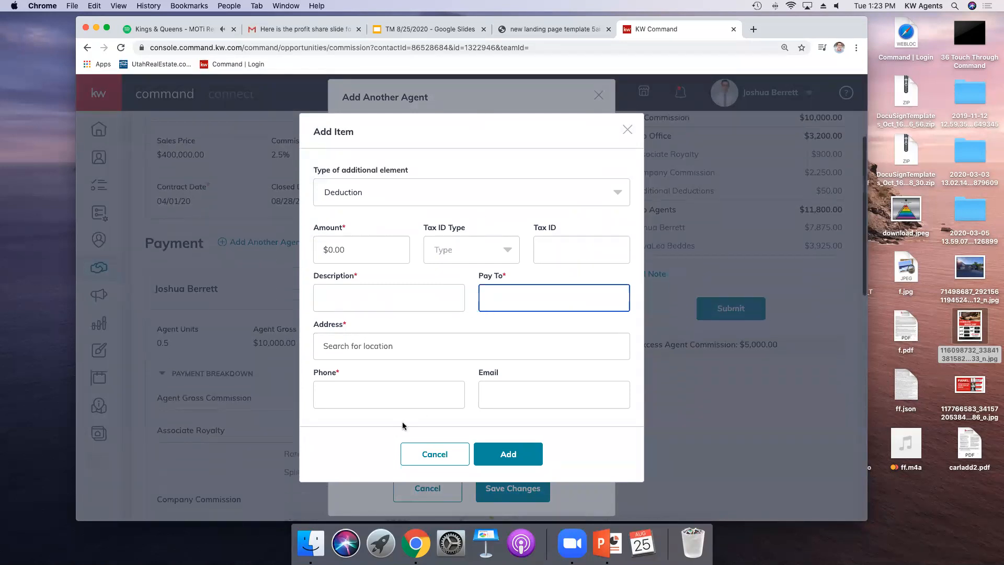
left_click(416, 458)
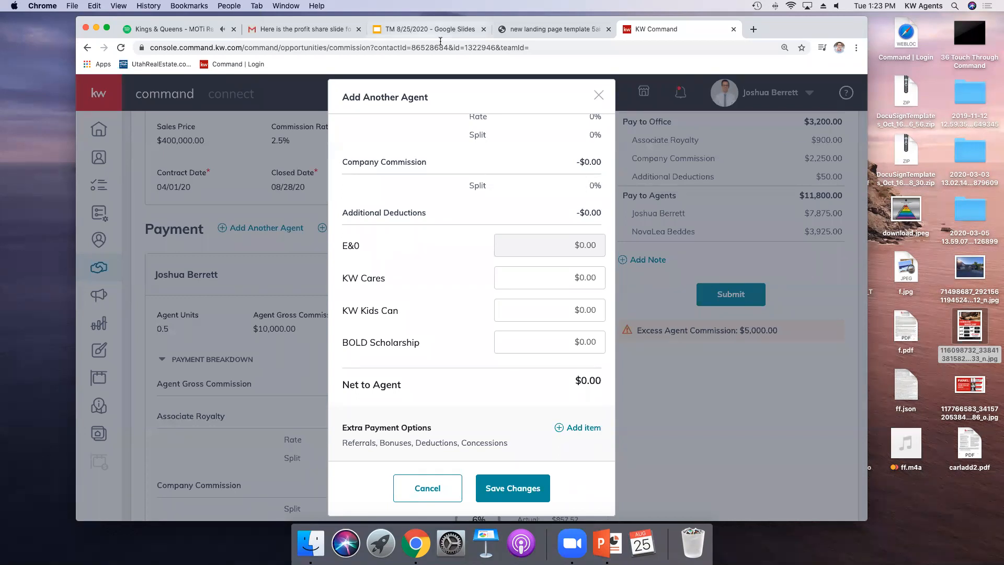
left_click(513, 487)
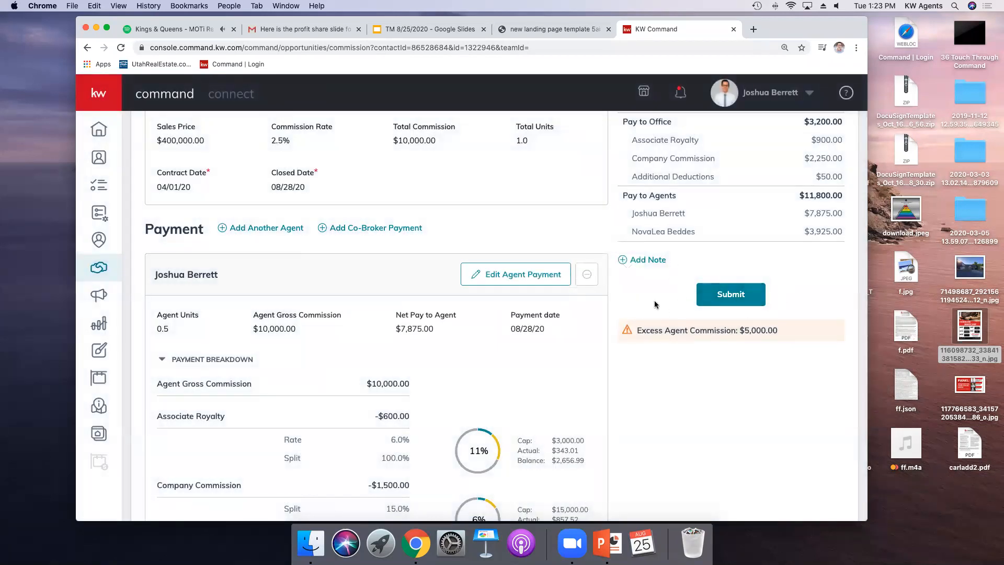
Step: Reopen the add-agent dialog to review the extra payment item type list, then close both dialogs without changes
scroll(484, 330, "up", 3)
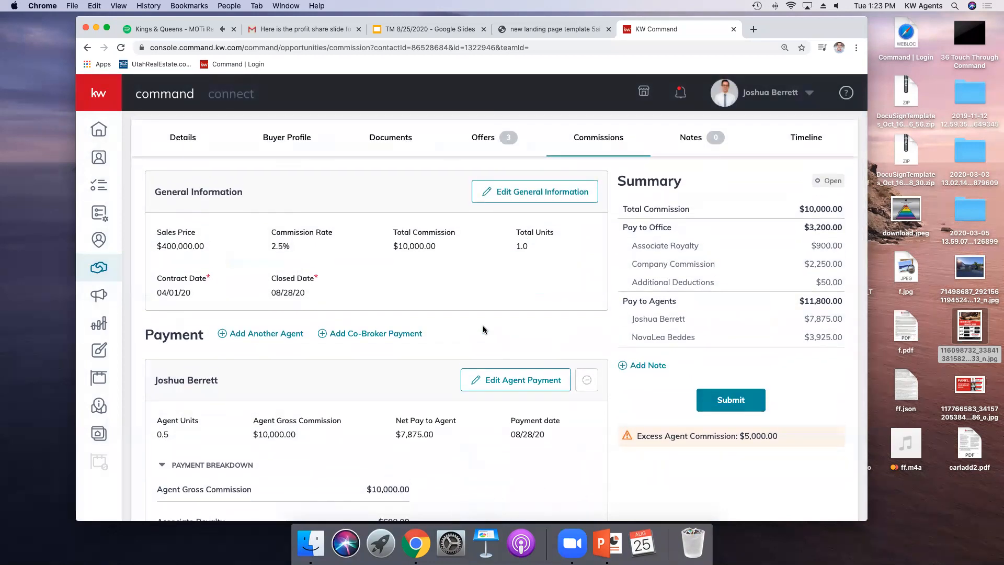
scroll(483, 330, "down", 3)
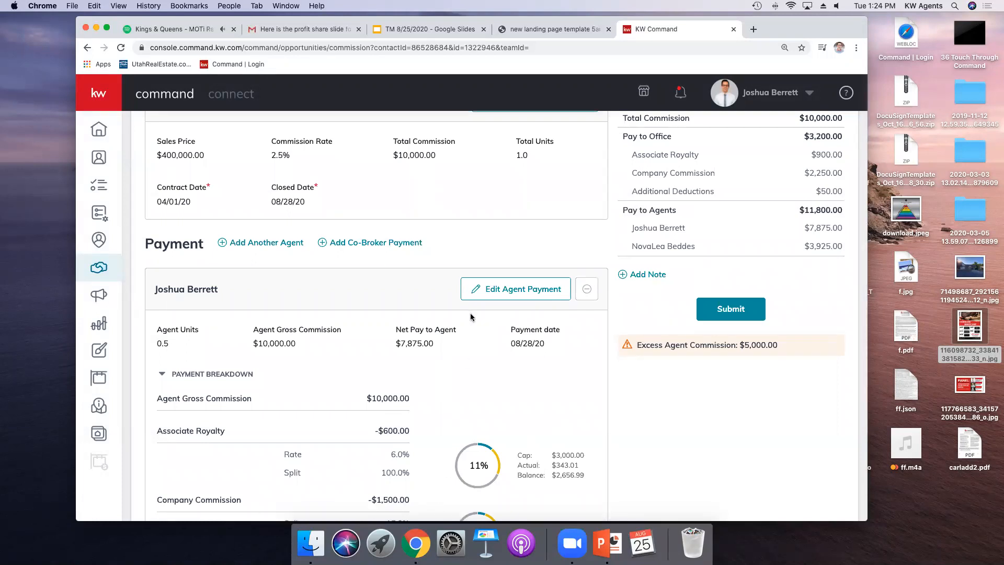
scroll(479, 363, "down", 2)
scroll(473, 324, "up", 2)
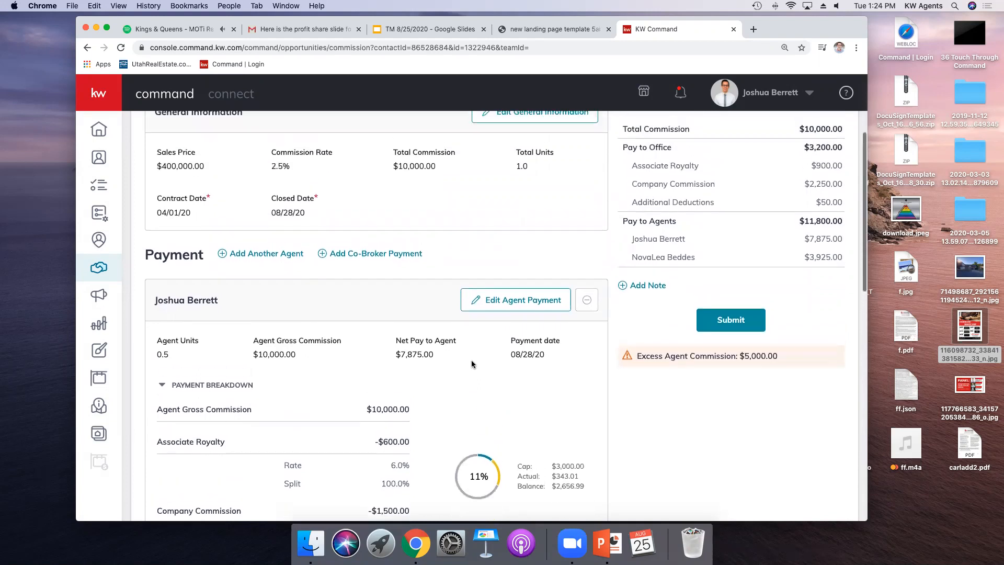
left_click(241, 251)
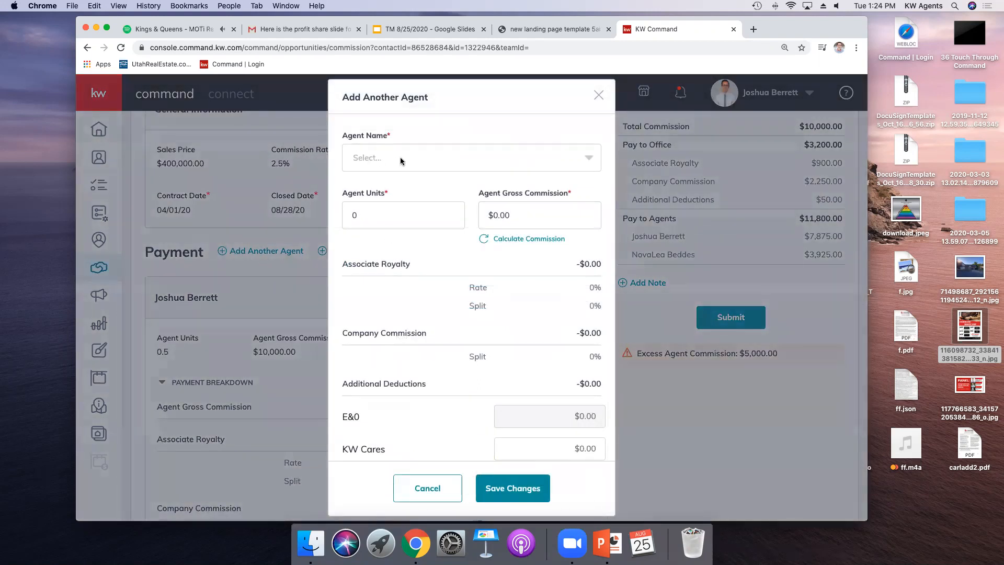
scroll(483, 464, "down", 5)
scroll(448, 424, "down", 3)
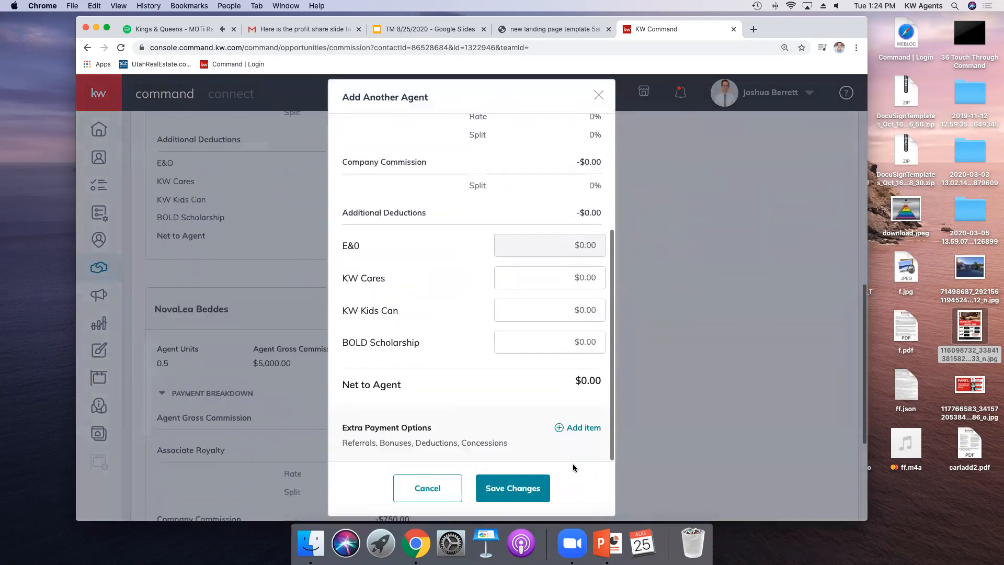
left_click(575, 429)
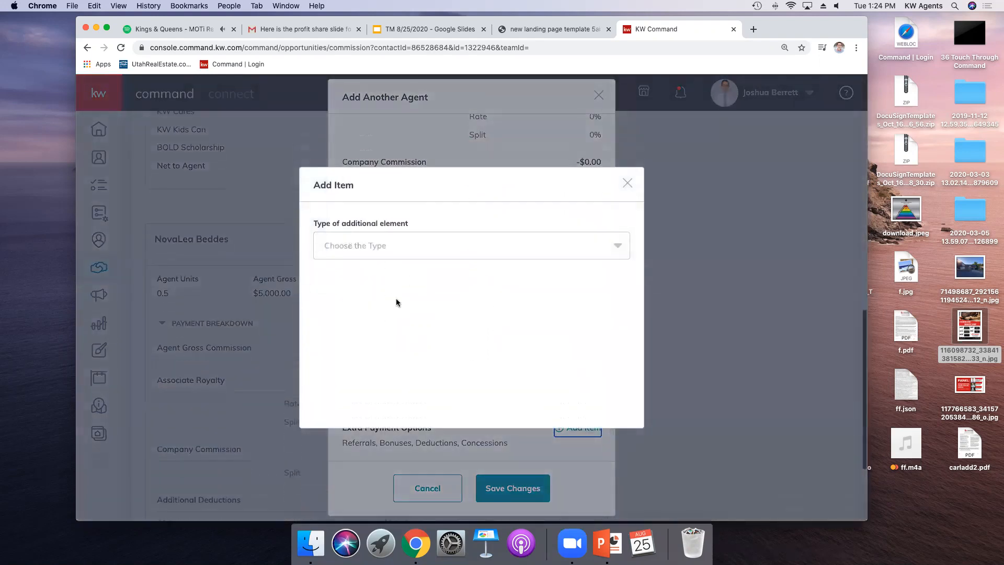
left_click(375, 245)
scroll(401, 328, "down", 2)
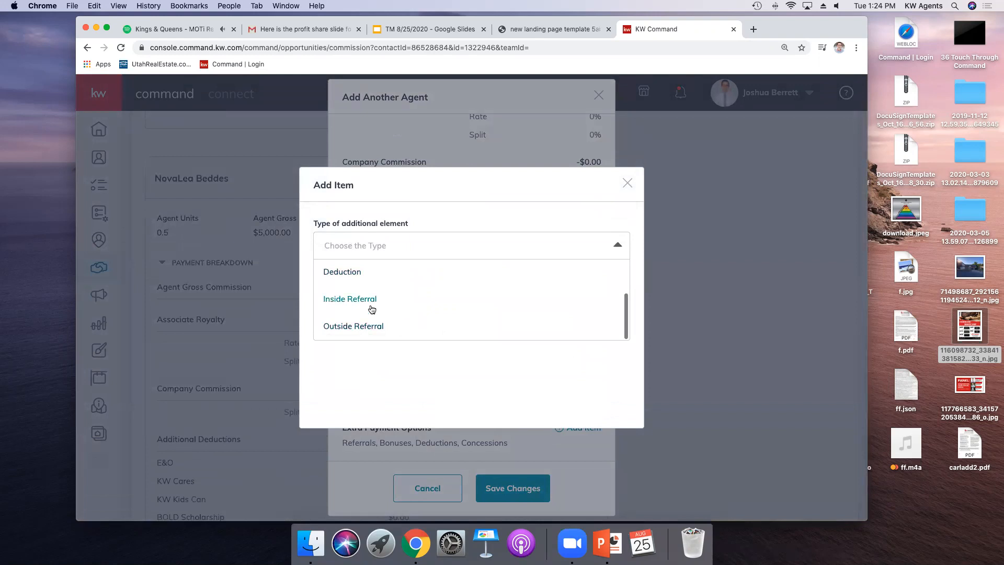
left_click(622, 193)
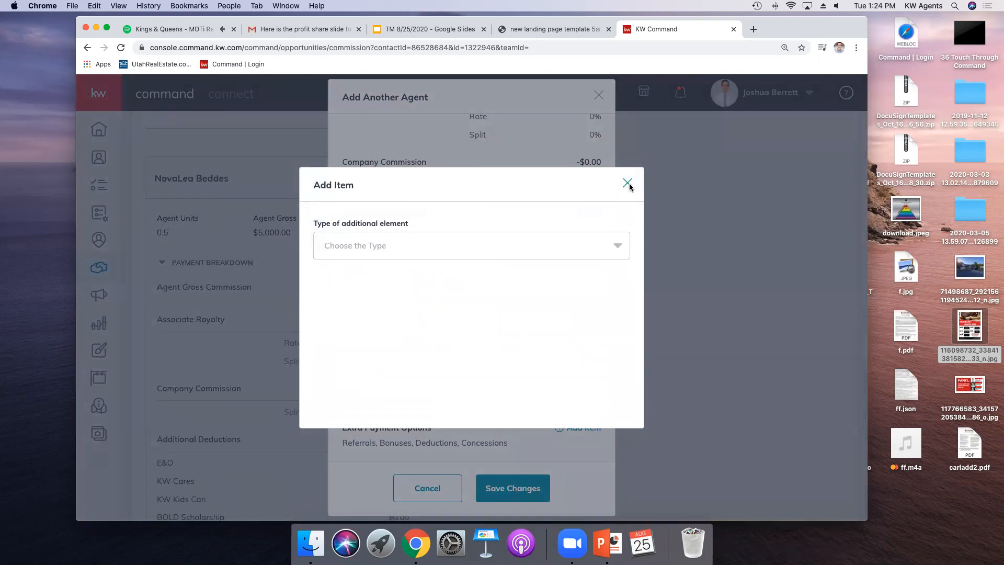
left_click(628, 183)
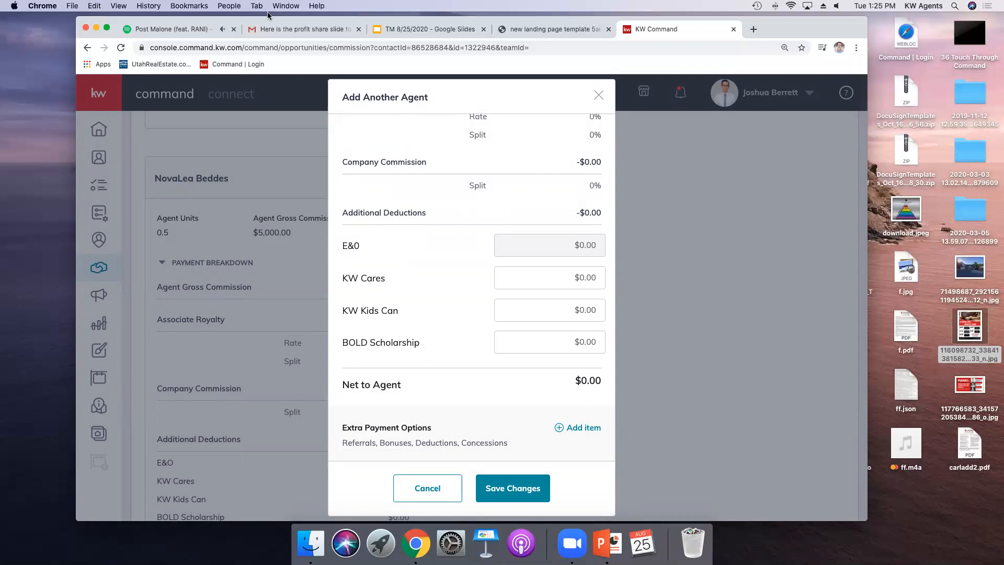
left_click(599, 94)
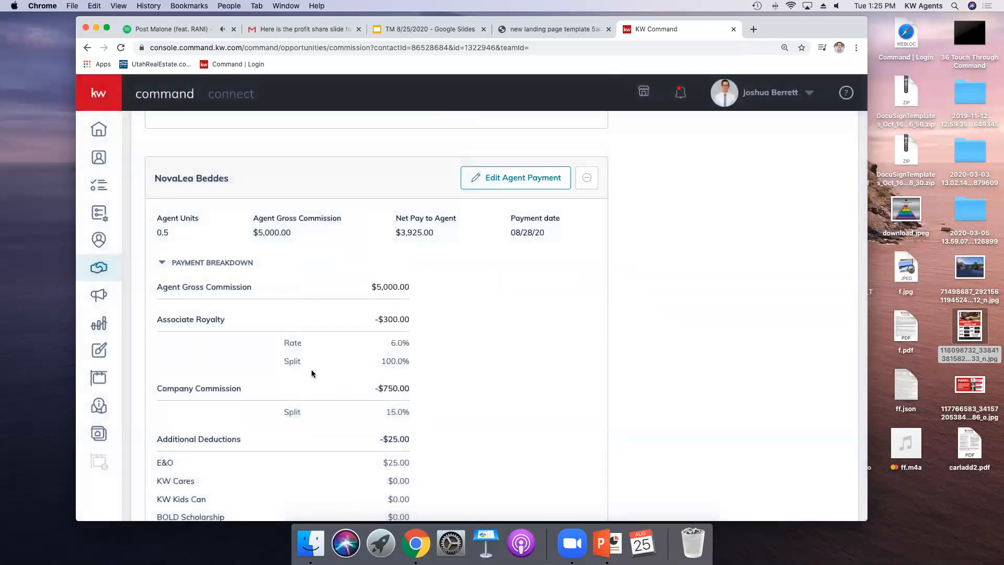
Step: Try to submit the commission, opting both agents out of the KW Cares donation
scroll(311, 369, "up", 10)
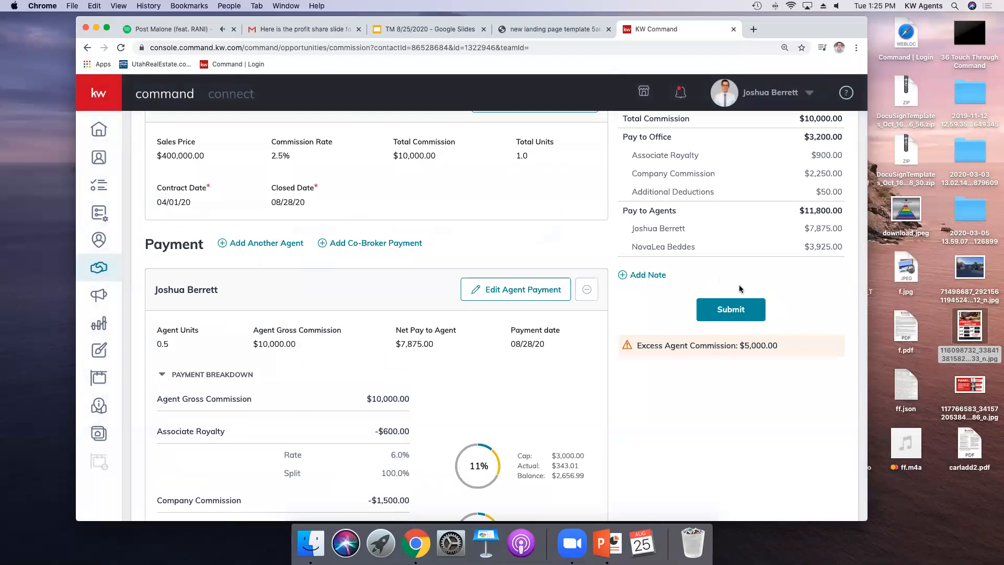
left_click(752, 308)
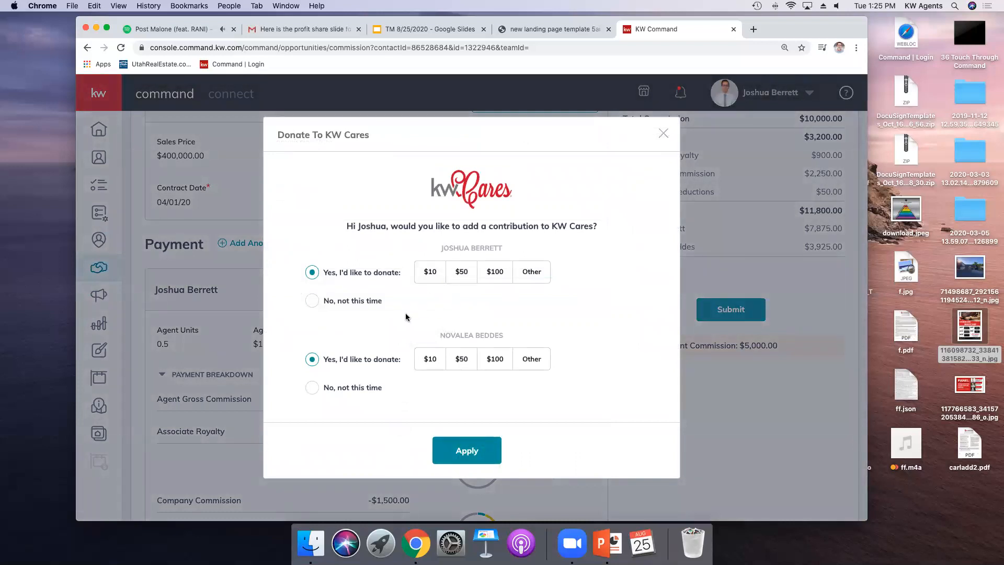
scroll(381, 322, "down", 3)
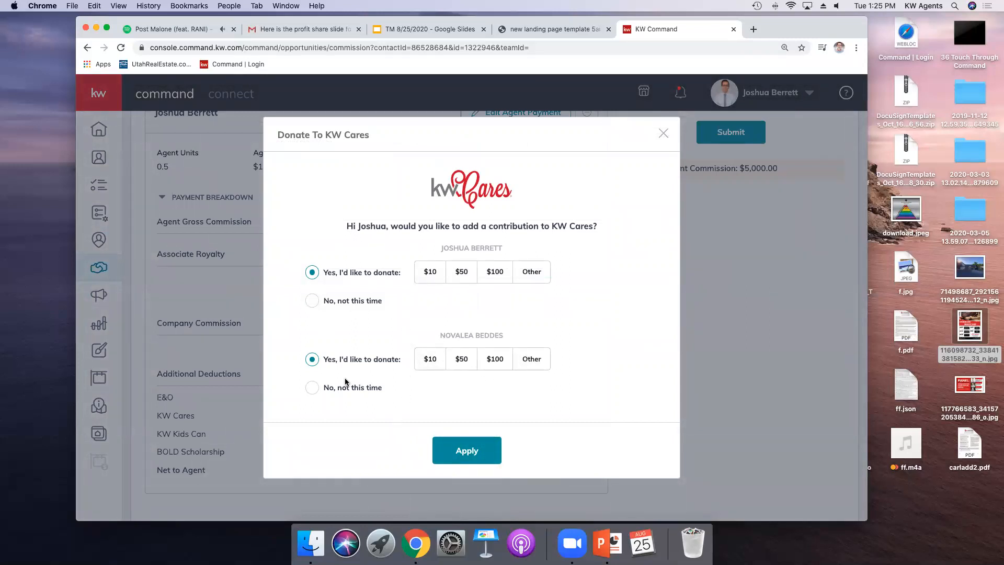
left_click(313, 387)
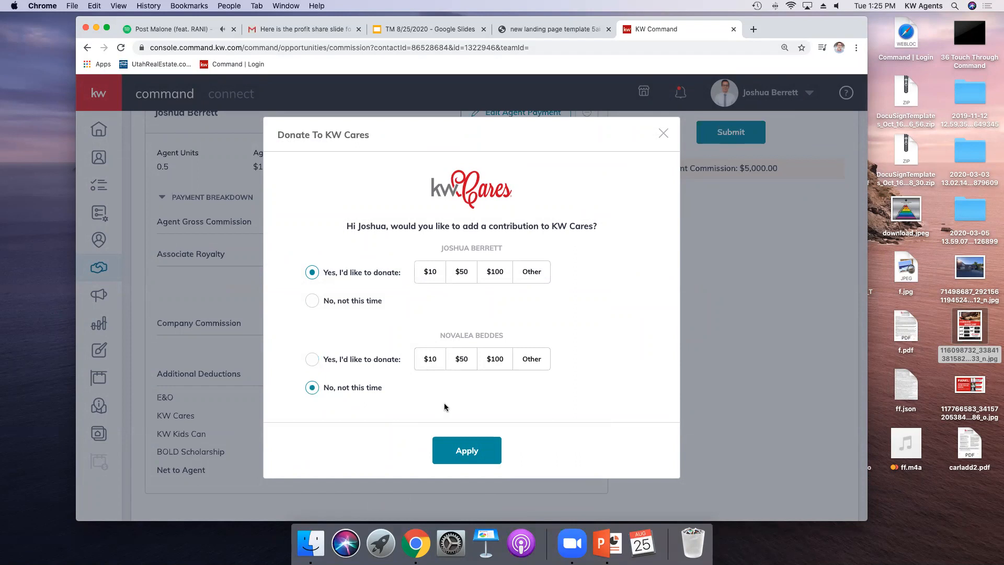
left_click(457, 451)
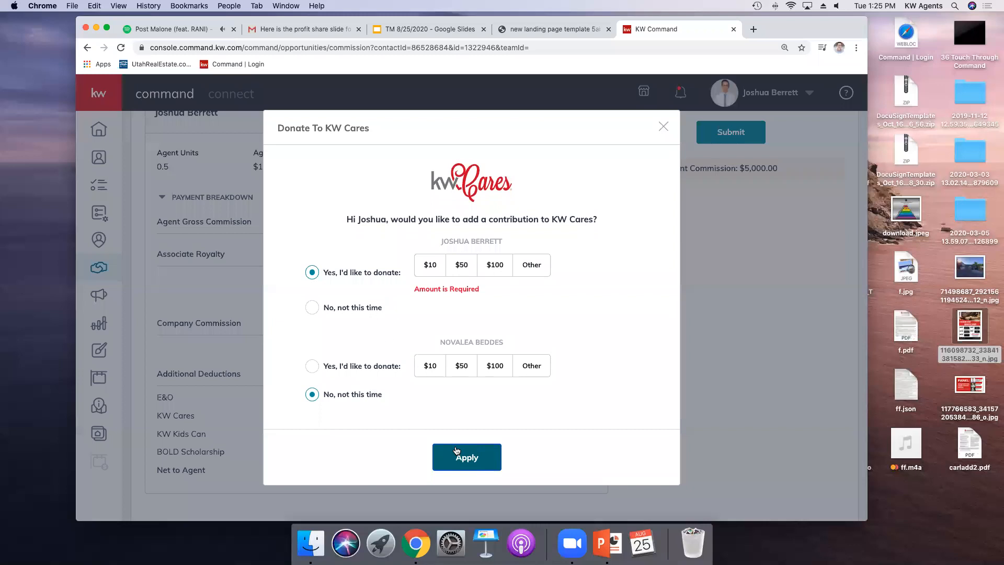
left_click(321, 307)
left_click(458, 449)
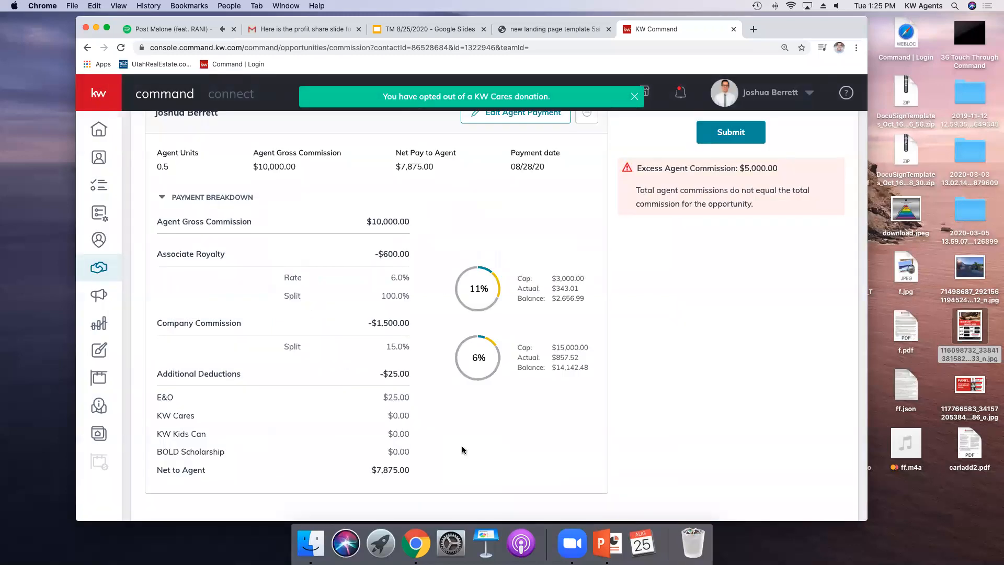
Step: Set the first agent's gross commission to $5,000 and save the agent payment
scroll(462, 445, "up", 5)
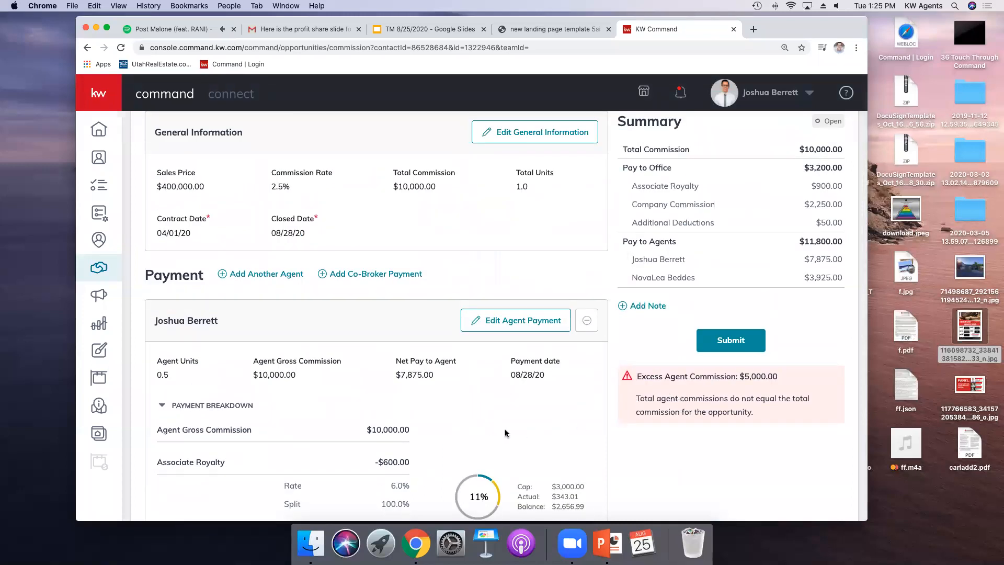
scroll(508, 433, "up", 1)
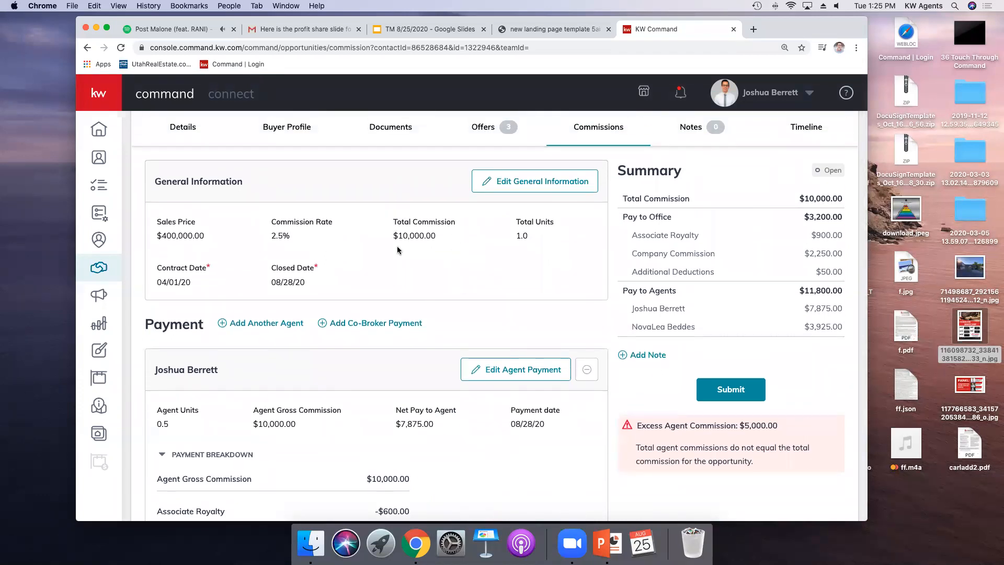
scroll(336, 490, "down", 1)
scroll(336, 489, "down", 3)
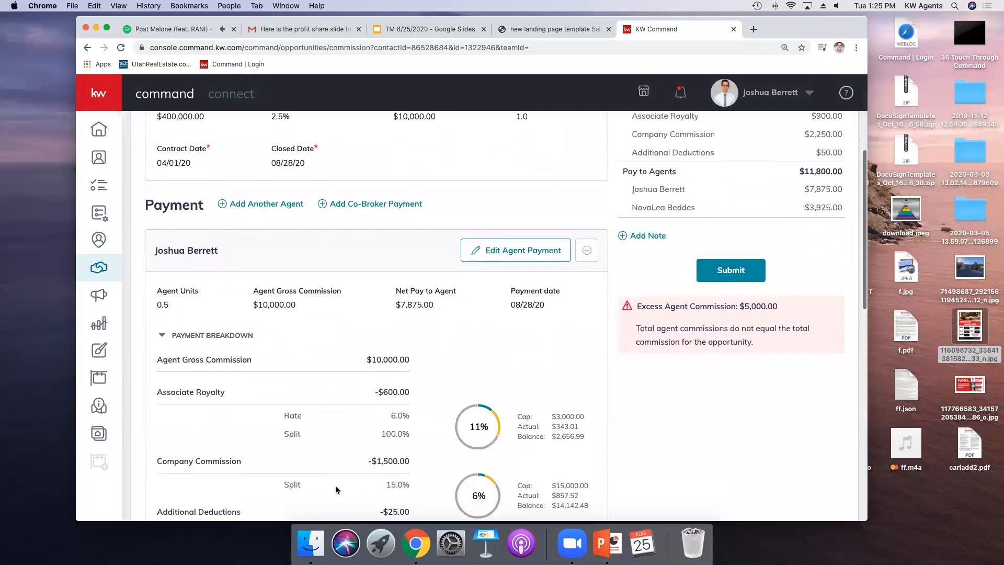
scroll(311, 417, "down", 9)
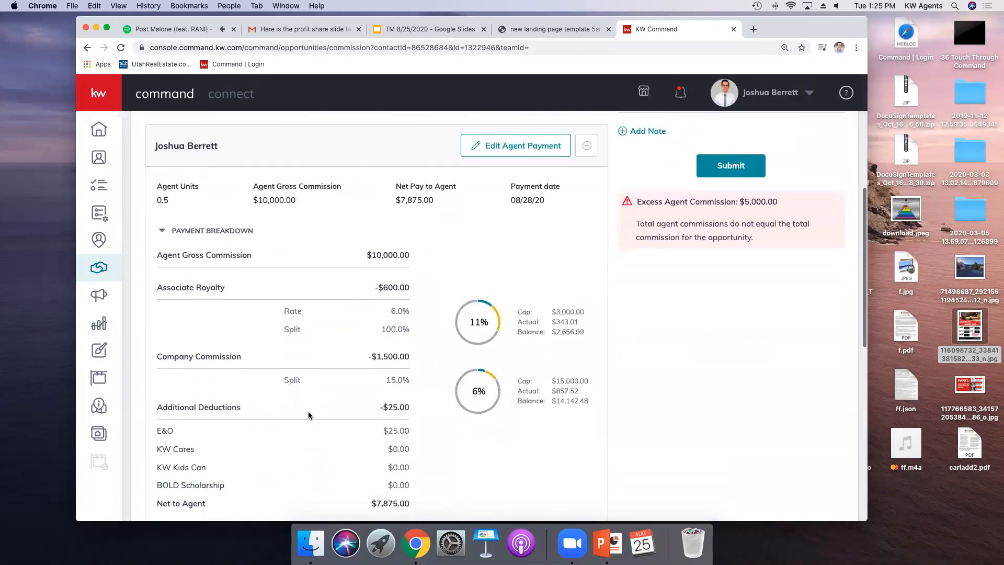
scroll(279, 410, "up", 10)
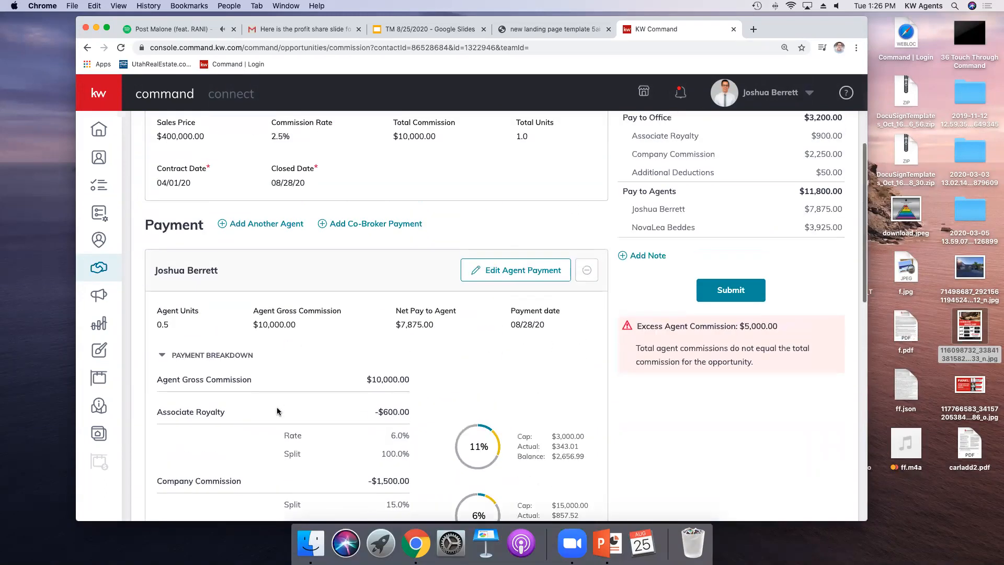
left_click(492, 270)
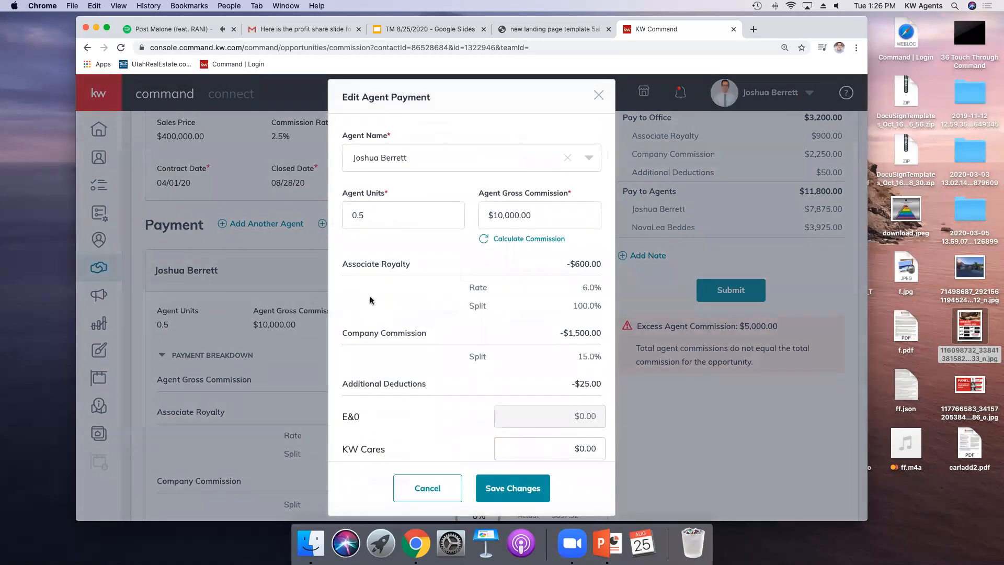
left_click(549, 215)
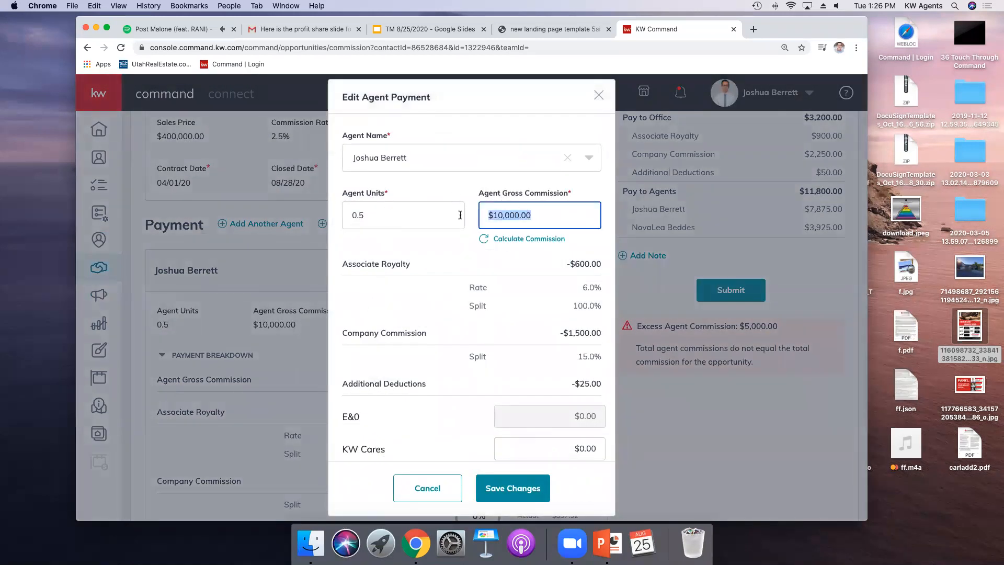
type("5000")
left_click(531, 240)
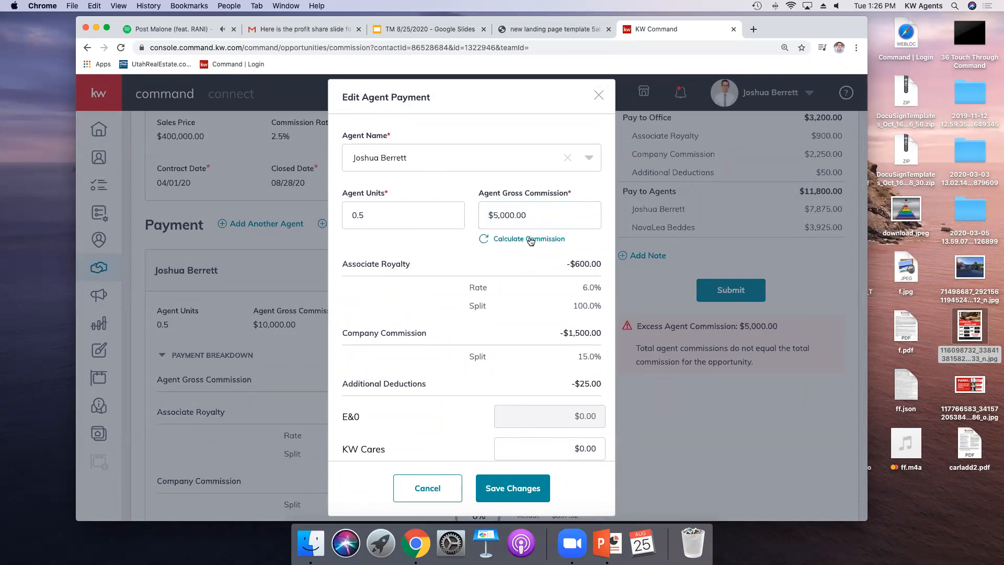
left_click(511, 496)
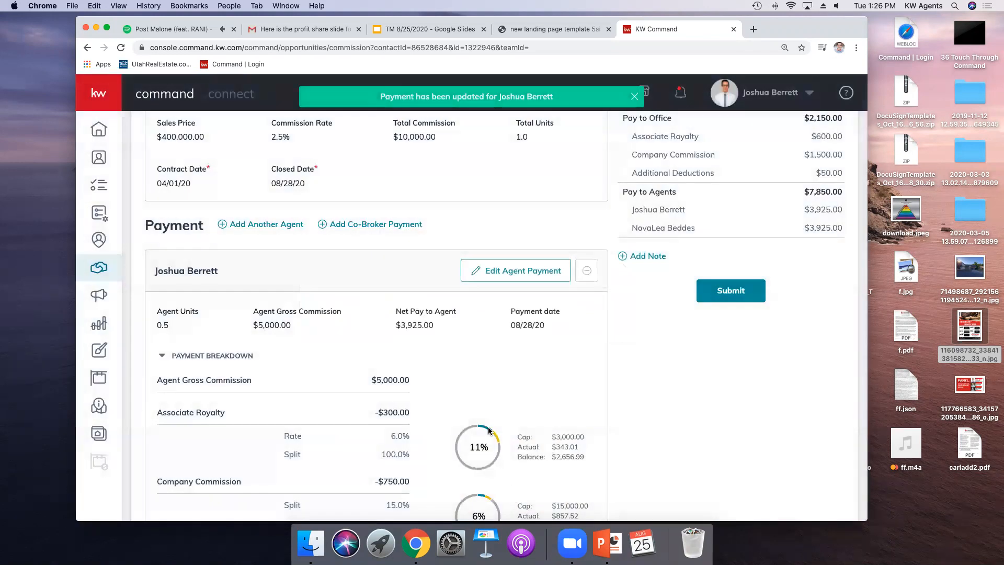
Step: Submit the commission for review
left_click(720, 294)
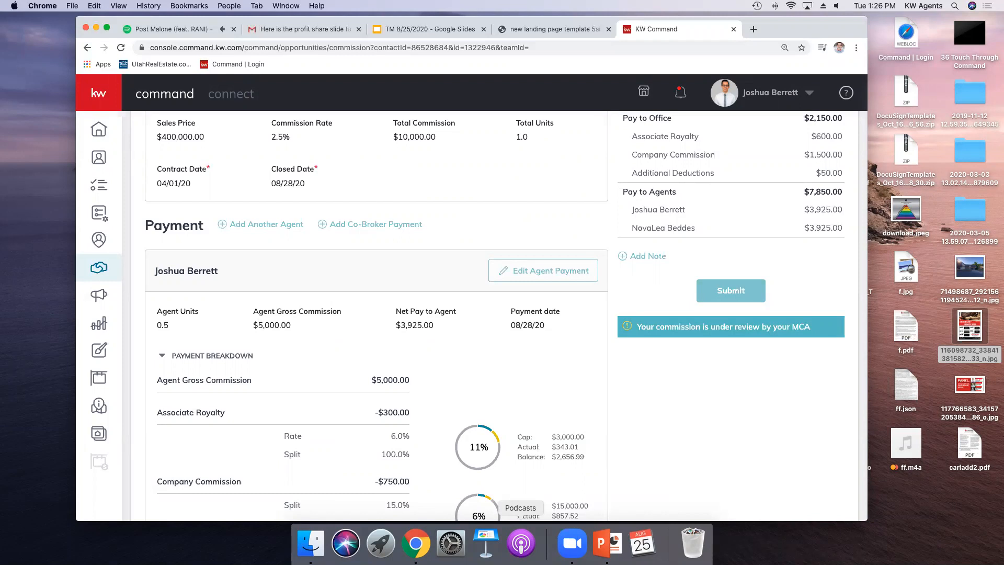
key("XF86AudioRaiseVolume")
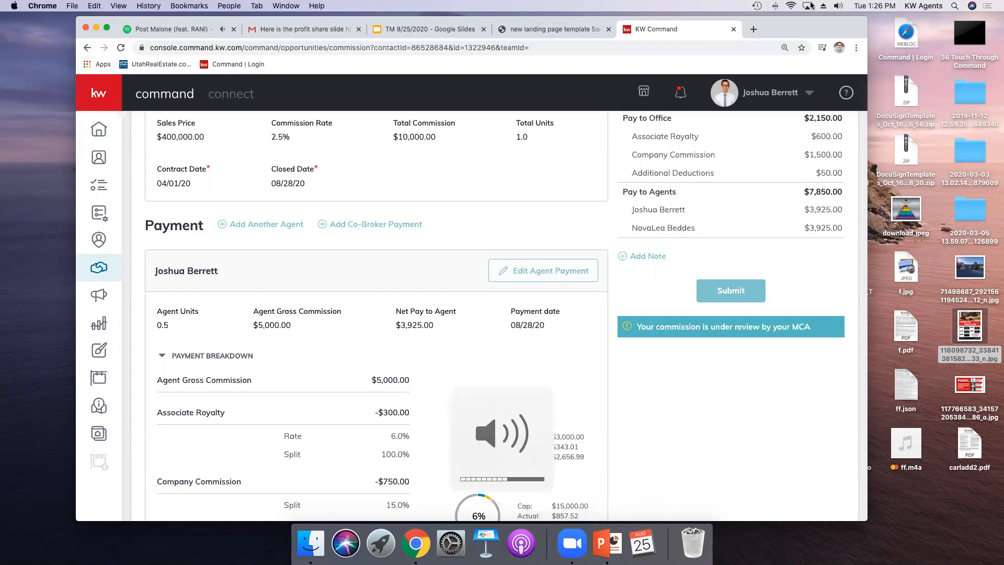
Step: Pause the music playing in the Spotify tab and return to the KW Command tab
left_click(178, 29)
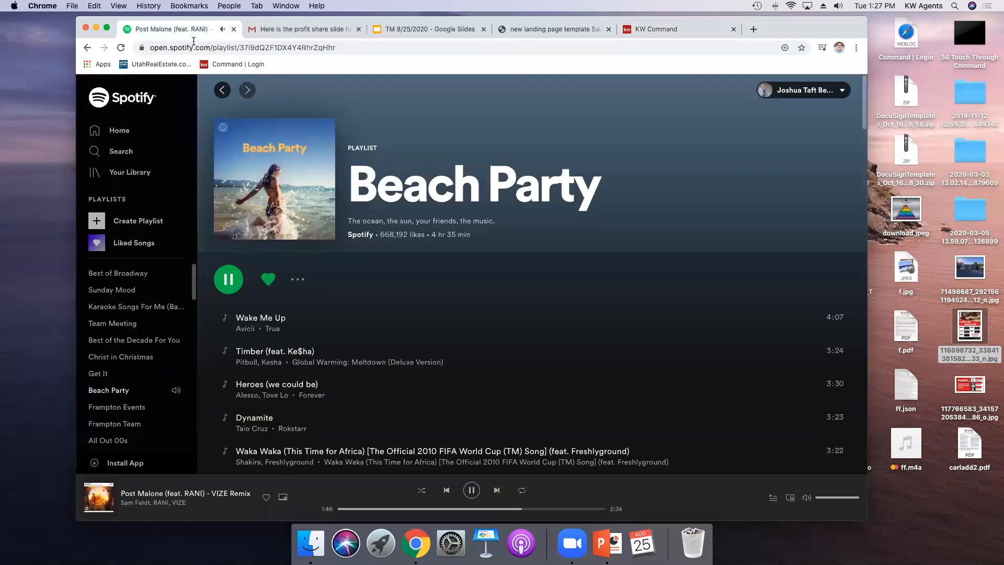
left_click(472, 492)
key("XF86AudioRaiseVolume")
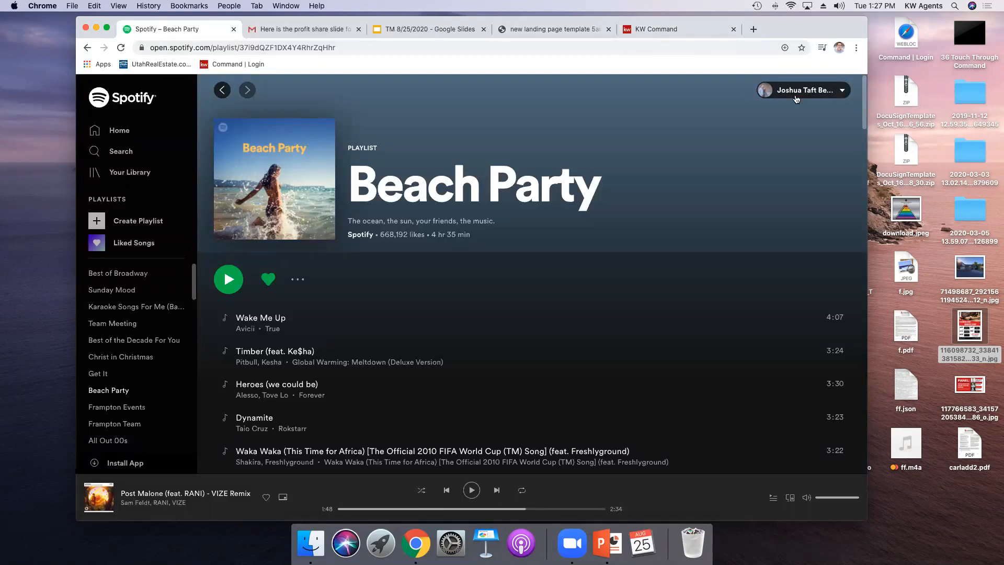
left_click(664, 31)
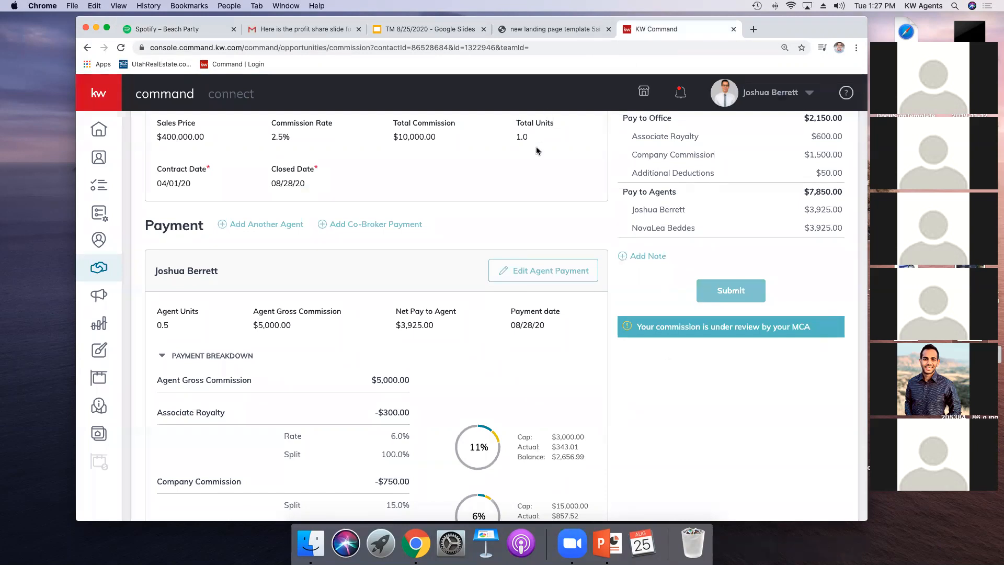
scroll(497, 321, "up", 1)
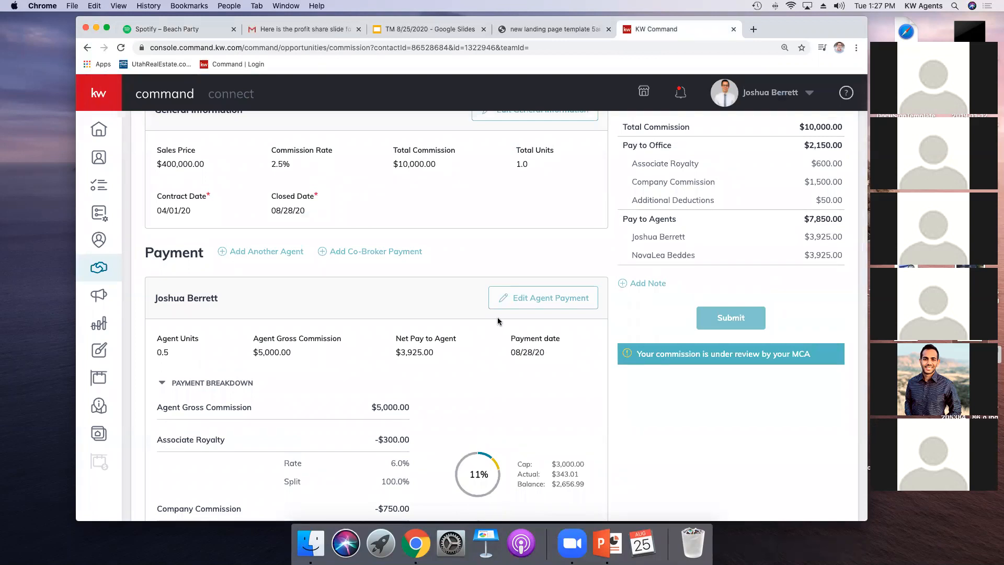
key("XF86AudioLowerVolume")
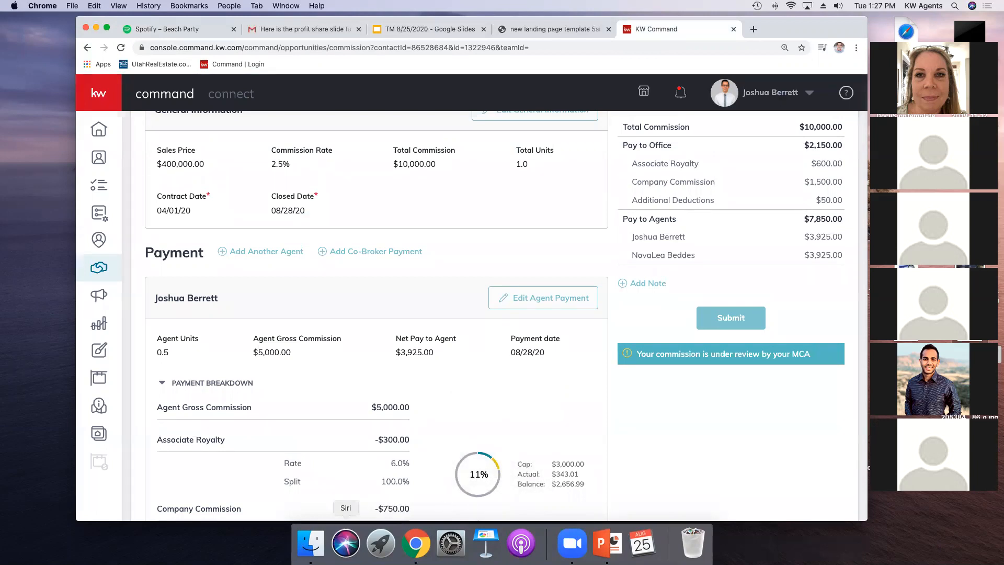
key("XF86AudioLowerVolume")
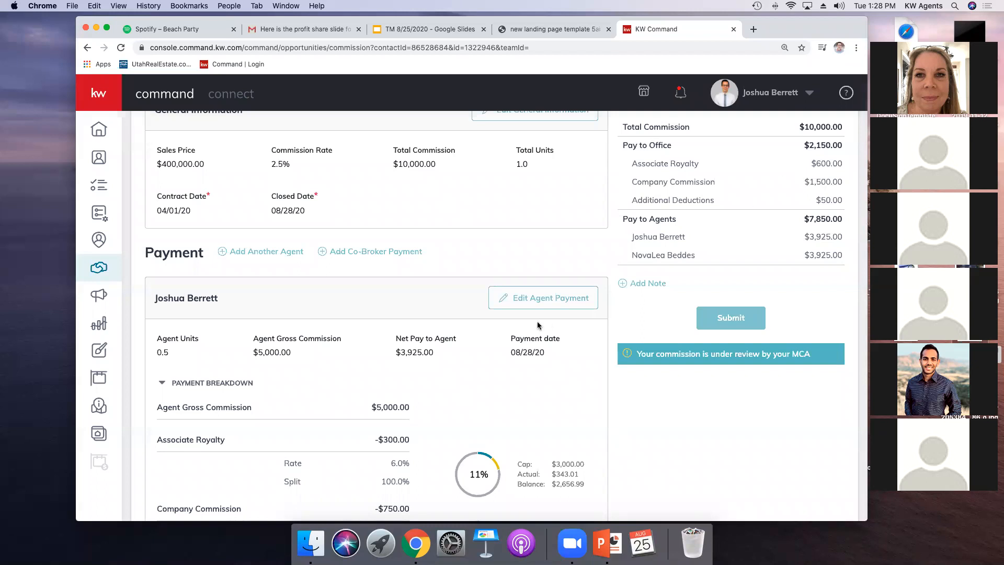
scroll(533, 319, "up", 5)
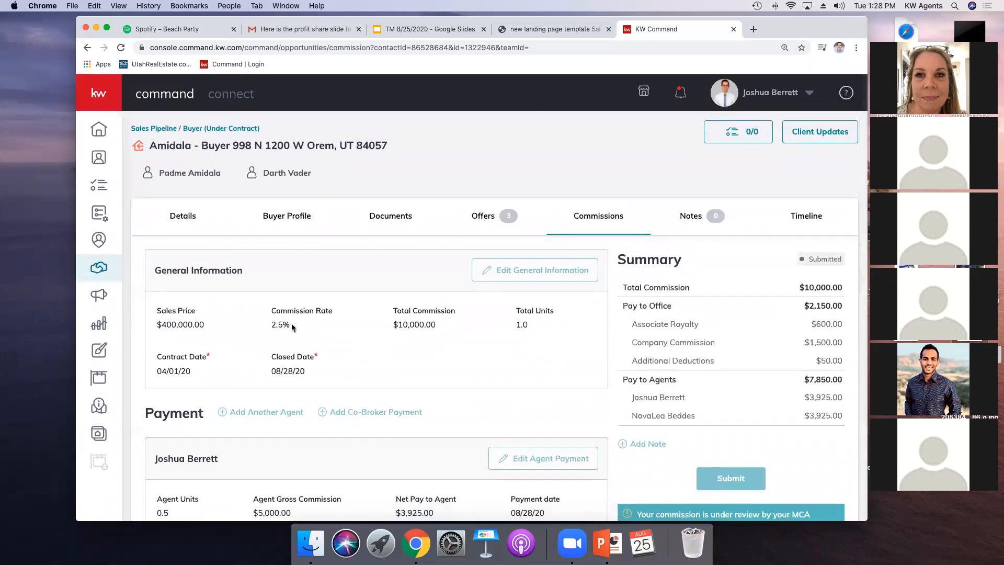
Step: Create a custom document folder named Extra Offers in the opportunity's documents
left_click(484, 215)
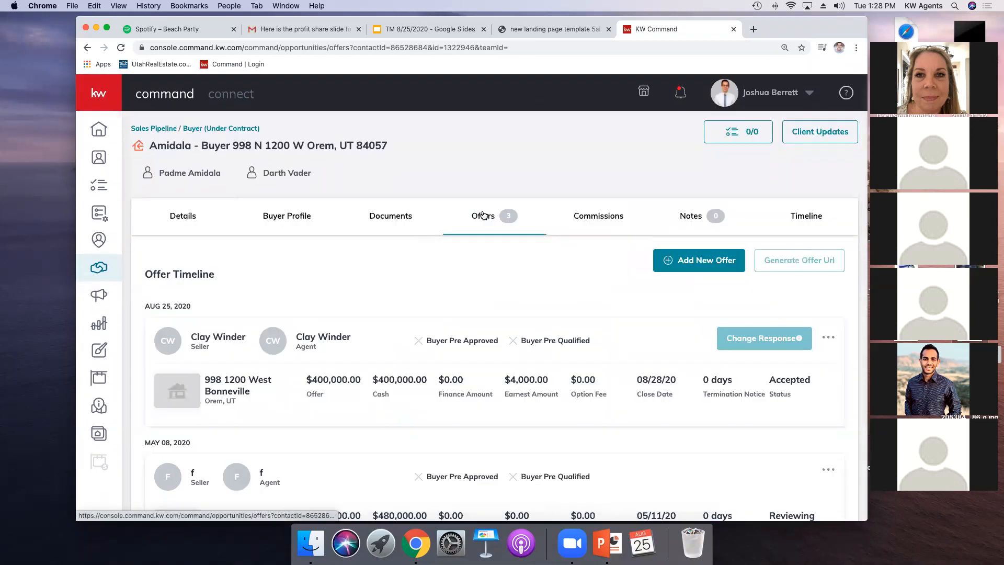
left_click(397, 217)
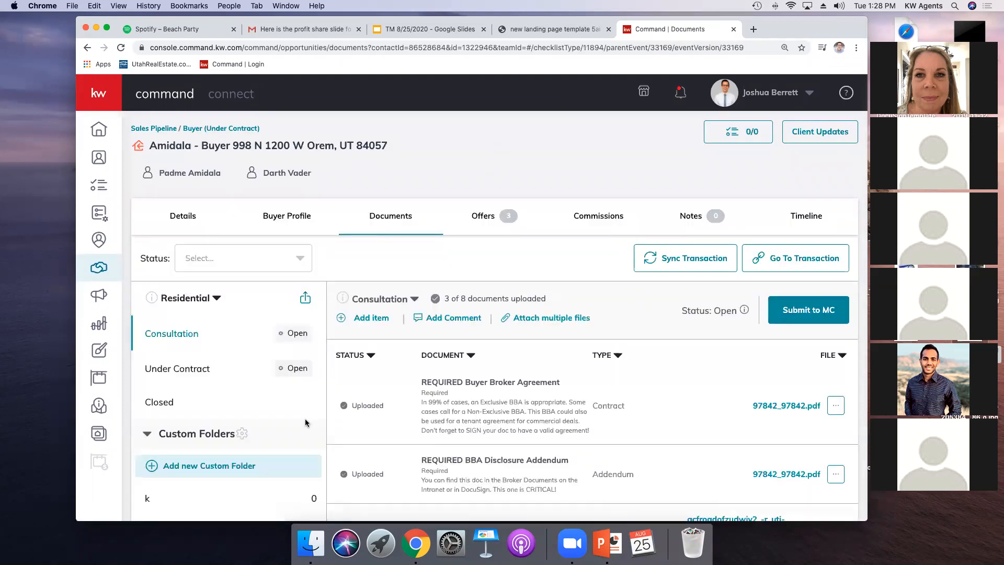
scroll(306, 422, "down", 3)
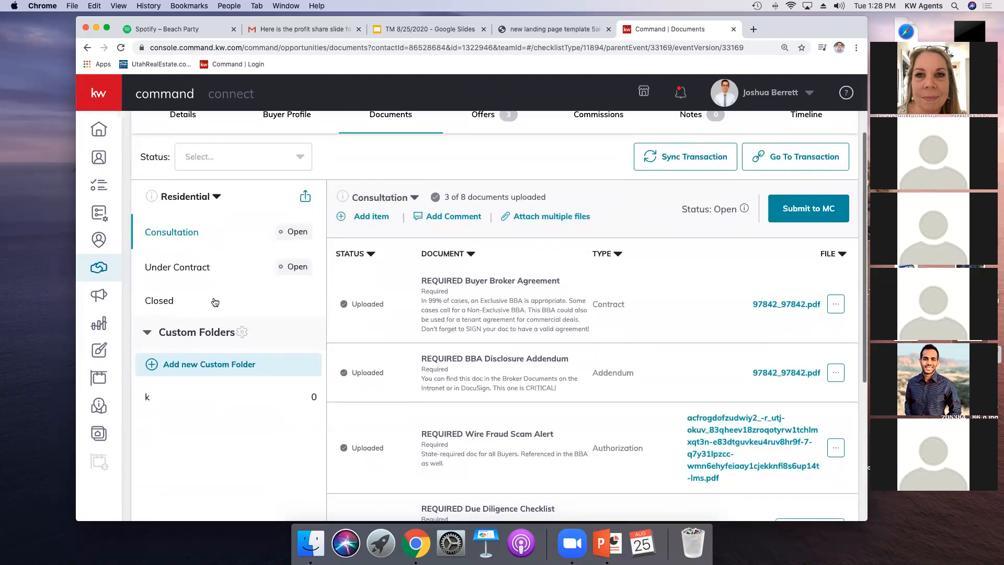
left_click(174, 265)
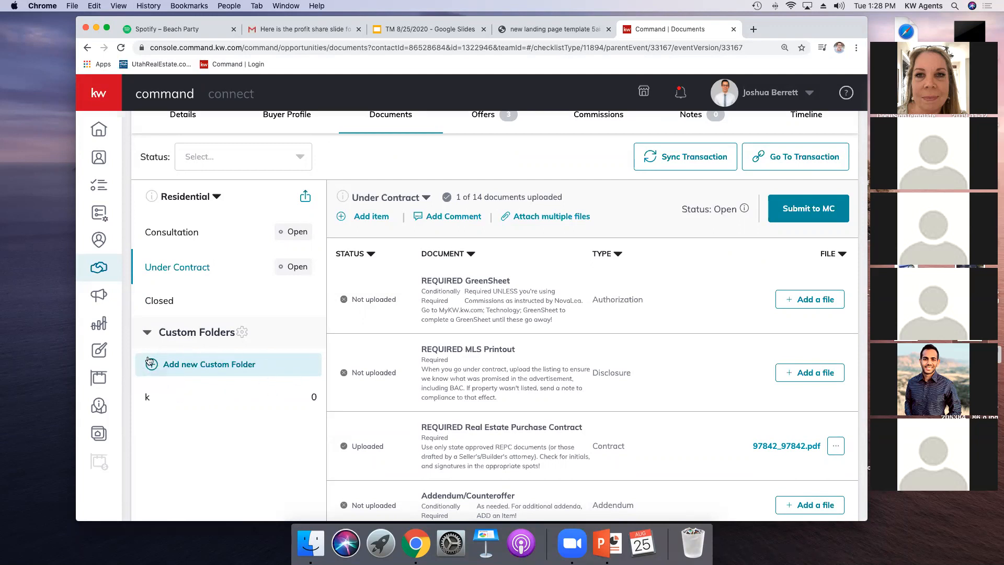
left_click(237, 370)
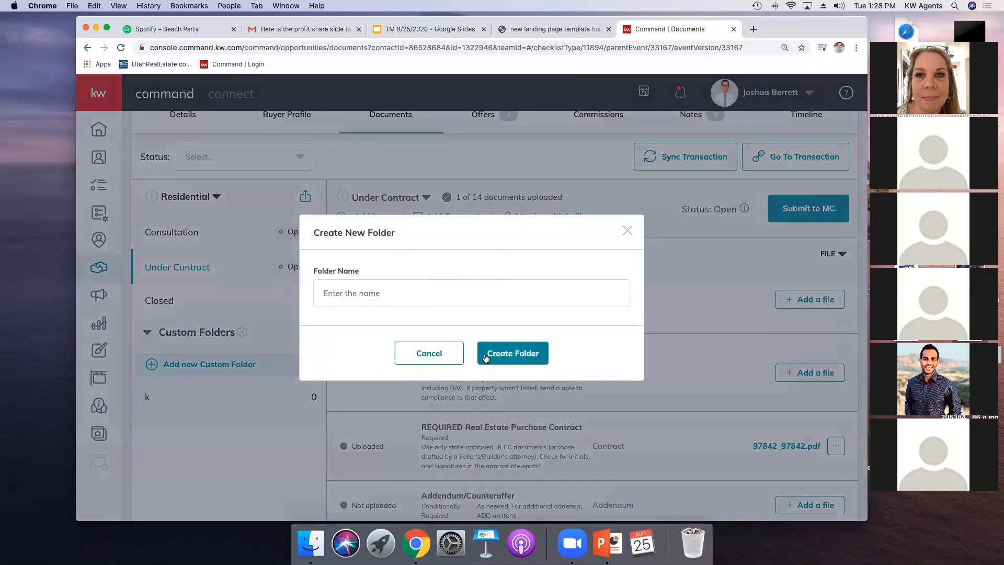
left_click(433, 299)
type("Ex")
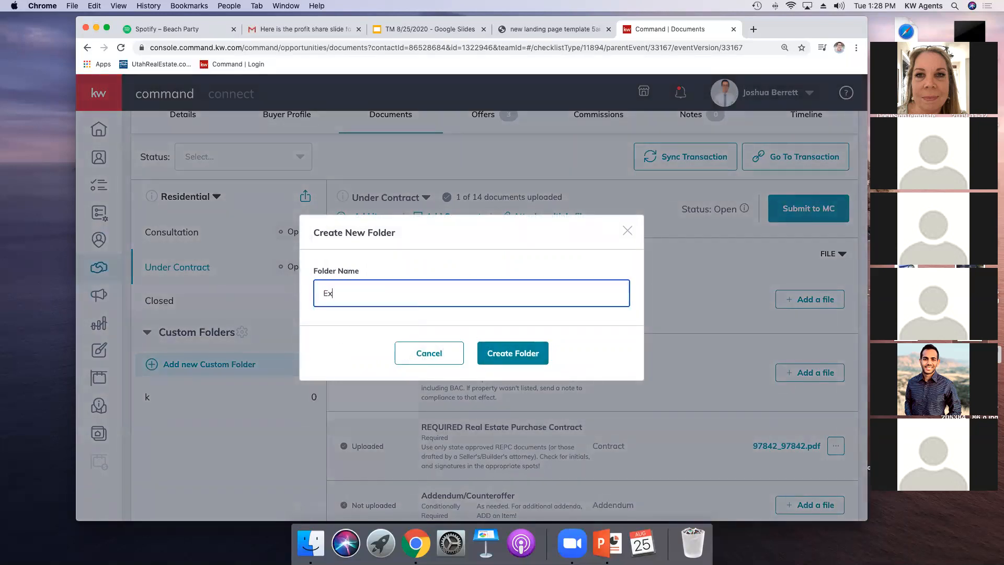
type("tra oFFE")
key("BackSpace")
key("BackSpace")
key("BackSpace")
key("BackSpace")
type("OFfers")
key("BackSpace")
key("BackSpace")
key("BackSpace")
key("BackSpace")
key("BackSpace")
type("ffers")
key("Return")
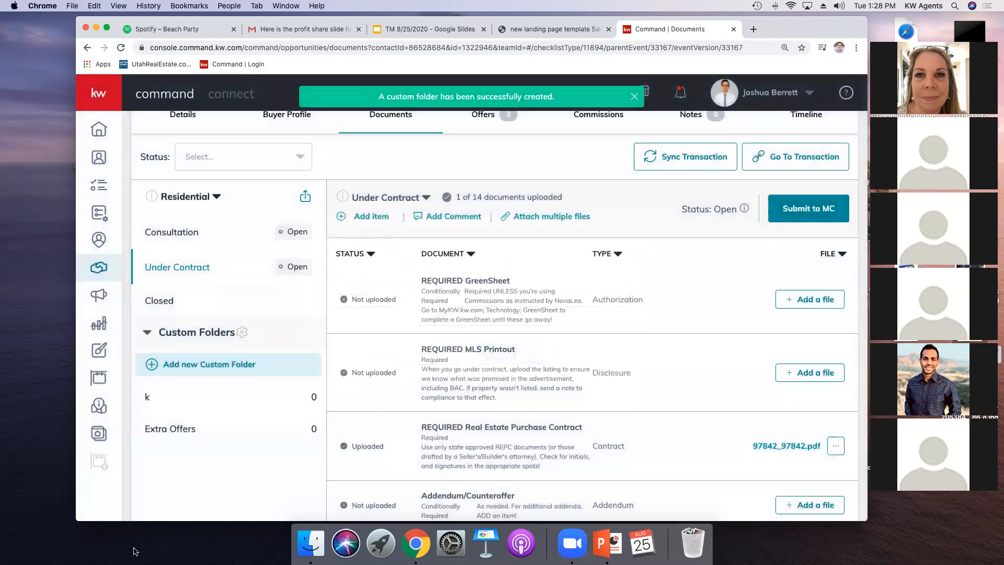
Step: Open the Extra Offers folder and view the add-document dialog without adding a document
left_click(186, 430)
left_click(834, 279)
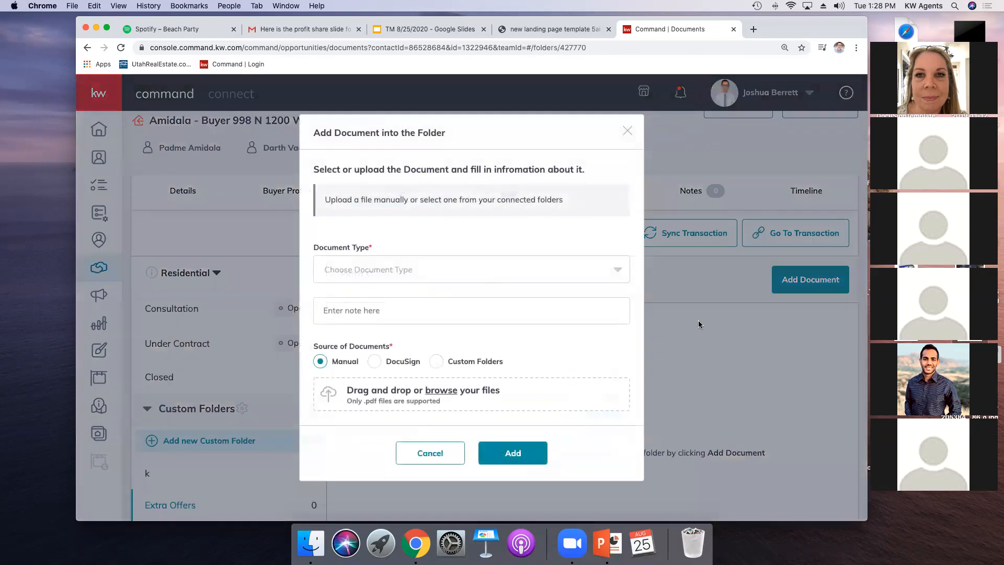
left_click(628, 132)
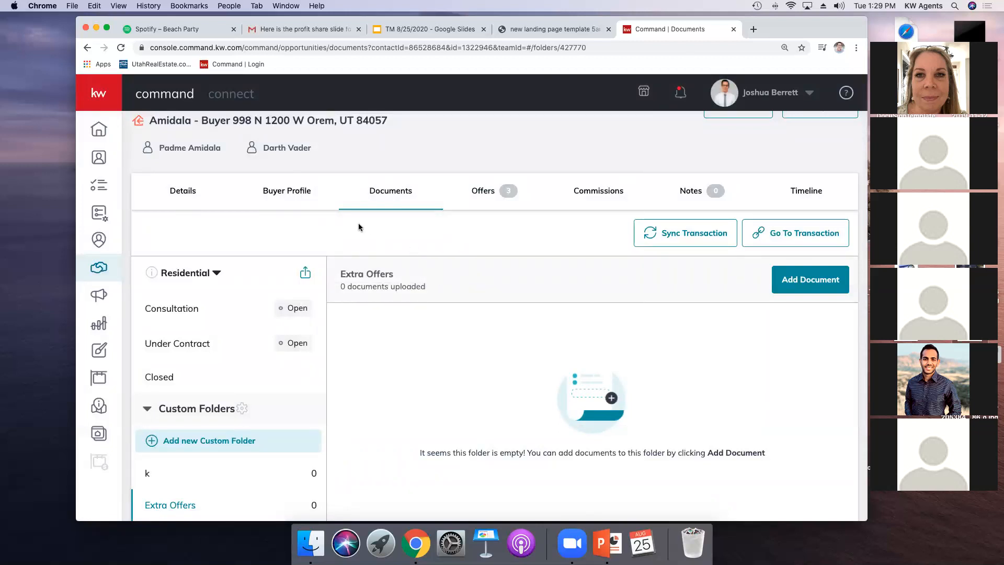
Step: Open the offers of the Luke Skywalker listing from the active listings in the sales pipeline
left_click(473, 192)
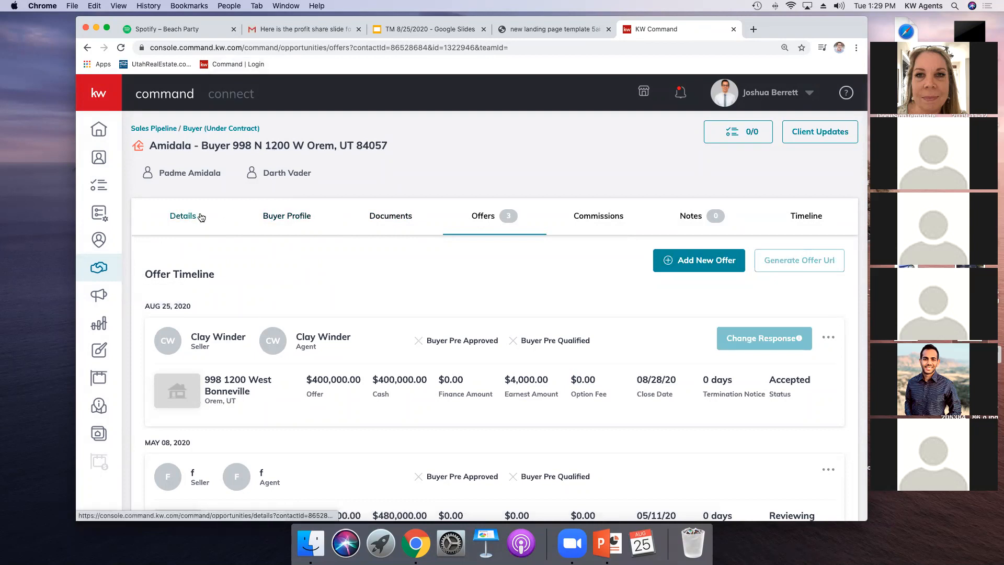
left_click(386, 218)
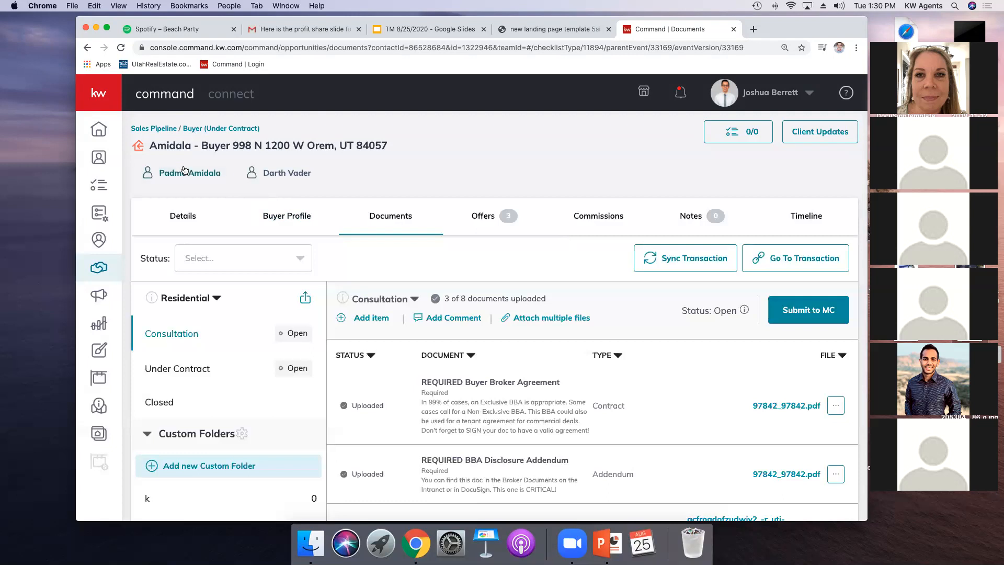
left_click(171, 132)
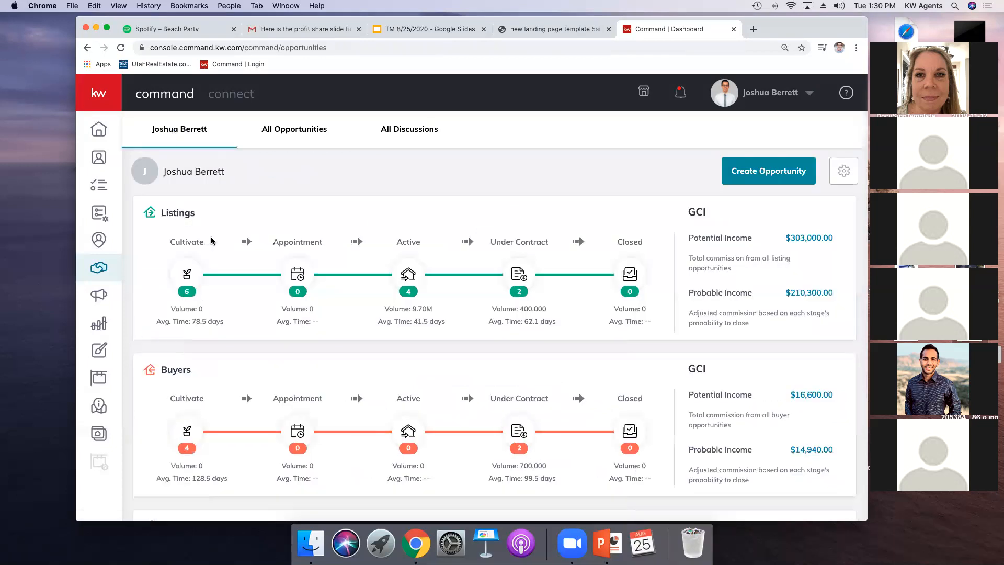
left_click(420, 278)
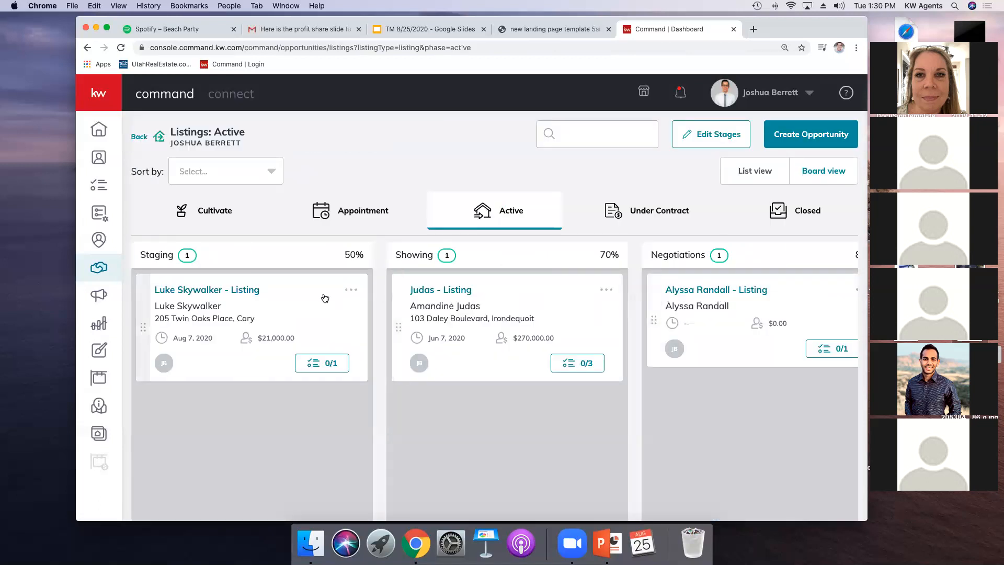
left_click(249, 290)
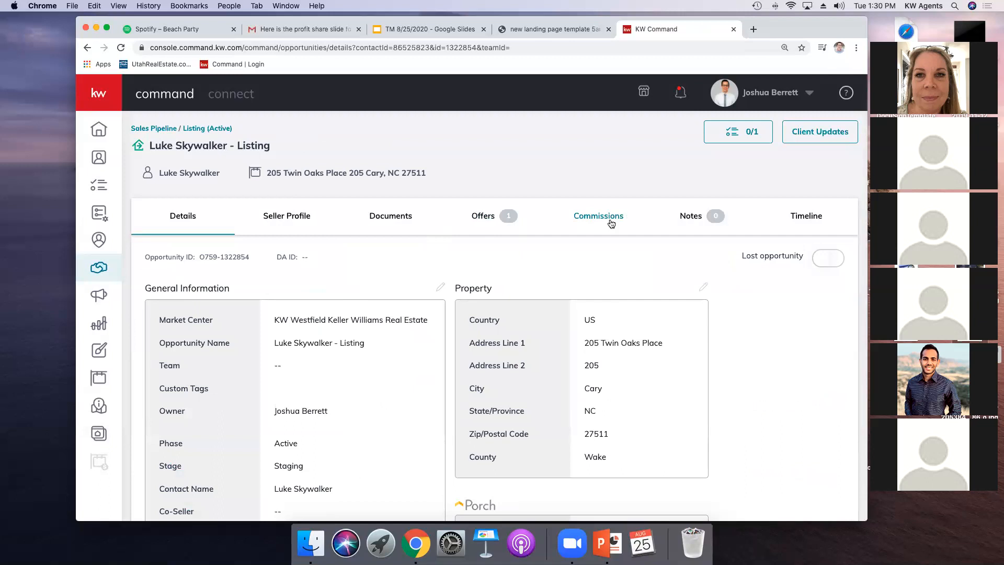
left_click(490, 230)
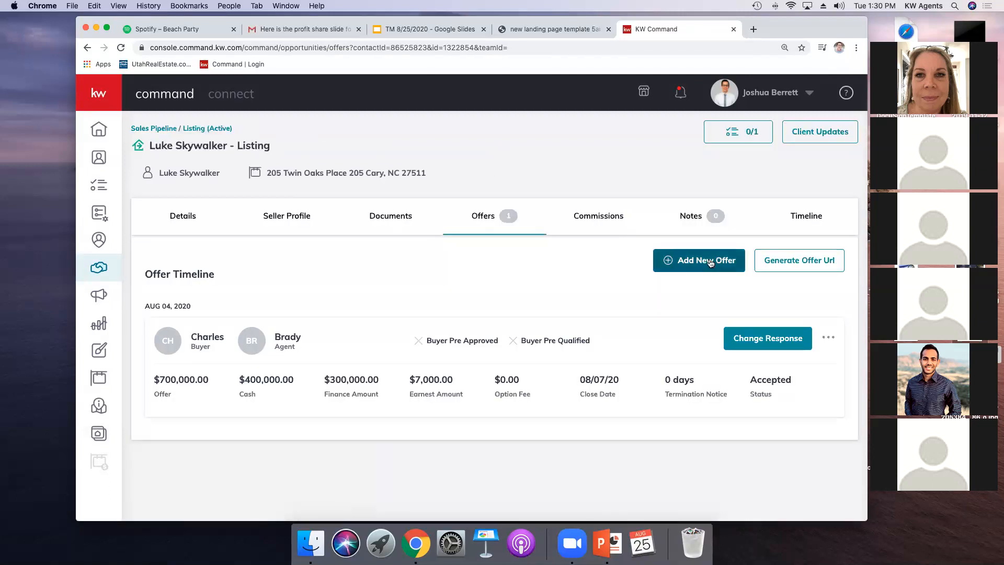
Step: Start a new initial offer, entering f as the buyer's name and the buyer's associate's name
left_click(709, 262)
left_click(578, 352)
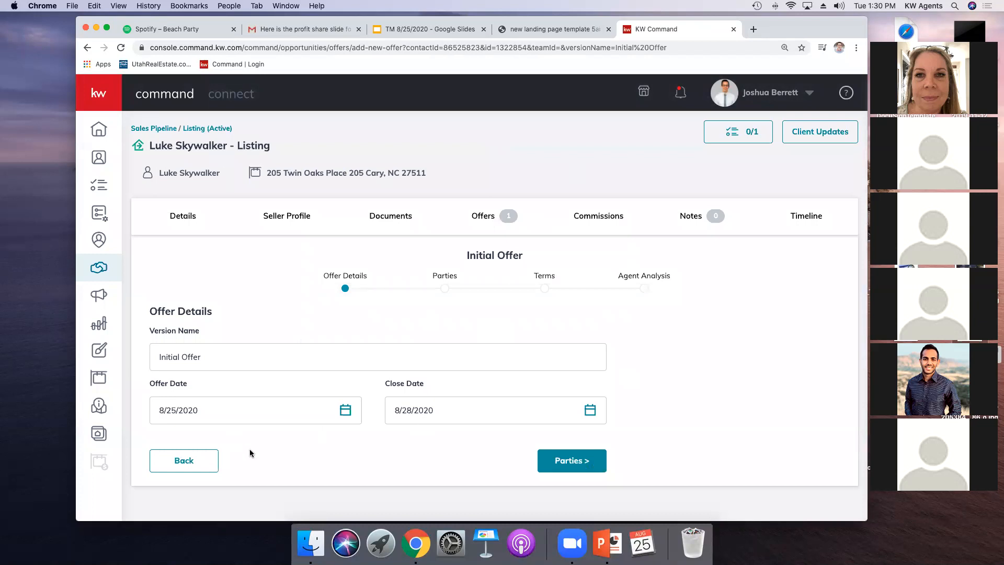
left_click(578, 465)
scroll(395, 400, "down", 5)
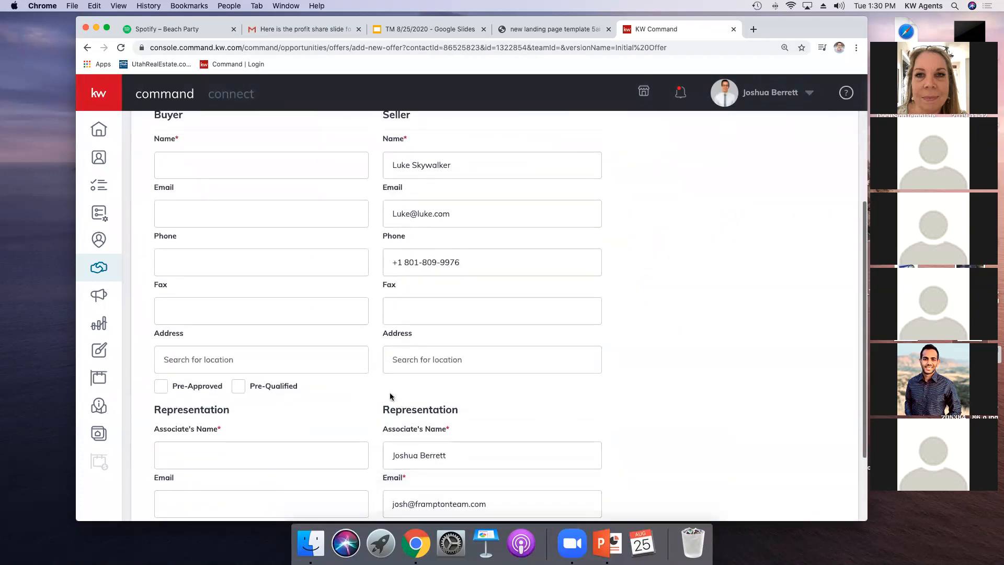
scroll(415, 282, "down", 3)
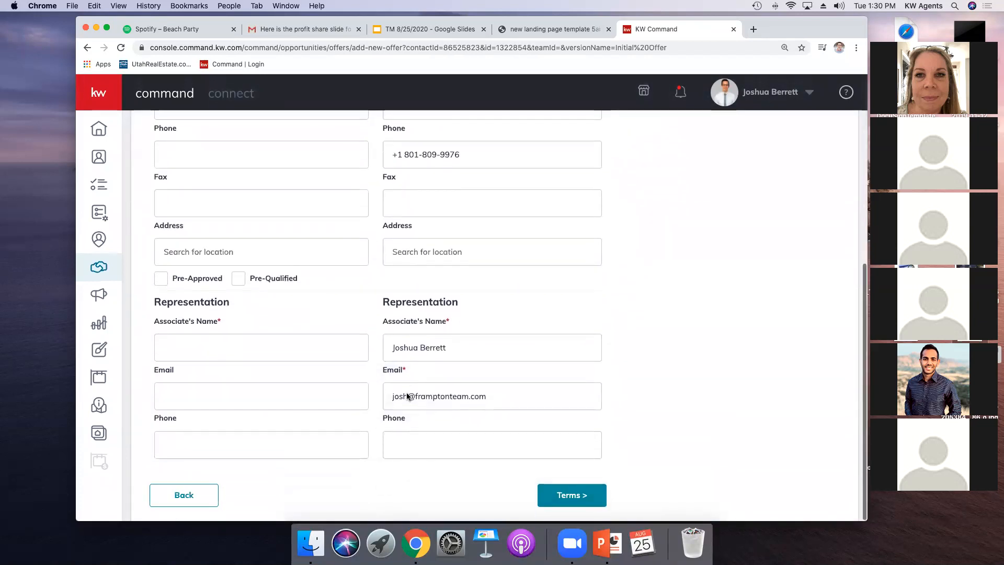
left_click(191, 347)
type("f")
scroll(184, 233, "up", 4)
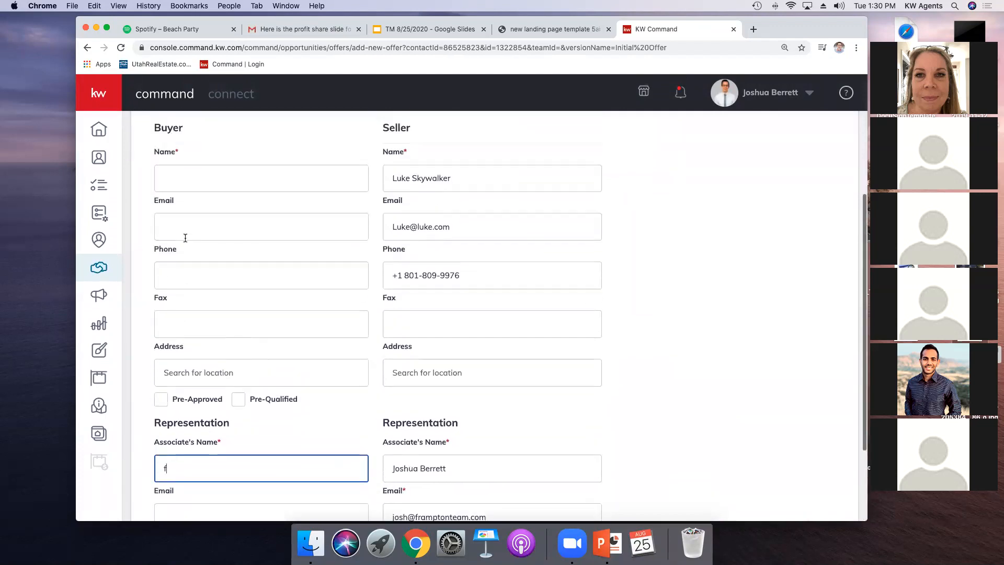
left_click(173, 202)
scroll(369, 385, "down", 4)
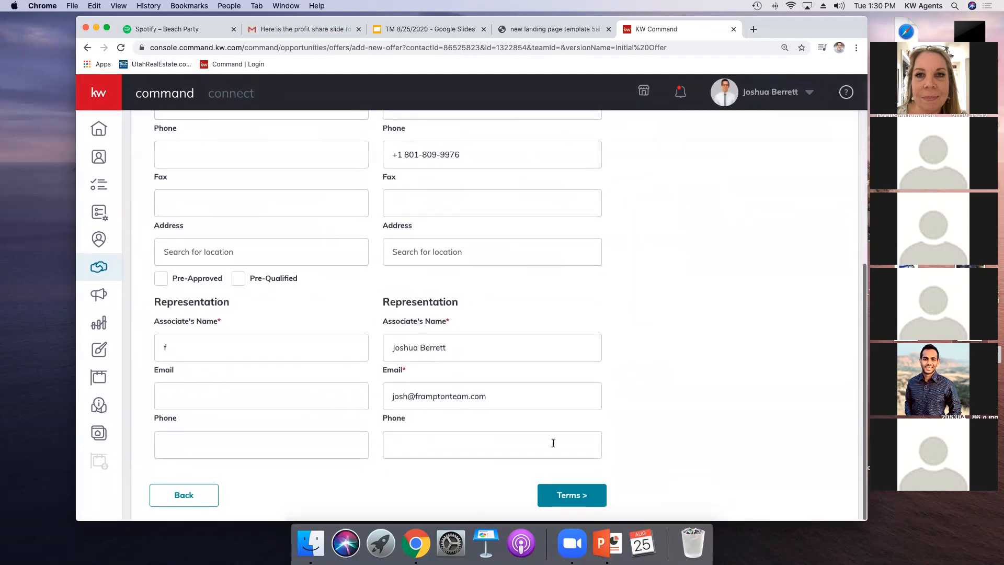
left_click(544, 488)
left_click(159, 199)
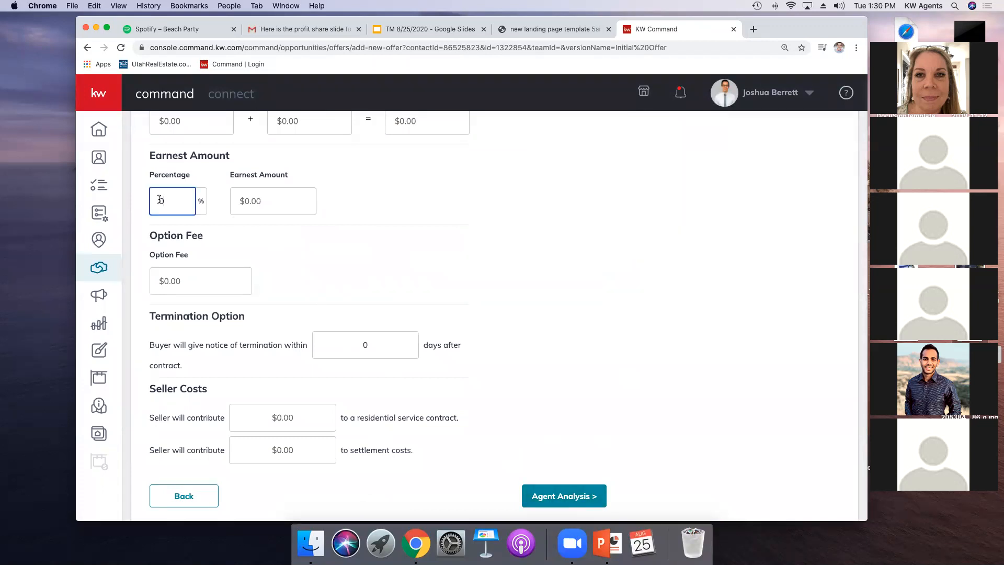
type("0000000000")
left_click(559, 500)
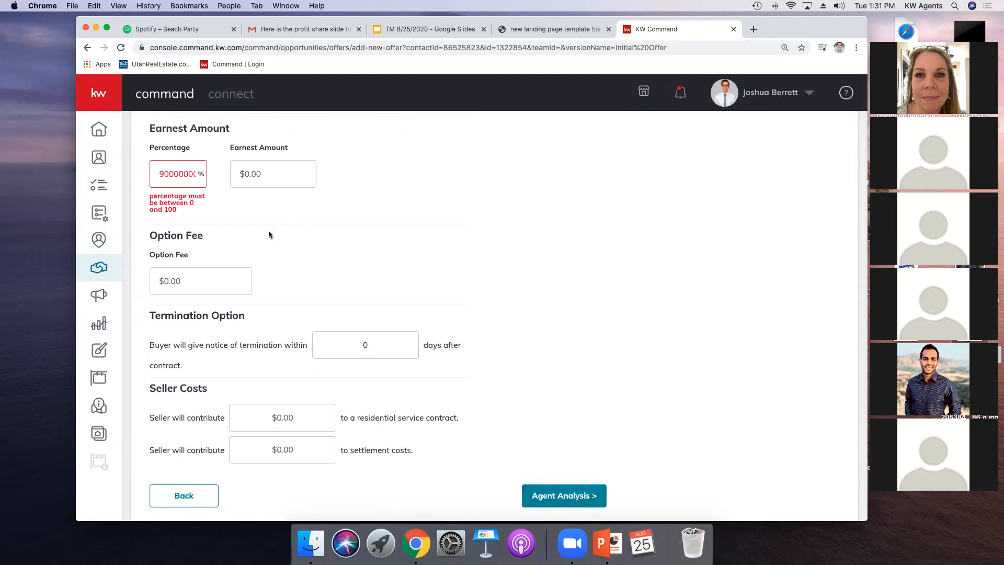
scroll(269, 234, "up", 2)
left_click(186, 212)
double_click(187, 212)
key("BackSpace")
Step: Set the offer's cash amount to $90,000,000.00
scroll(178, 209, "up", 5)
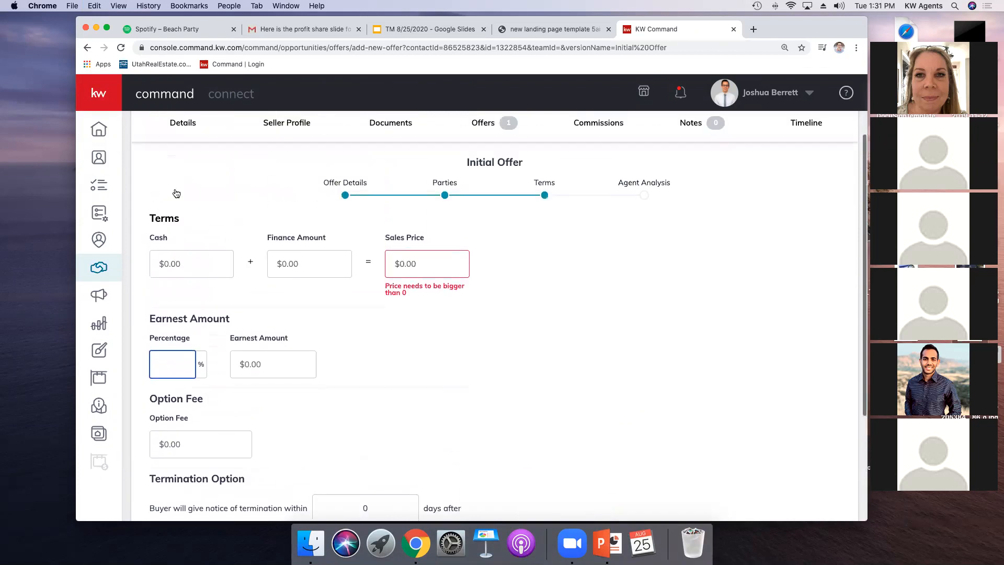
left_click(175, 369)
type("90000000000")
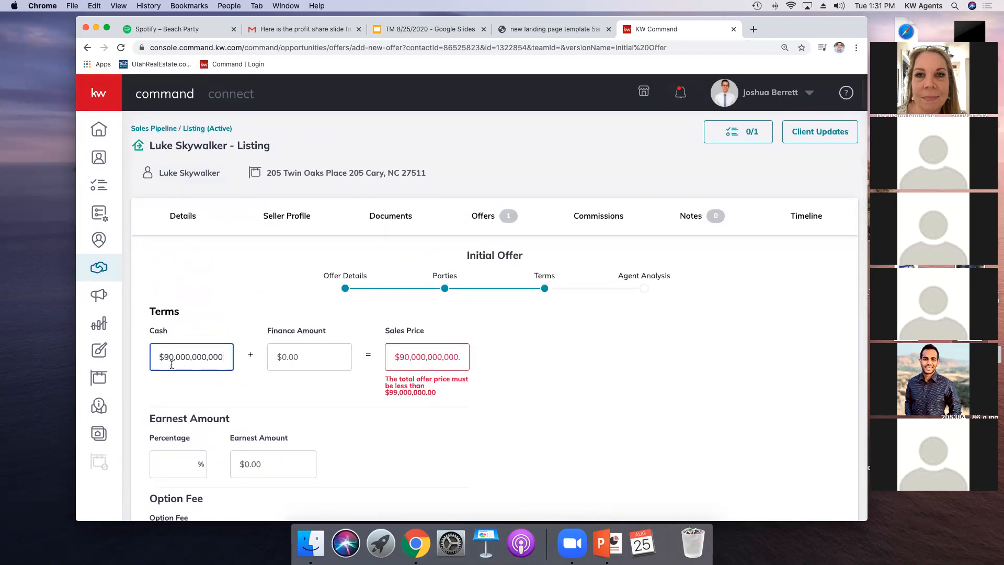
left_click(288, 434)
left_click(222, 356)
key("BackSpace")
key("BackSpace")
key("BackSpace")
left_click(359, 388)
Step: Continue to the agent analysis and save the new offer
scroll(397, 390, "down", 3)
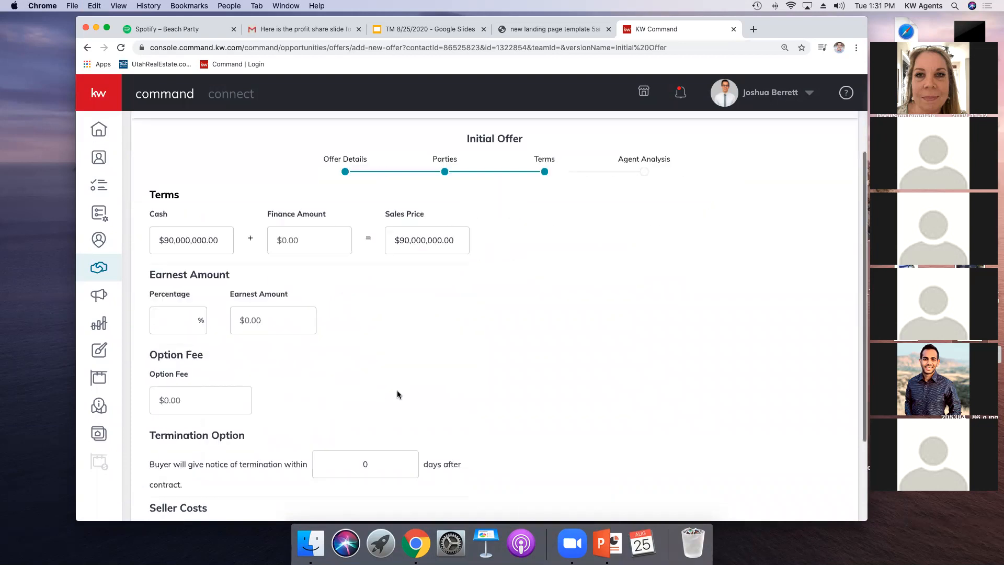
scroll(397, 394, "down", 3)
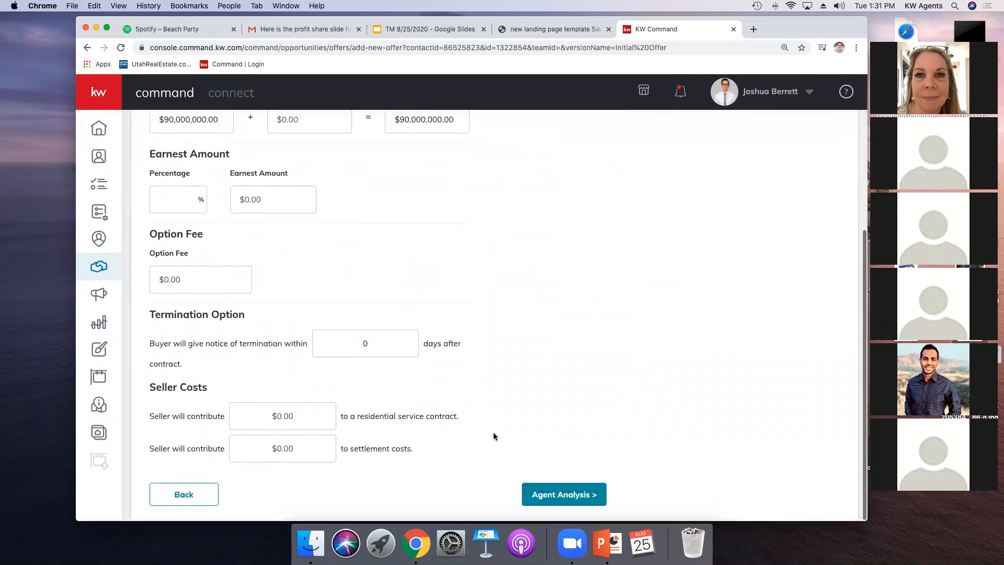
left_click(558, 493)
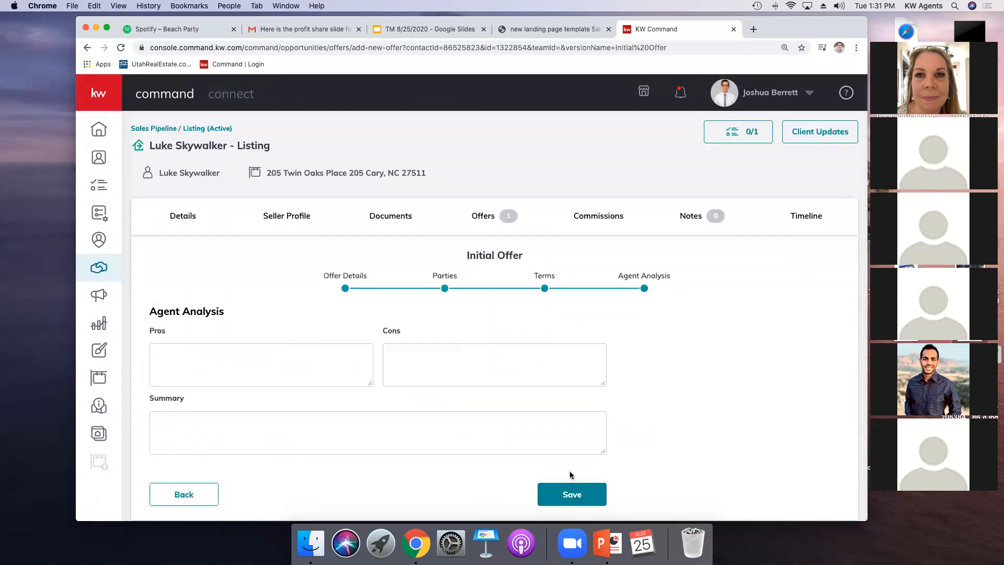
left_click(569, 489)
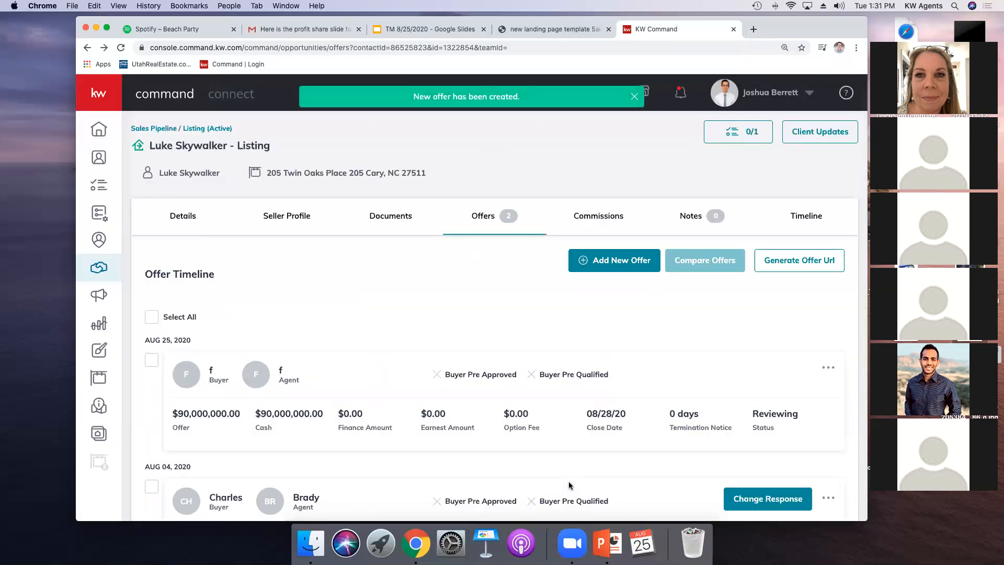
Step: Change the response on the Aug 04, 2020 accepted offer, then generate an offer URL for the listing
scroll(652, 415, "down", 1)
scroll(652, 415, "down", 1)
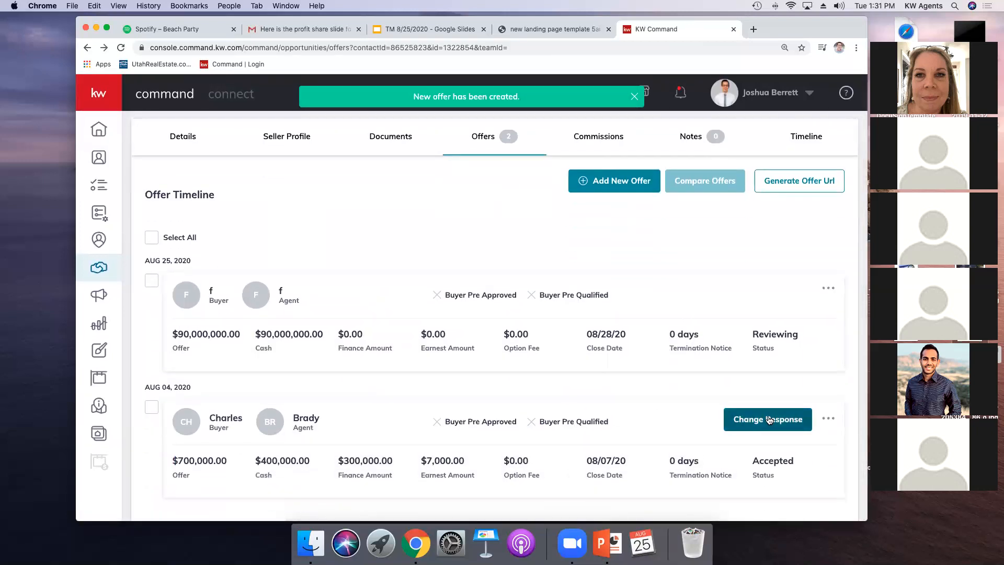
left_click(763, 419)
left_click(509, 339)
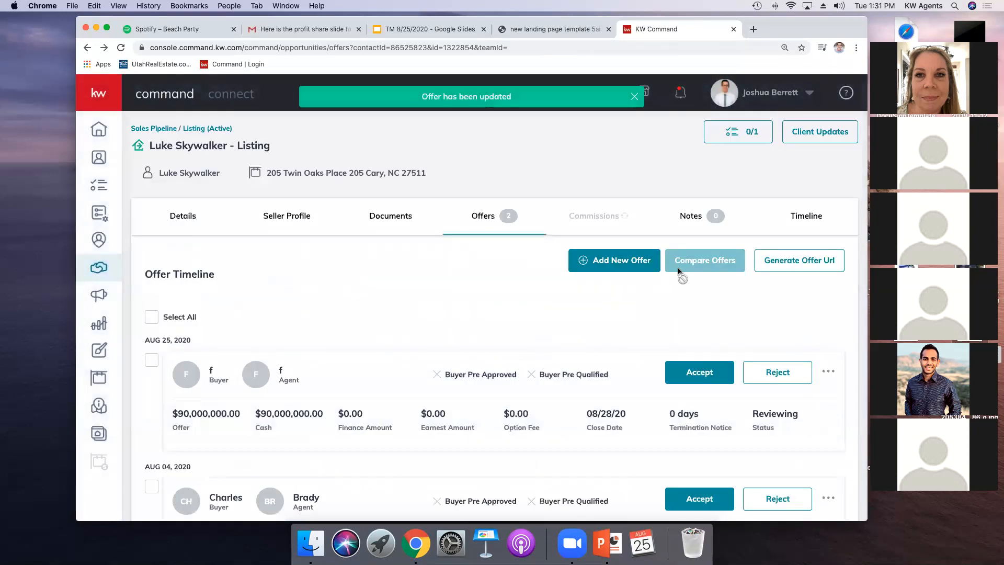
left_click(790, 260)
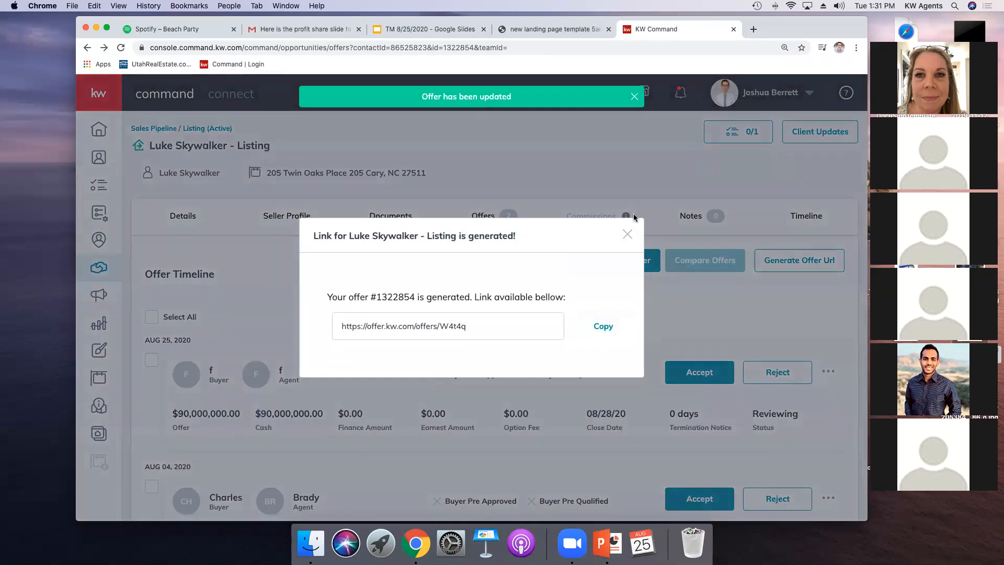
Step: Copy the generated offer URL and open it in a new browser tab to review the offer form
left_click(600, 331)
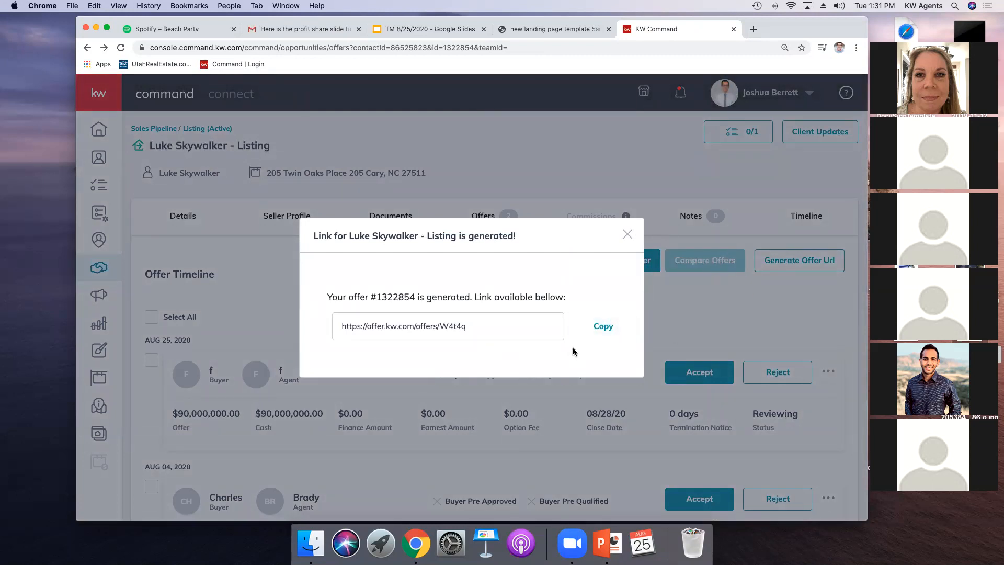
left_click(598, 331)
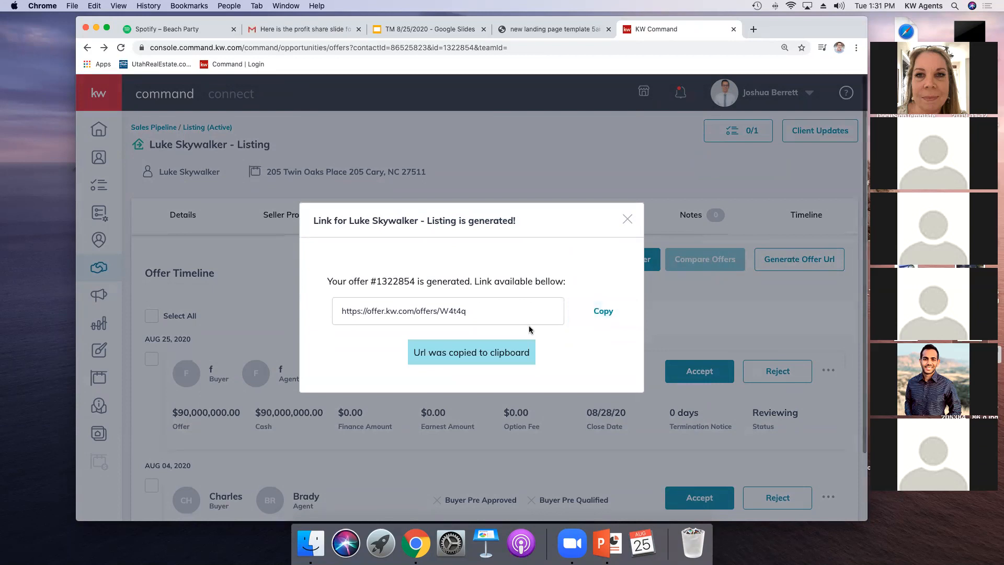
left_click(754, 29)
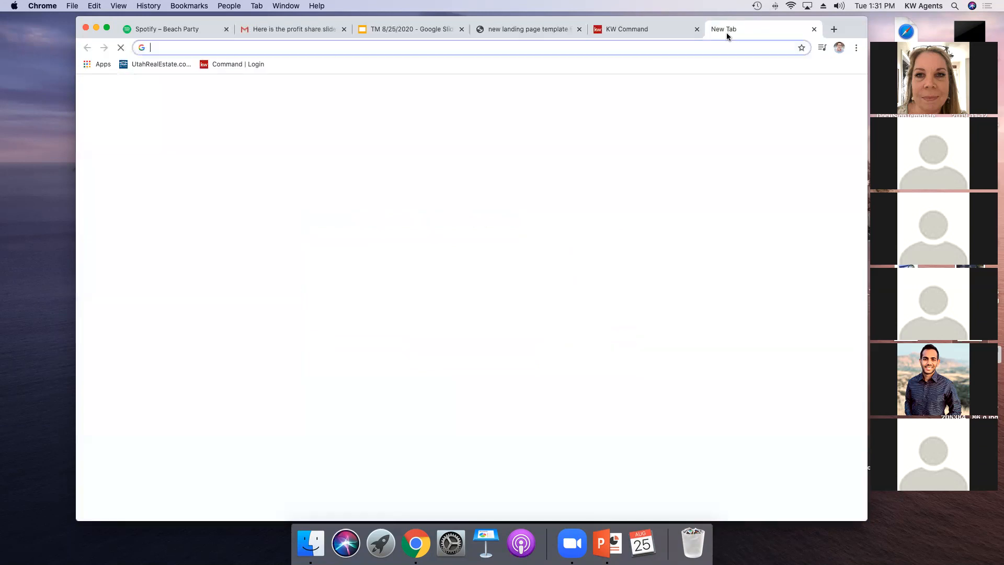
key("super+v")
key("Return")
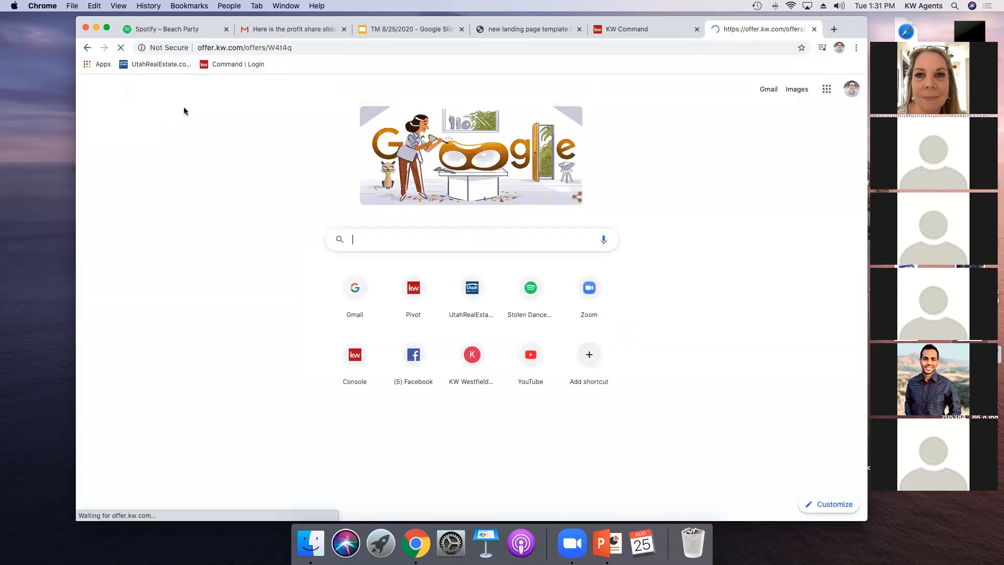
scroll(409, 286, "down", 5)
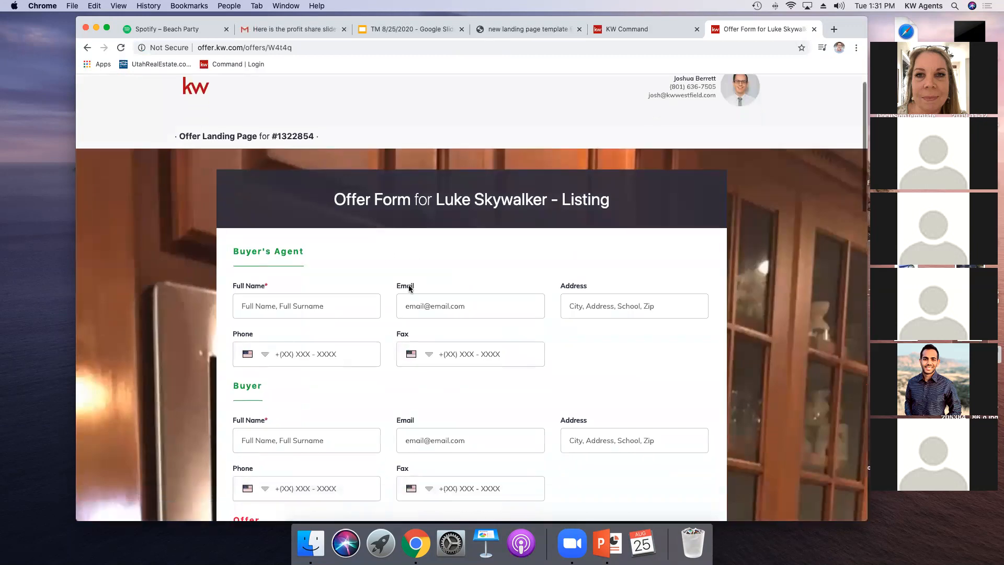
scroll(408, 284, "down", 2)
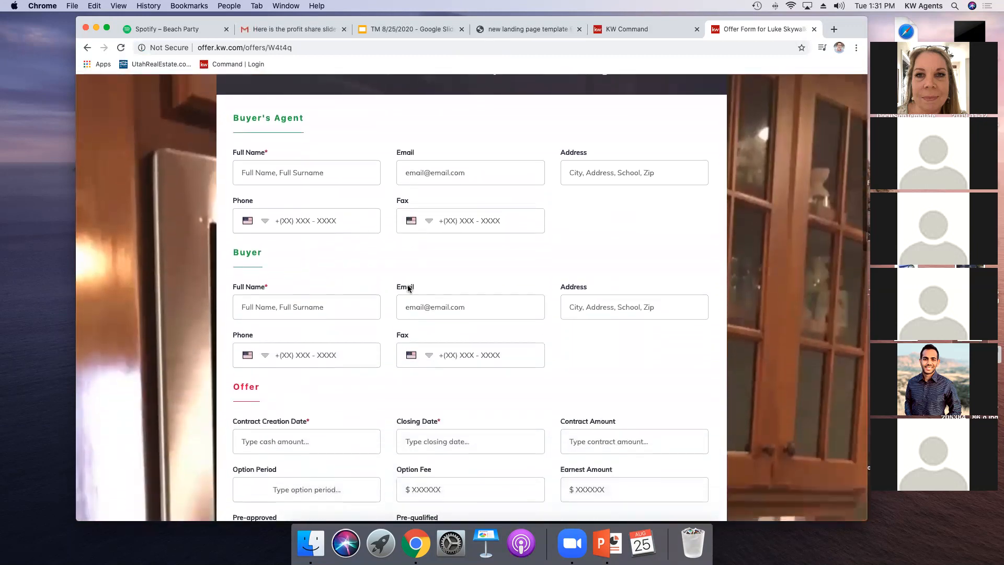
scroll(408, 285, "down", 2)
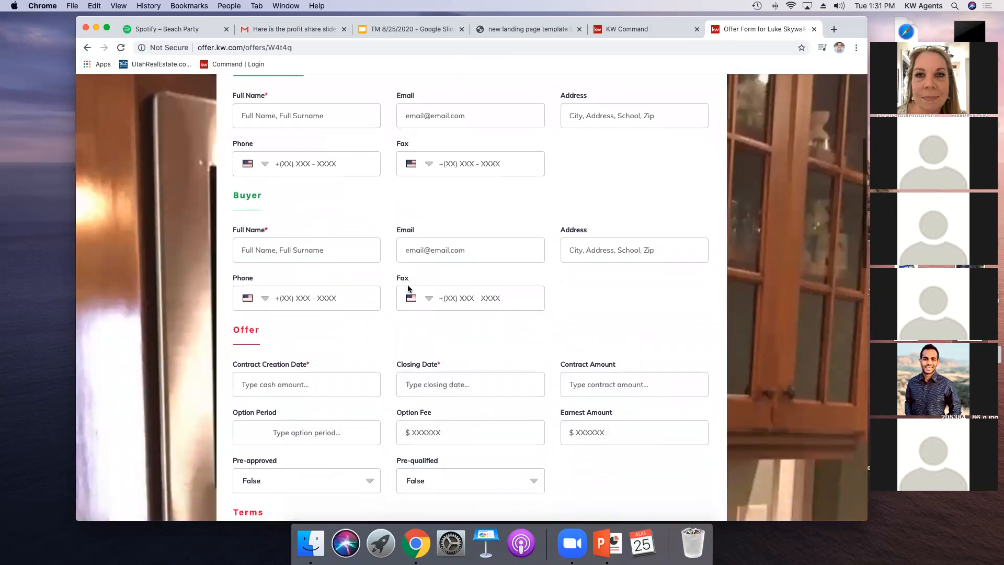
scroll(408, 289, "down", 10)
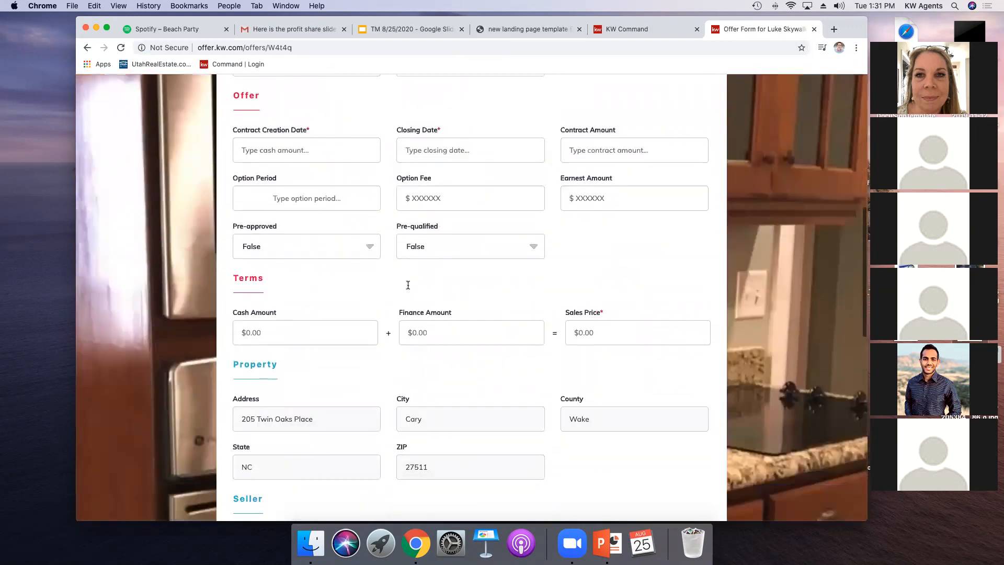
scroll(408, 289, "up", 20)
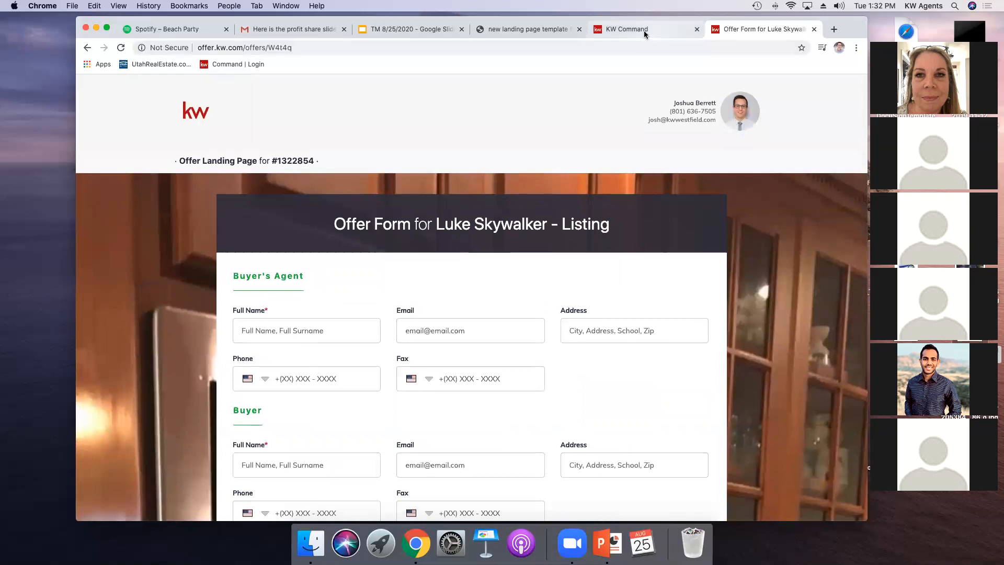
Step: Return to the listing's offers, select all offers and compare them side by side
left_click(672, 29)
left_click(628, 235)
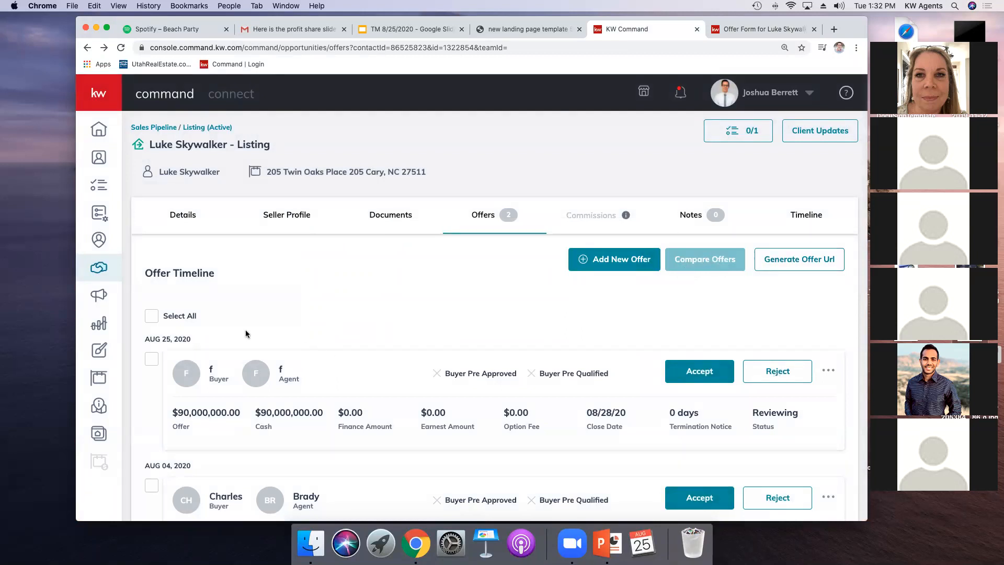
left_click(152, 316)
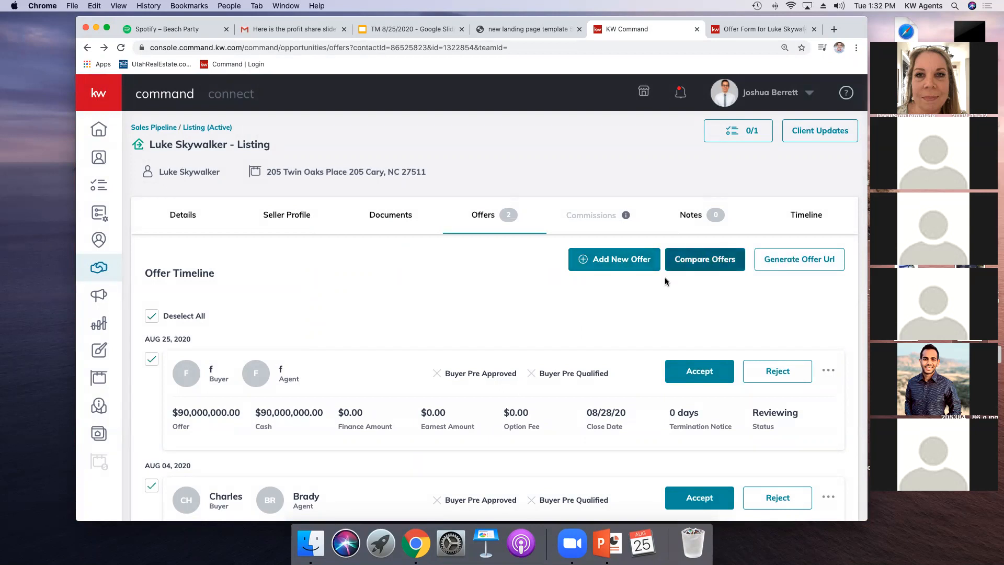
scroll(235, 440, "down", 3)
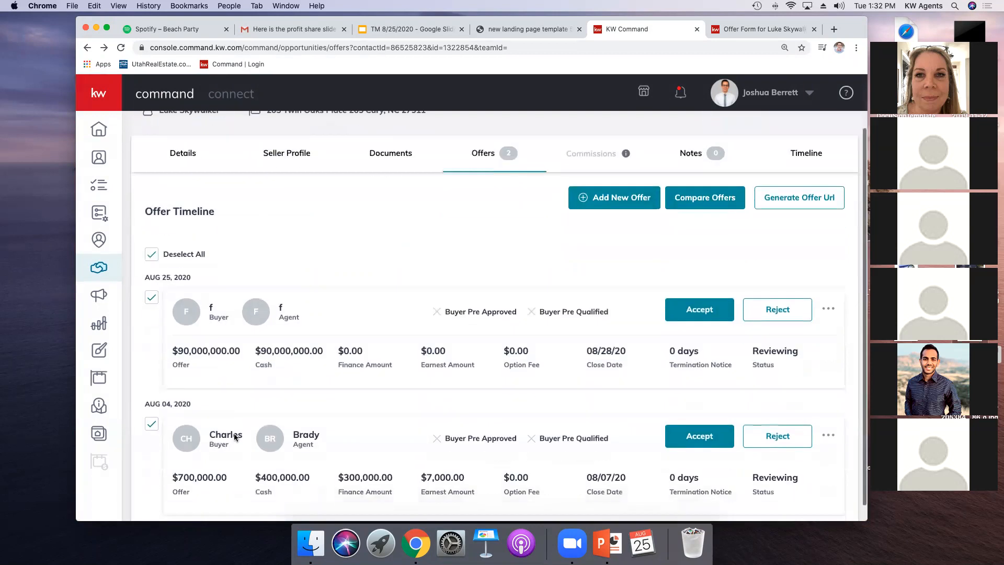
scroll(237, 431, "up", 3)
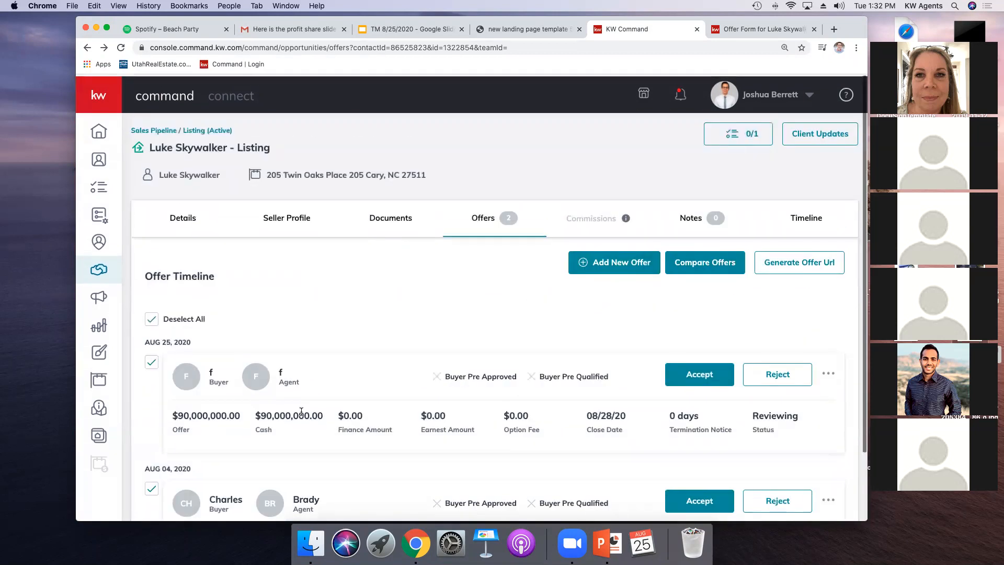
left_click(695, 267)
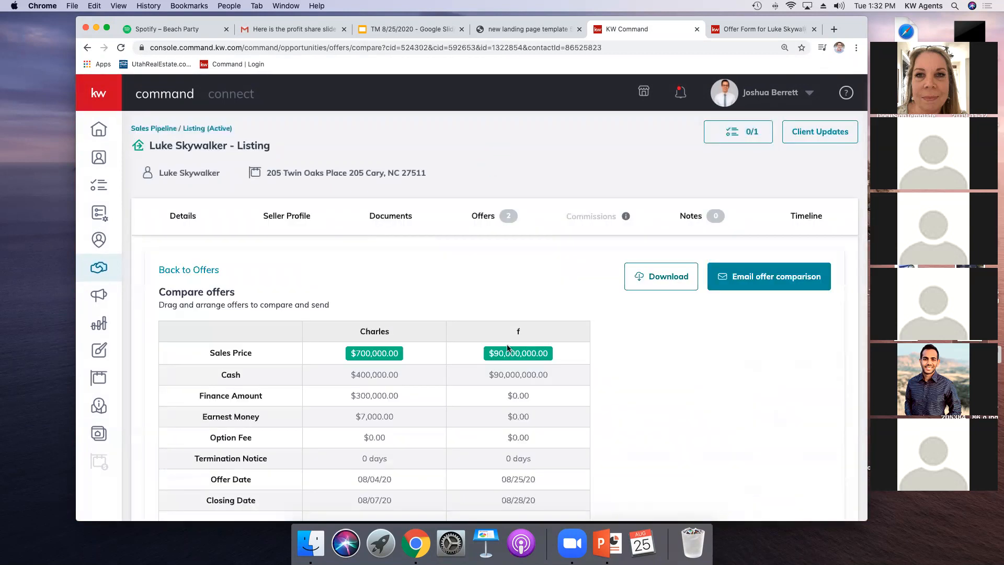
scroll(526, 347, "down", 5)
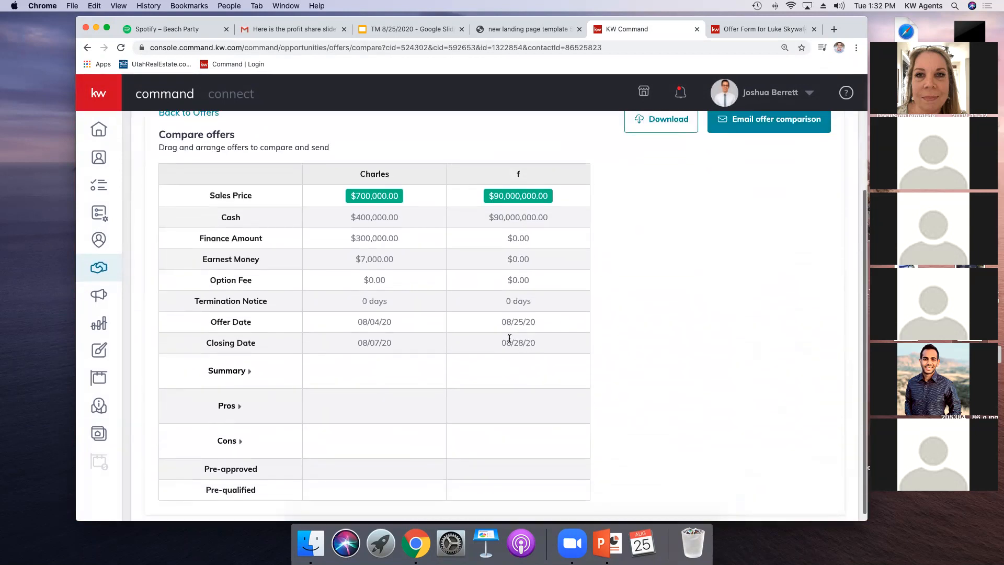
scroll(512, 340, "down", 1)
scroll(510, 338, "up", 2)
scroll(509, 338, "up", 1)
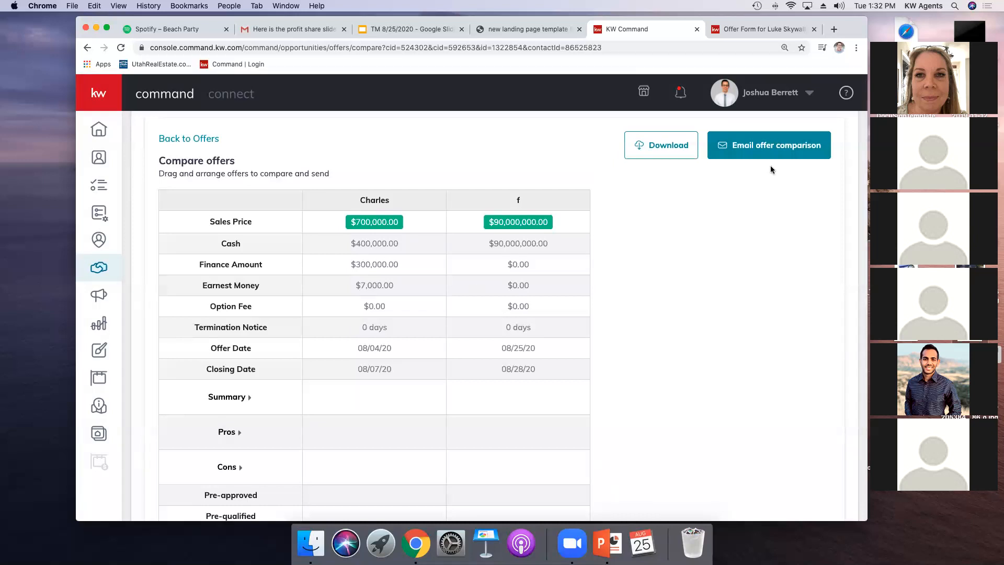
Step: Open the form for emailing the offer comparison
left_click(801, 145)
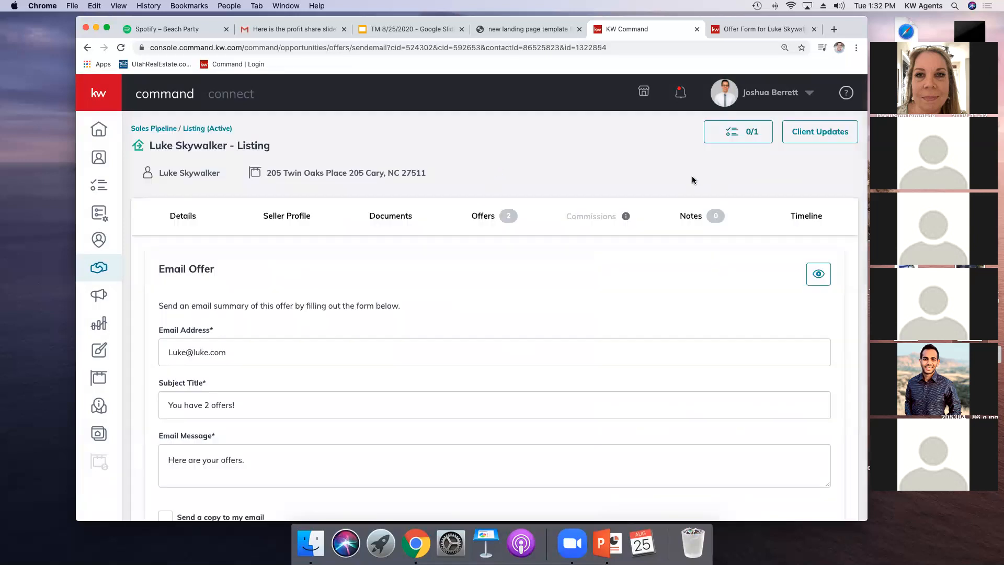
scroll(247, 321, "down", 3)
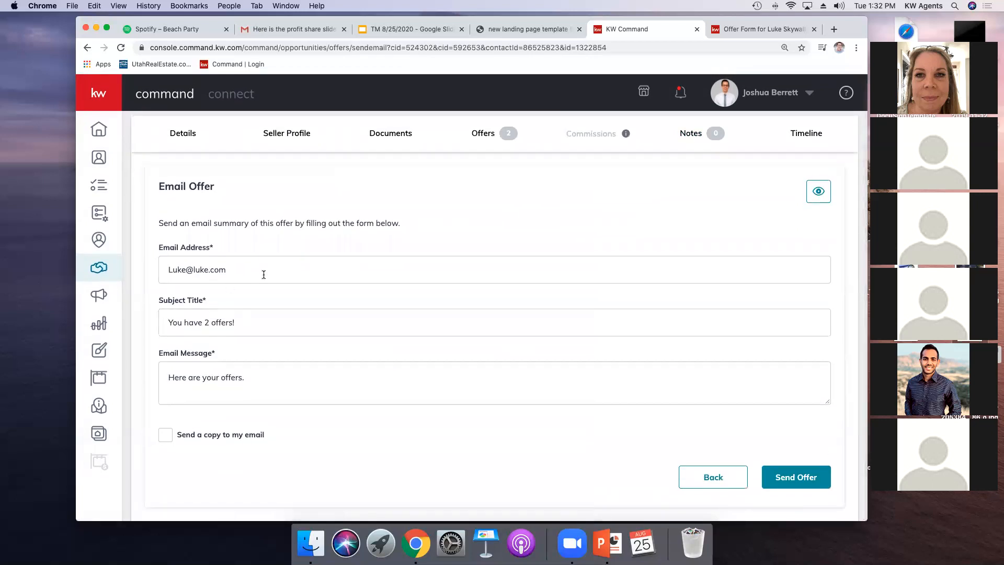
scroll(608, 202, "up", 1)
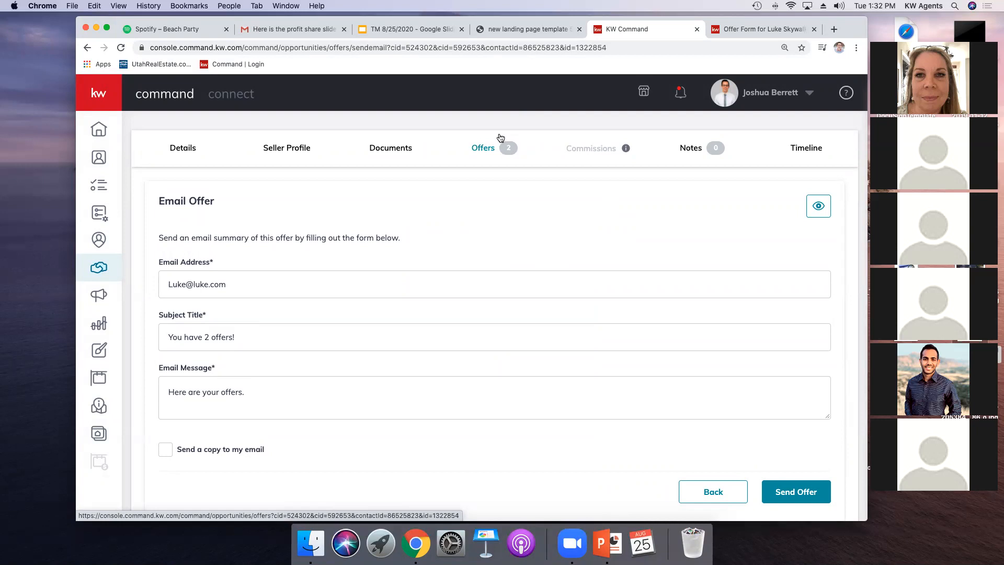
left_click(89, 276)
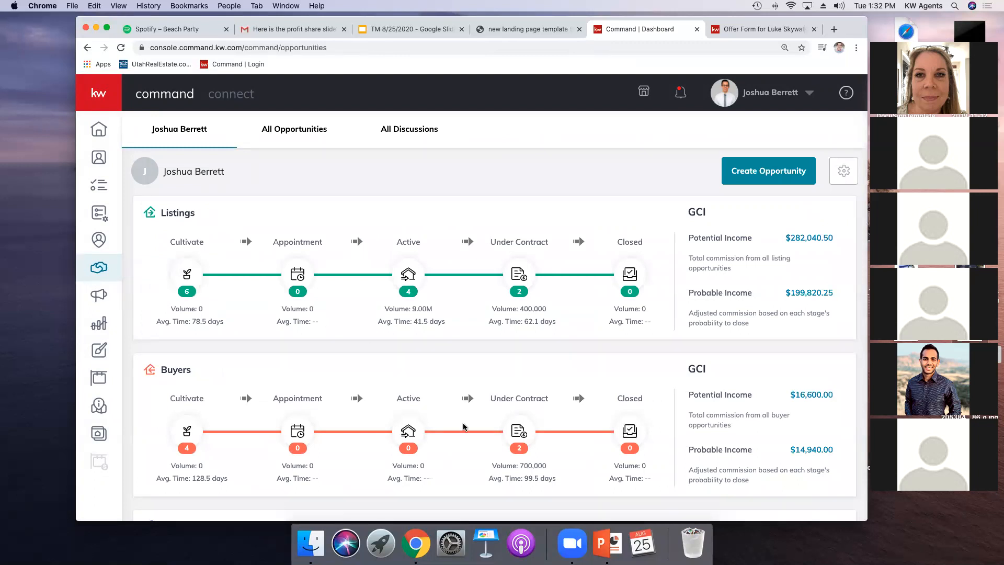
left_click(513, 430)
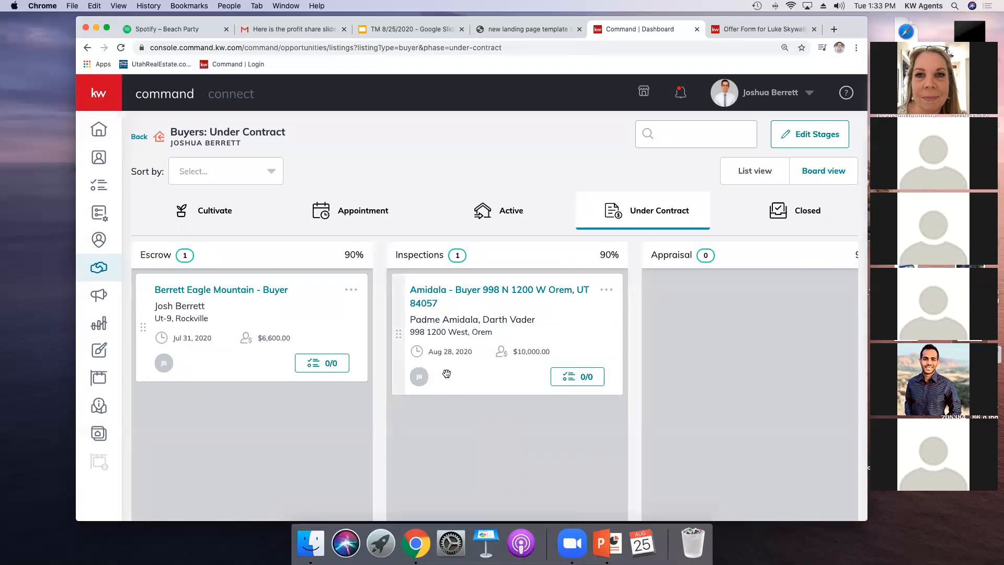
left_click(433, 293)
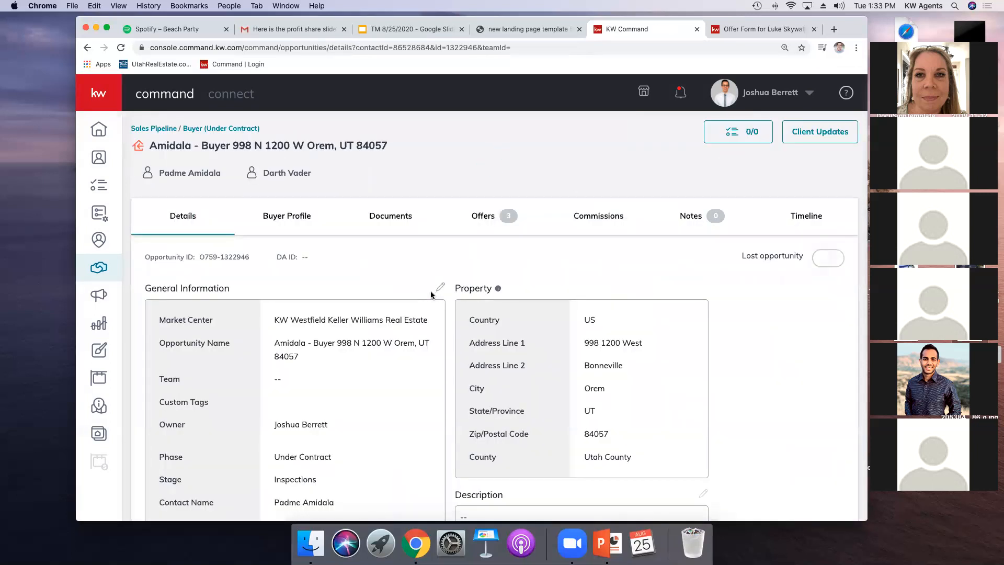
scroll(438, 293, "down", 3)
left_click(597, 144)
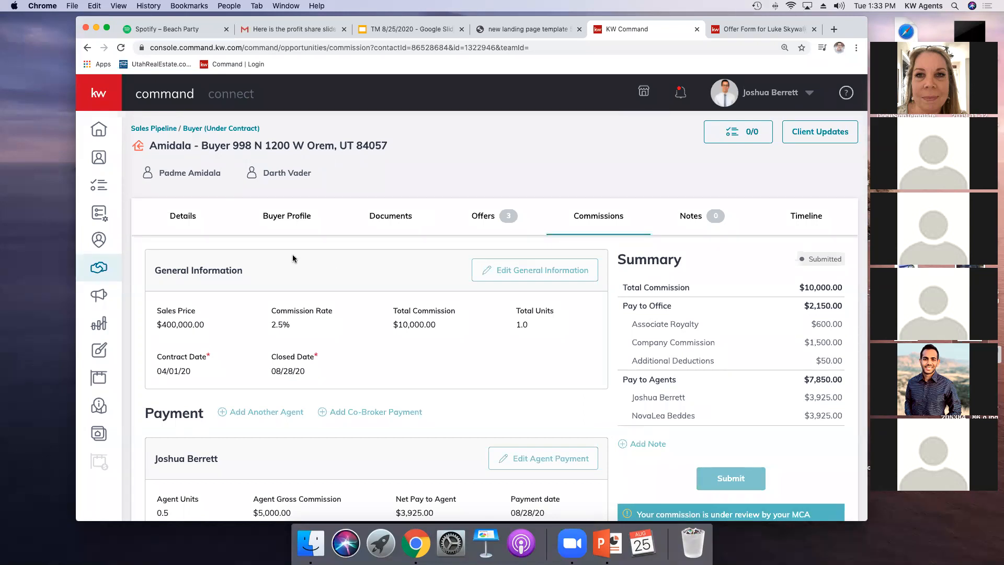
Step: Add a comment on the Consultation document checklist, mentioning a team member with @
left_click(400, 222)
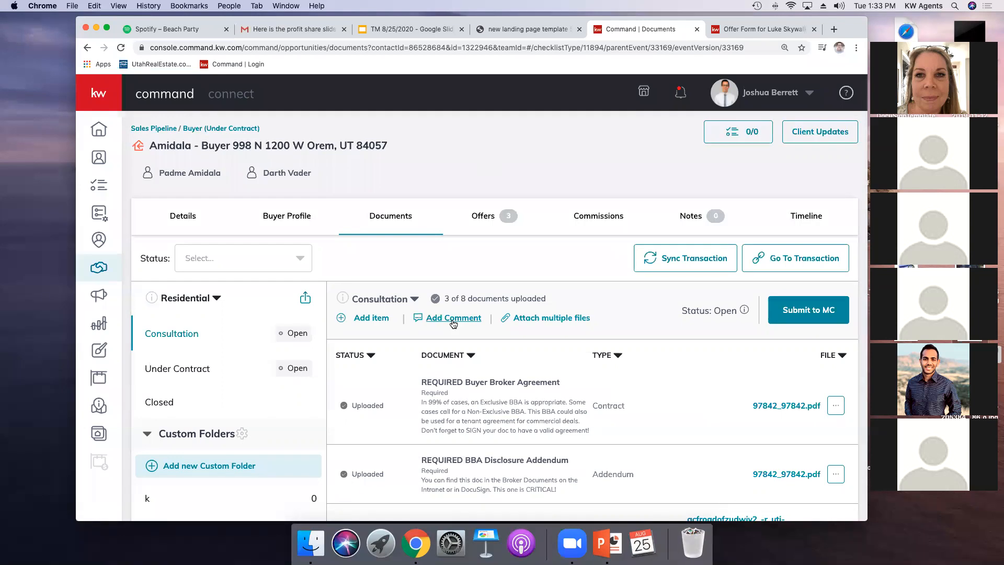
left_click(453, 323)
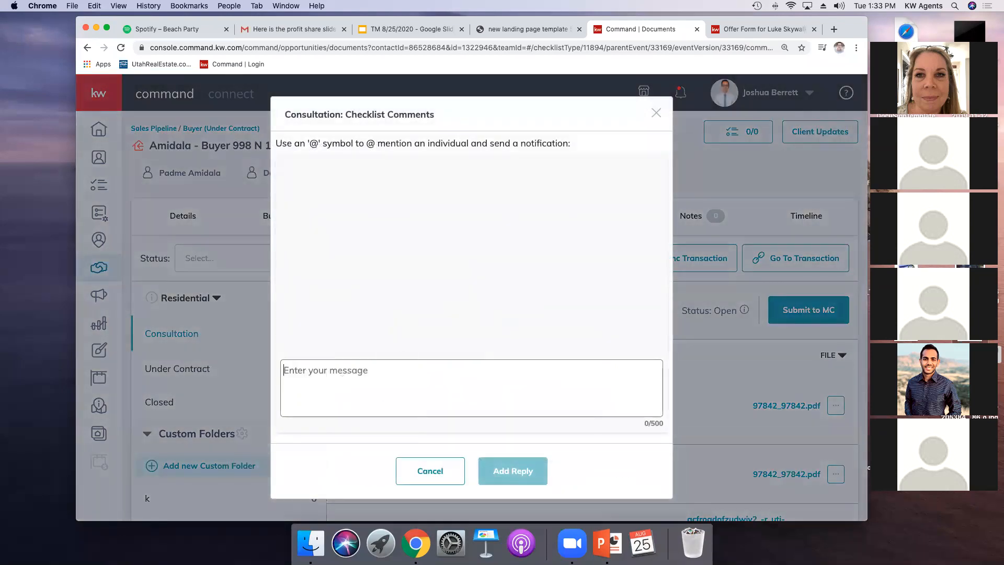
type("@")
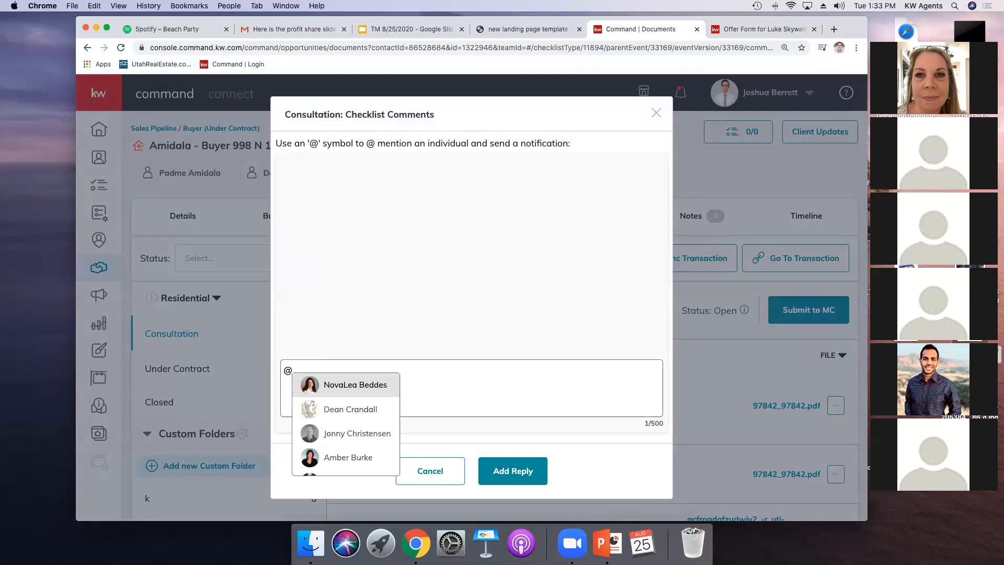
scroll(352, 437, "down", 1)
scroll(352, 437, "down", 2)
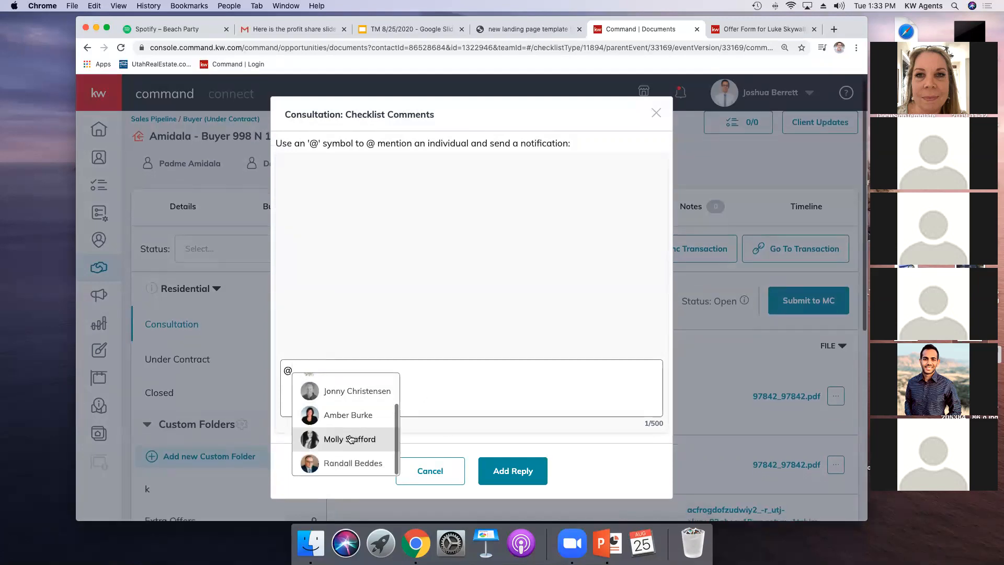
scroll(350, 446, "up", 2)
scroll(350, 446, "down", 1)
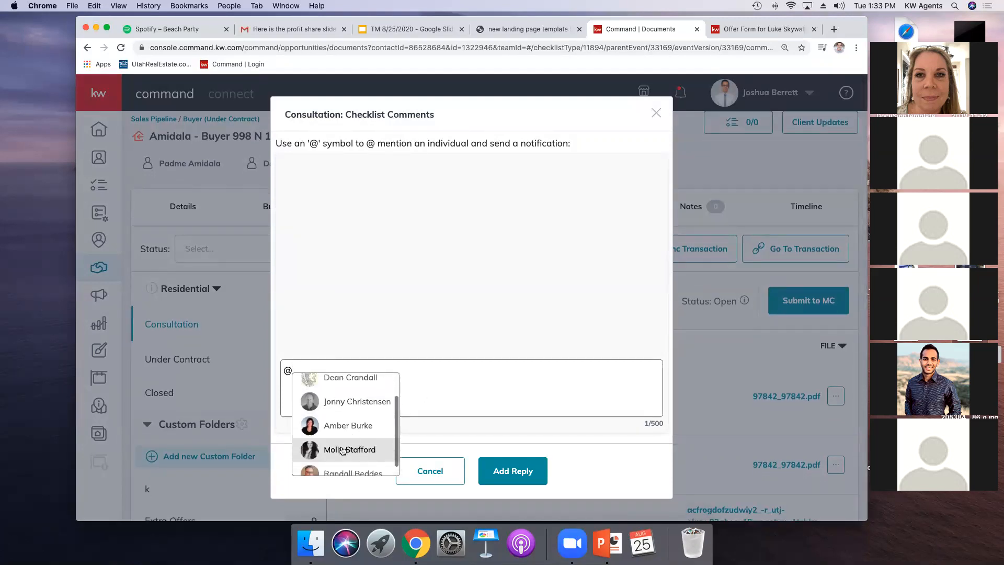
left_click(350, 447)
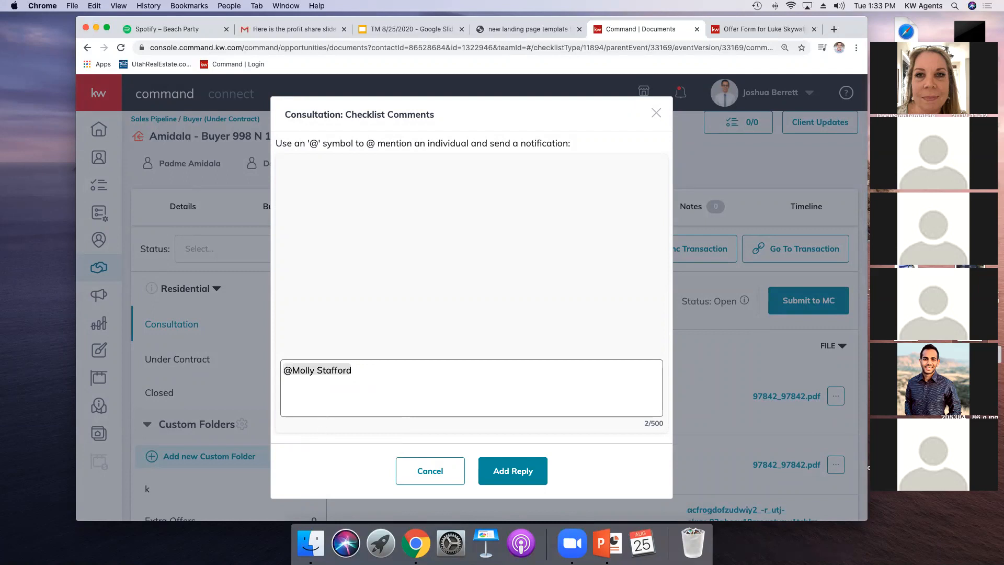
type("Hey Molly, the purchase")
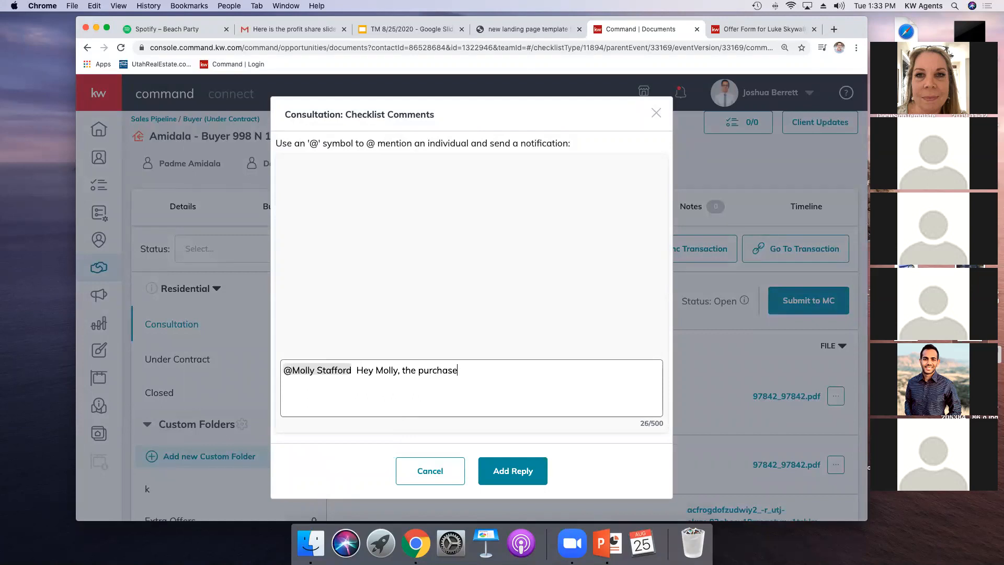
type(" price changed to 99000000000000000")
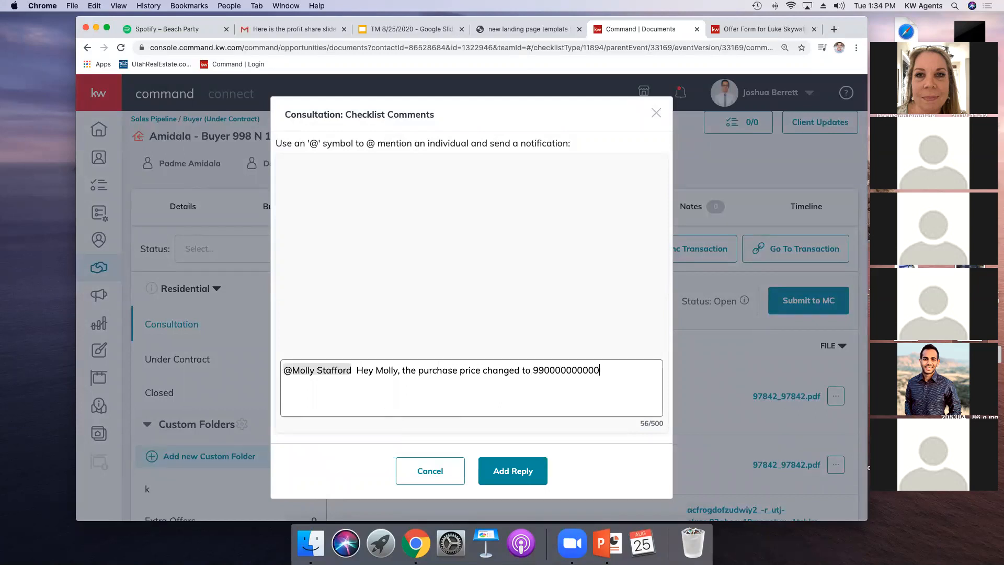
type(". Thanks!")
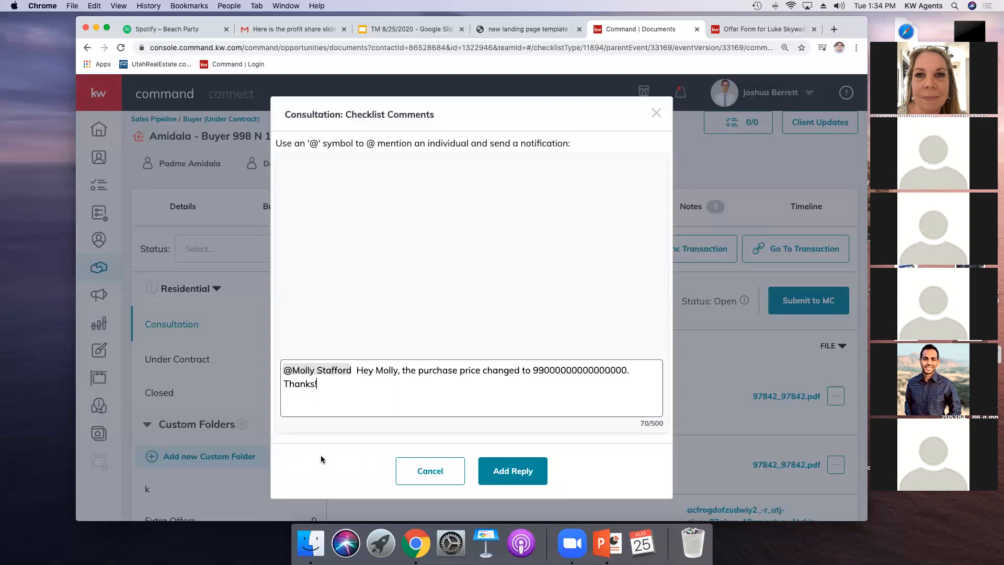
left_click(654, 120)
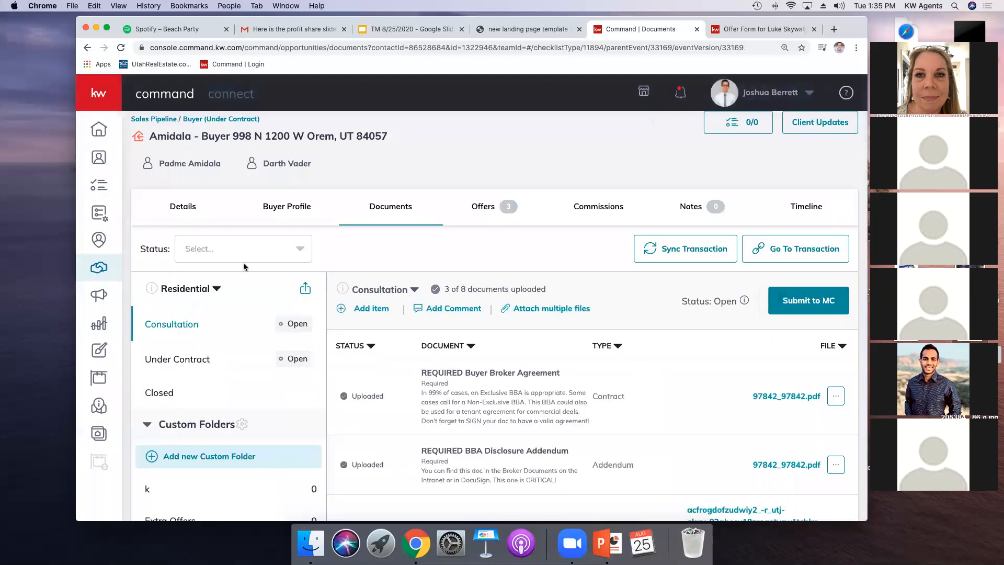
left_click(88, 276)
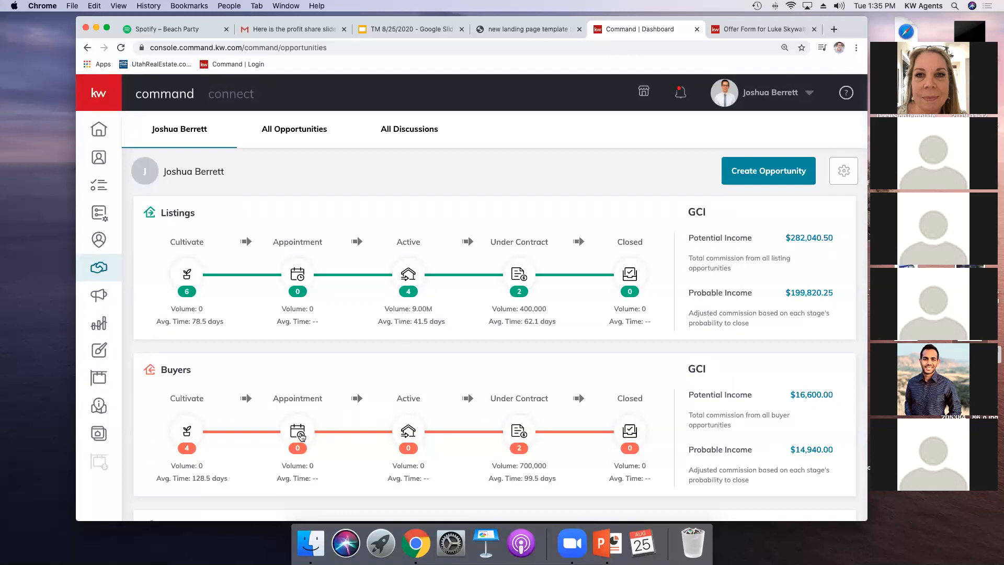
left_click(507, 427)
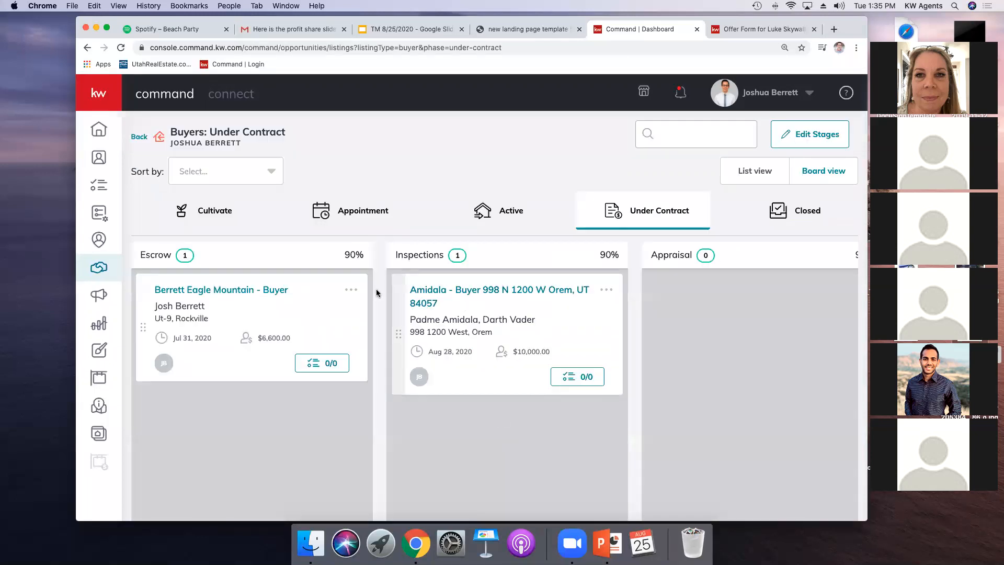
left_click(416, 296)
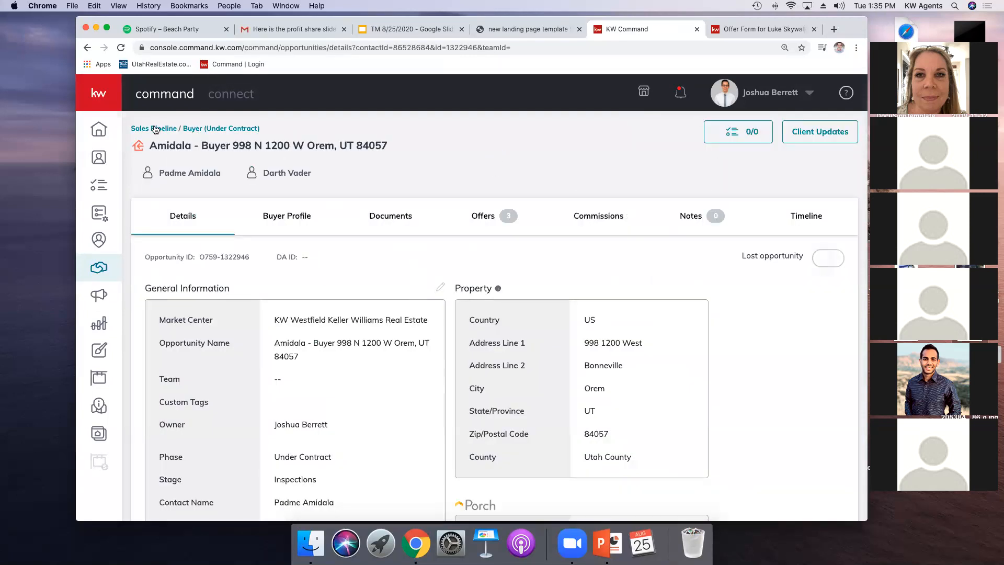
Step: Open the buyer's contact record from the opportunity and view the contact's opportunities
left_click(202, 174)
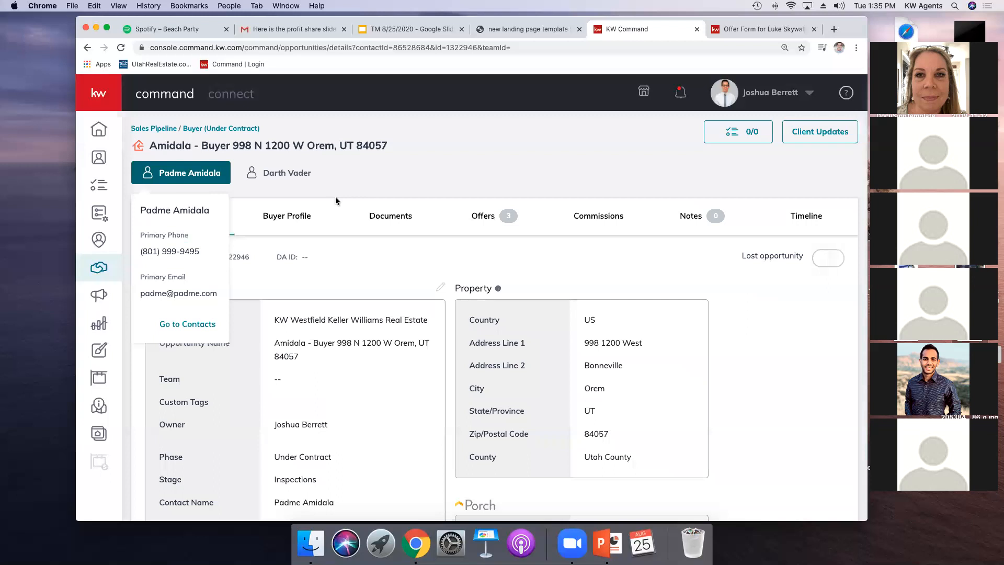
left_click(187, 324)
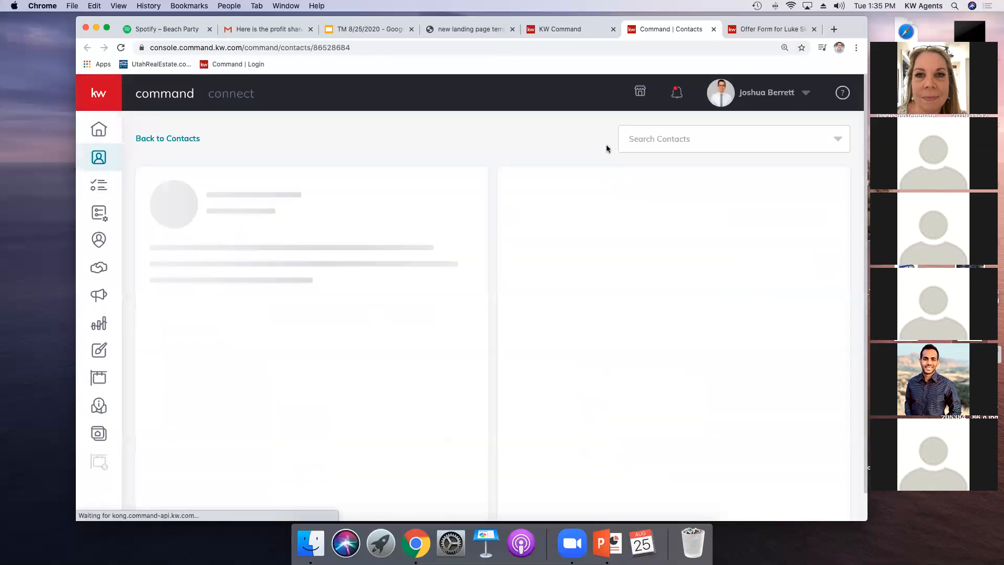
left_click(582, 185)
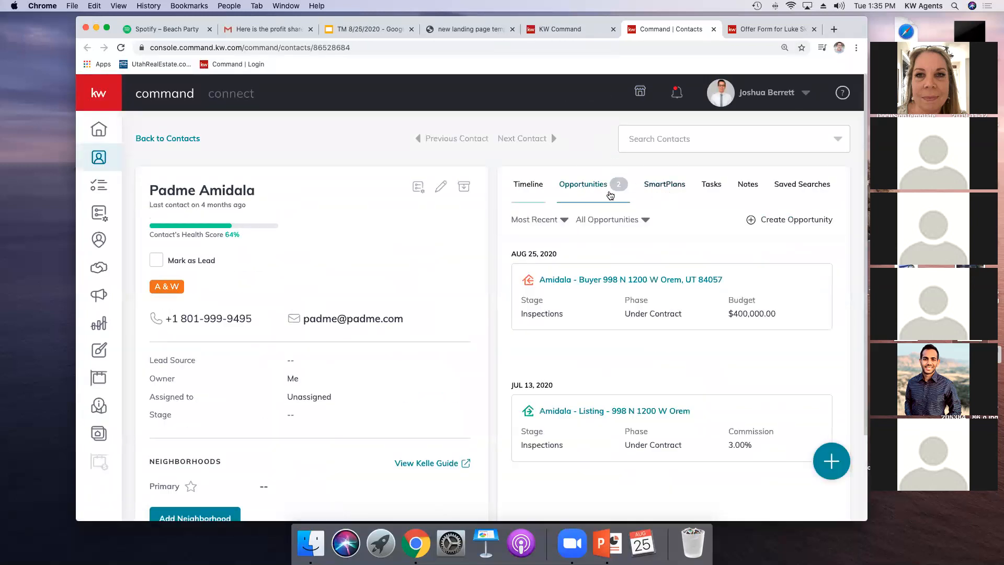
Step: Create a new Listing opportunity for this contact with a 3% commission rate
left_click(561, 330)
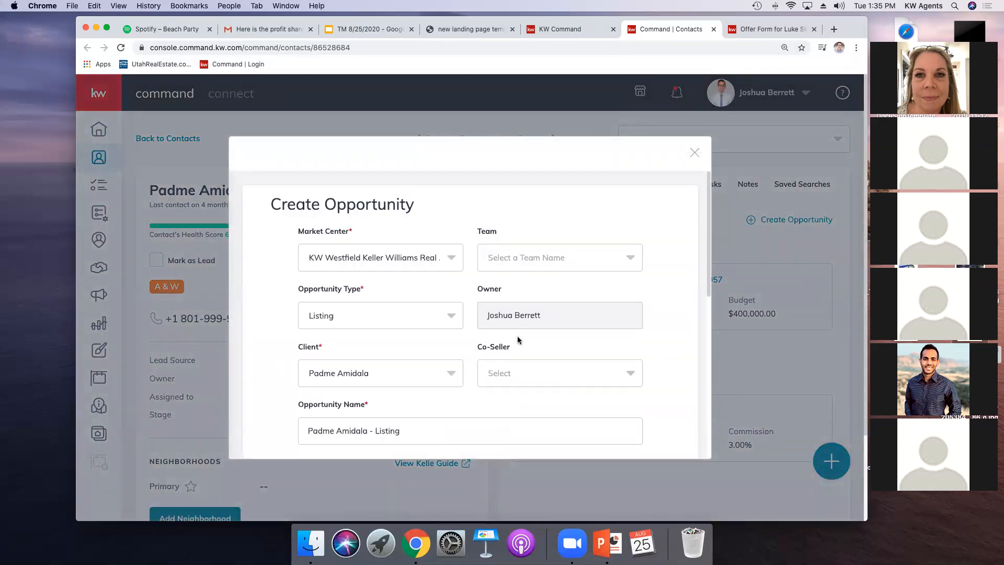
scroll(517, 335, "down", 3)
scroll(416, 333, "down", 5)
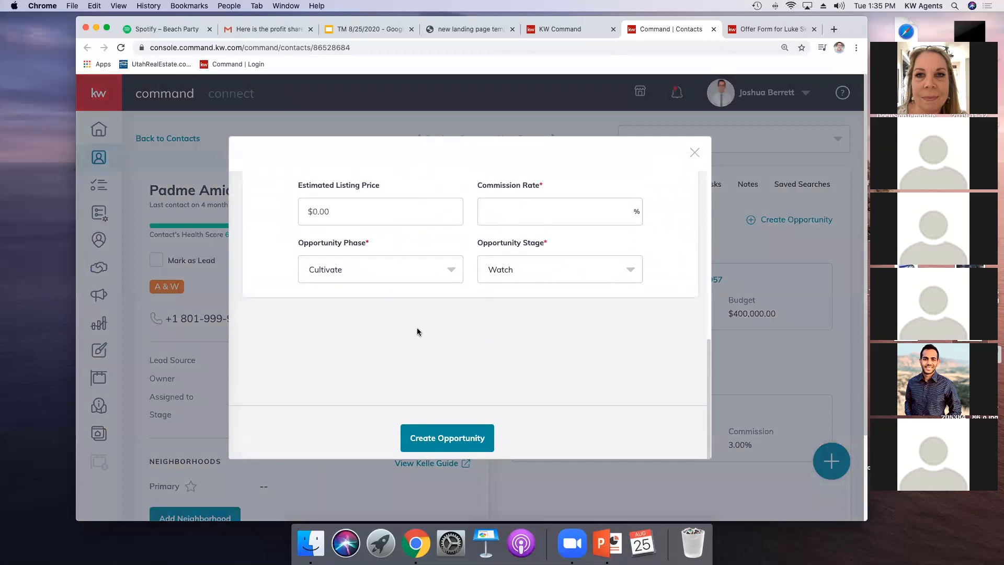
left_click(531, 206)
type("3")
left_click(450, 431)
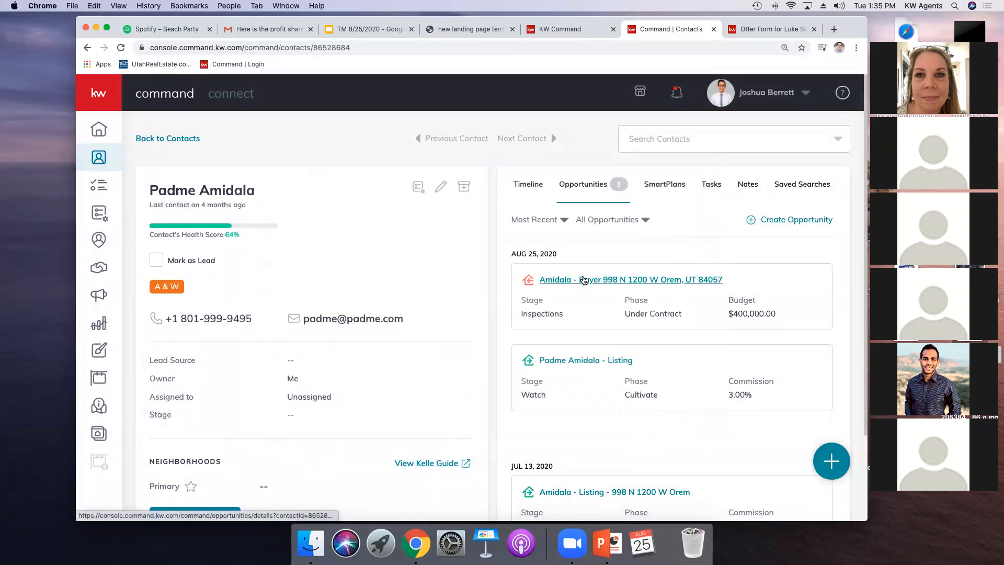
left_click(585, 280)
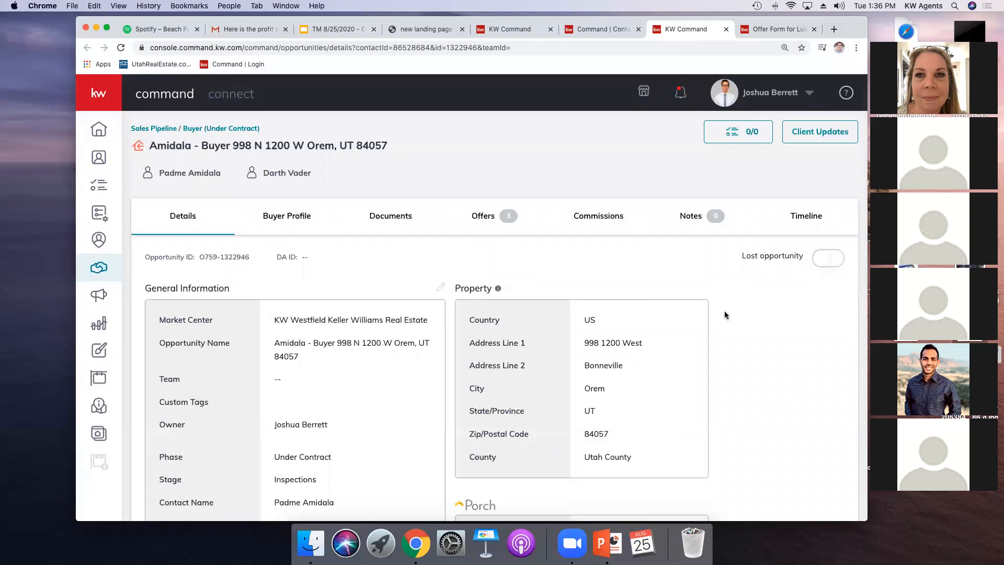
left_click(477, 221)
left_click(706, 263)
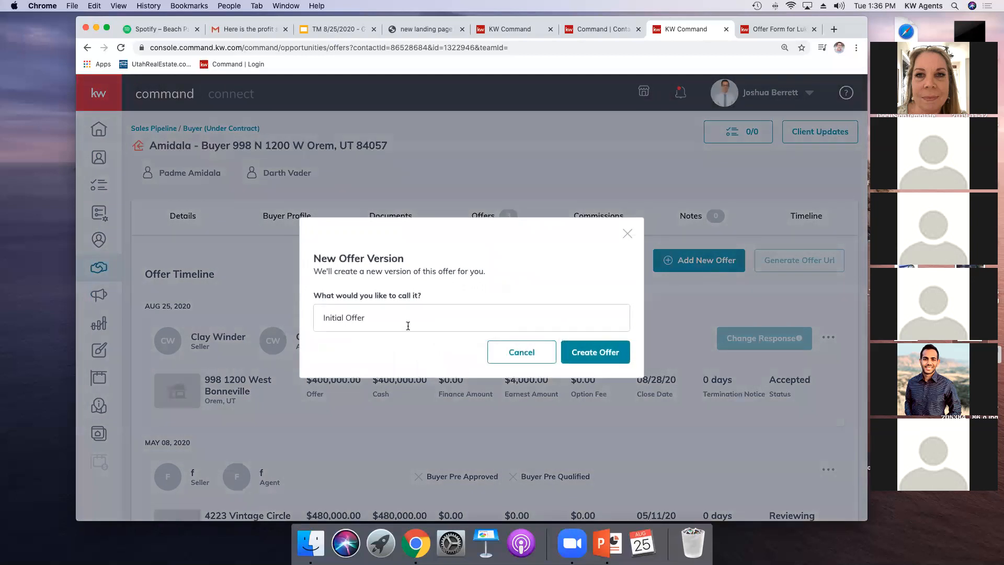
Step: Name the new offer version First Purchase and create it
left_click(408, 326)
type("First")
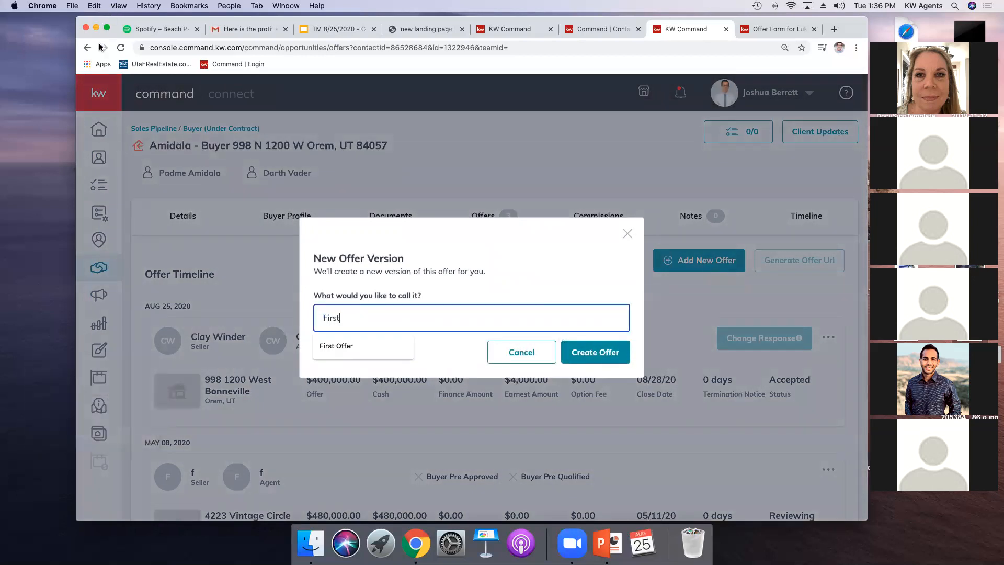
type(" Purchase")
key("Return")
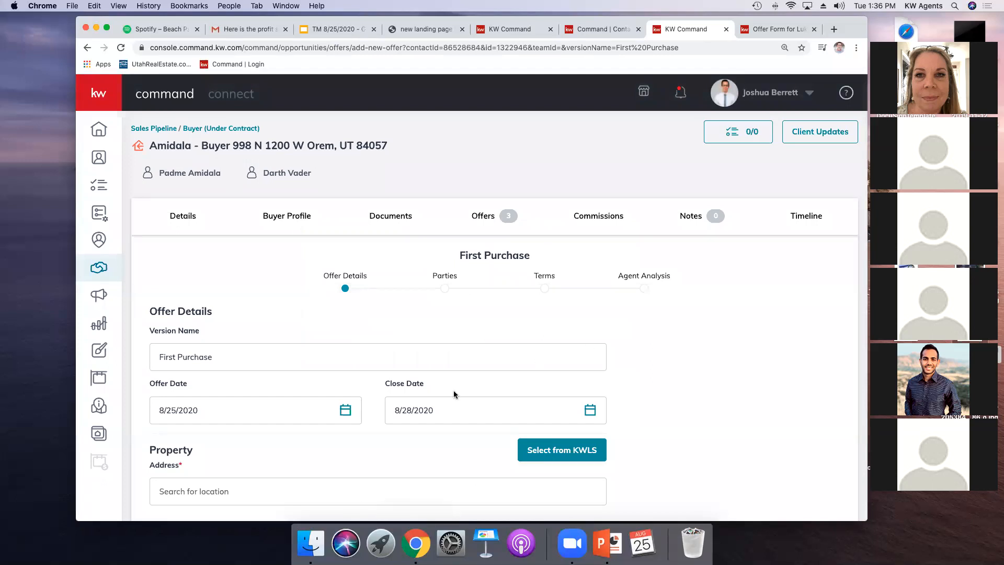
Step: Set the offer's close date to 9/30/2020
scroll(434, 408, "down", 2)
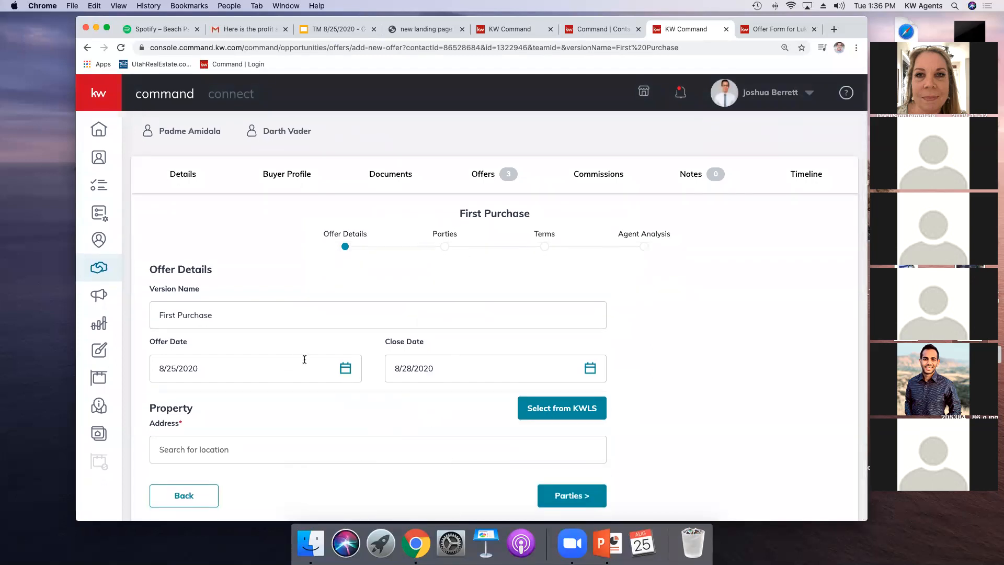
left_click(589, 369)
left_click(549, 402)
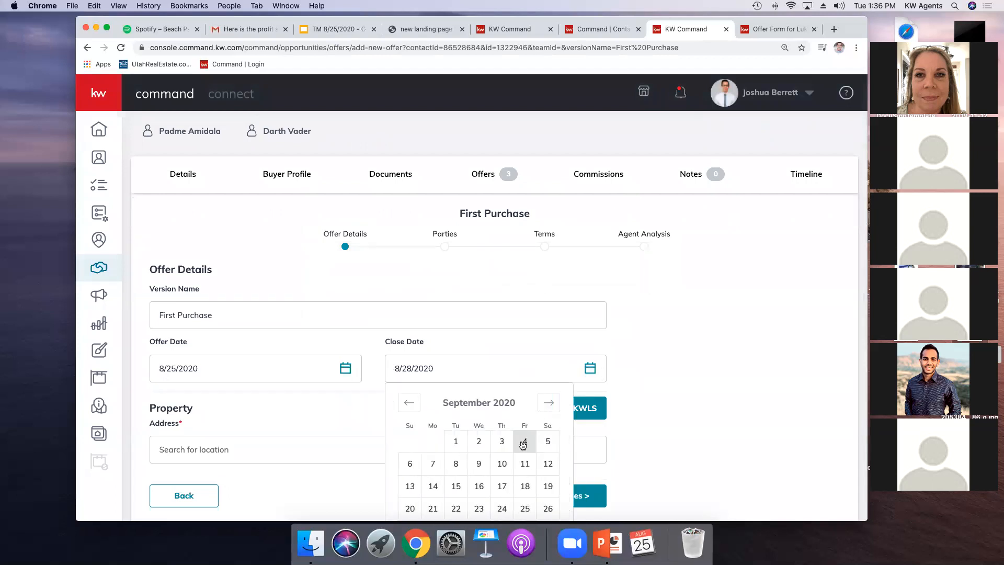
scroll(520, 447, "down", 2)
left_click(478, 476)
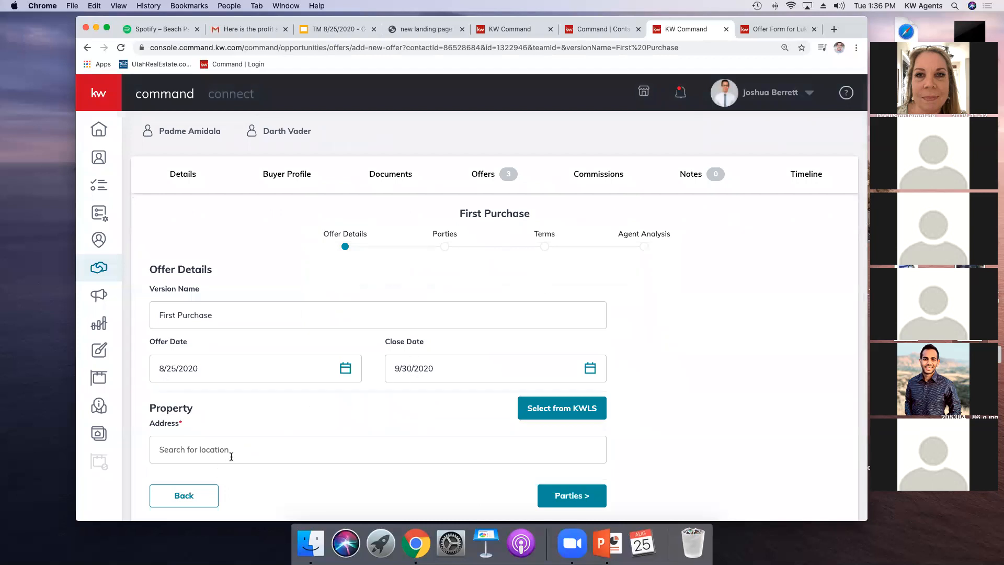
left_click(235, 453)
left_click(235, 470)
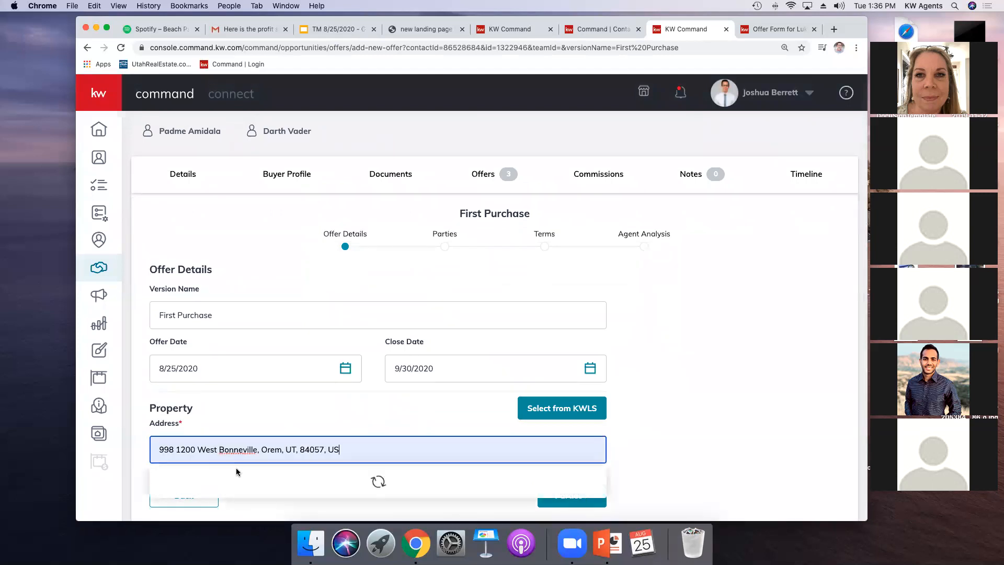
left_click(237, 477)
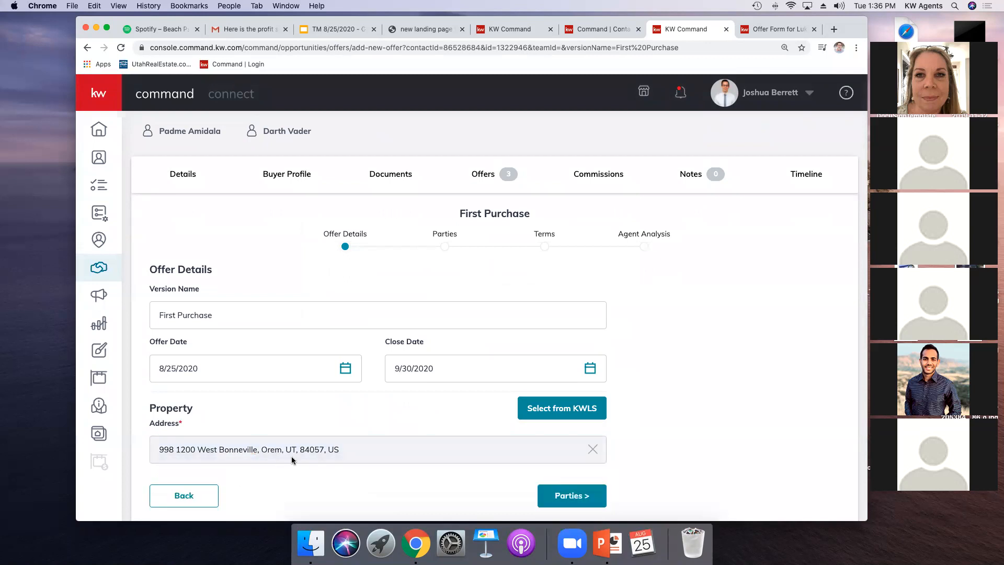
left_click(600, 495)
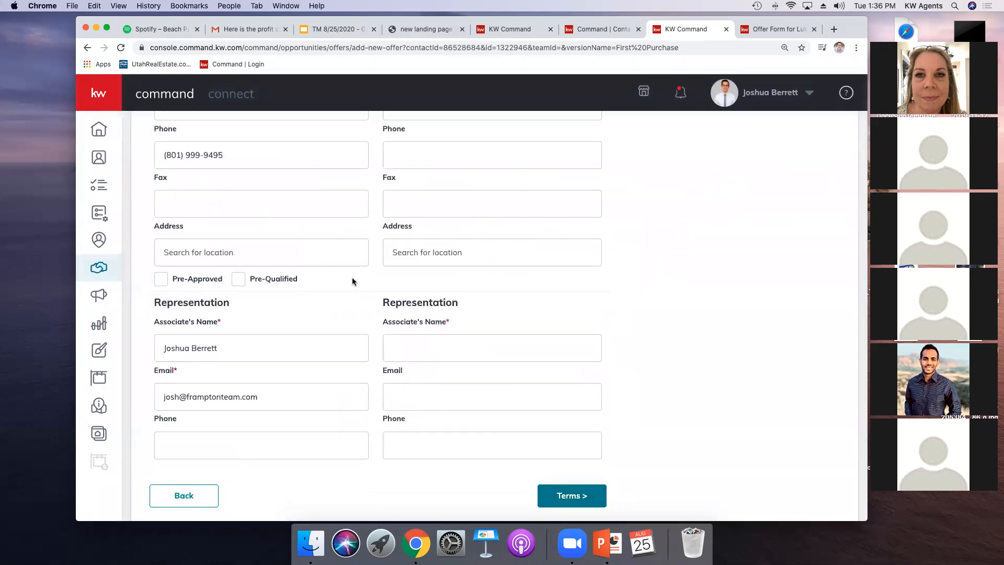
Step: Enter the seller's name in the Parties section
scroll(335, 251, "up", 10)
scroll(294, 238, "up", 1)
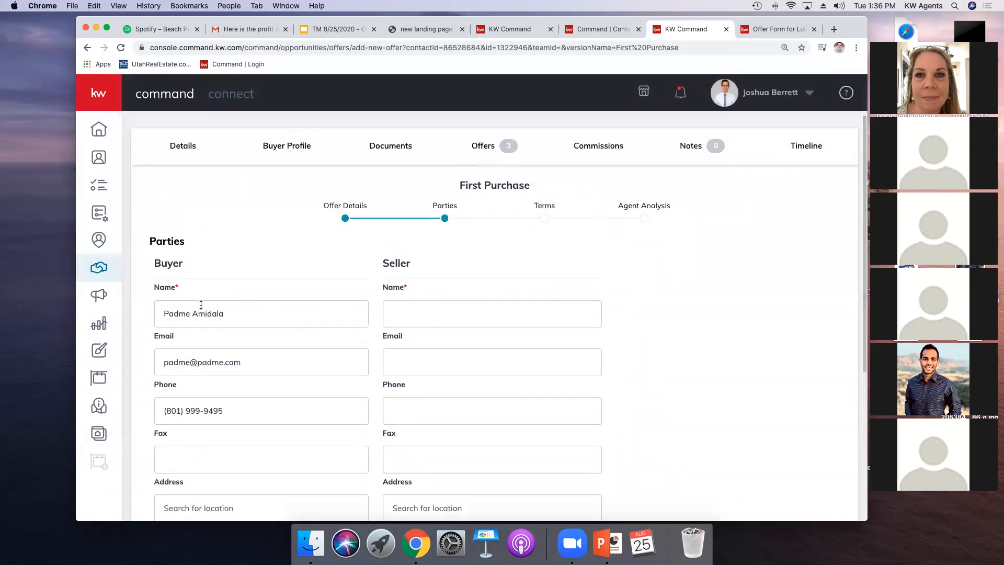
left_click(450, 312)
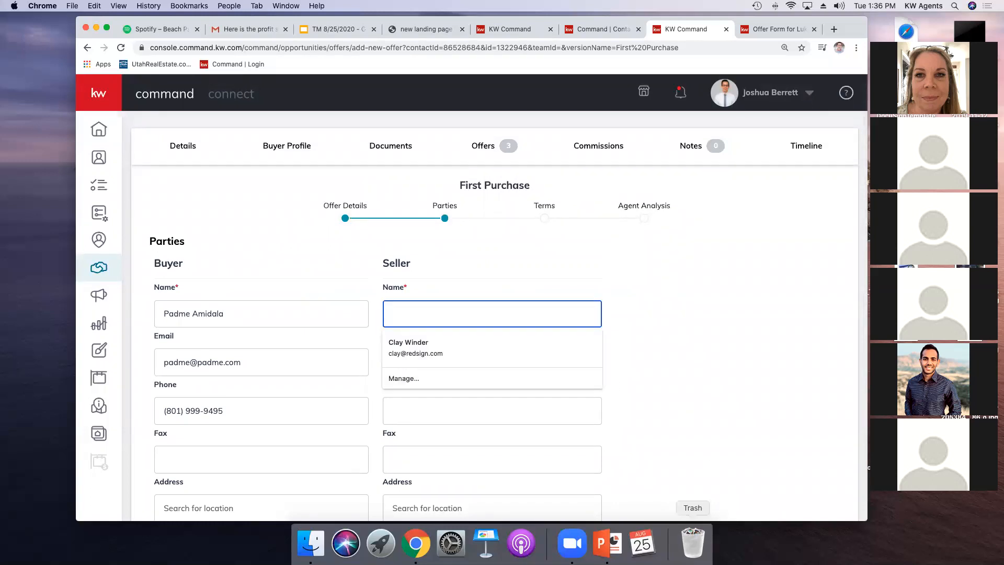
type("Darth Vader")
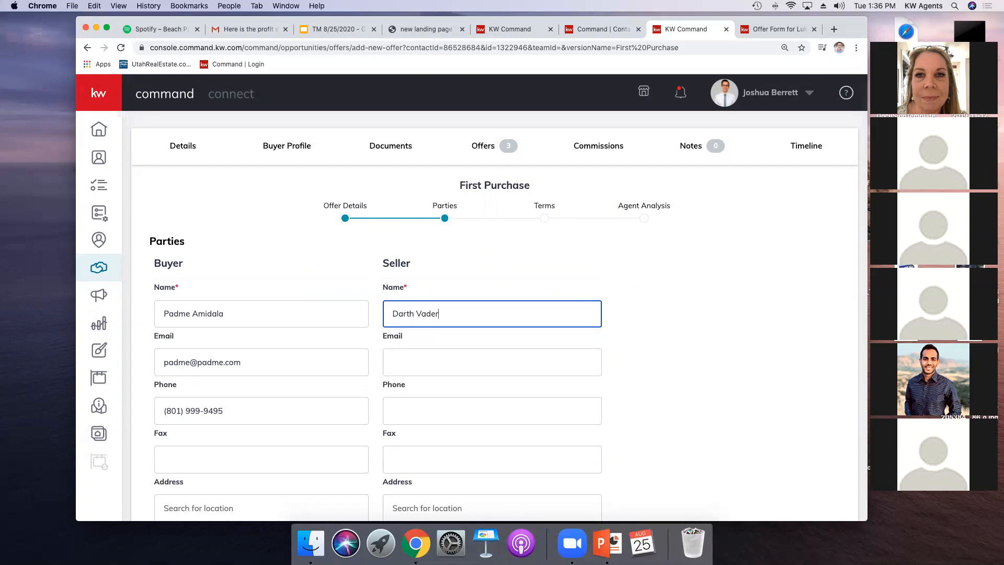
scroll(593, 332, "down", 5)
Step: Enter and correct the seller's representing associate name
left_click(434, 340)
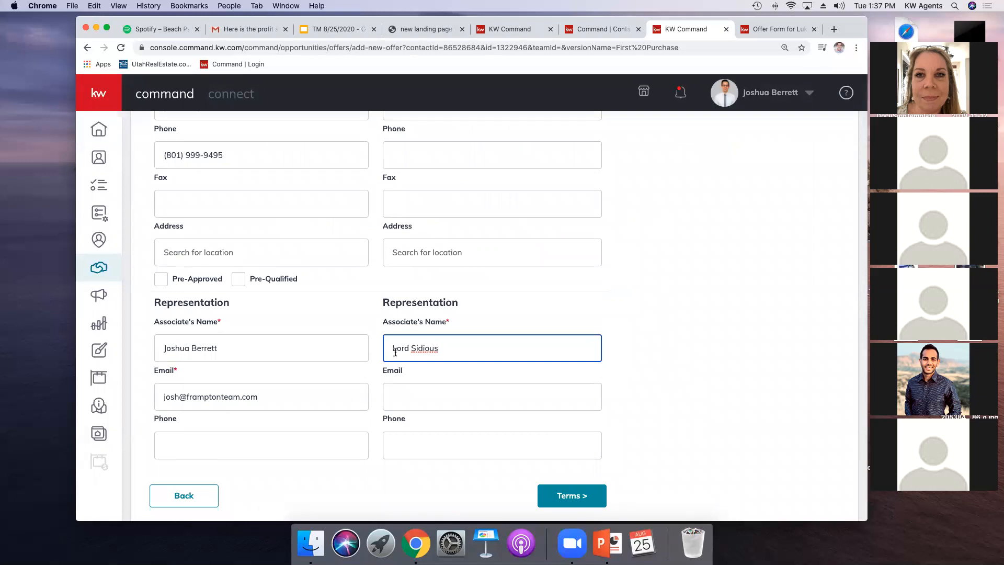
left_click(429, 359)
key("BackSpace")
type("e")
left_click(465, 365)
left_click(433, 353)
key("BackSpace")
type("i")
left_click(457, 378)
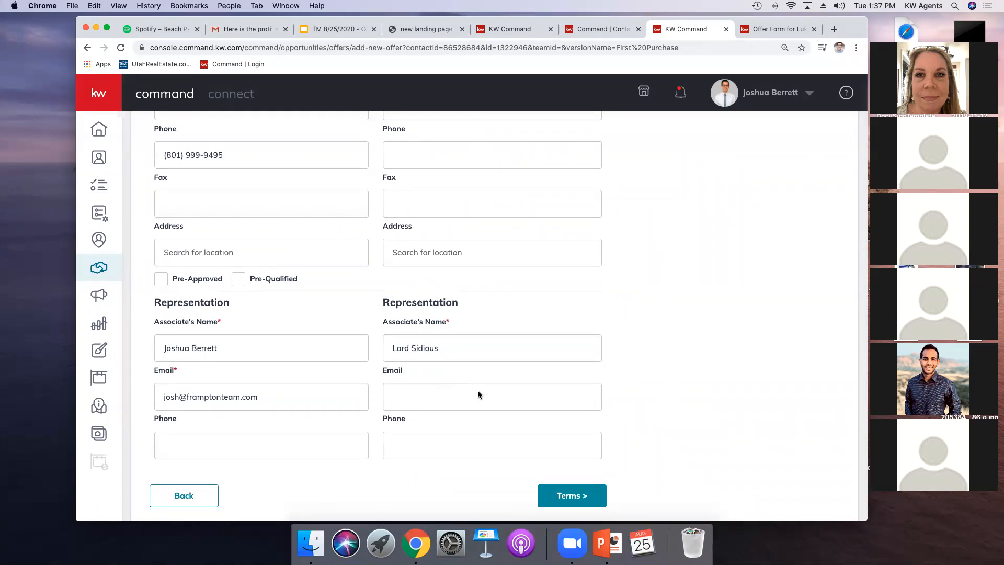
Step: Continue to Terms and set the cash amount to $330,000
left_click(547, 489)
scroll(366, 340, "up", 3)
left_click(183, 254)
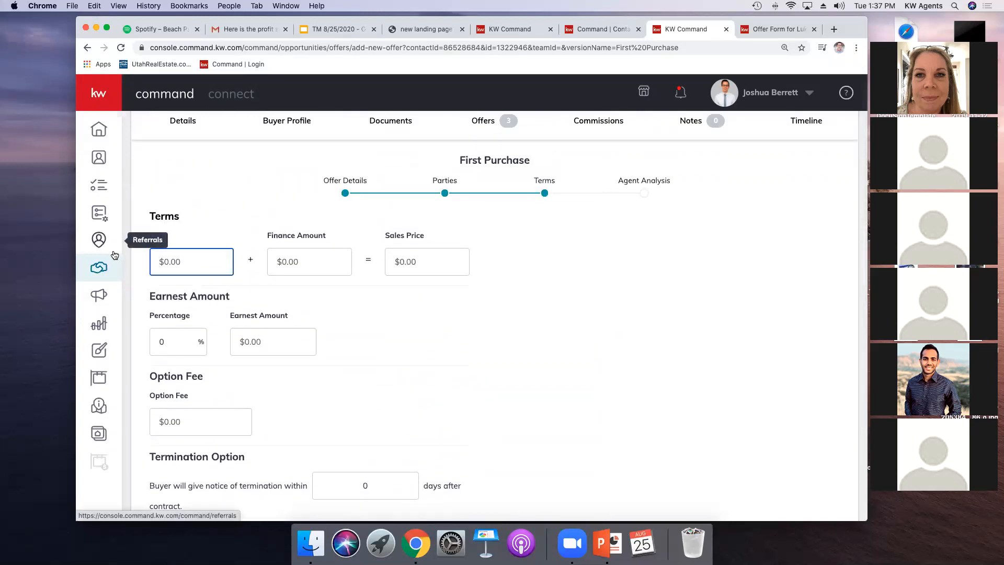
type("330,000")
left_click(279, 273)
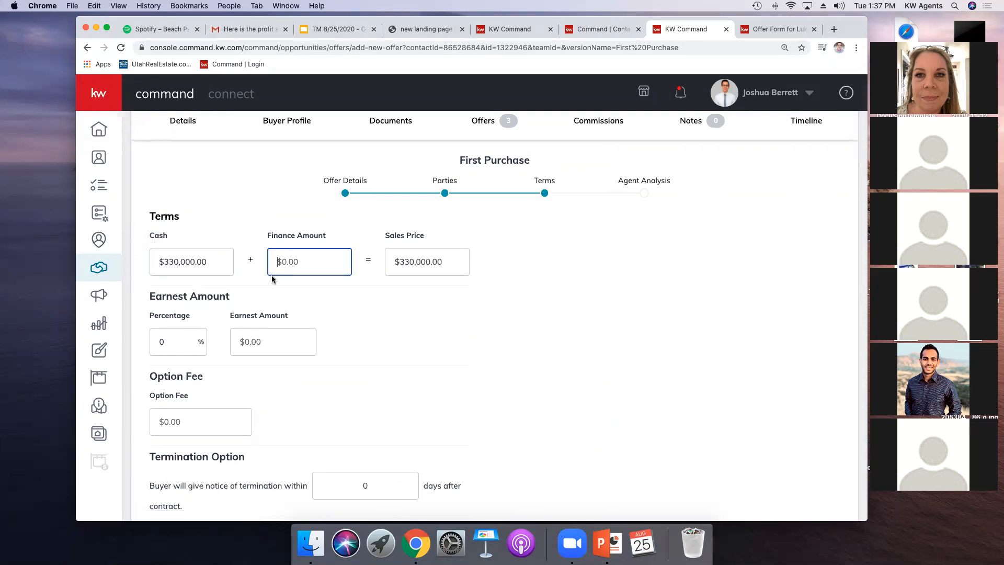
Step: Set the earnest amount to $2,789
scroll(331, 299, "down", 2)
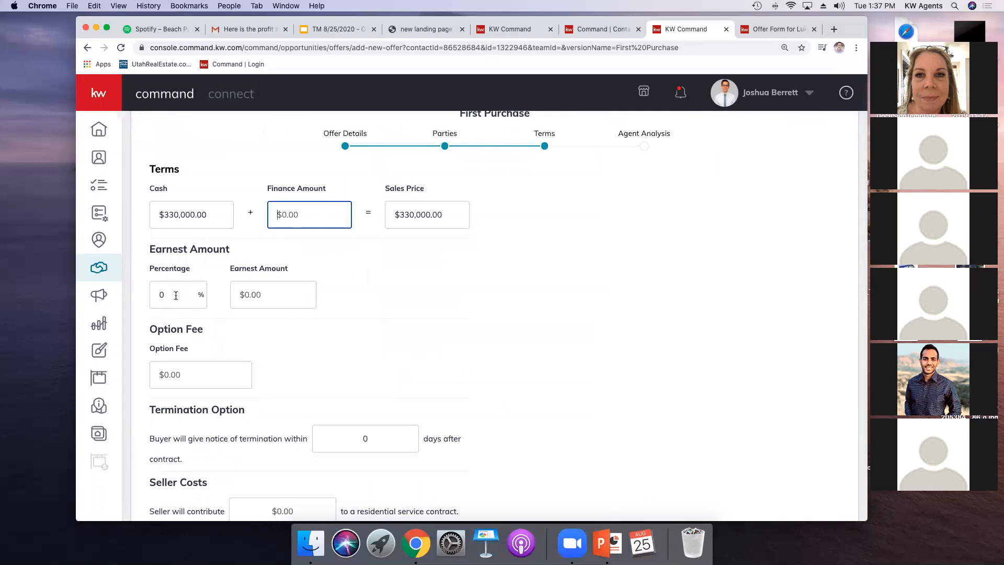
left_click(176, 296)
left_click_drag(175, 295, 2, 294)
type("1")
left_click(235, 319)
left_click(243, 294)
left_click(158, 291)
left_click_drag(158, 291, 150, 291)
key("BackSpace")
left_click(242, 294)
type("2789")
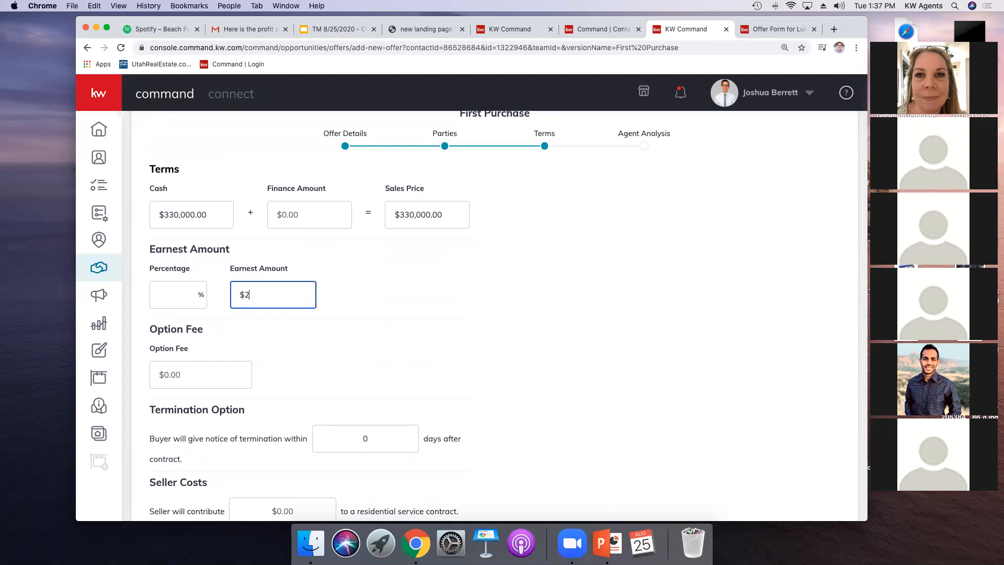
left_click(288, 322)
Step: Set the seller's contribution to settlement costs to $900, continue to Agent Analysis and save the offer
scroll(285, 323, "down", 3)
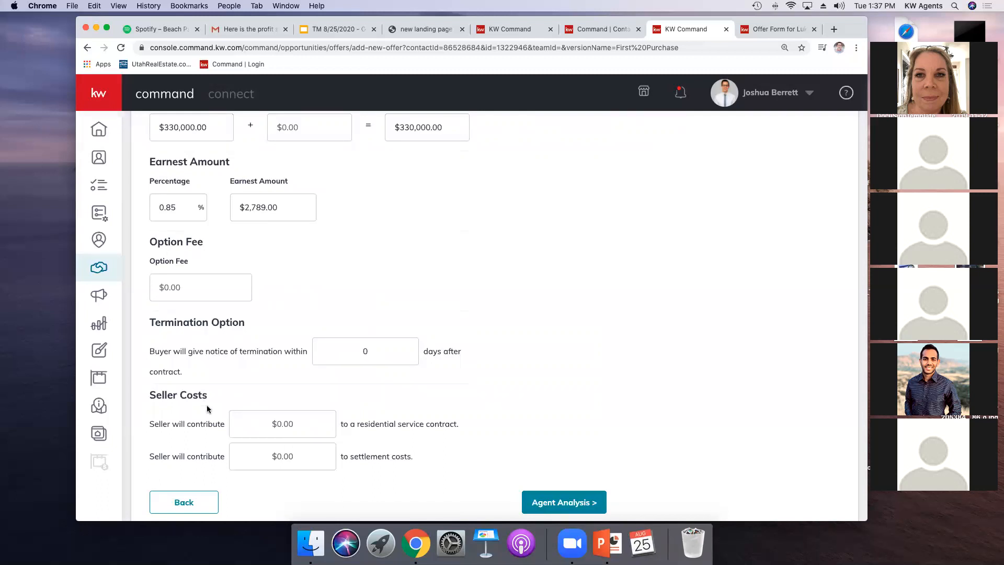
scroll(209, 414, "down", 1)
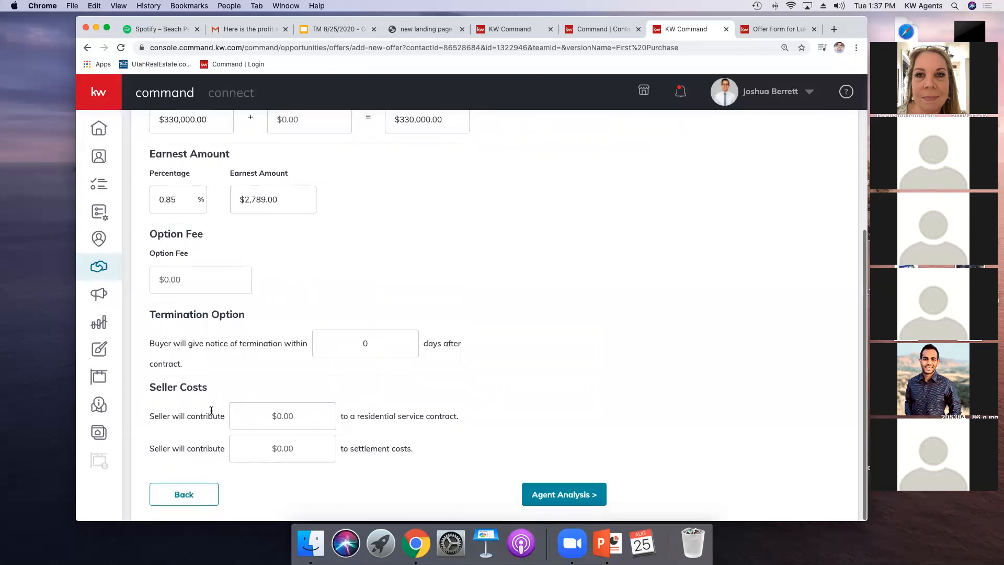
left_click(277, 449)
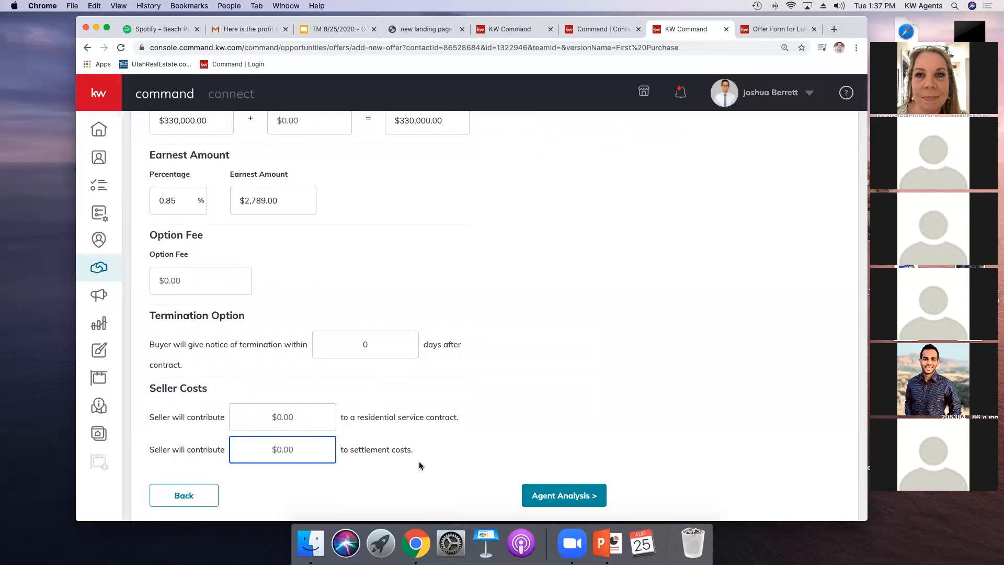
type("900")
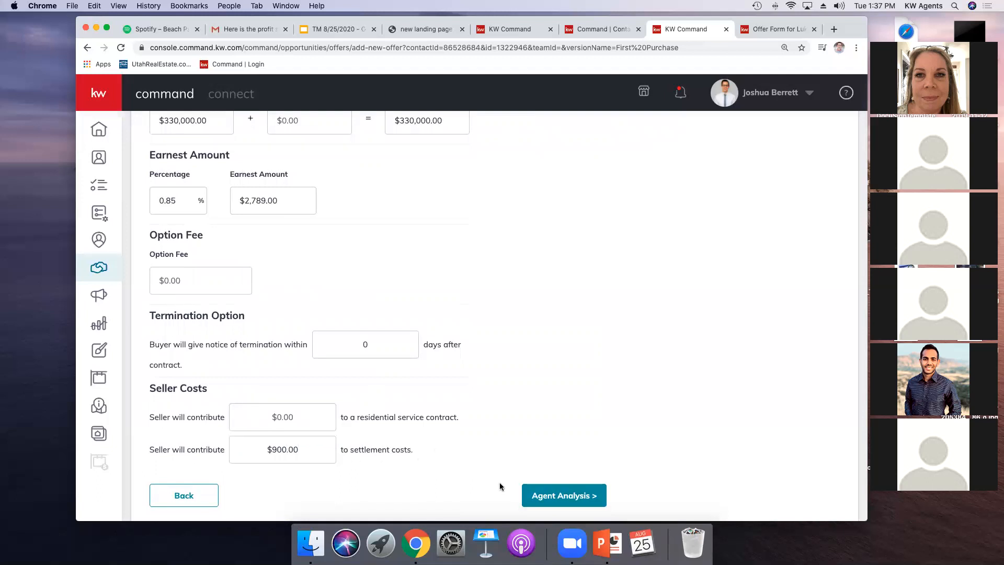
left_click(563, 495)
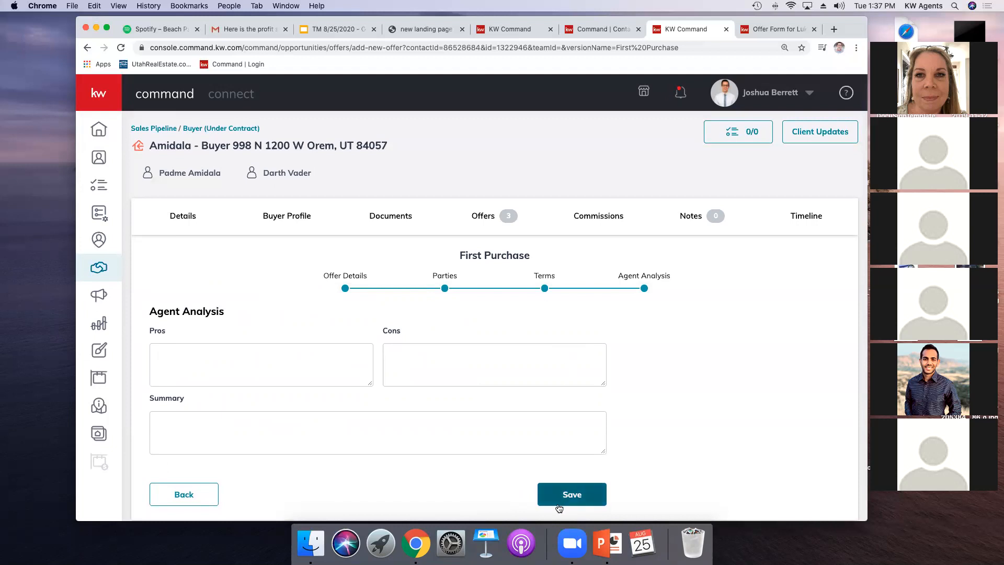
left_click(572, 494)
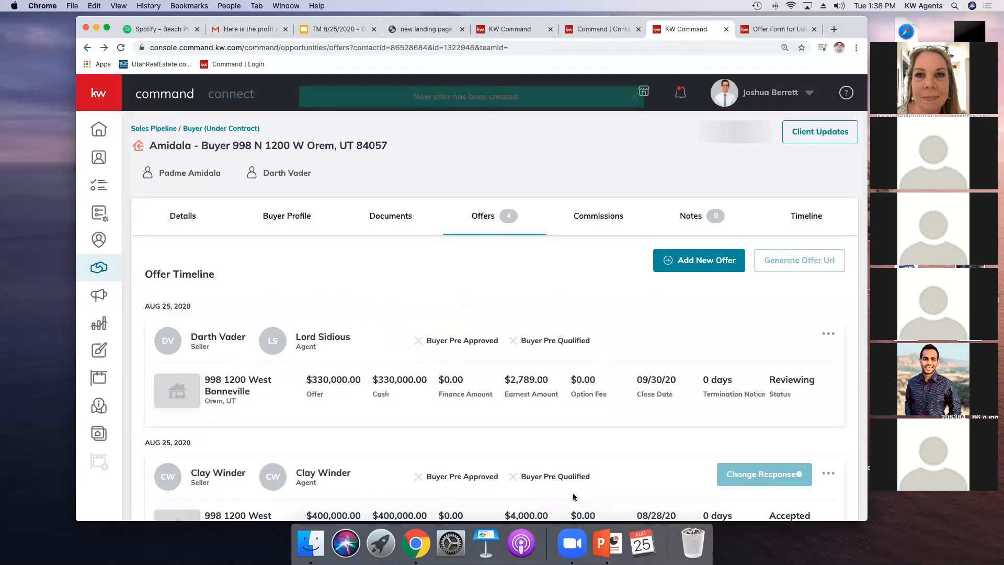
Step: Review the buyer opportunity's offer timeline, including the options menu of the accepted offer
scroll(574, 450, "down", 1)
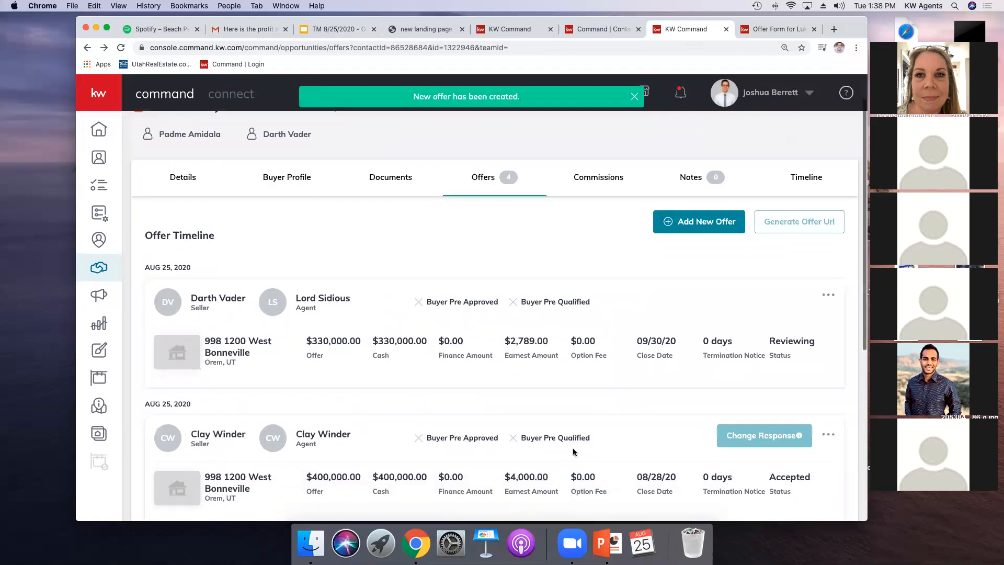
scroll(573, 452, "down", 3)
scroll(696, 355, "up", 3)
scroll(692, 346, "down", 3)
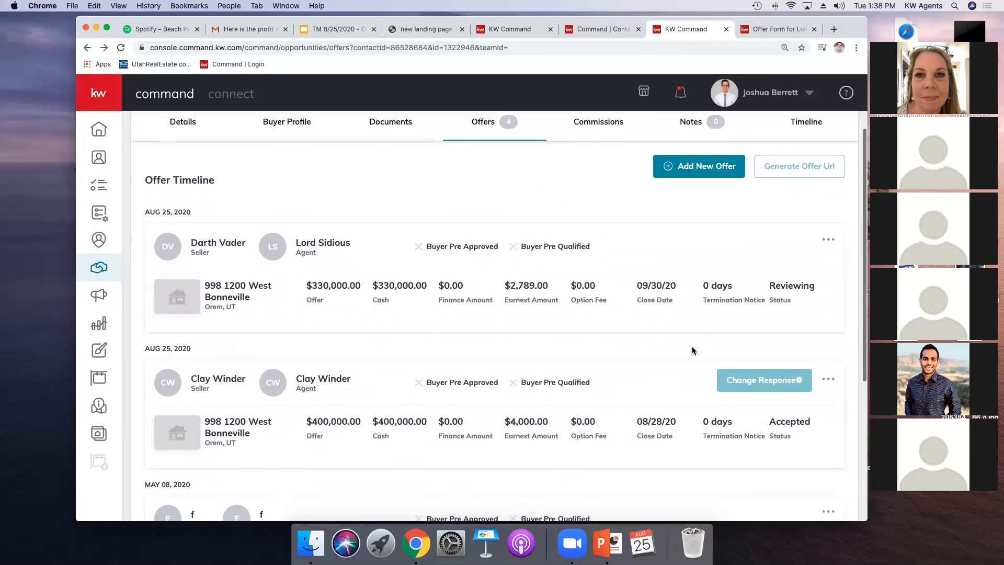
scroll(732, 390, "down", 3)
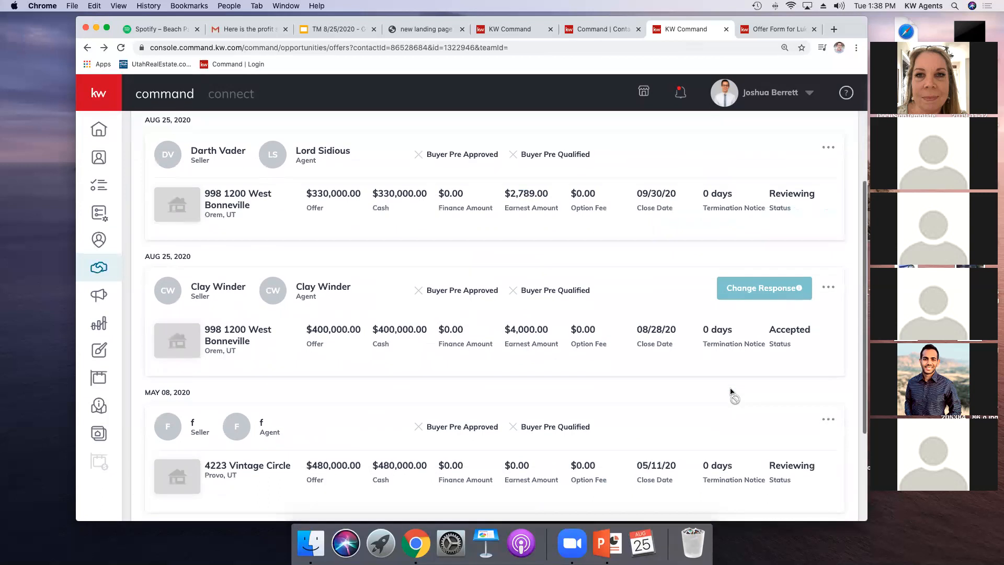
scroll(730, 387, "up", 5)
scroll(729, 387, "down", 3)
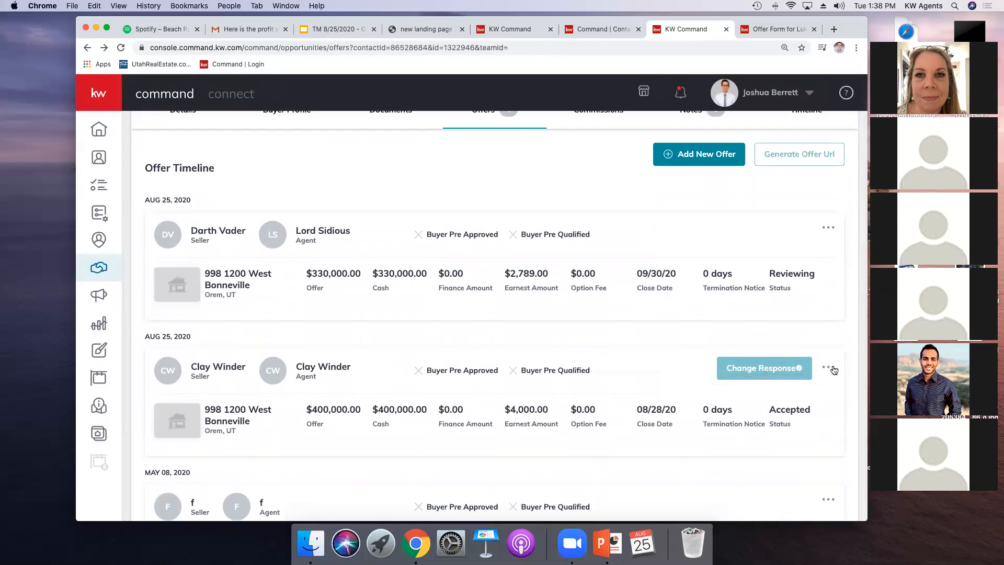
left_click(828, 367)
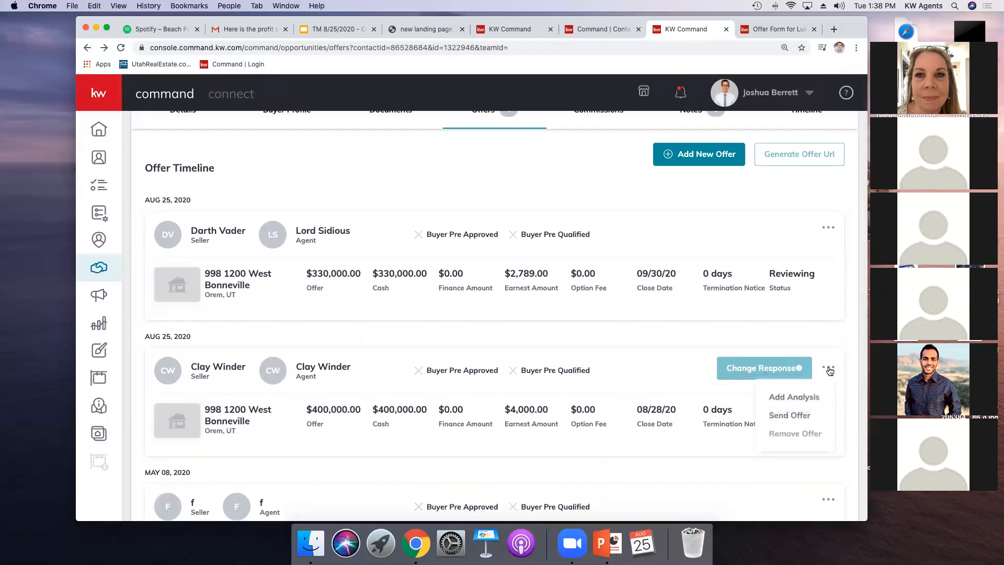
left_click(797, 434)
left_click(829, 370)
scroll(730, 386, "down", 2)
scroll(692, 391, "up", 3)
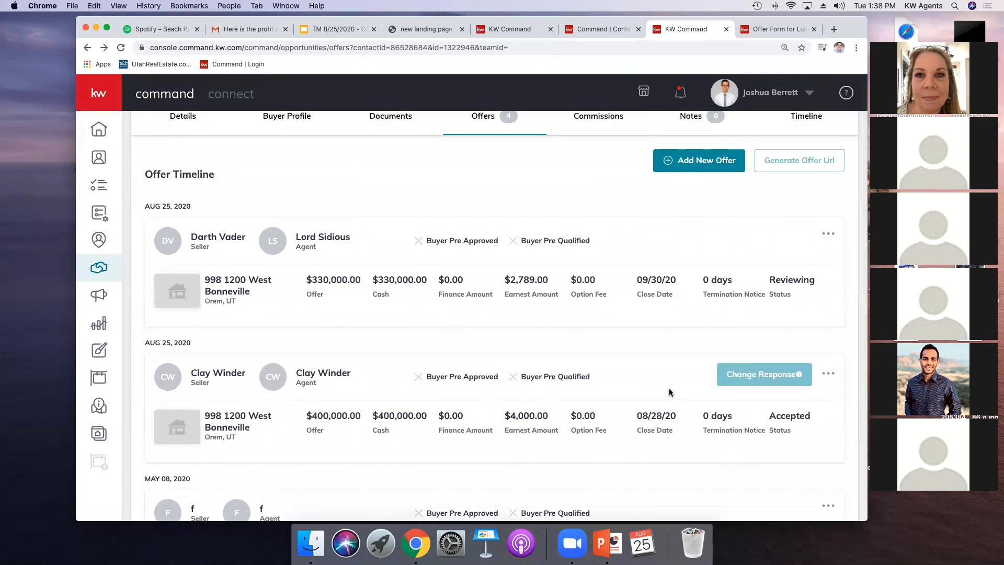
scroll(669, 394, "up", 2)
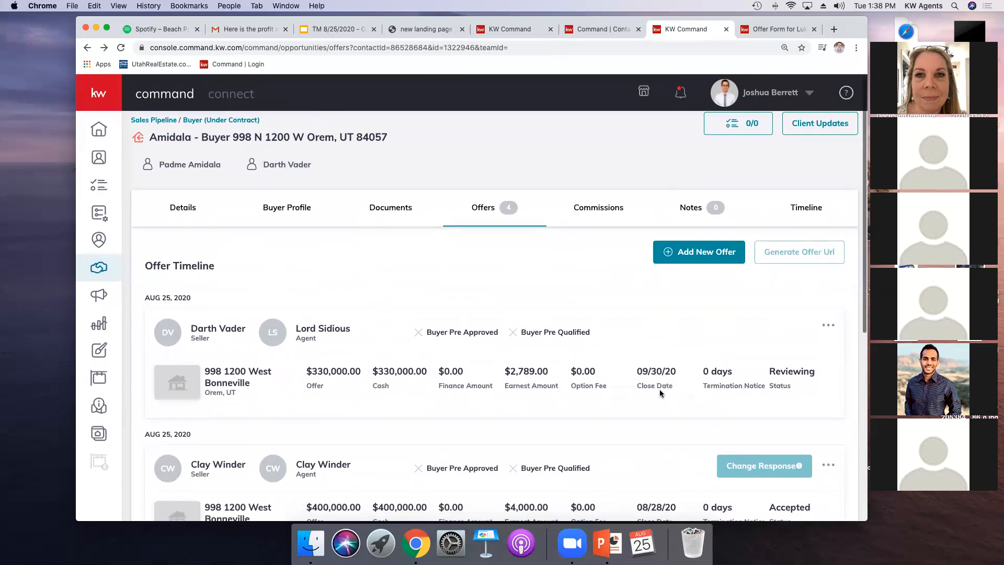
scroll(641, 357, "up", 1)
scroll(633, 334, "down", 3)
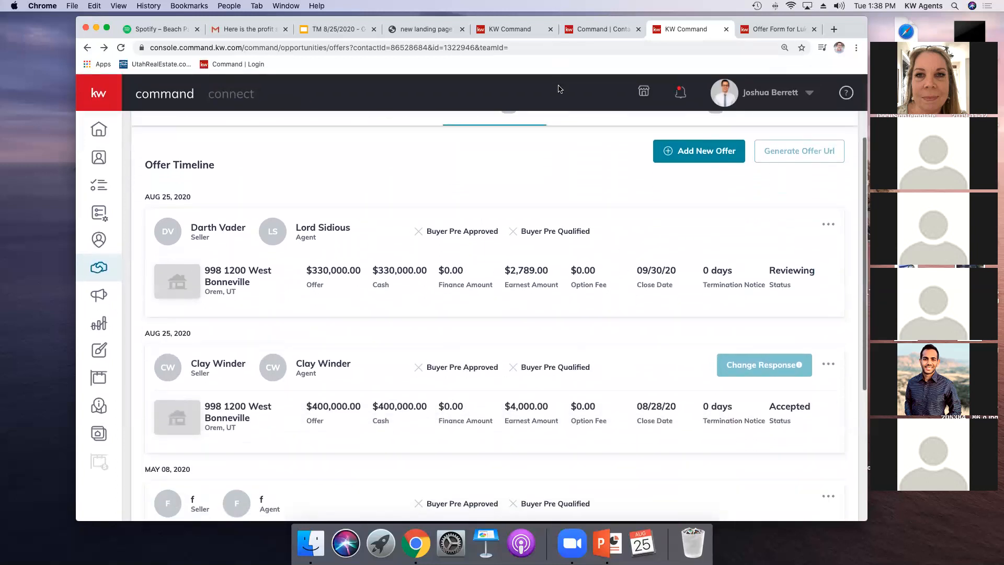
scroll(340, 267, "up", 3)
Step: Open the Amidala listing opportunity under contract from the pipeline and view its offers
left_click(105, 268)
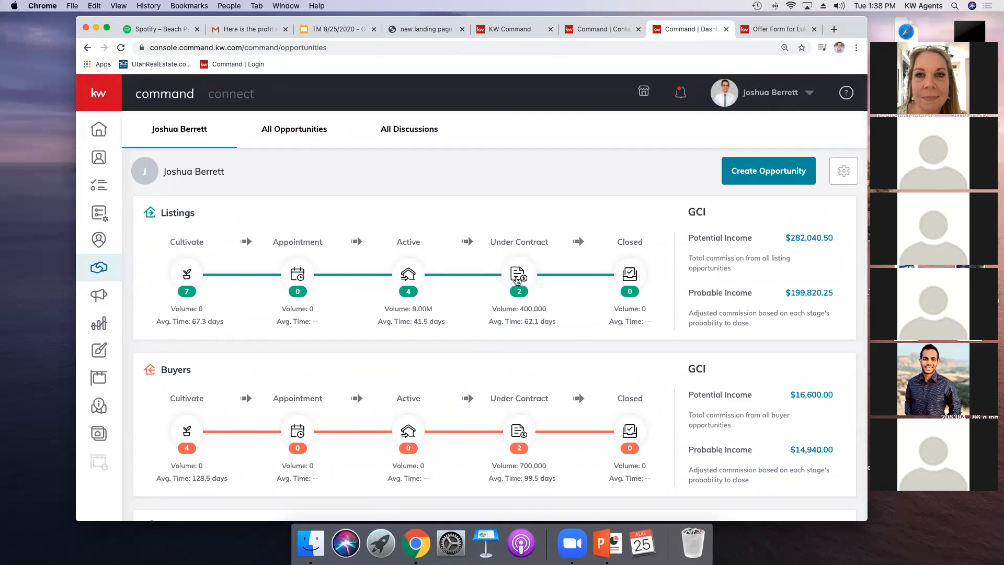
left_click(519, 275)
left_click(451, 291)
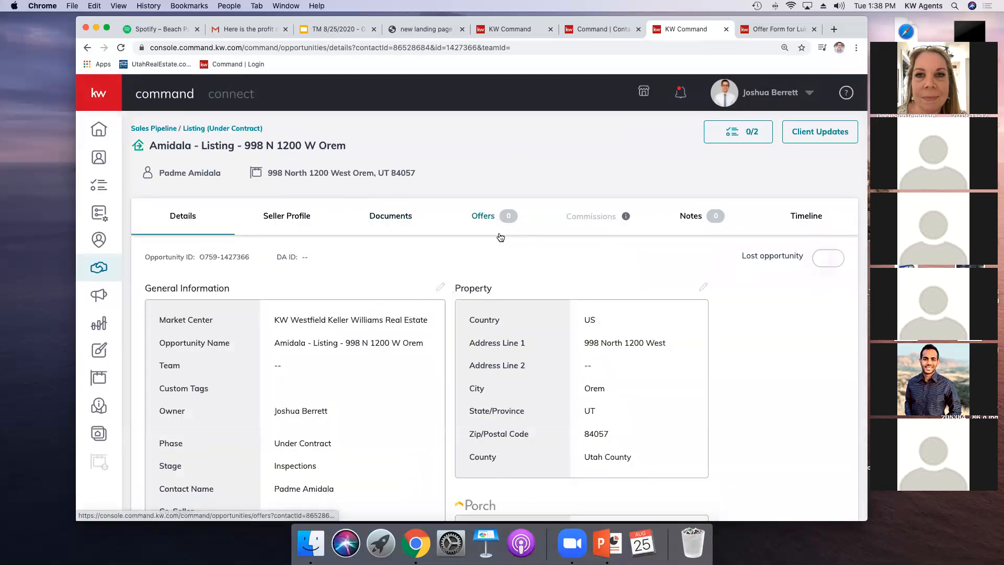
left_click(489, 218)
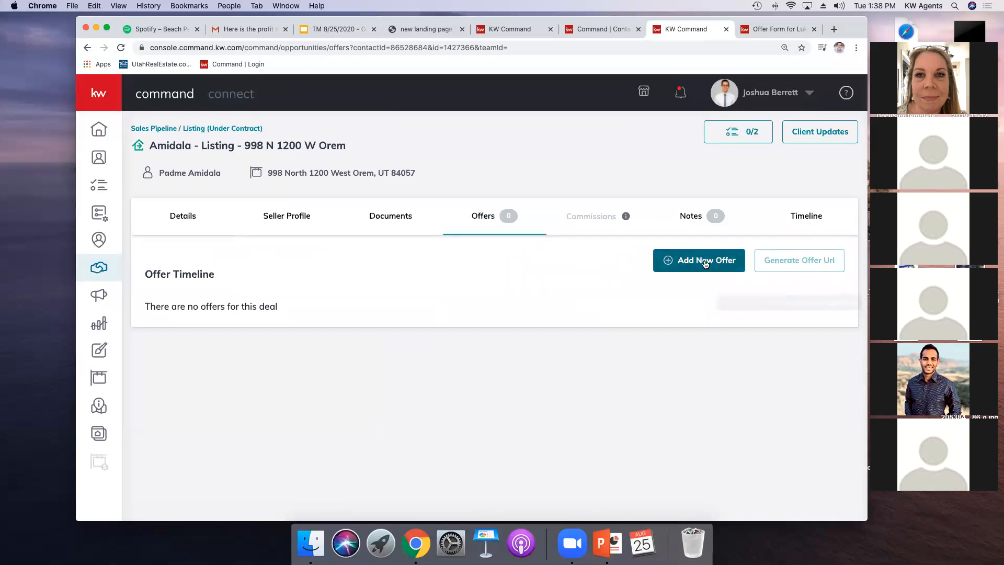
Step: Add a new offer version named Initial Offer
left_click(699, 260)
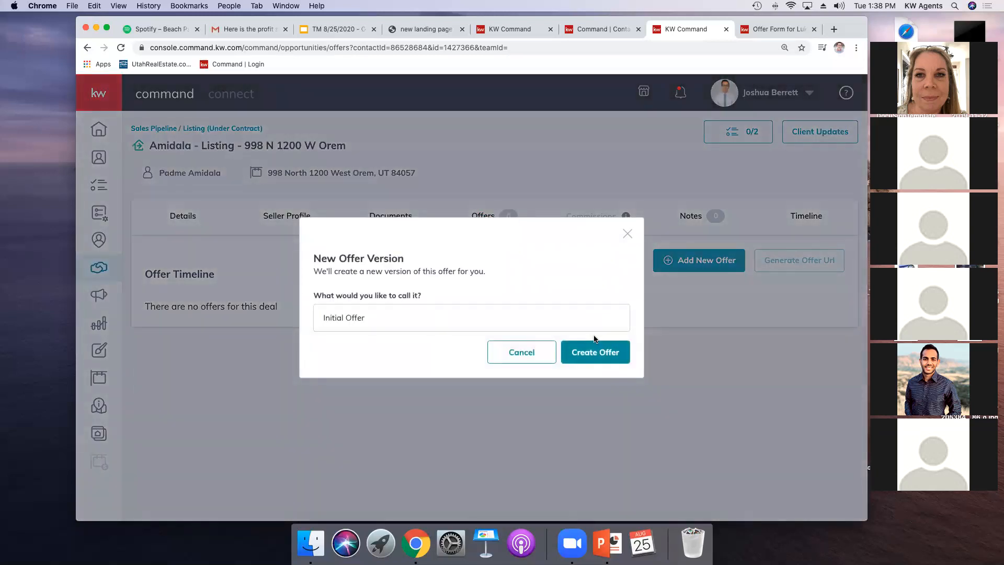
left_click(575, 323)
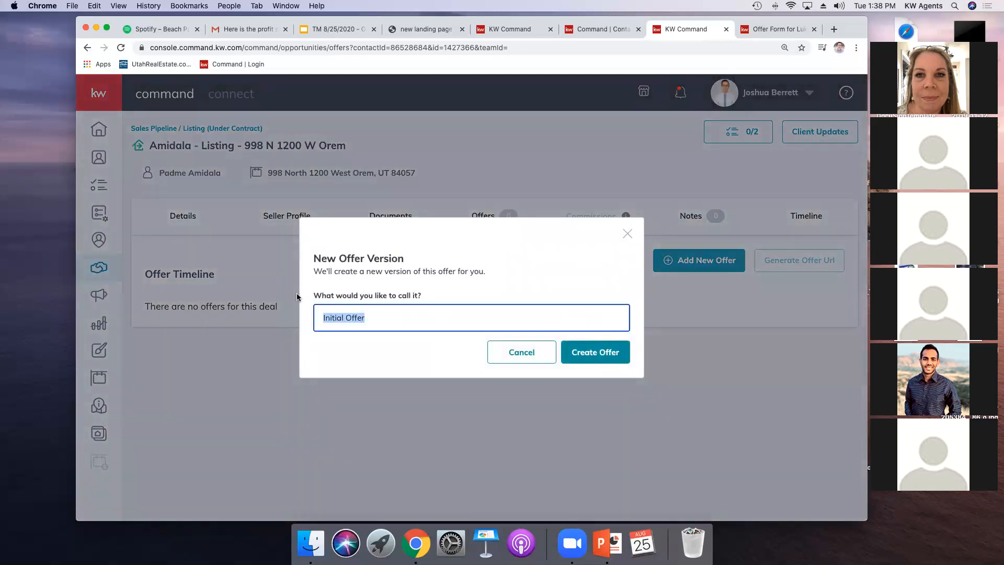
left_click(625, 352)
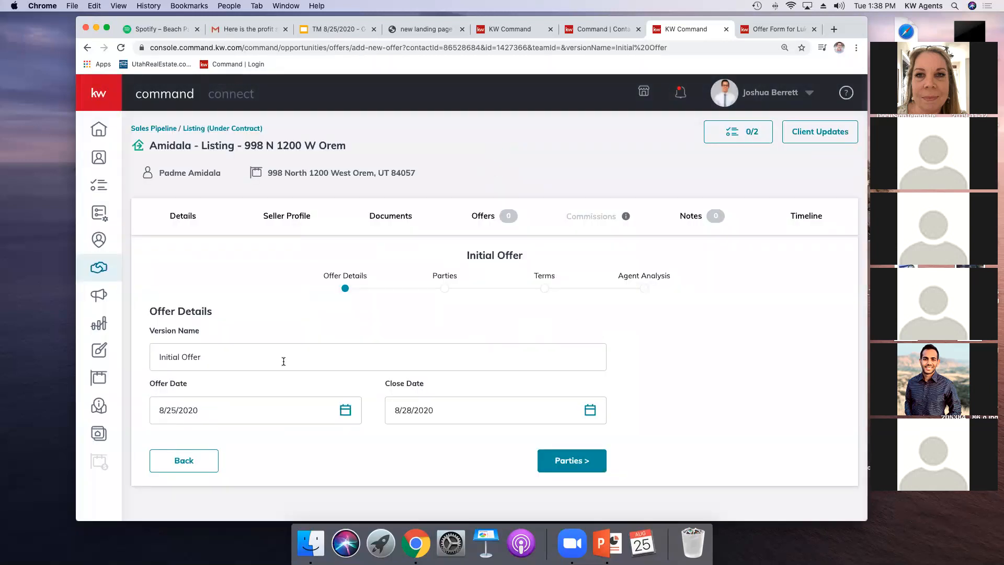
Step: Set the offer's close date to 8/29/2020 and continue to Parties
left_click(591, 410)
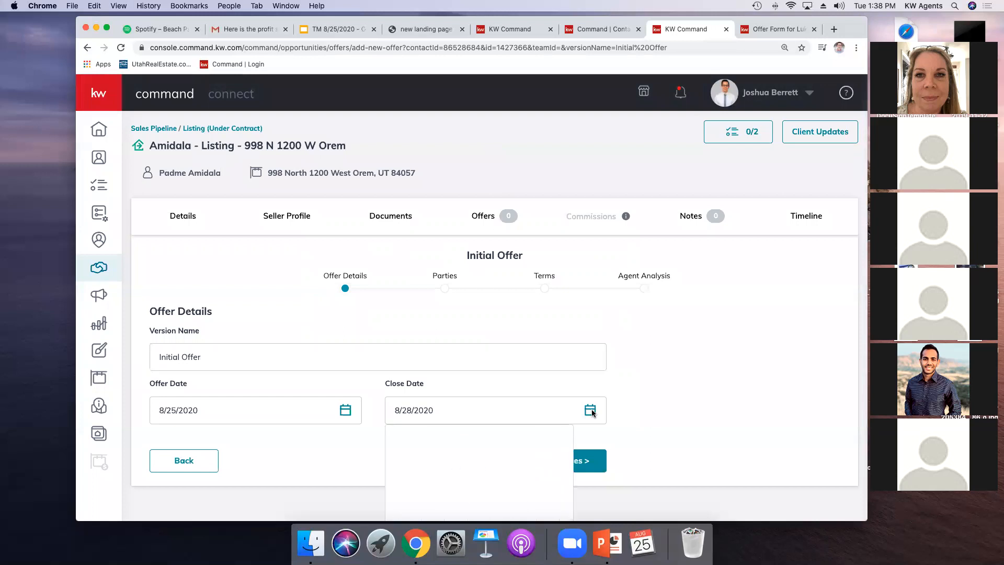
scroll(510, 430, "down", 3)
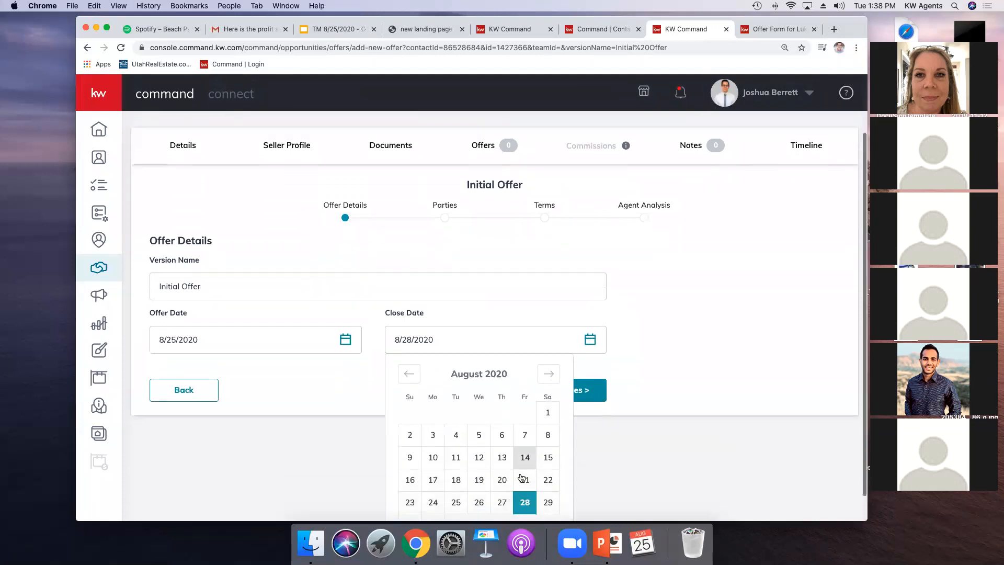
left_click(548, 472)
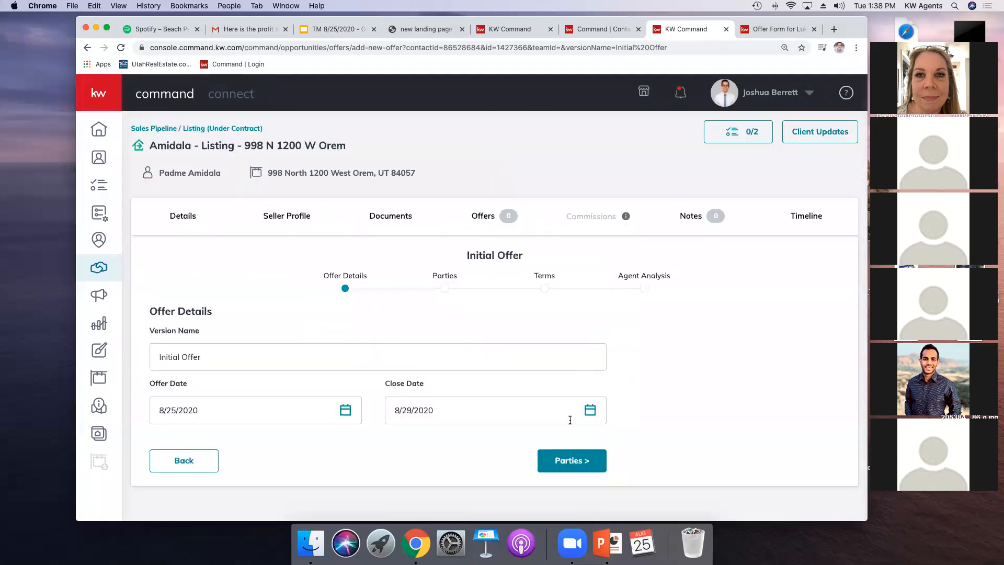
left_click(565, 460)
Step: Enter f as the buyer's name and continue to Terms
scroll(458, 419, "down", 5)
left_click(180, 222)
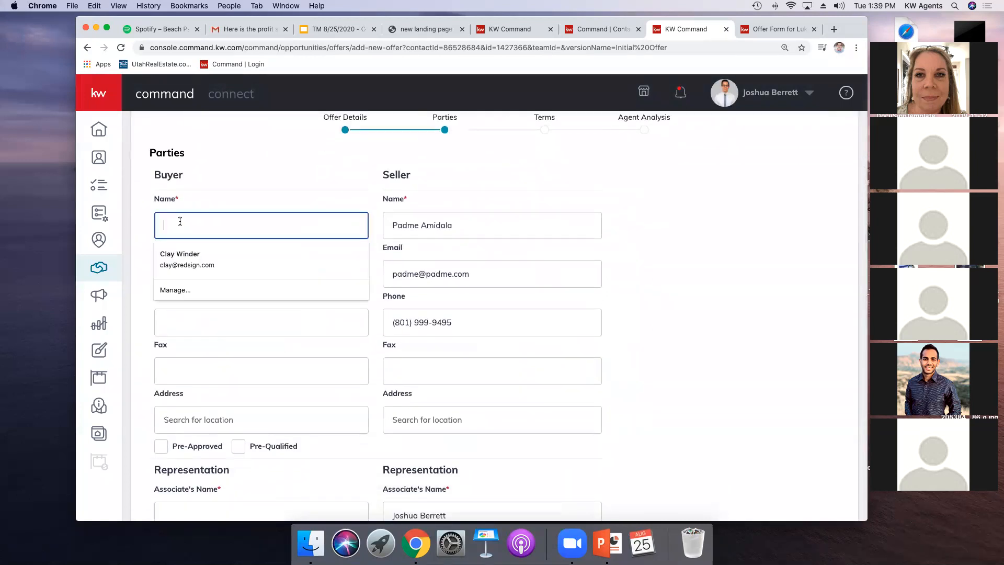
scroll(188, 246, "down", 4)
left_click(201, 349)
type("f")
left_click(571, 495)
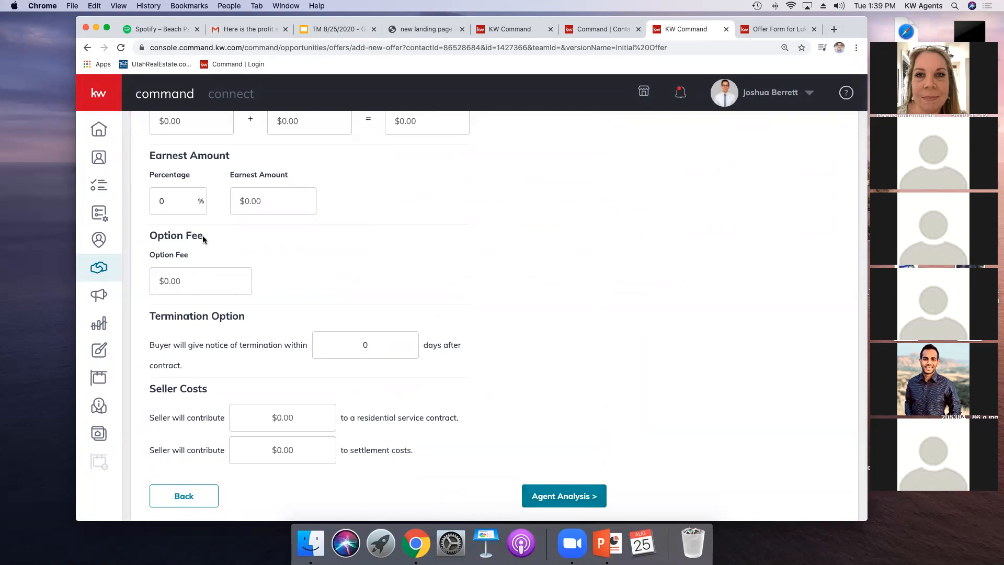
Step: Set the cash amount to $1,000, continue to Agent Analysis and save the offer
left_click(560, 495)
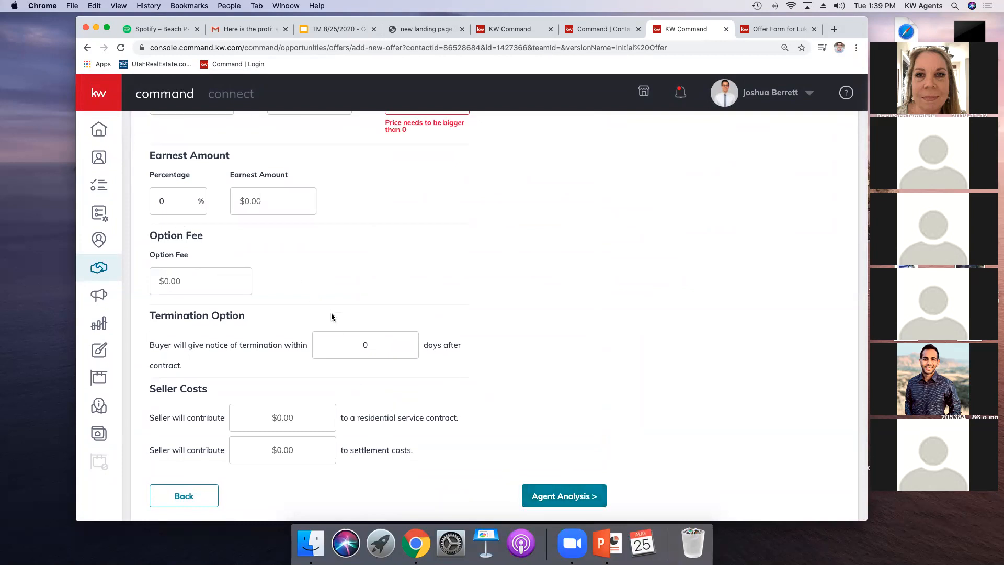
scroll(332, 317, "up", 2)
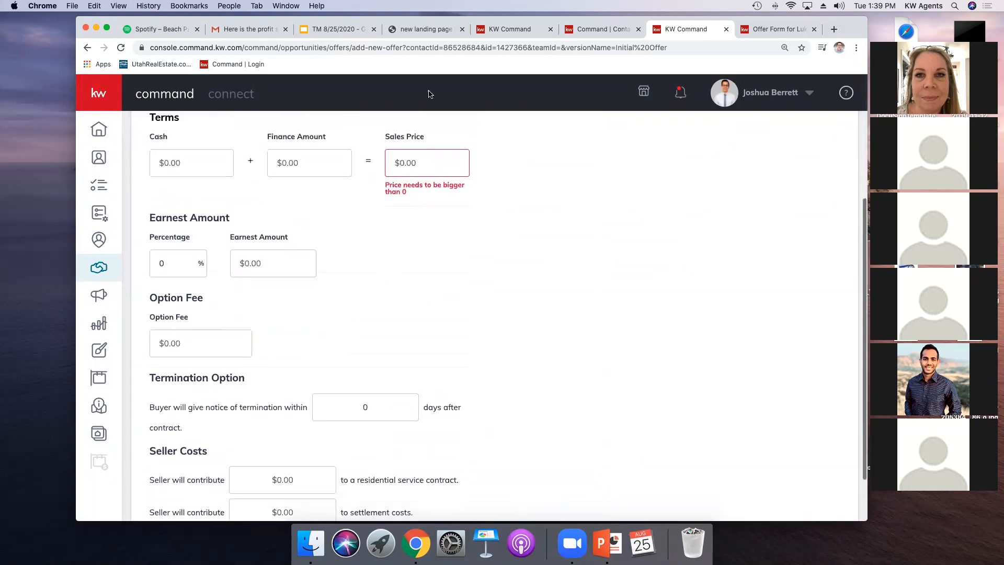
left_click(178, 161)
type("1000")
left_click(482, 464)
scroll(484, 460, "down", 2)
left_click(530, 492)
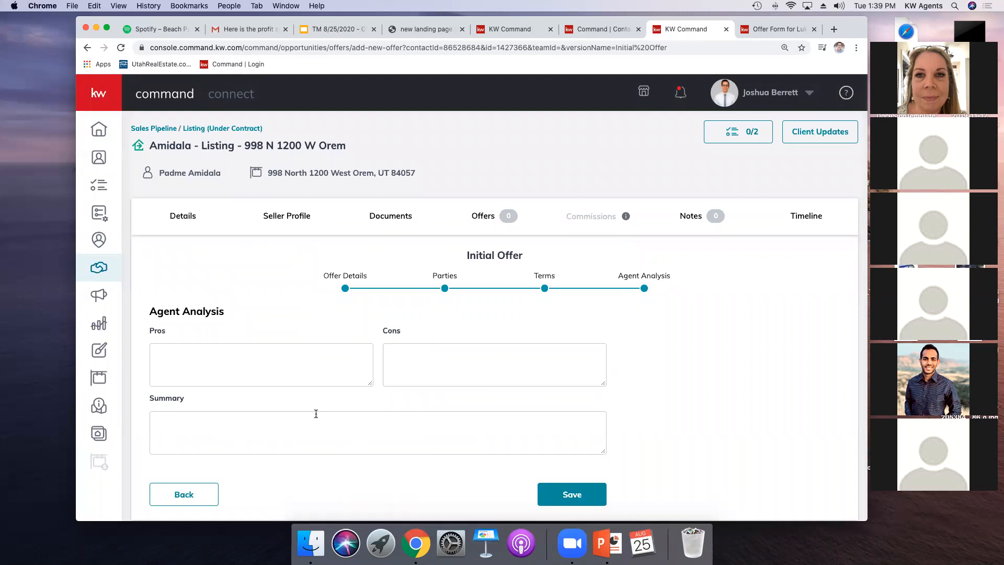
left_click(561, 502)
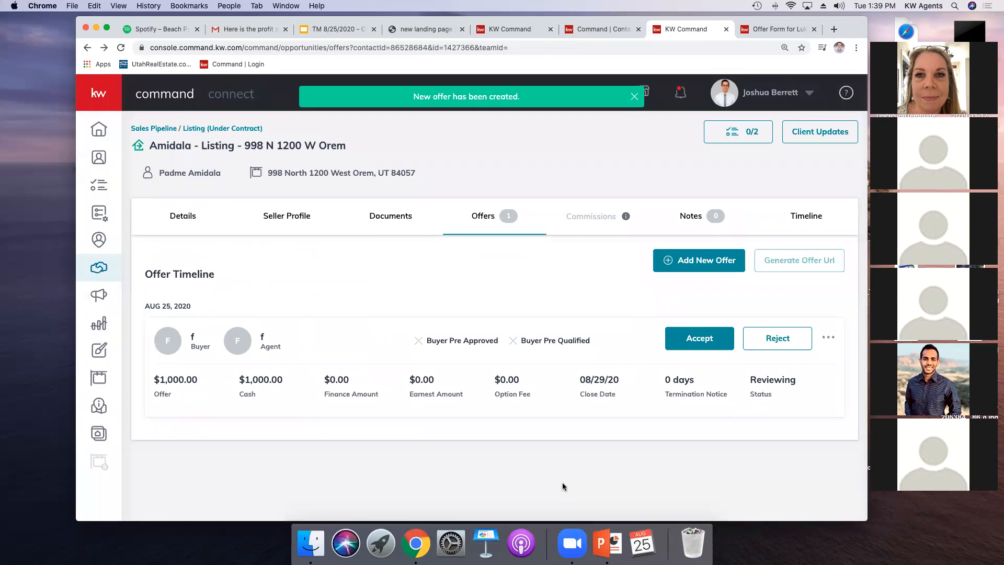
Step: Accept the new offer and open the listing's commissions
left_click(696, 335)
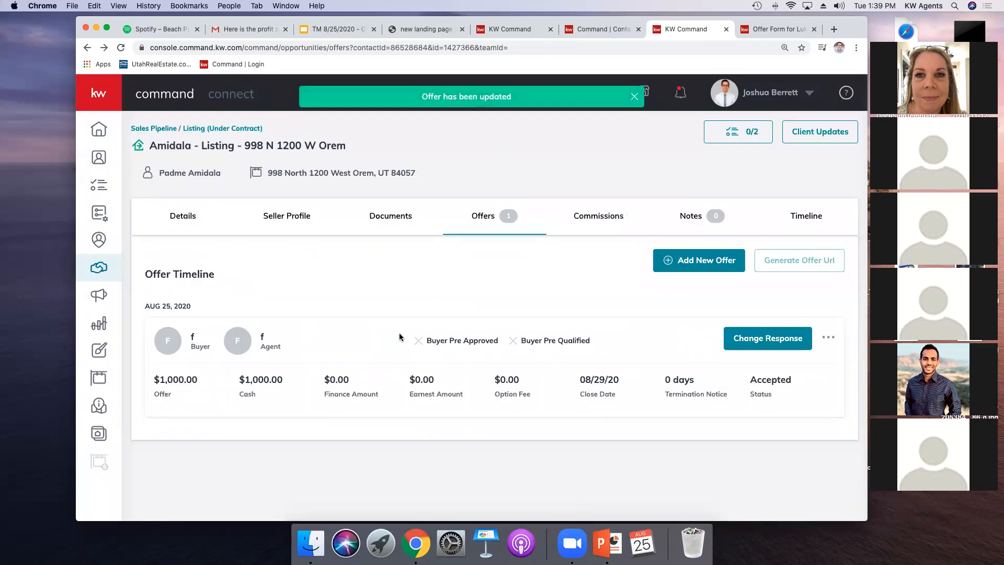
left_click(603, 219)
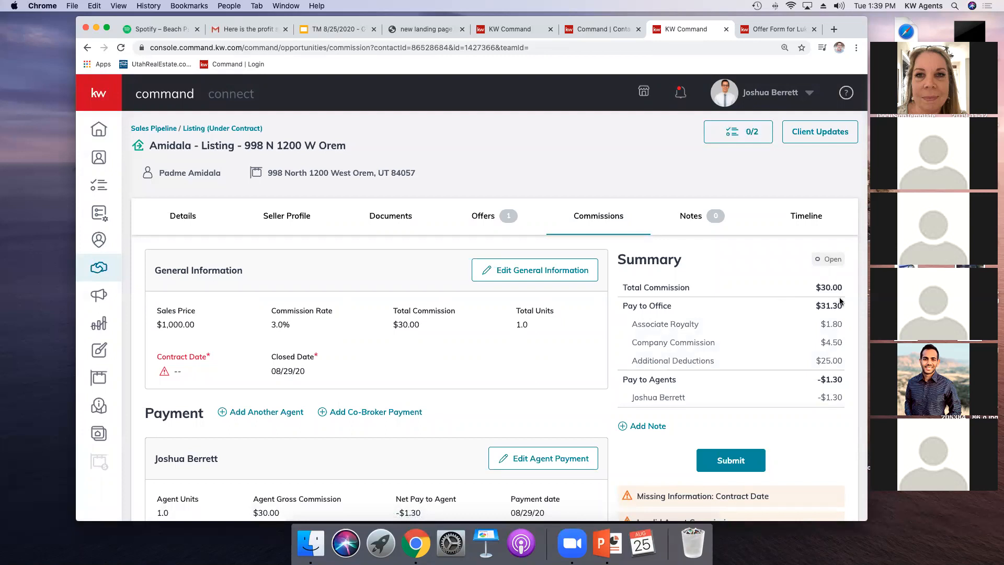
Step: Edit the commission general information, setting the sales price to $1,000,000.00 and the contract date to 8/25/2020, and save
left_click(548, 273)
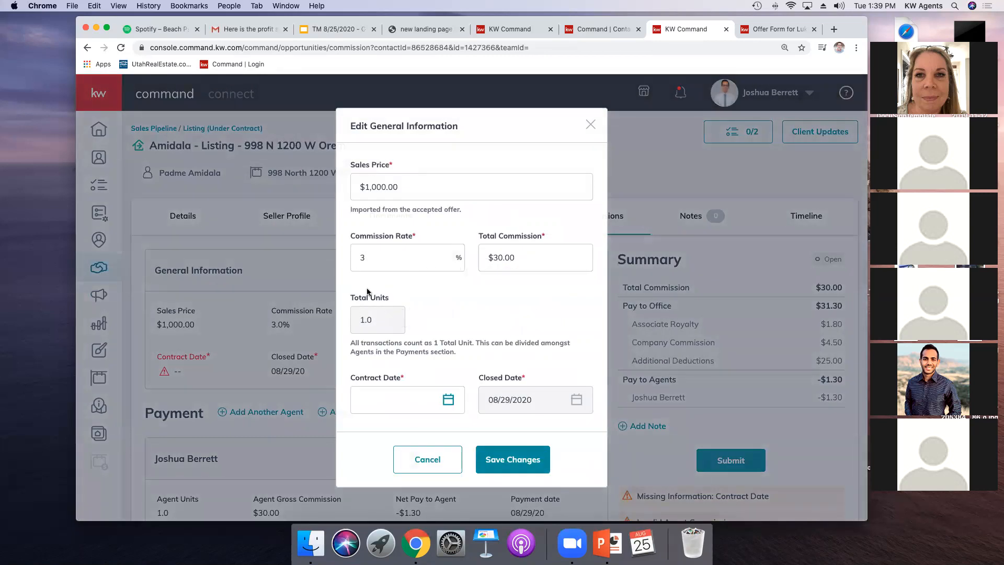
left_click(383, 190)
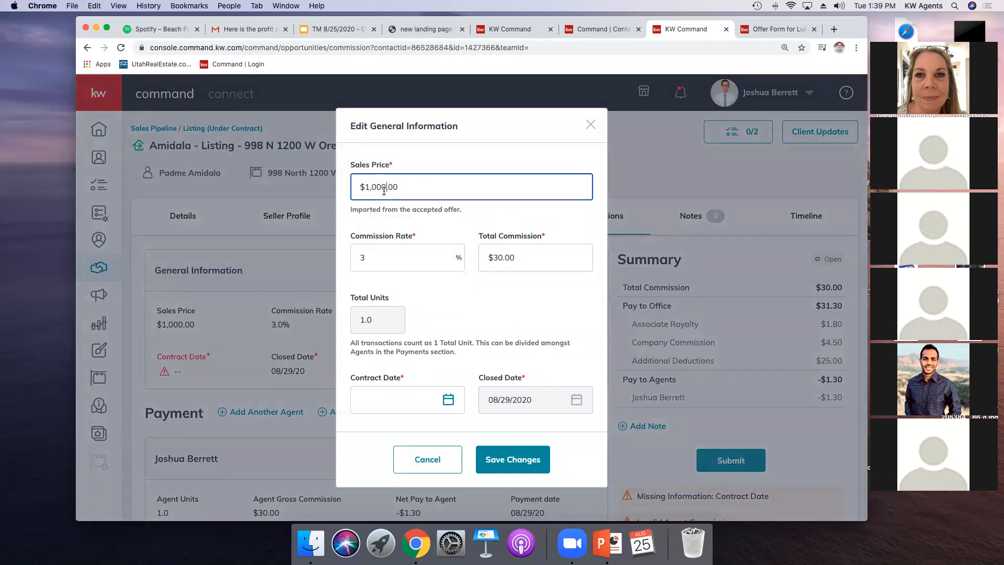
type("000")
left_click(489, 225)
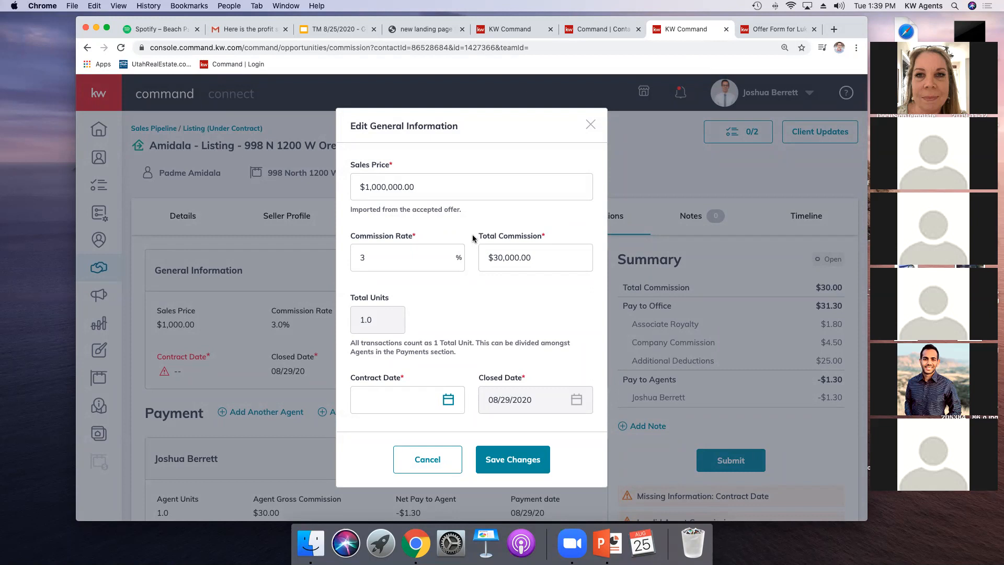
left_click(520, 463)
left_click(407, 393)
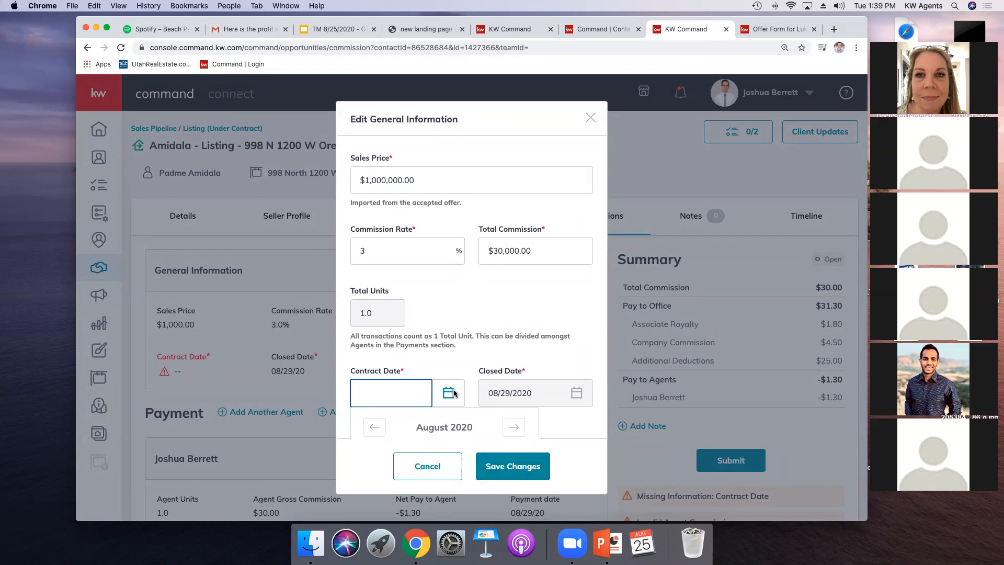
scroll(453, 402, "down", 5)
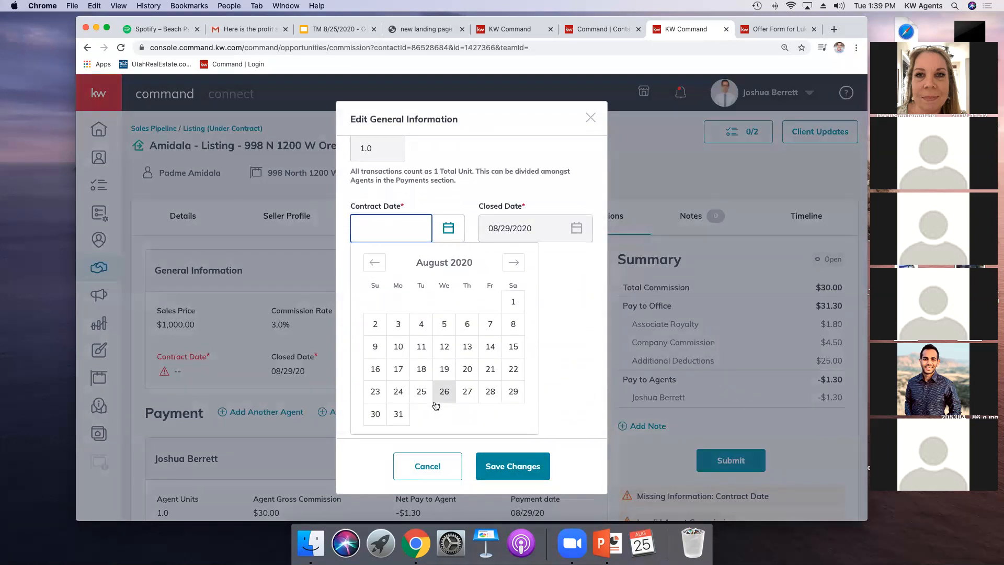
left_click(419, 392)
left_click(526, 464)
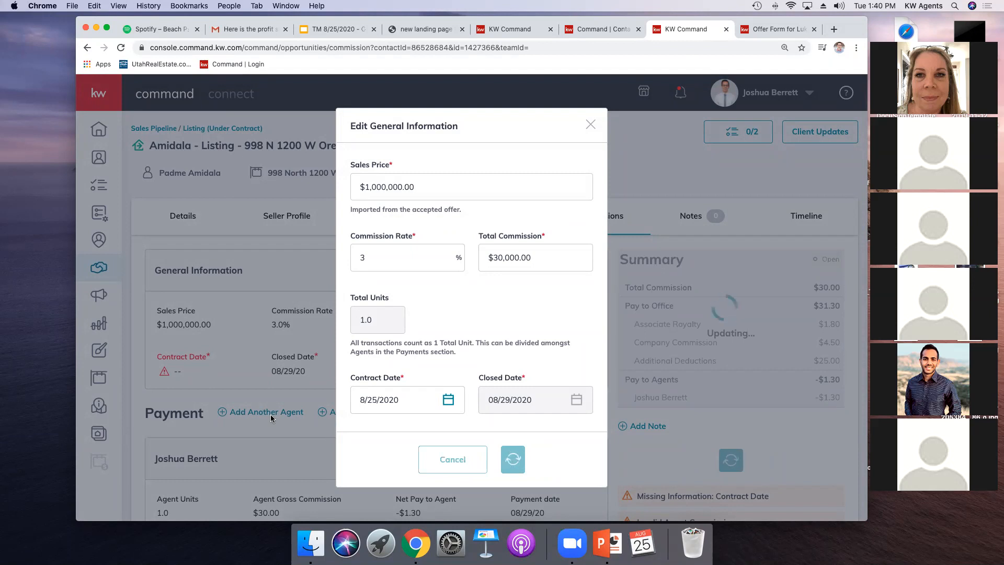
Step: Close the general information dialog and reload the commissions page
scroll(447, 344, "down", 4)
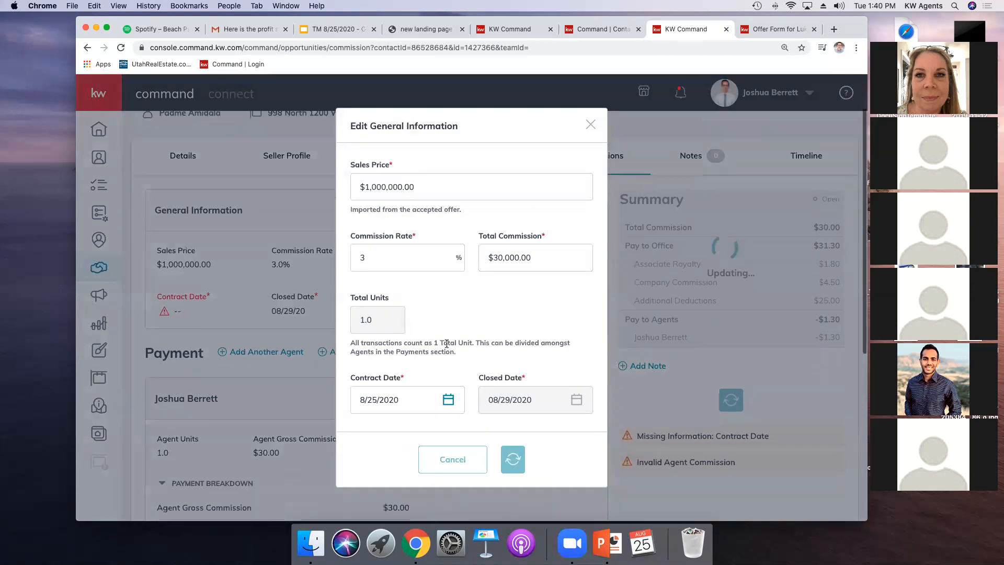
scroll(446, 345, "up", 5)
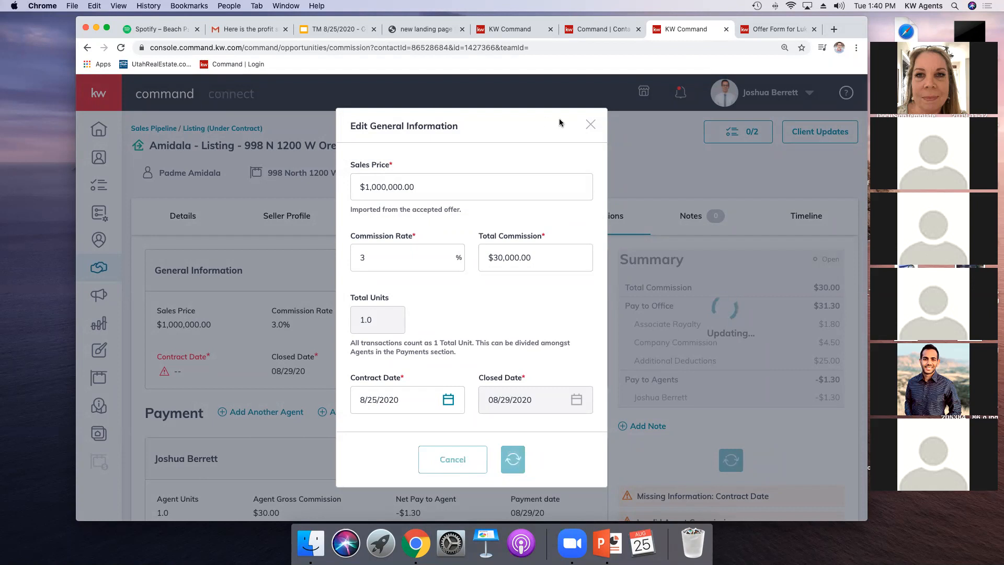
left_click(591, 125)
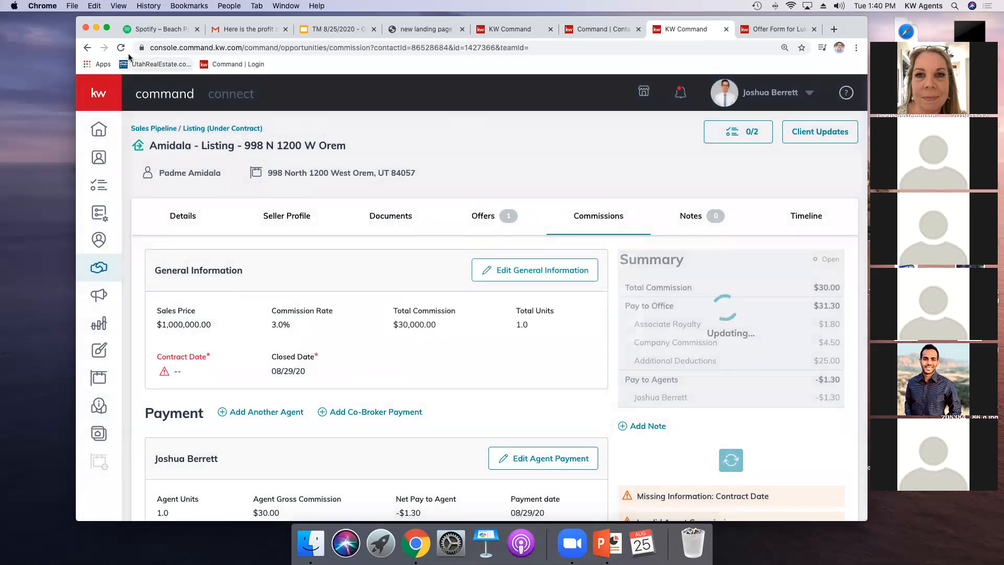
left_click(121, 48)
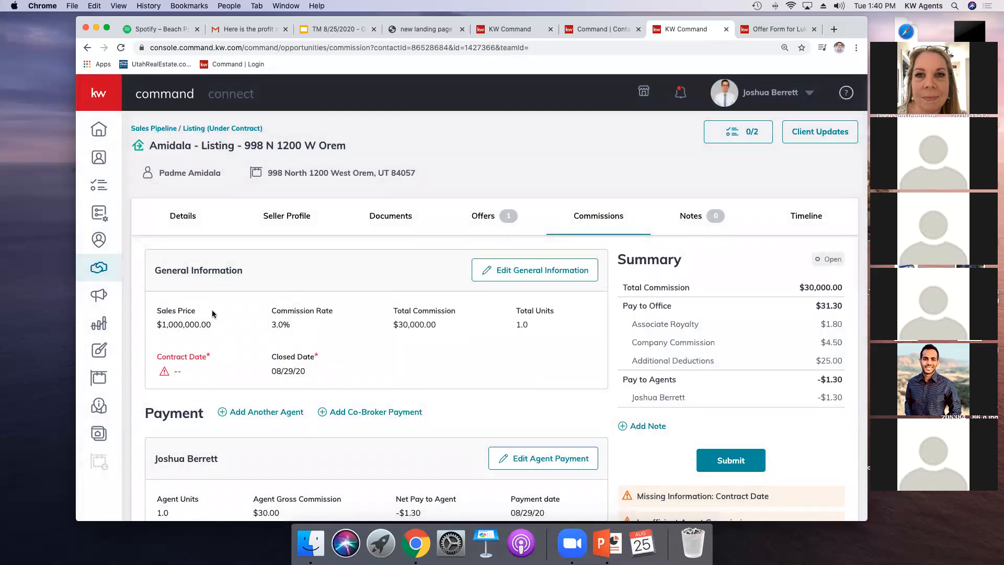
Step: Review the commission general information dialog and the offer's action options, returning to commissions
left_click(500, 272)
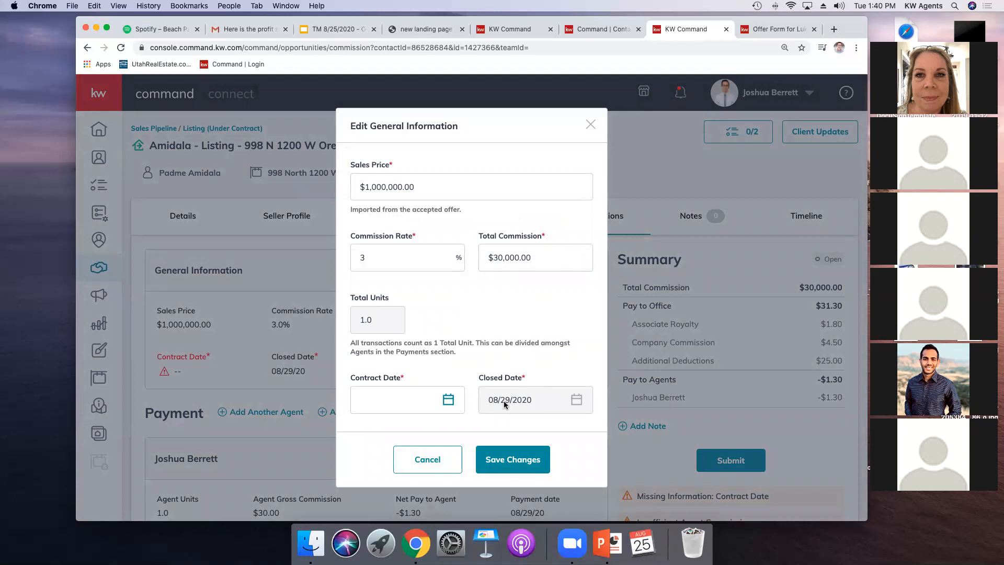
left_click(591, 124)
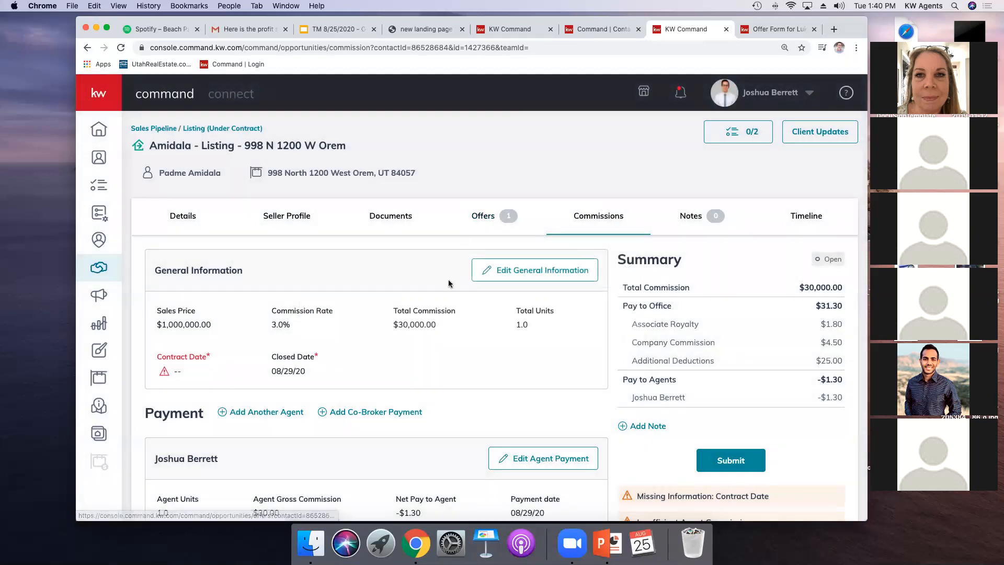
left_click(483, 215)
left_click(828, 337)
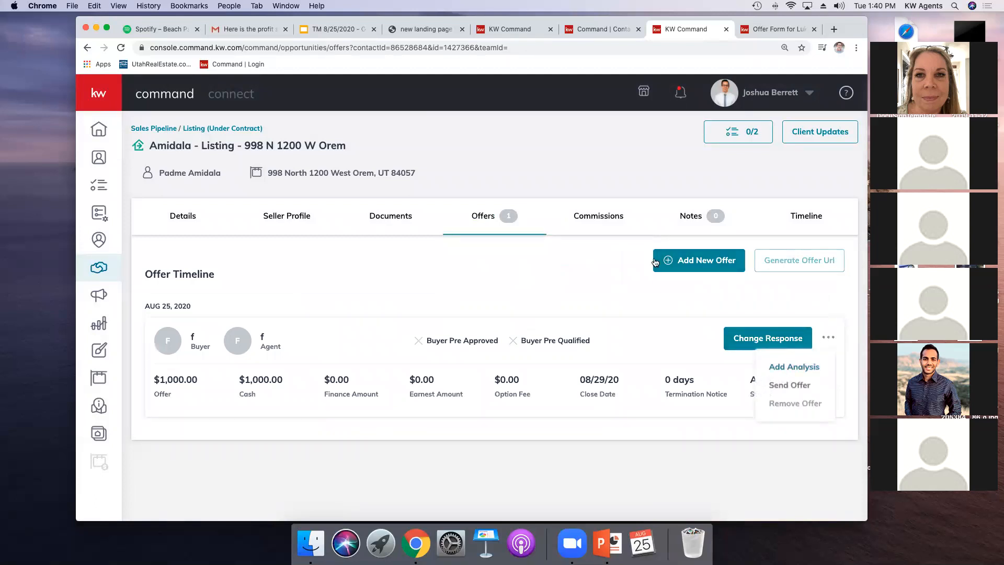
left_click(604, 222)
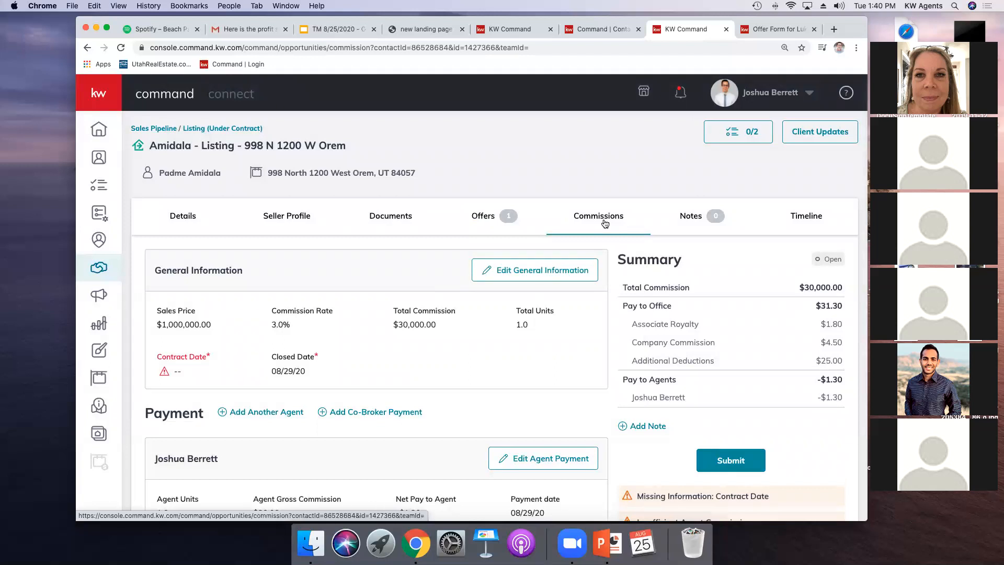
Step: Set the commission contract date to 8/25/2020 and save the general information
left_click(570, 270)
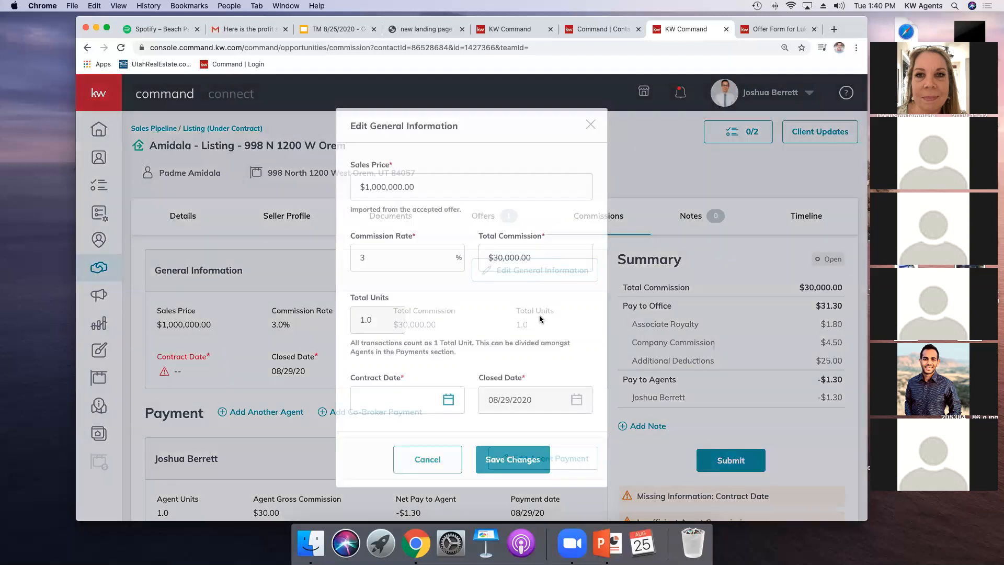
left_click(447, 400)
scroll(447, 416, "down", 3)
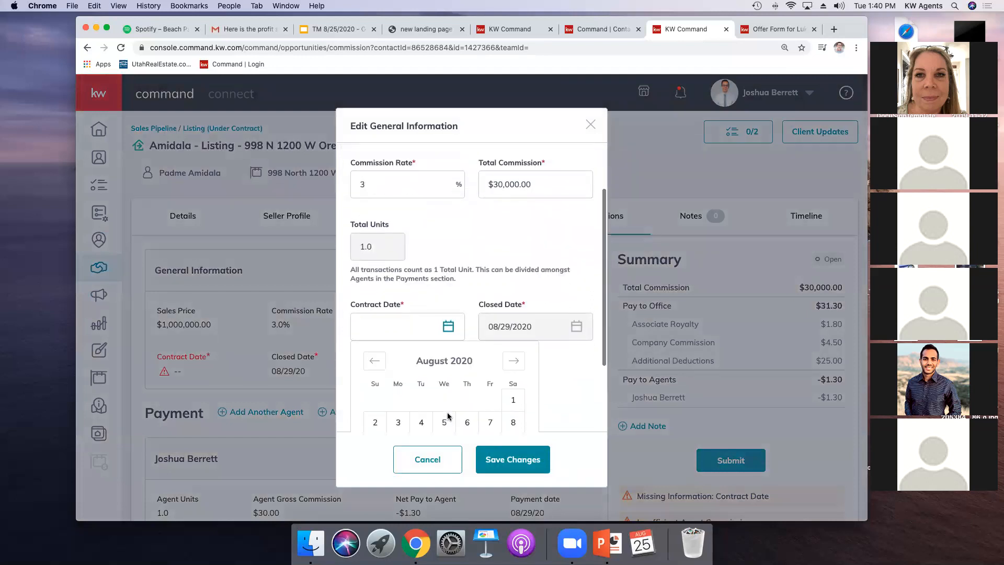
left_click(420, 385)
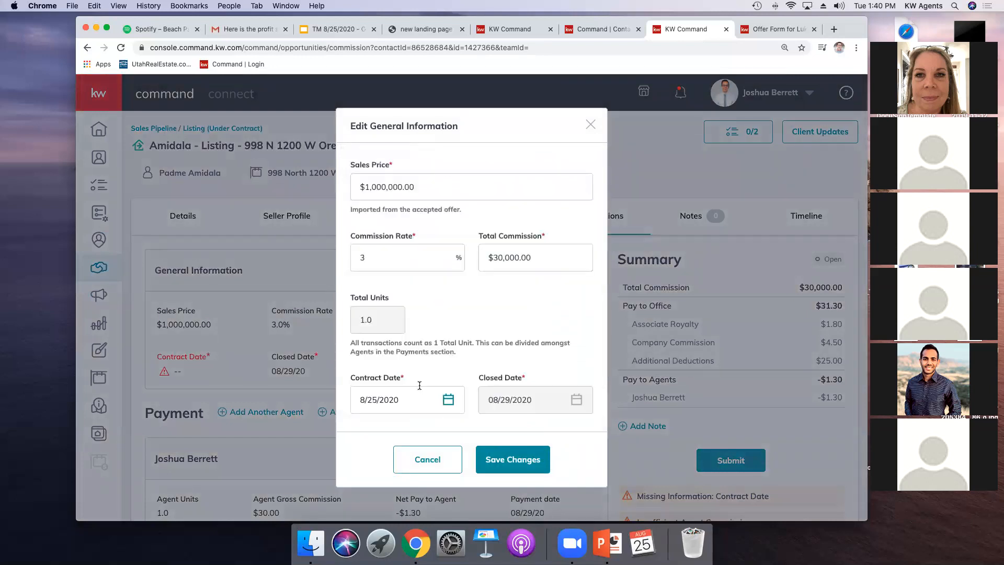
scroll(508, 282, "down", 2)
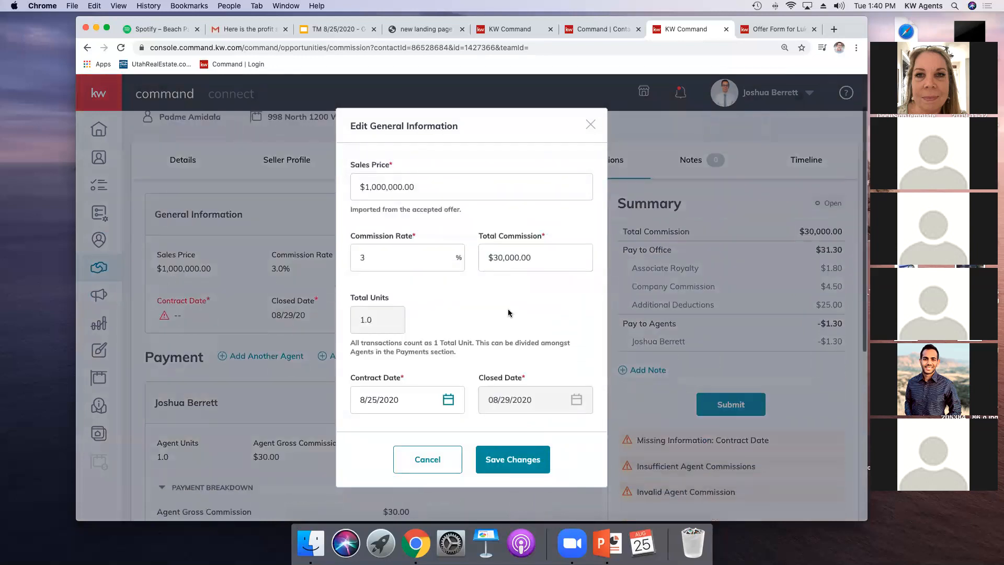
left_click(505, 460)
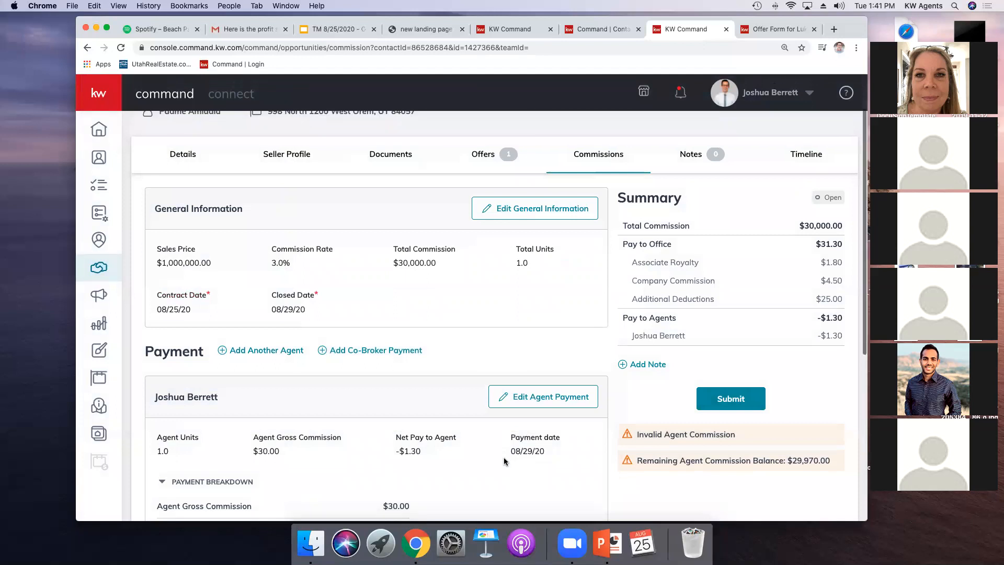
Step: Change the accepted offer's response back to reviewing, confirming the warning
scroll(505, 460, "down", 1)
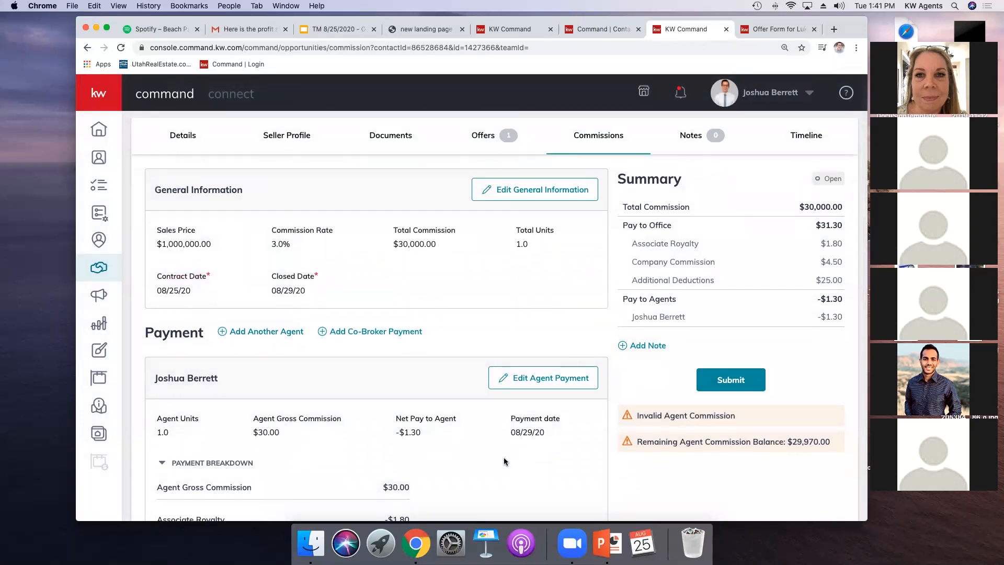
scroll(504, 461, "up", 1)
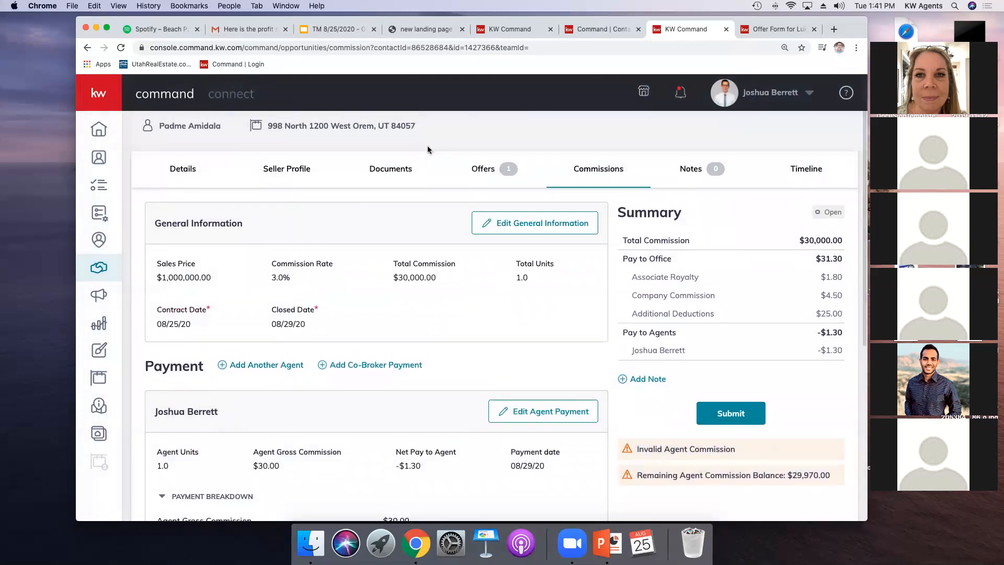
left_click(484, 166)
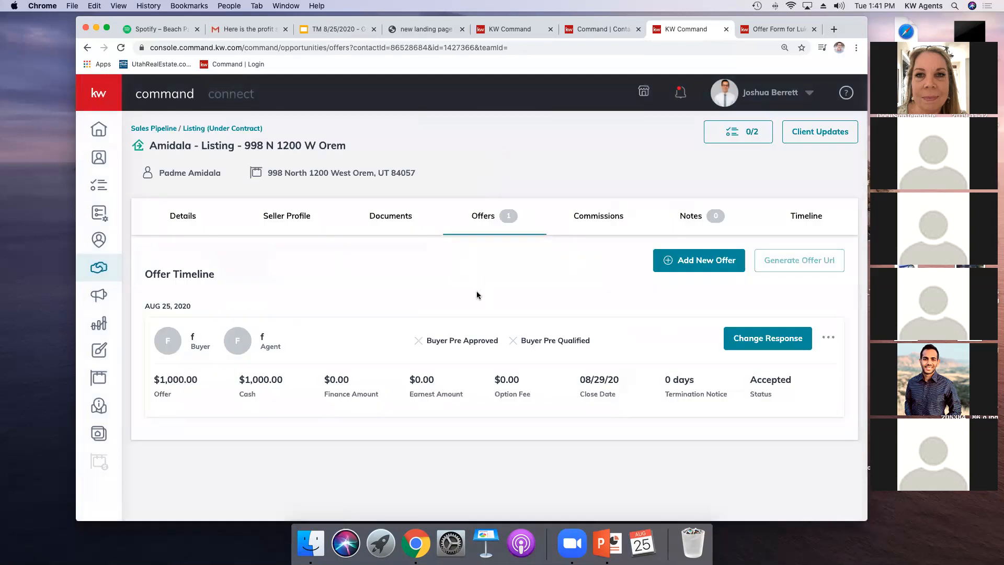
left_click(828, 337)
left_click(769, 328)
left_click(506, 335)
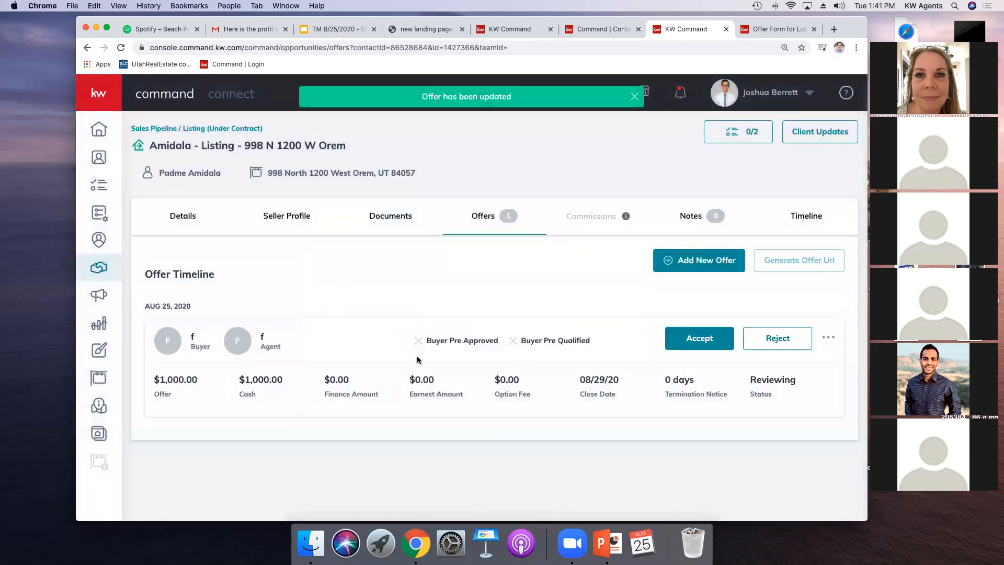
Step: Edit the offer's close date to 9/30/2020 and save the offer
left_click(831, 339)
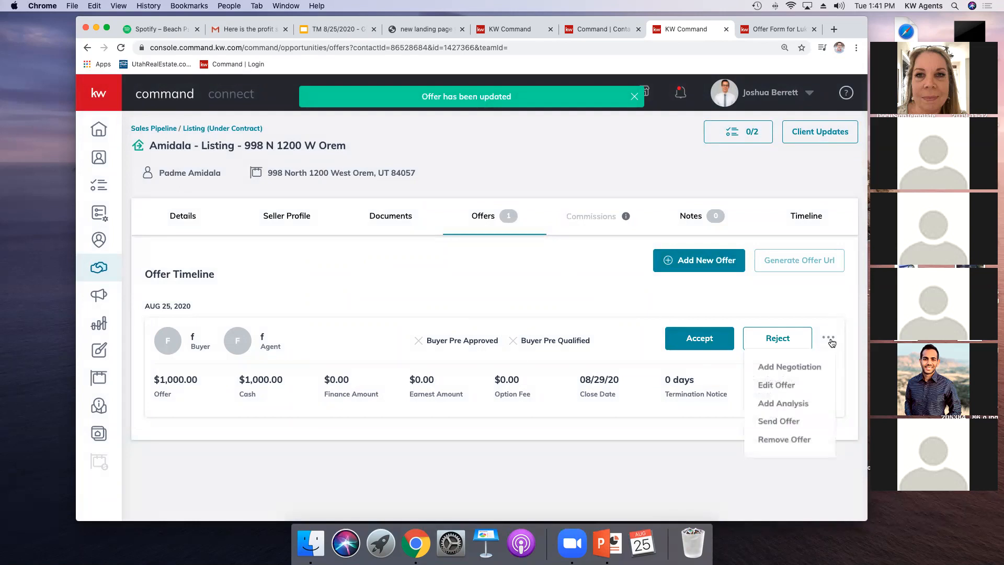
left_click(795, 386)
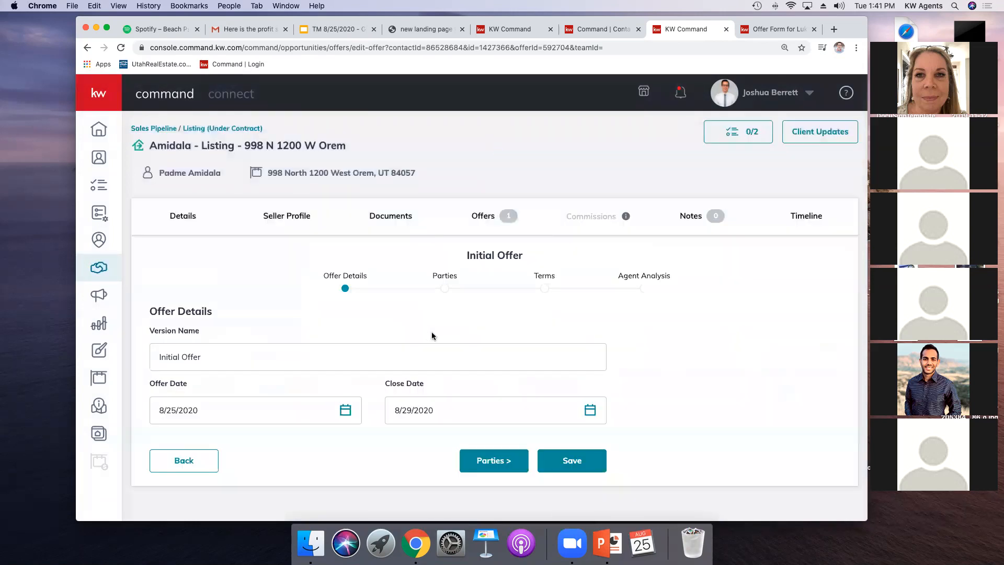
left_click(590, 410)
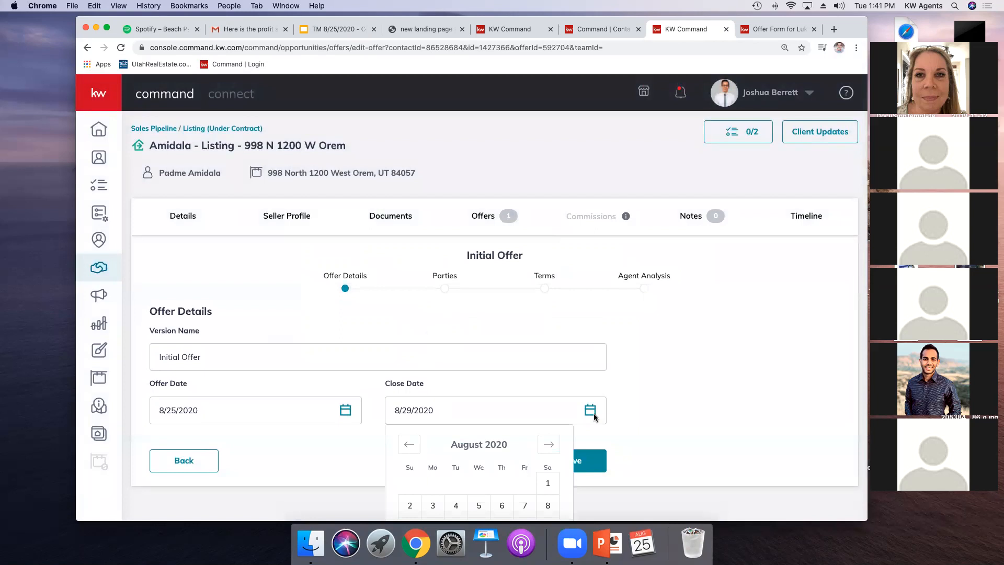
scroll(501, 445, "down", 3)
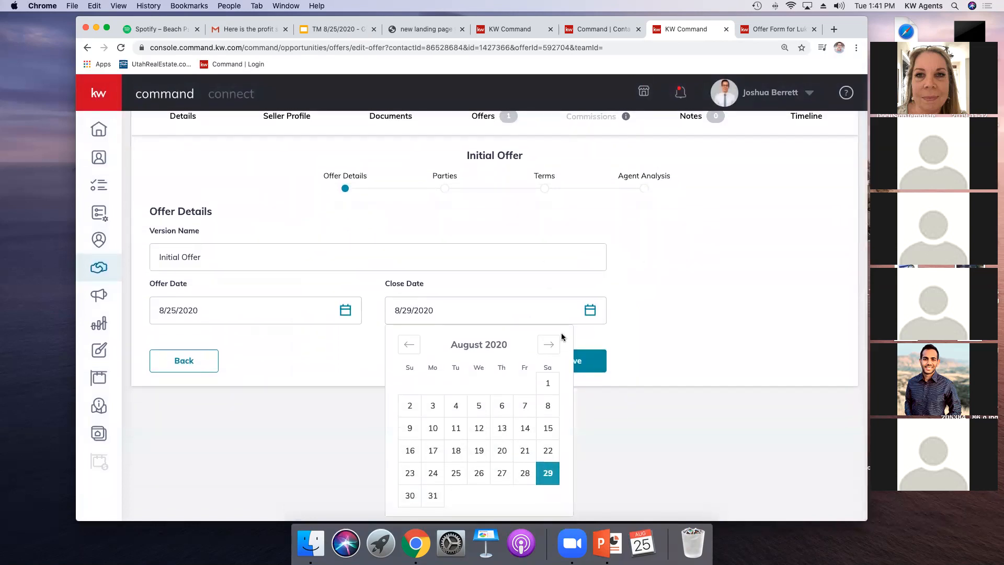
left_click(549, 343)
left_click(472, 478)
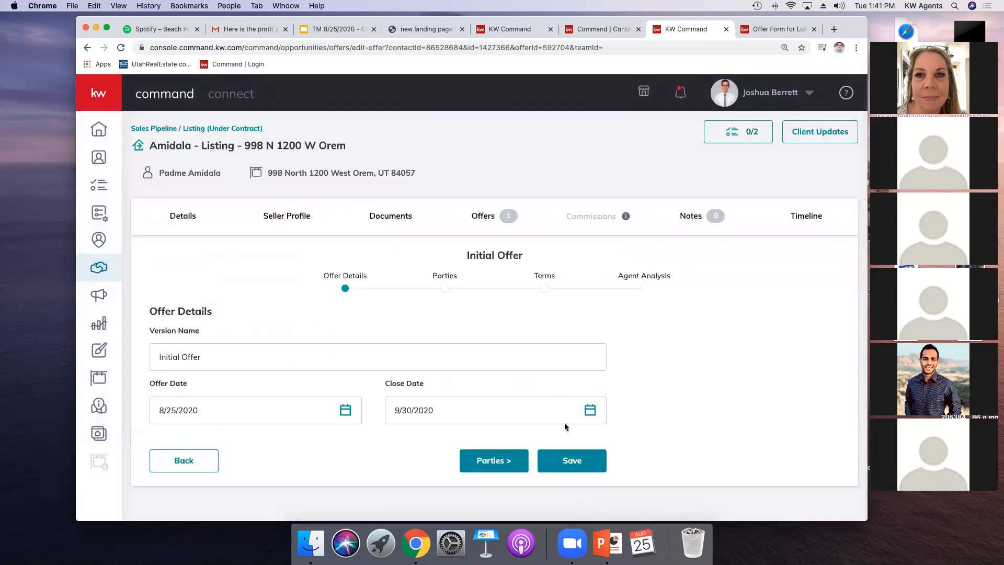
left_click(567, 457)
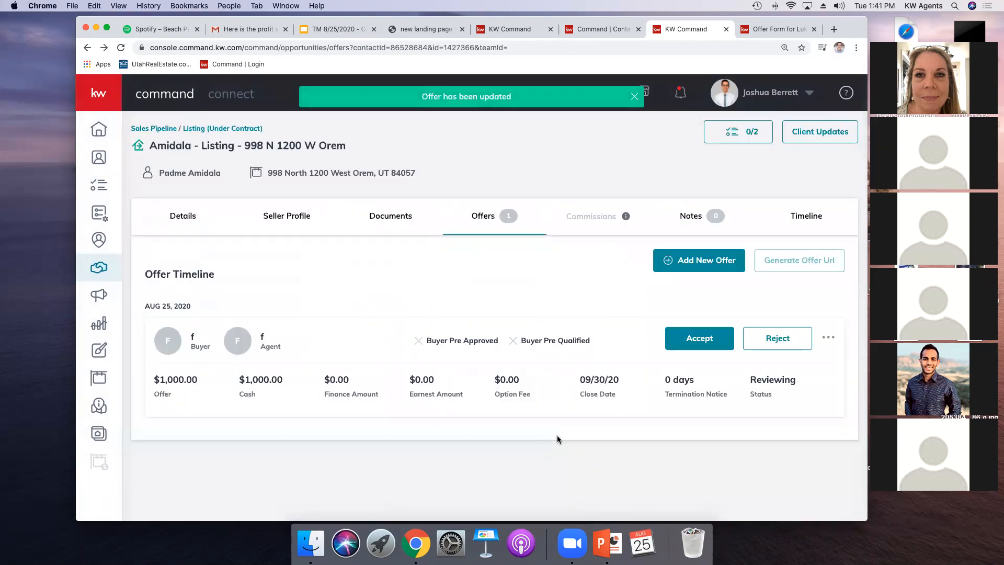
Step: Accept the offer, then set the commission sales price to $1,000,000.00 and save the general information
left_click(672, 346)
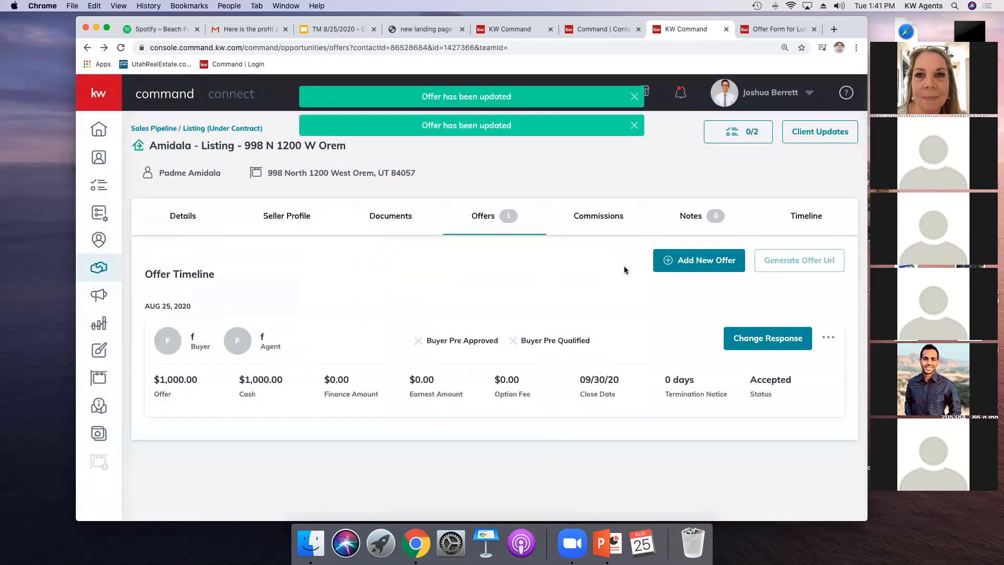
left_click(588, 217)
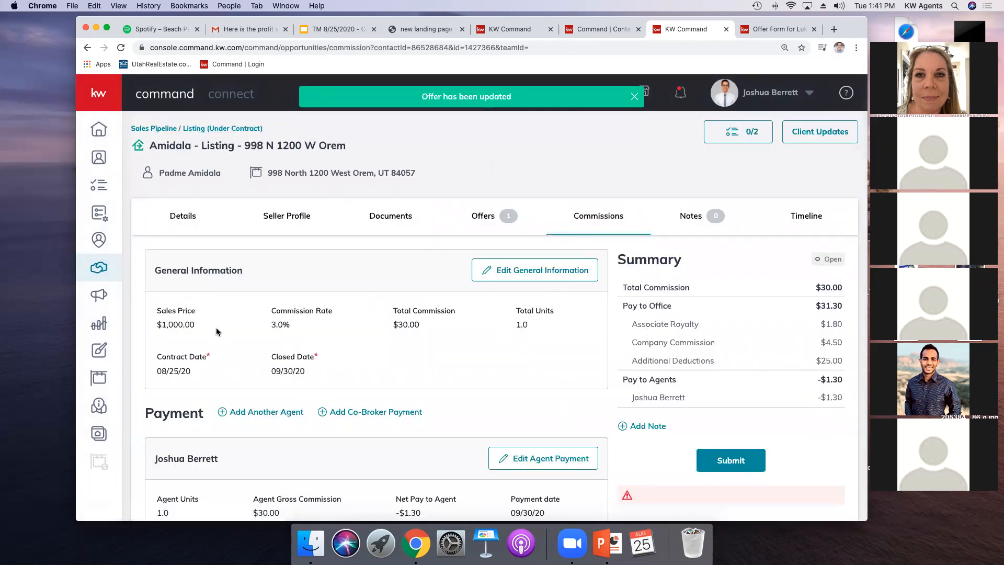
left_click(526, 272)
left_click(383, 186)
type("000,000.00")
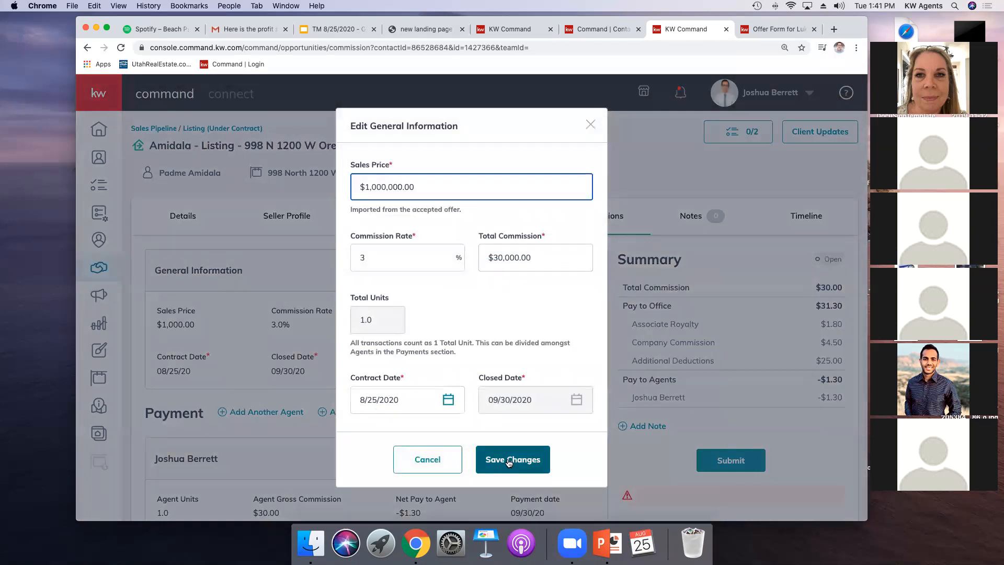
left_click(508, 460)
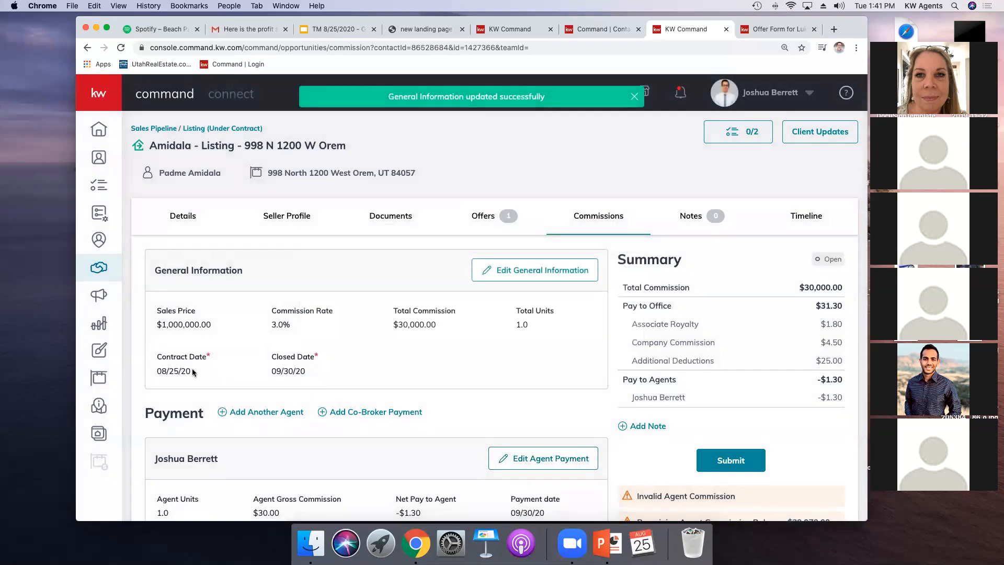
Step: Revert the offer's accepted response to reviewing and confirm the warning about cleared closing dates
scroll(249, 380, "down", 4)
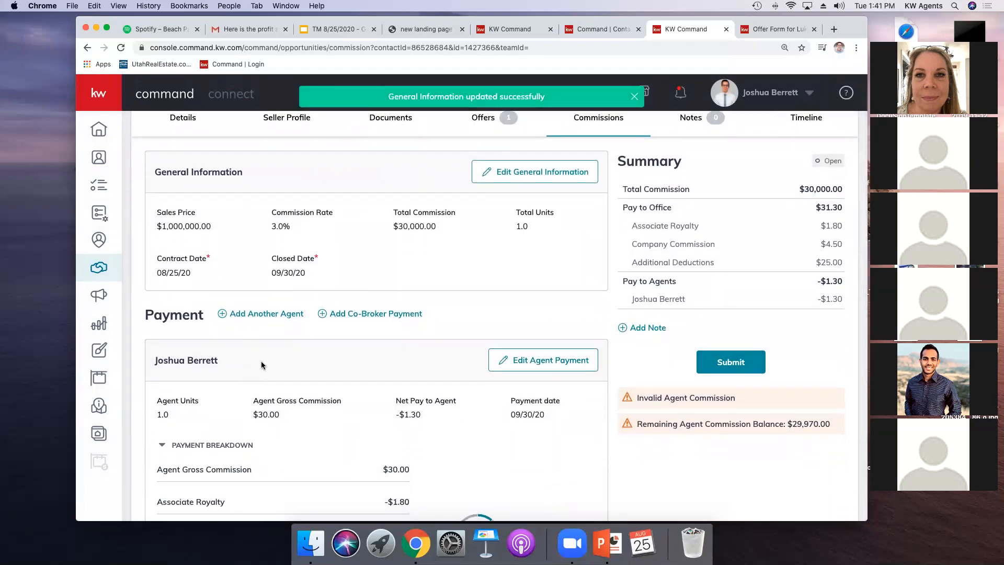
scroll(265, 360, "up", 1)
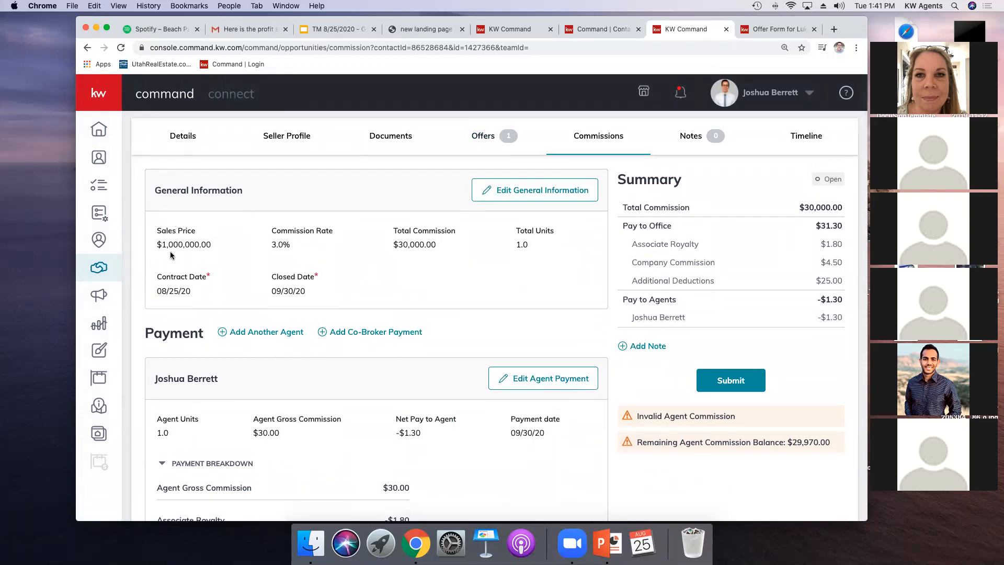
left_click(501, 129)
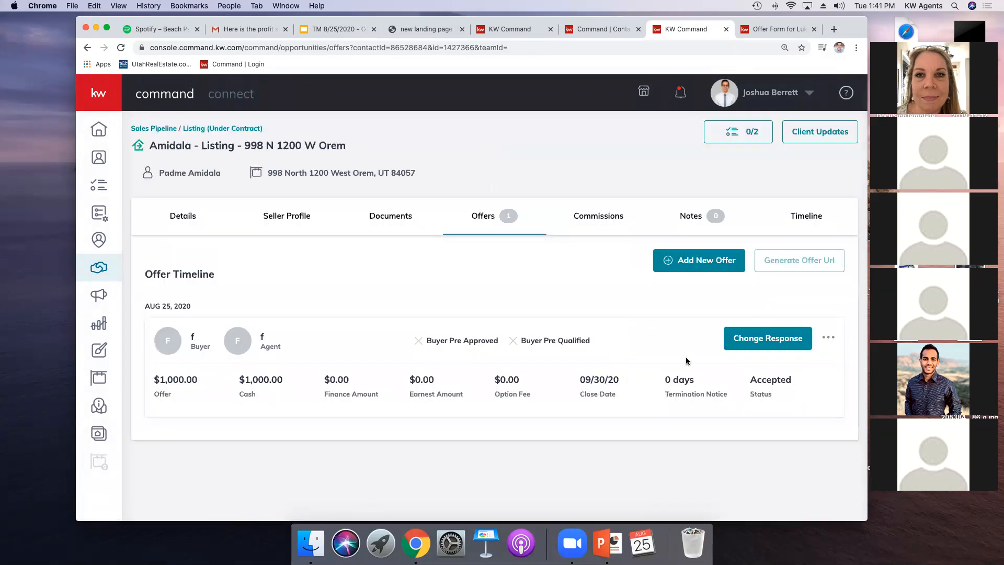
left_click(788, 348)
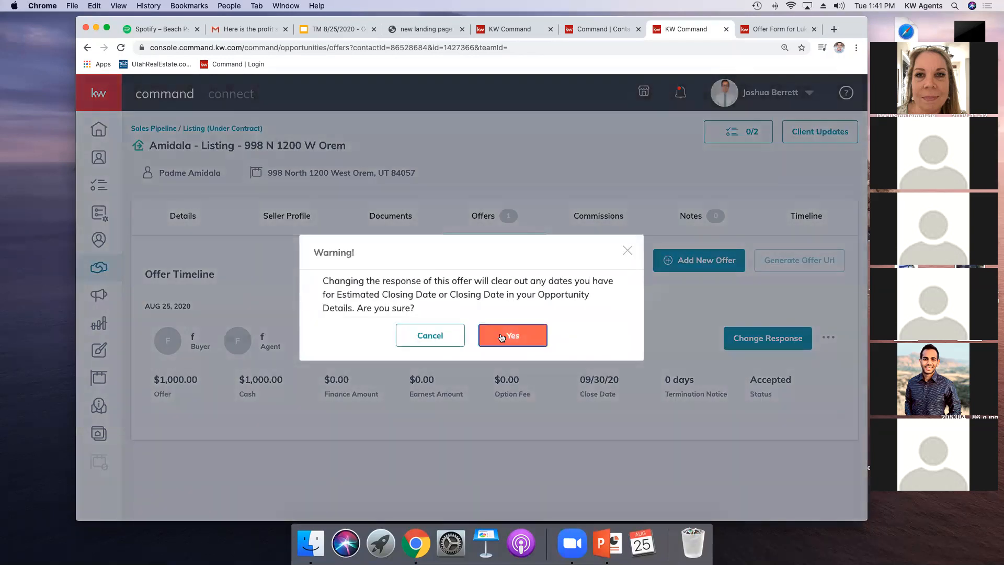
left_click(514, 334)
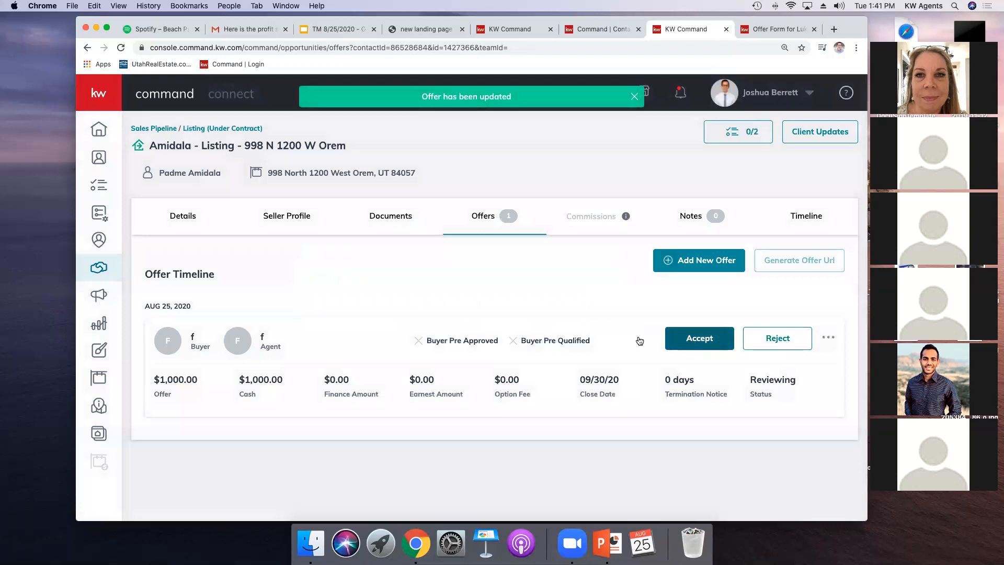
left_click(825, 338)
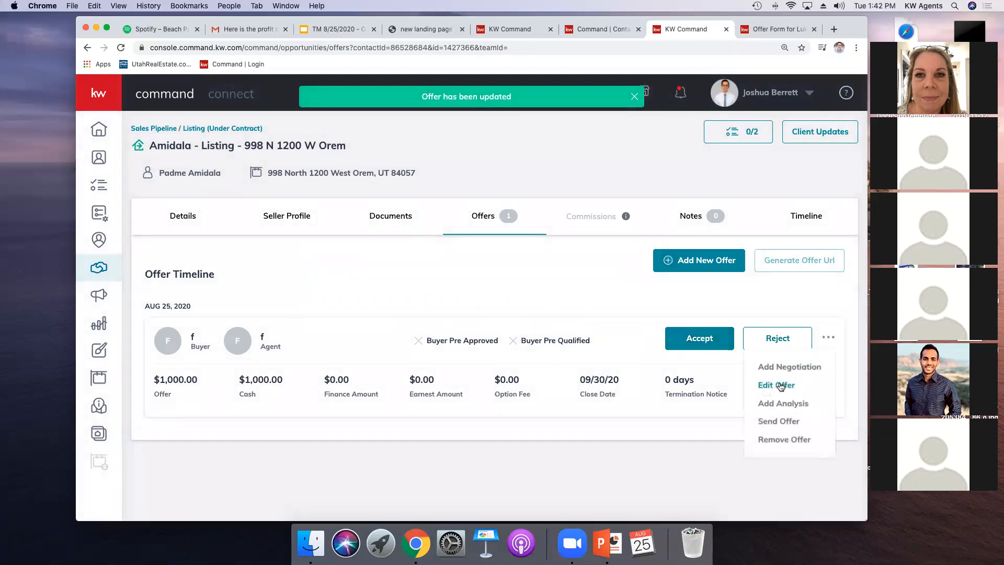
left_click(781, 385)
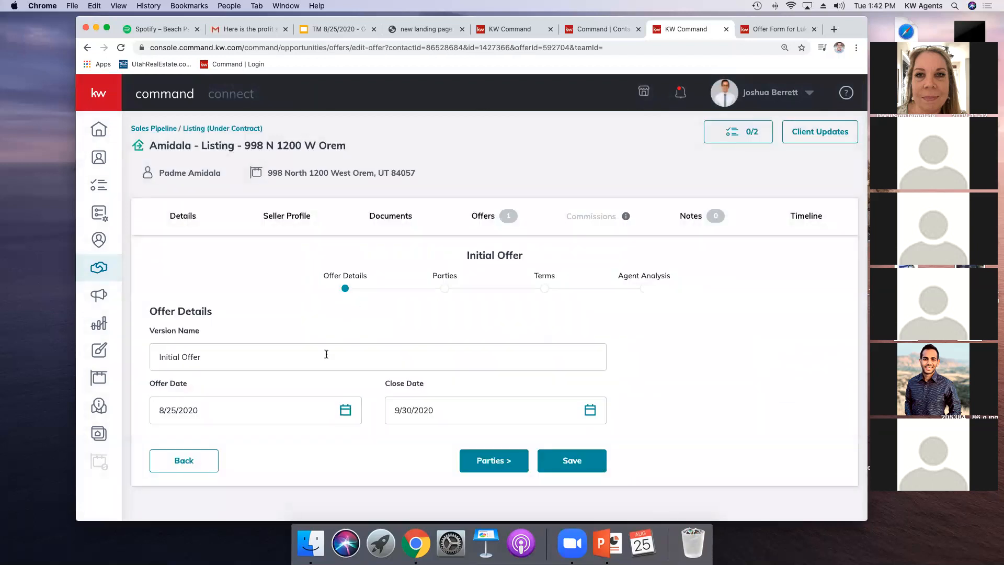
left_click(482, 213)
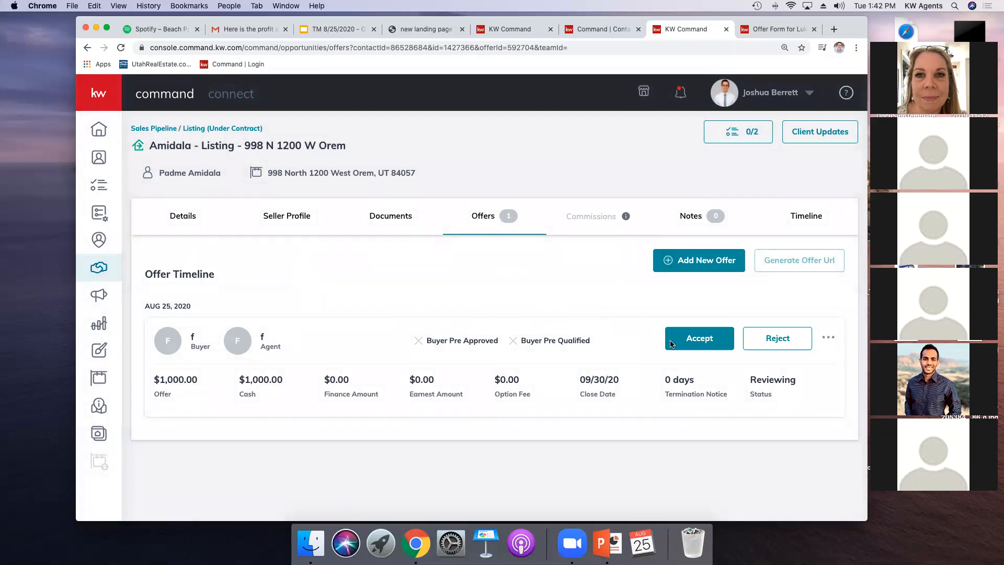
left_click(828, 340)
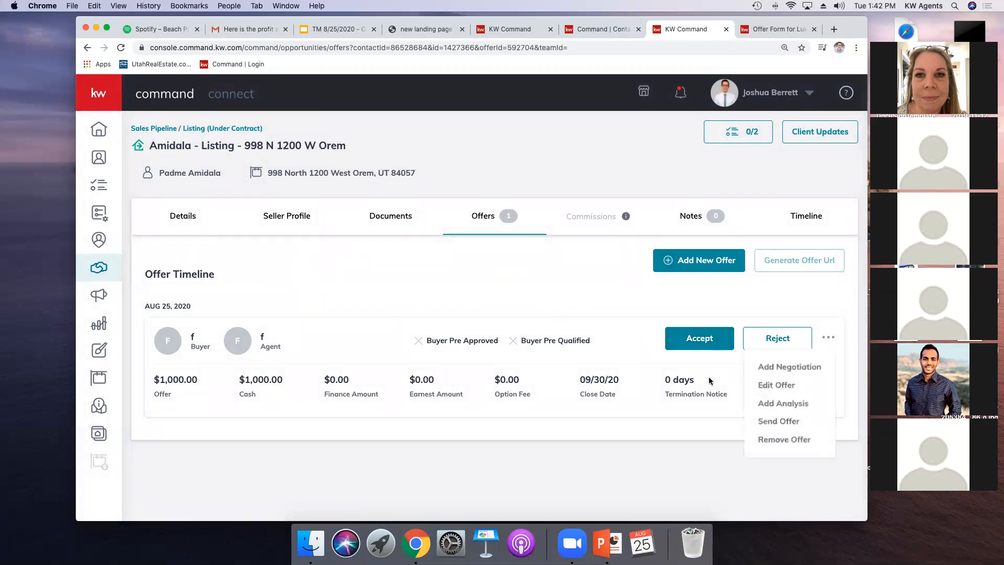
left_click(780, 386)
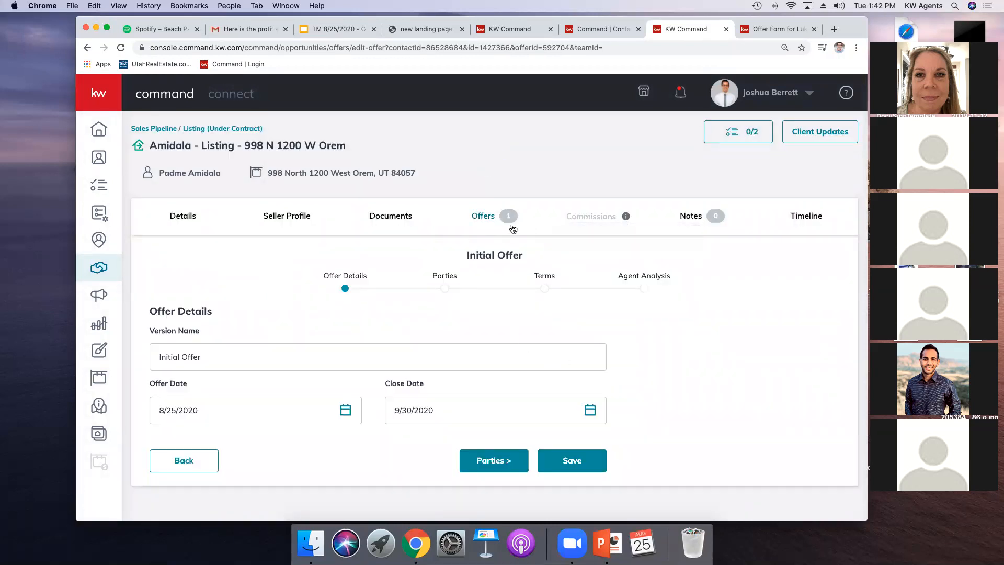
left_click(485, 222)
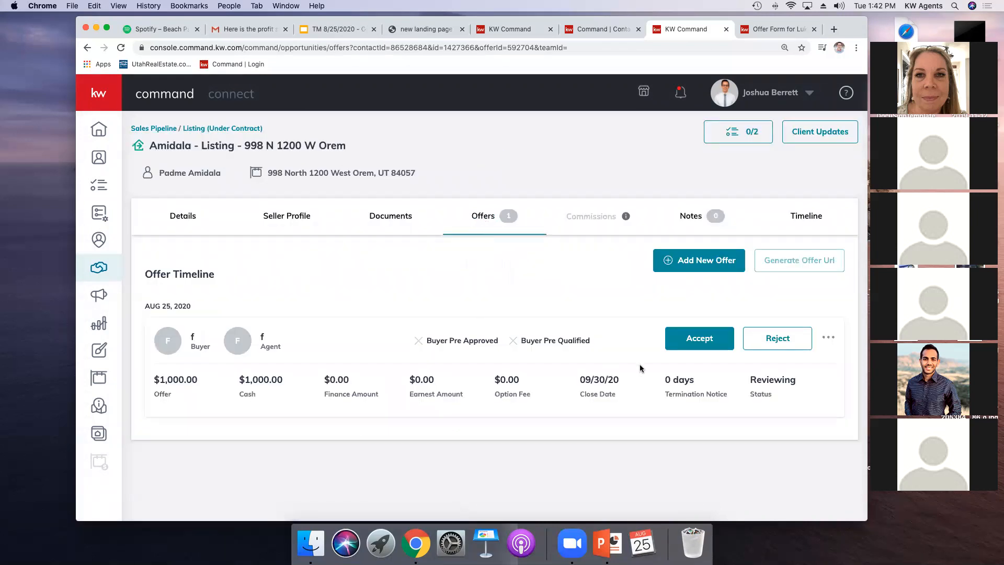
Step: Edit the existing offer's cash amount to $1,000,000.00 on its terms page and save the offer
left_click(832, 340)
left_click(773, 384)
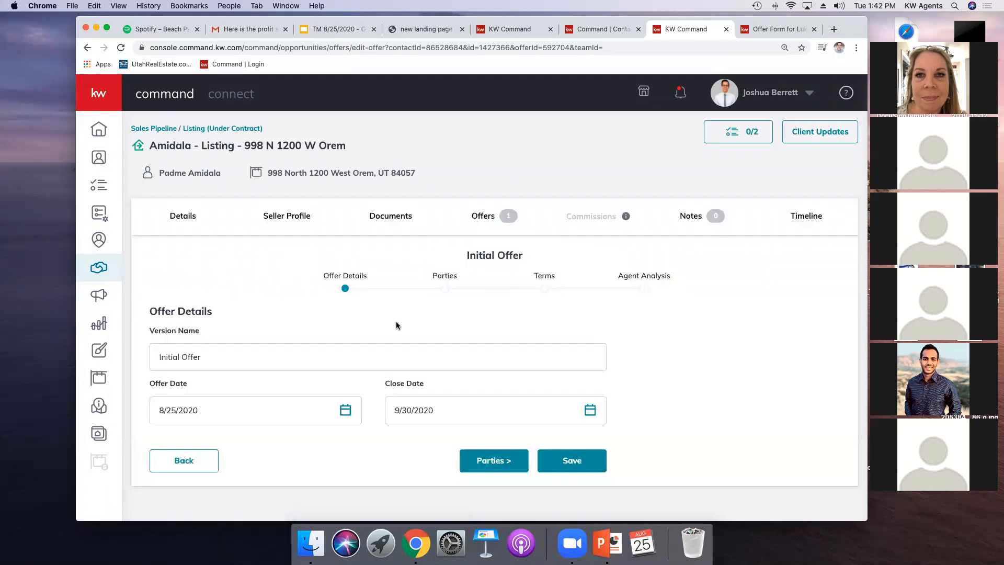
left_click(480, 463)
scroll(471, 466, "down", 6)
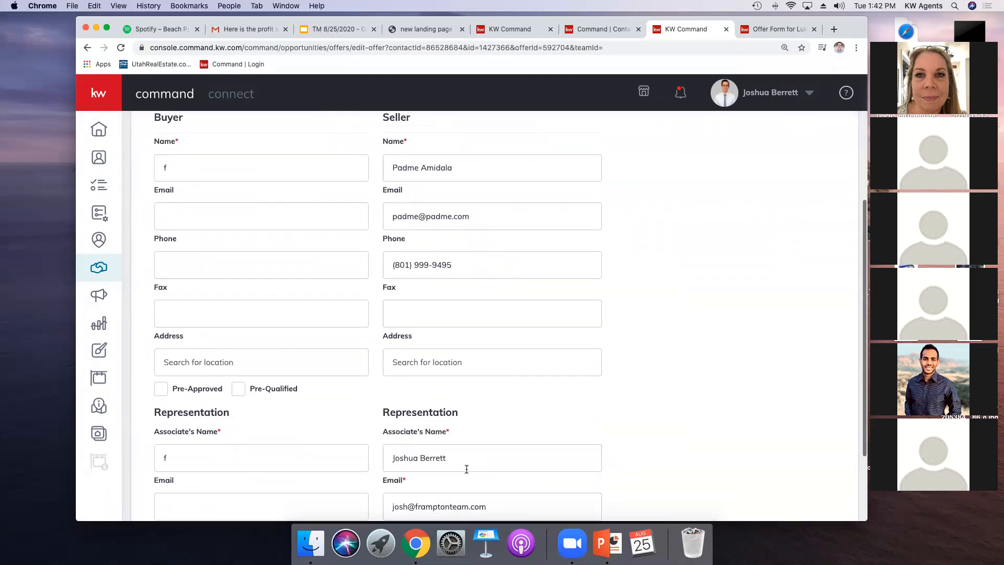
left_click(493, 498)
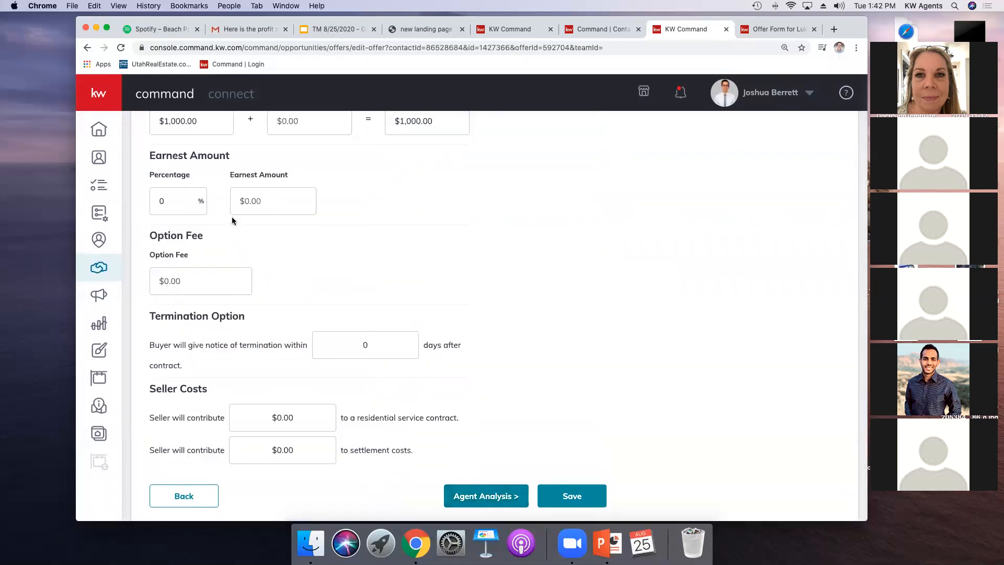
scroll(209, 233, "up", 3)
left_click(183, 239)
type("000")
scroll(469, 309, "down", 3)
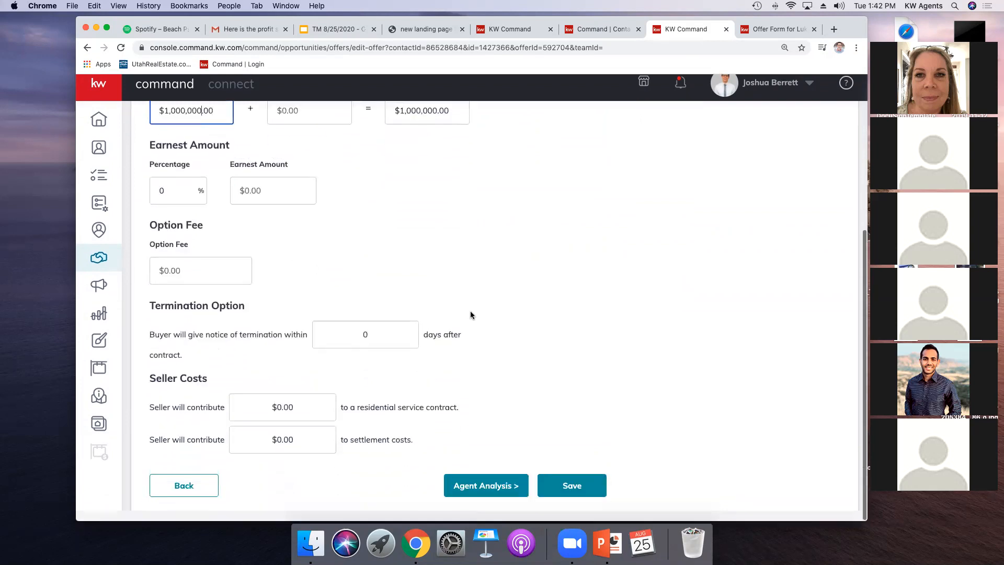
left_click(572, 496)
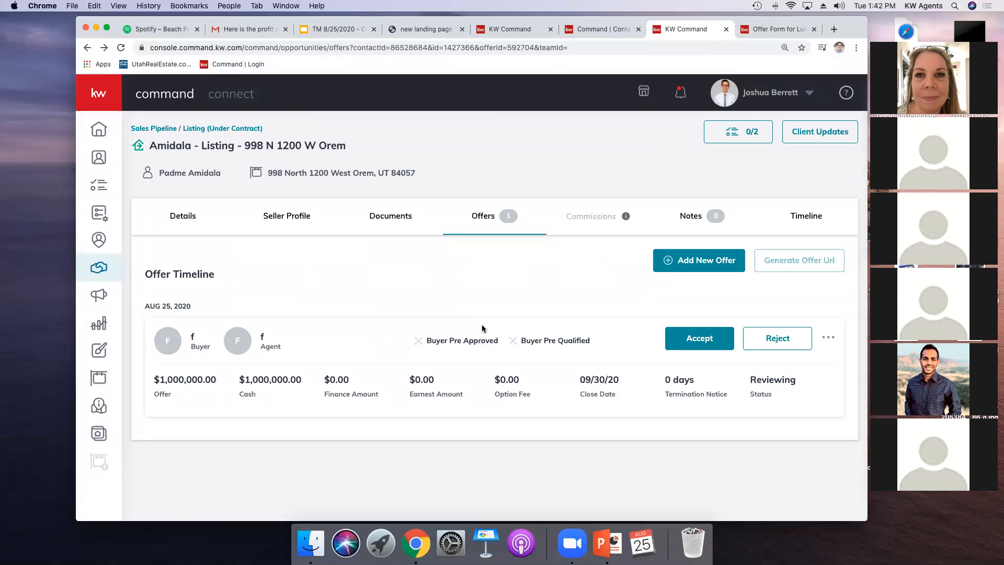
Step: Accept the offer and open its commission details to review the payment breakdown
left_click(712, 340)
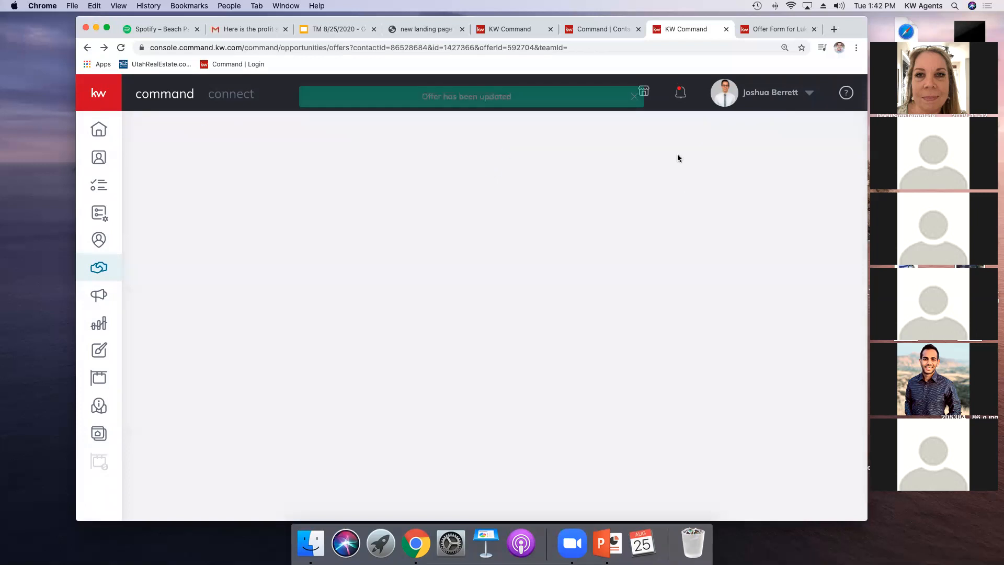
left_click(608, 209)
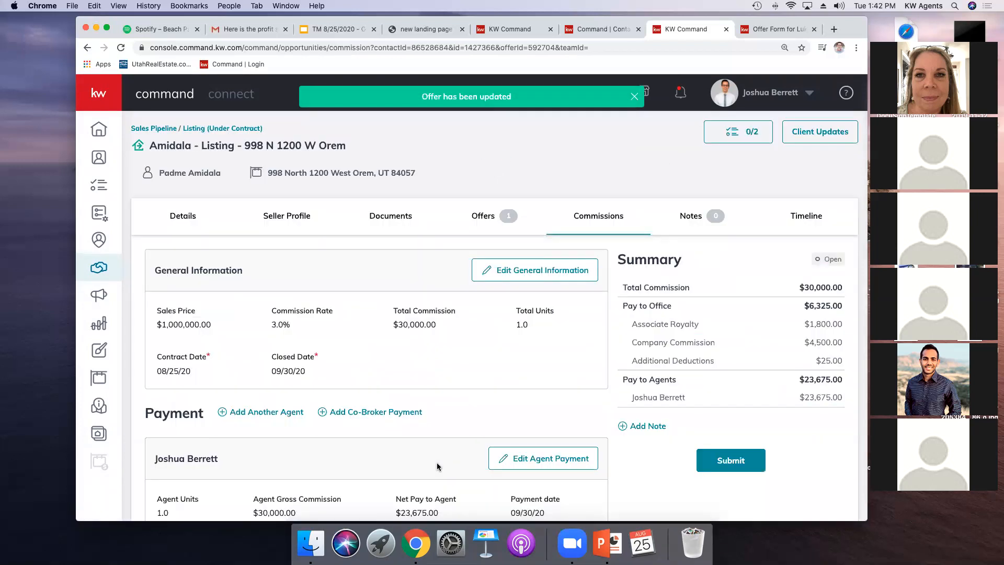
scroll(436, 385, "down", 1)
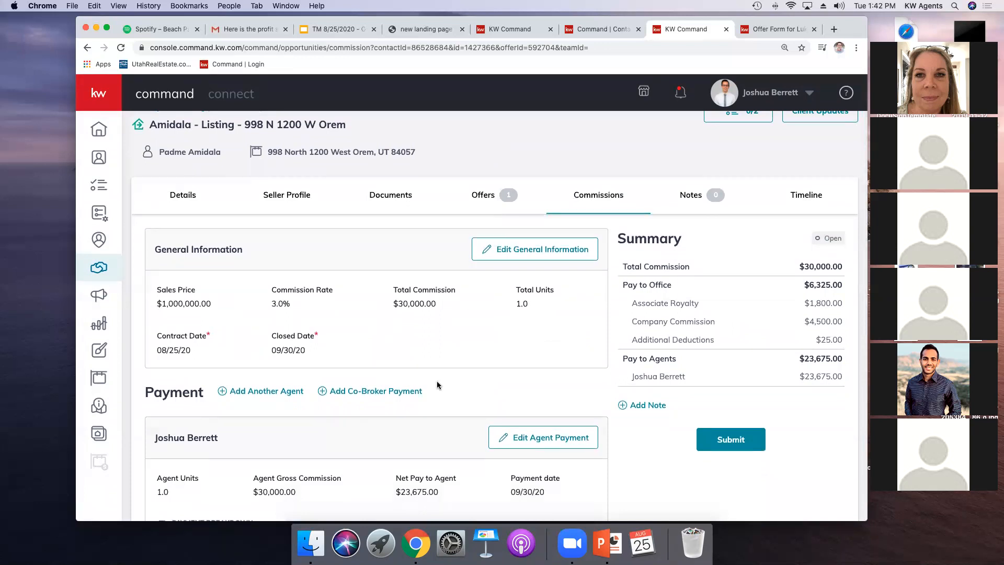
scroll(438, 385, "down", 5)
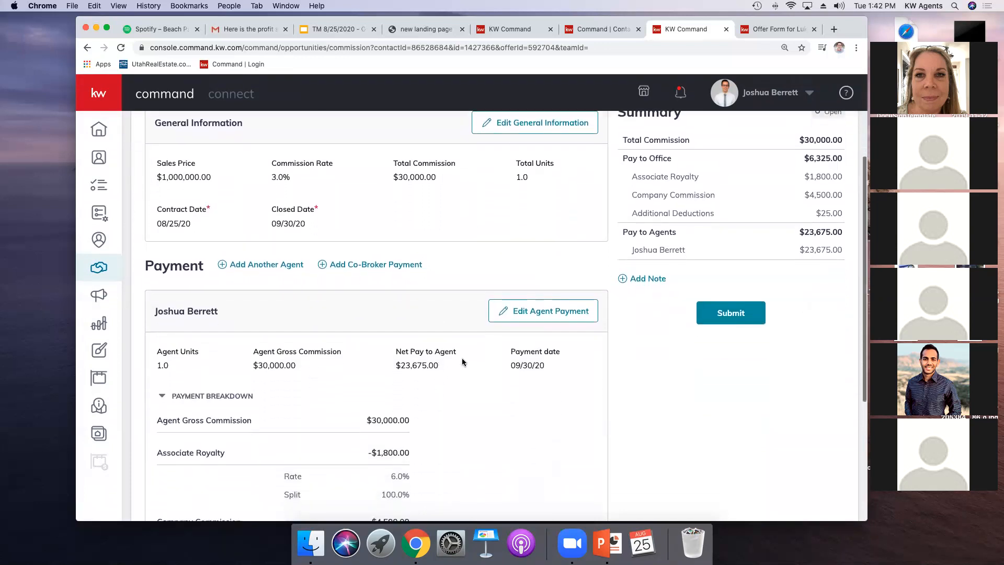
scroll(232, 367, "down", 2)
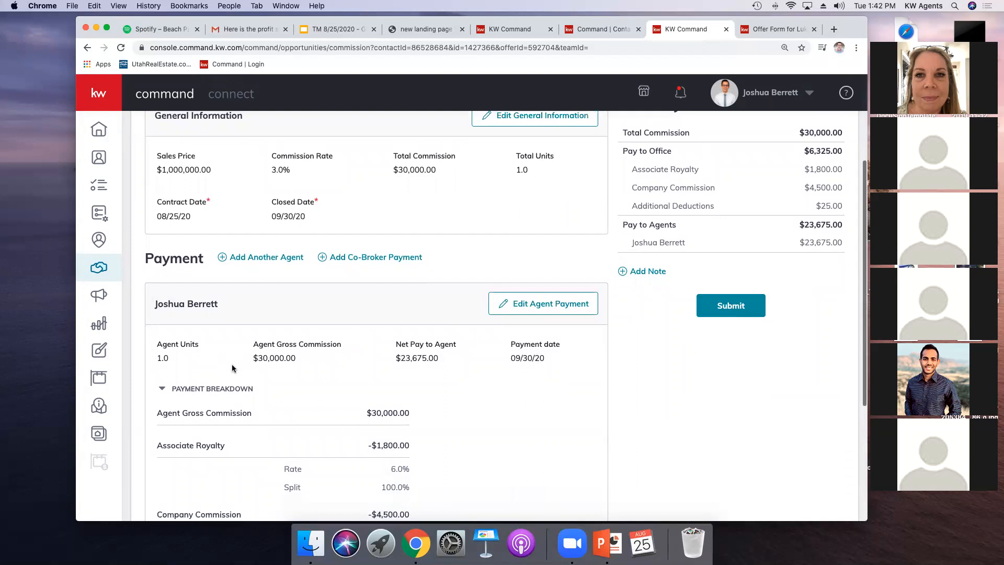
scroll(312, 381, "down", 8)
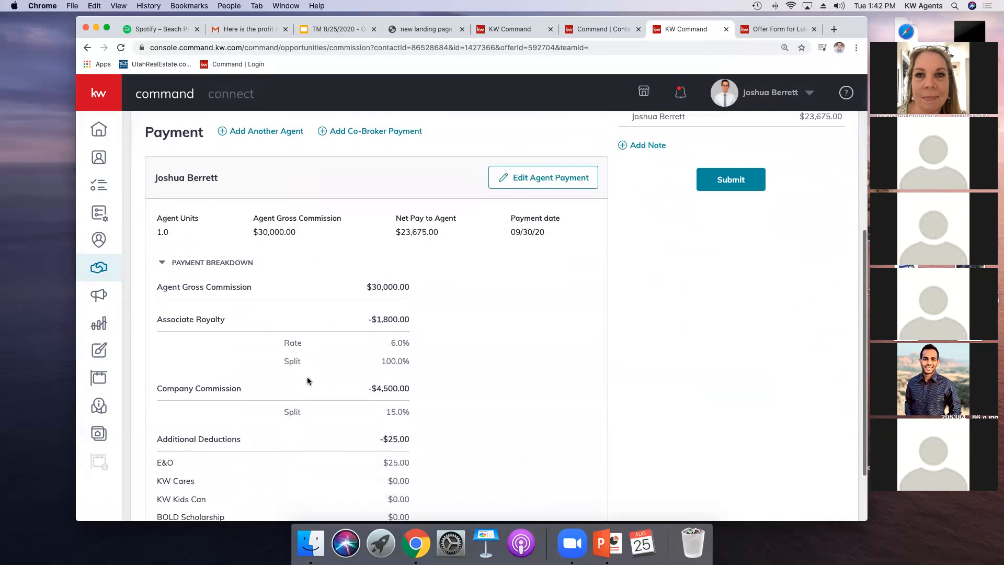
scroll(313, 389, "up", 7)
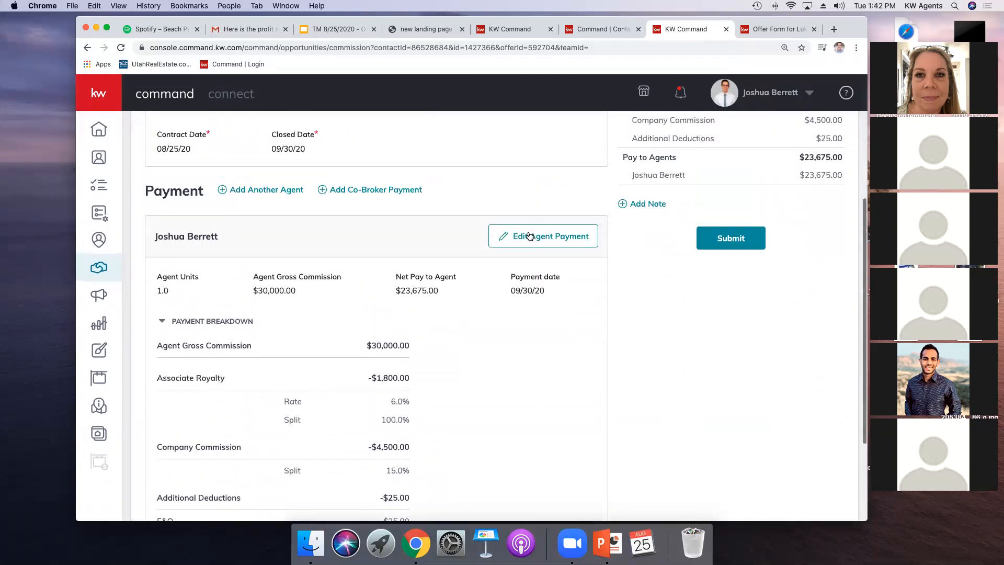
Step: Add another agent to the payment by name with 0.75 agent units, calculate the commission, and save
left_click(255, 191)
left_click(352, 150)
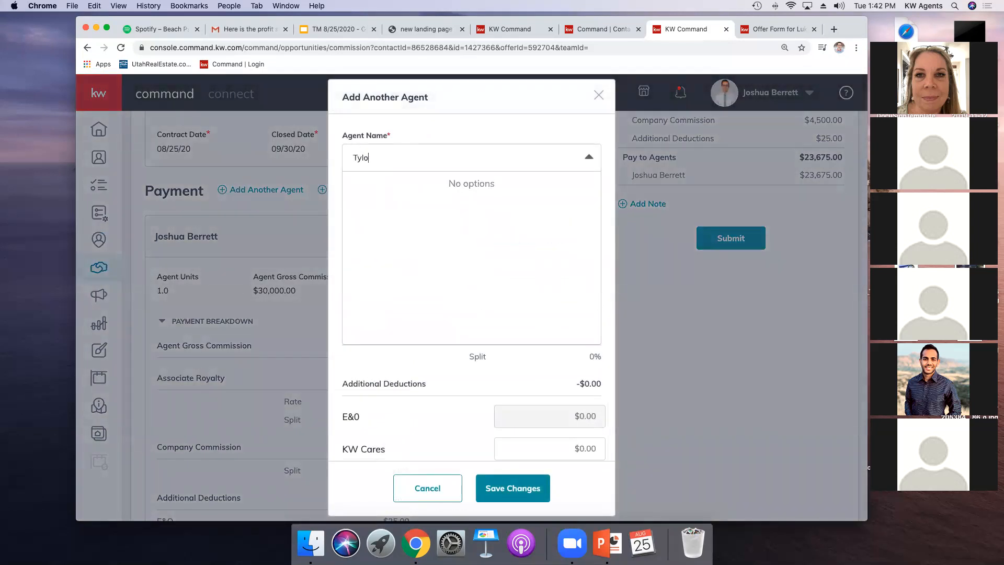
left_click(400, 186)
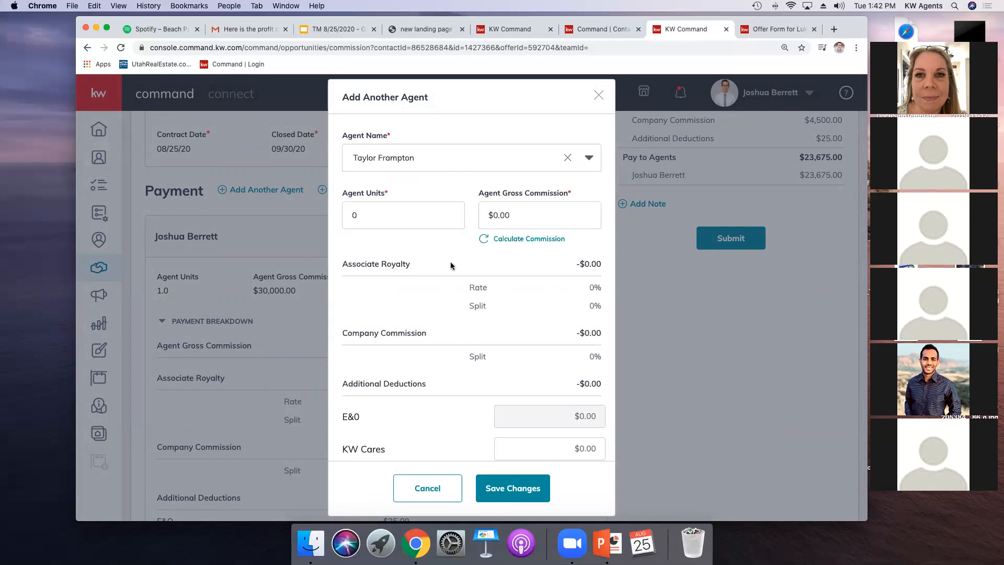
left_click(379, 209)
type(".75")
left_click(403, 249)
scroll(441, 270, "down", 2)
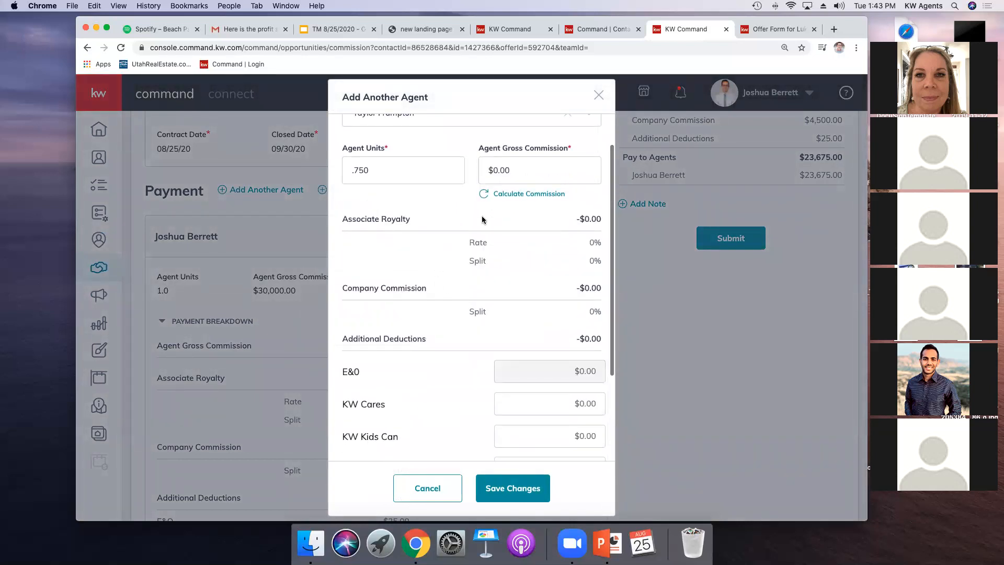
left_click(521, 194)
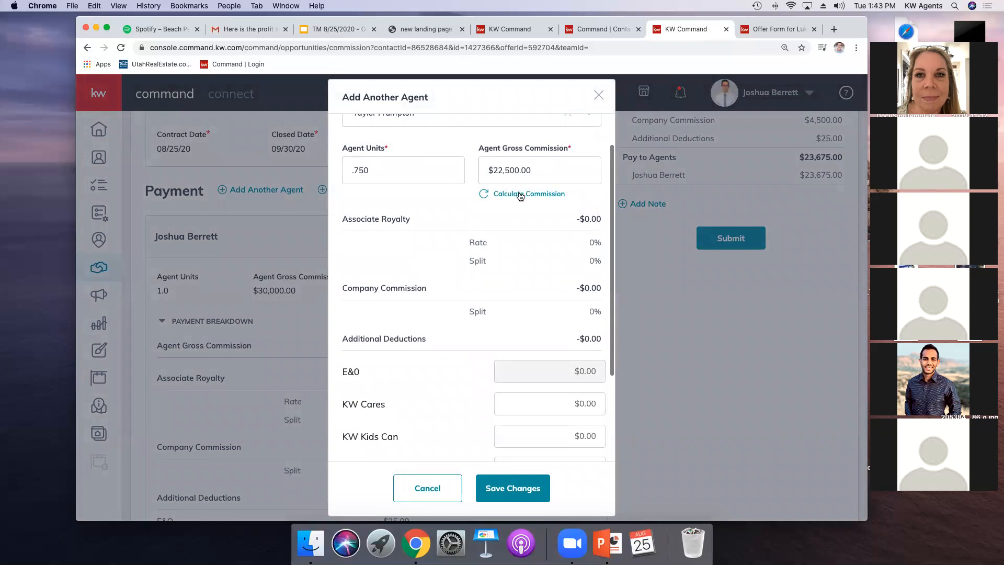
left_click(506, 486)
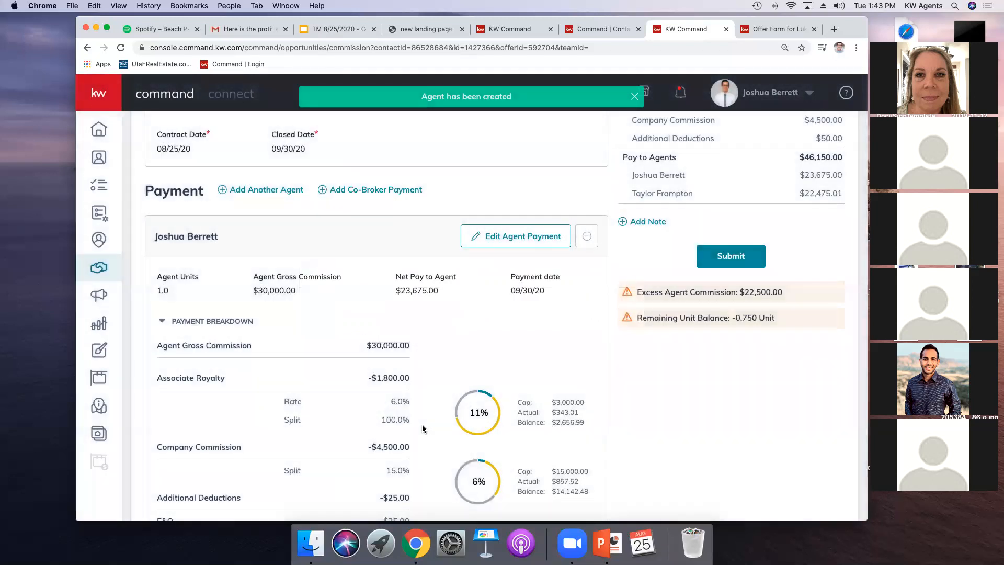
Step: Edit the original agent's payment to 0.25 units, recalculate the commission, and save the changes
left_click(503, 238)
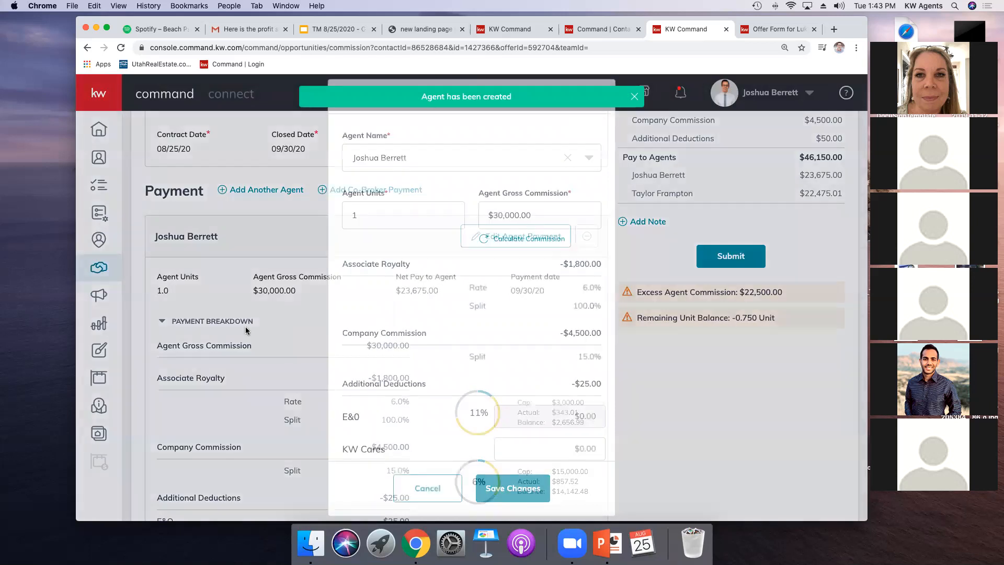
left_click(356, 216)
left_click_drag(366, 217, 342, 220)
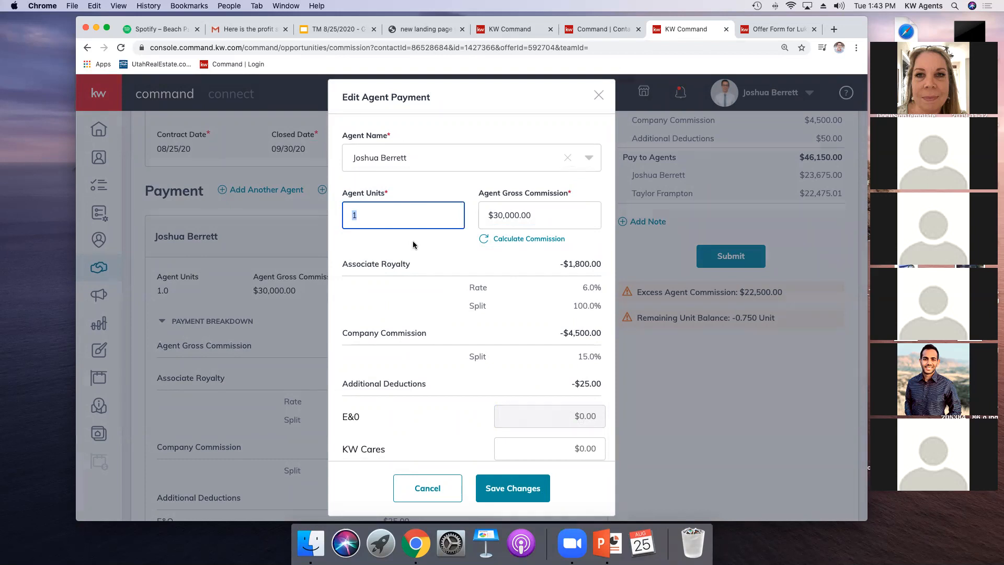
type(".25")
left_click(491, 240)
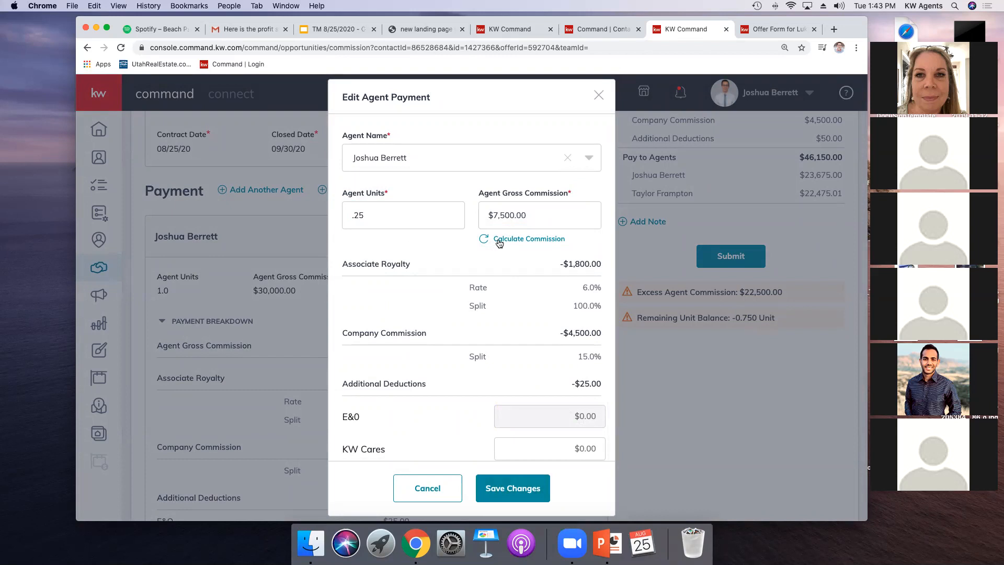
left_click(512, 489)
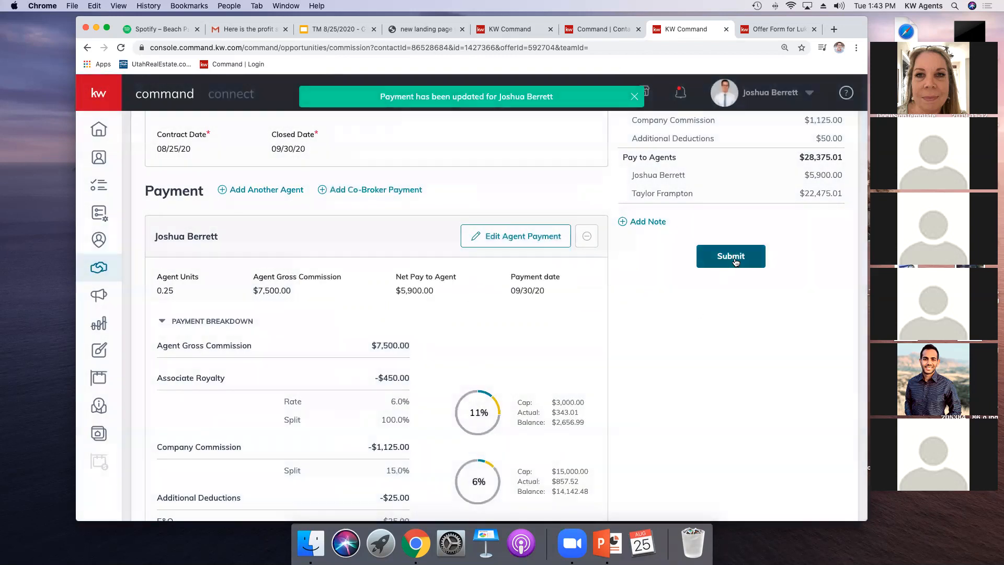
Step: Submit the commission, declining the KW Cares donation for both agents
left_click(735, 261)
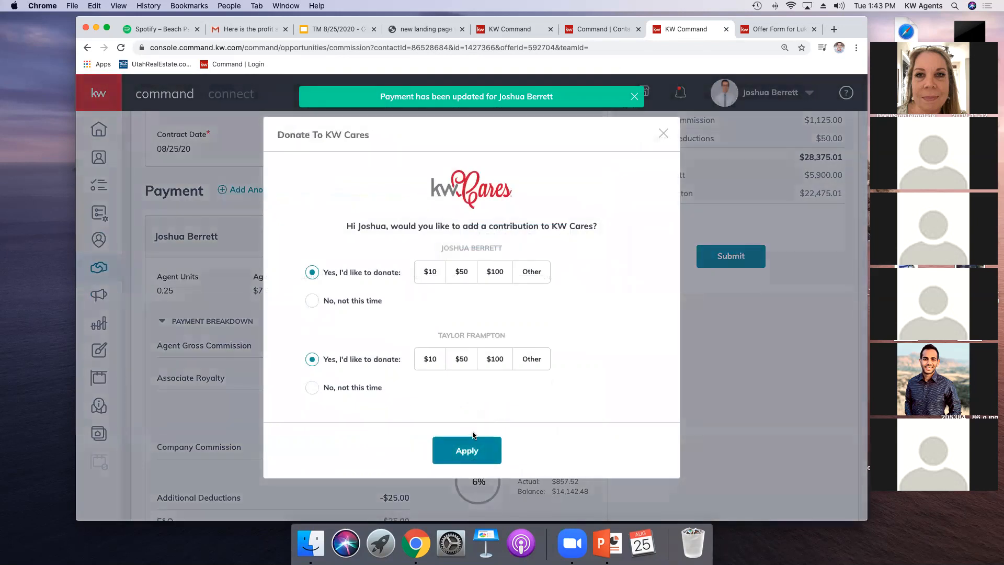
left_click(313, 388)
left_click(312, 302)
left_click(434, 450)
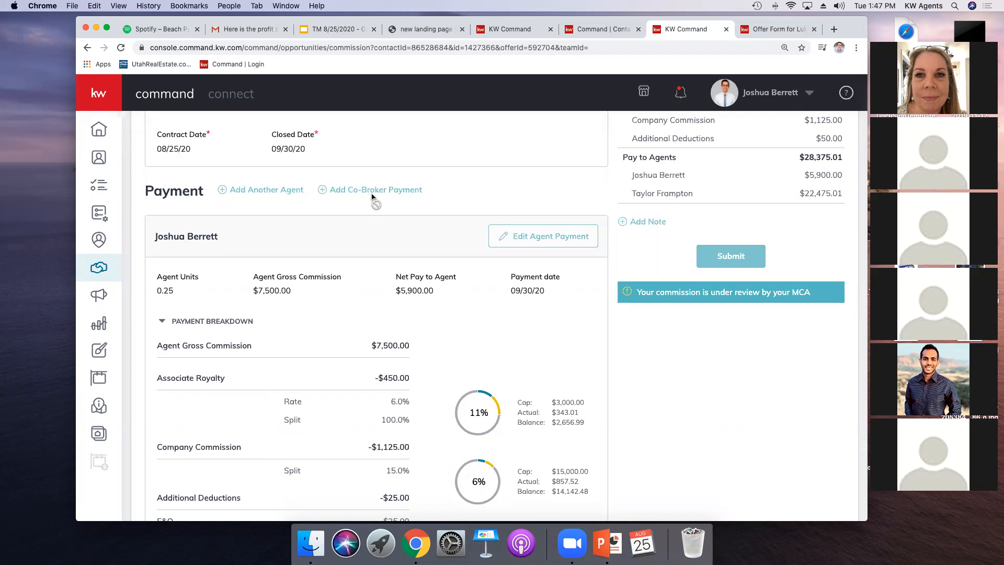
Step: Open another listing opportunity from the Under Contract listings and go to its offers
left_click(575, 29)
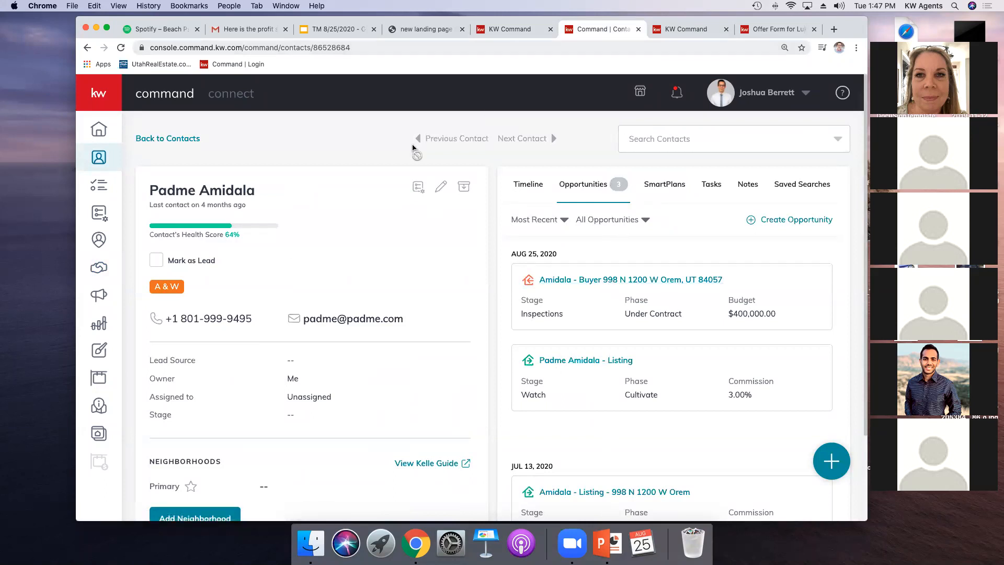
left_click(164, 139)
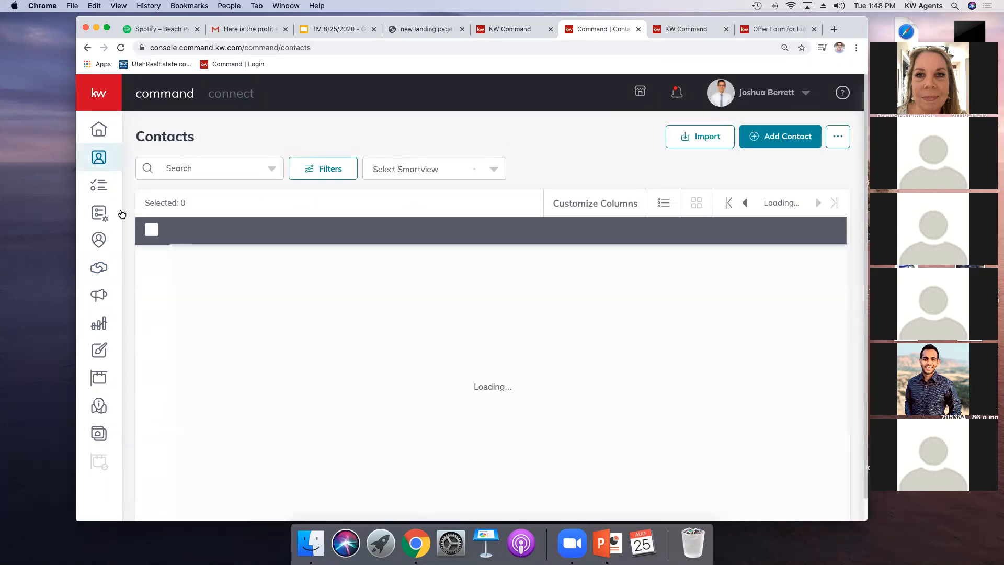
left_click(97, 273)
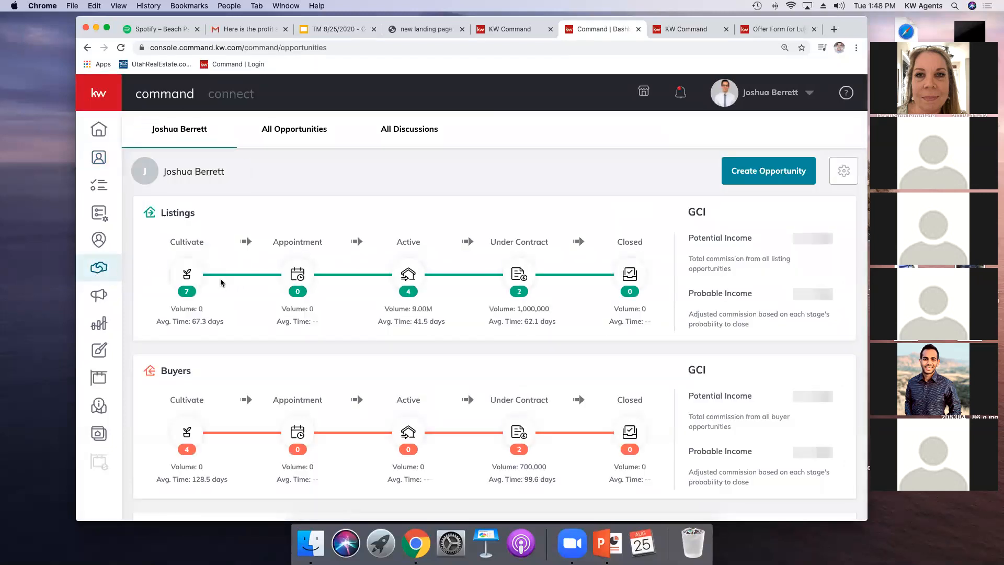
left_click(512, 273)
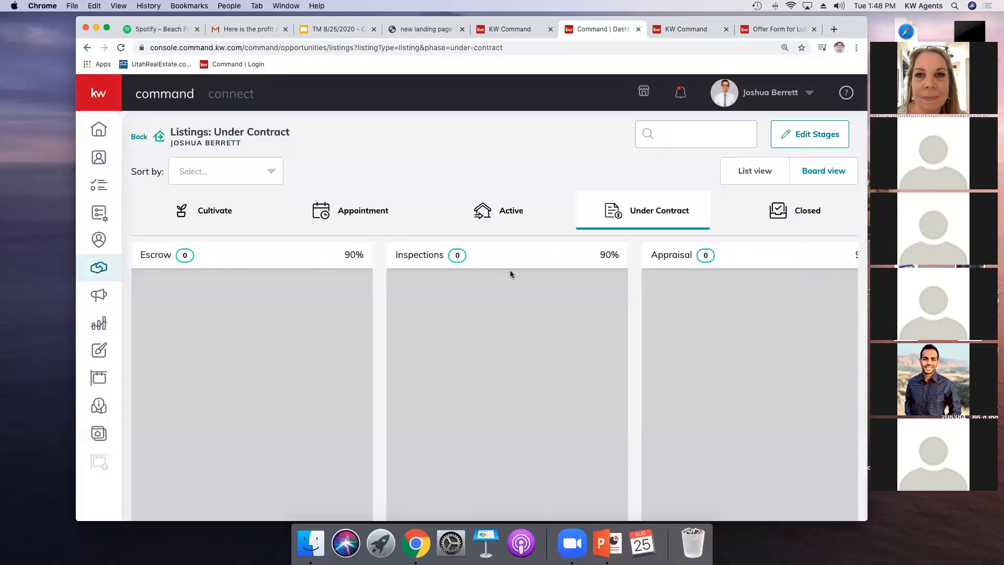
left_click(441, 407)
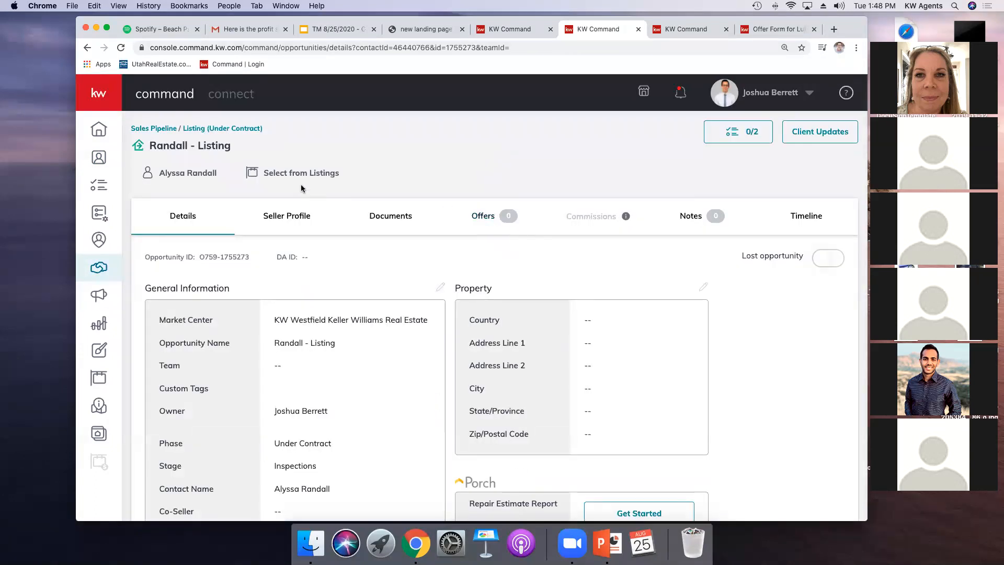
left_click(480, 217)
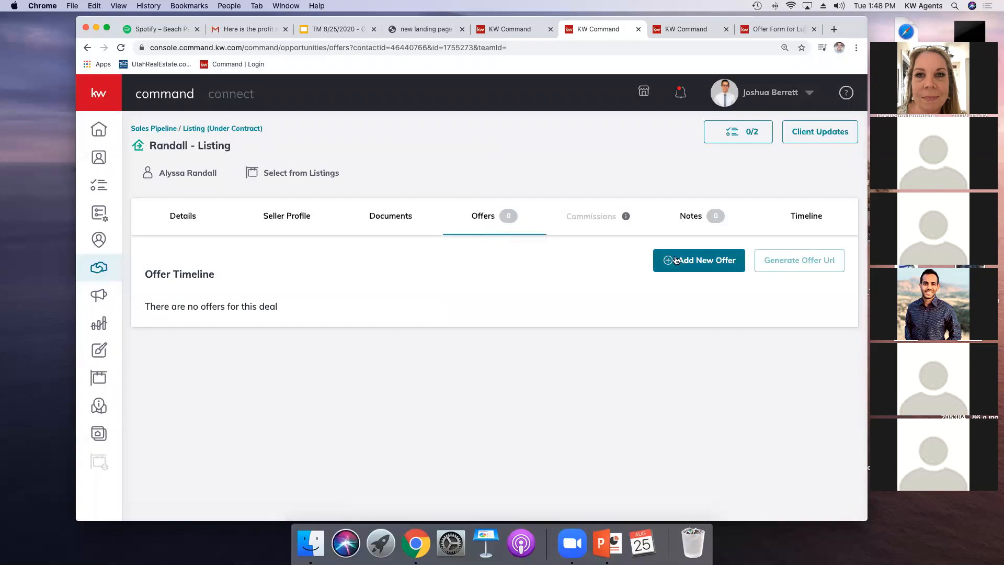
Step: Start a new offer, entering g as the buyer's name and the buyer agent's name, and continue to terms
left_click(667, 261)
left_click(580, 352)
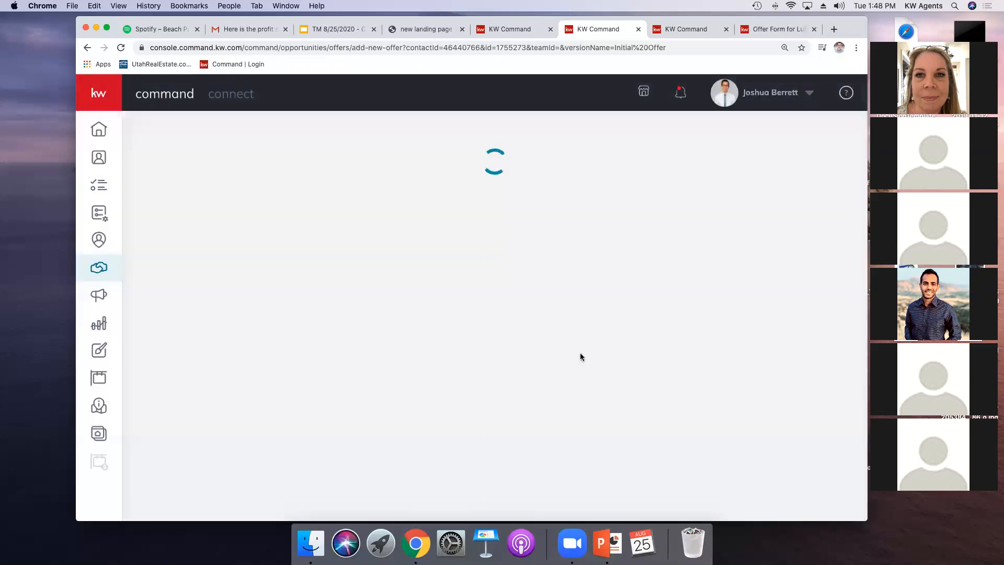
left_click(563, 463)
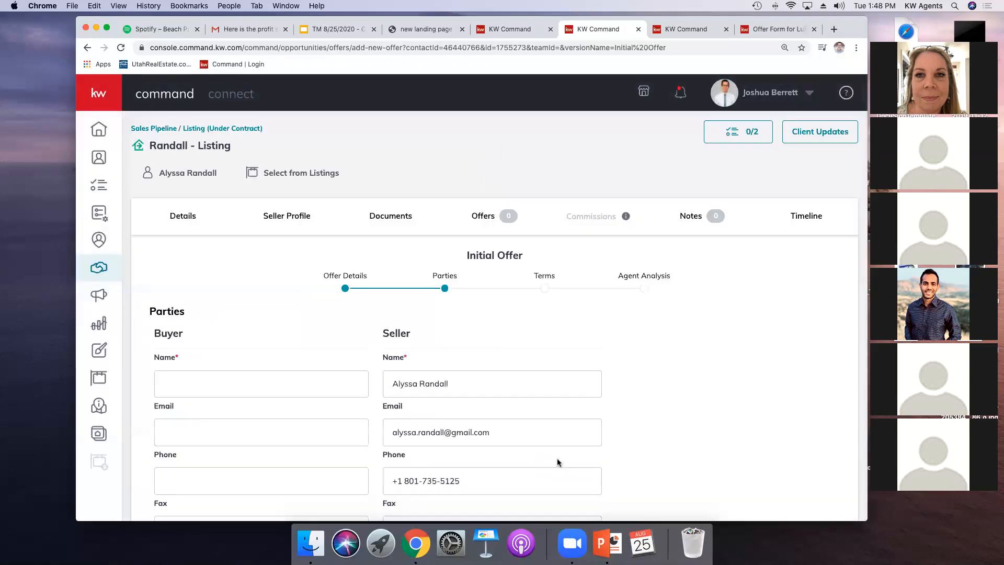
scroll(334, 360, "down", 3)
left_click(259, 299)
type("g")
scroll(233, 313, "down", 5)
left_click(199, 443)
type("g")
scroll(476, 509, "down", 3)
left_click(564, 506)
Step: Set the offer's cash amount to $900,000 and continue to the agent analysis
left_click(176, 200)
scroll(105, 196, "up", 2)
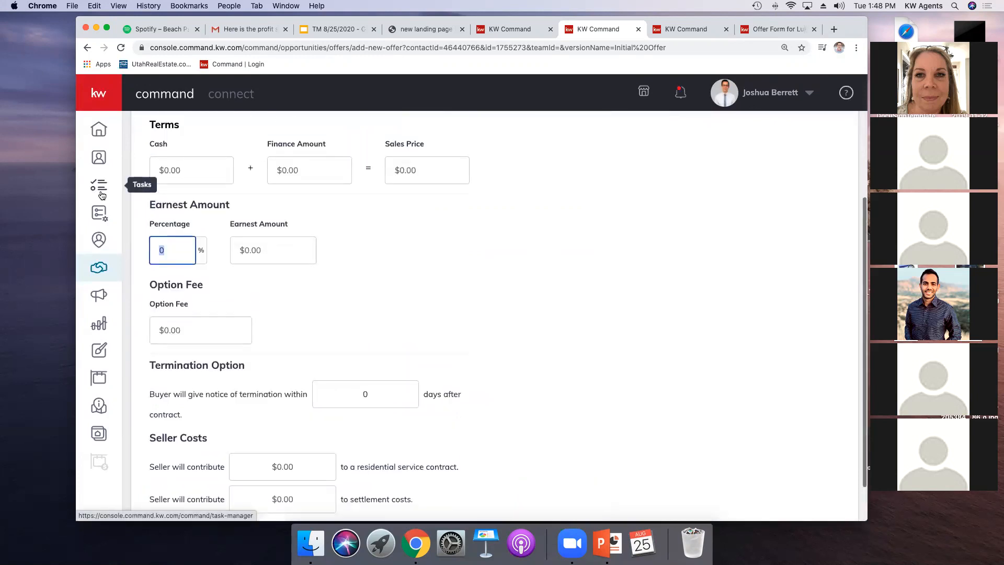
left_click(186, 170)
type("900000")
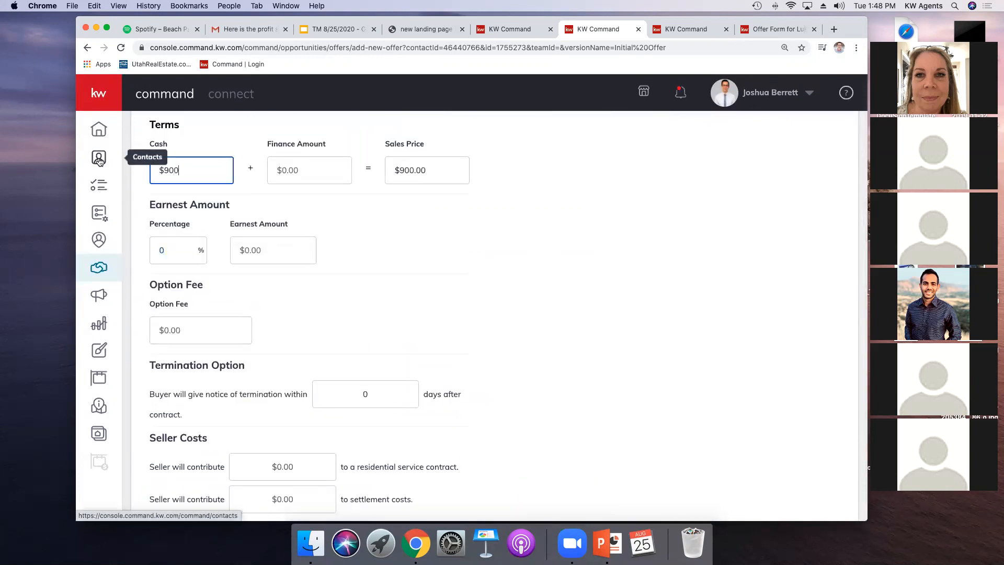
scroll(437, 284, "down", 2)
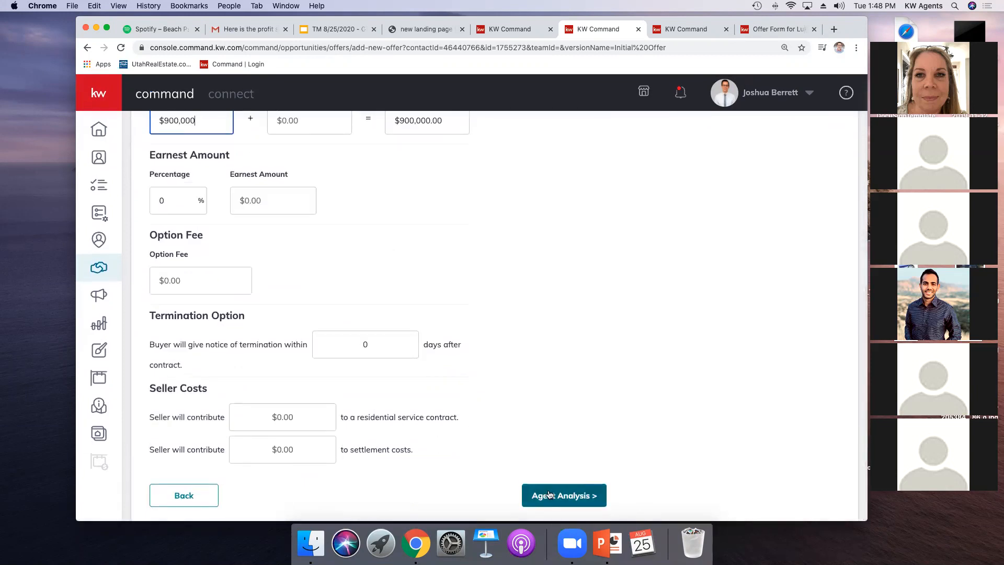
left_click(600, 496)
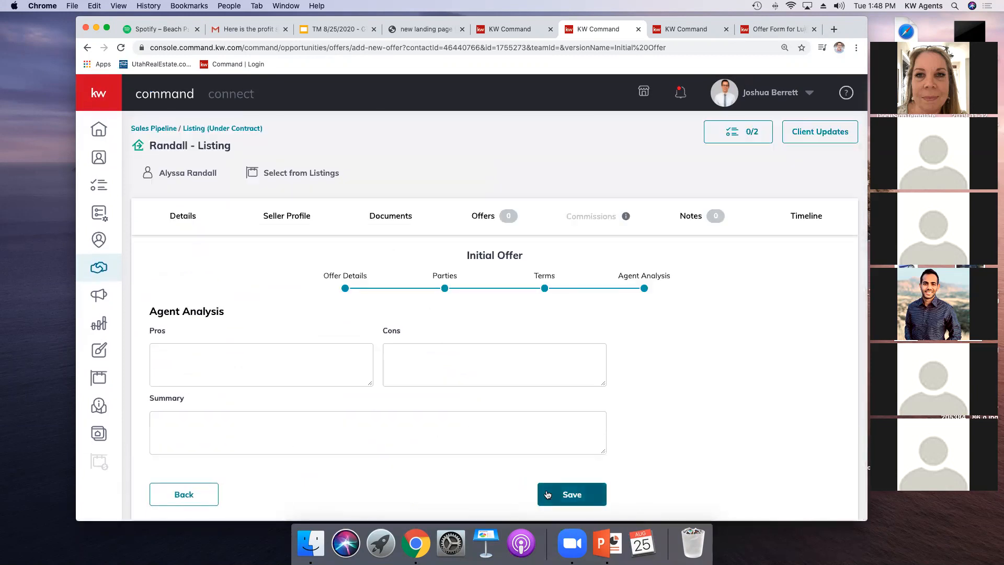
Step: Save the new $900,000 offer and accept it on the offer timeline
left_click(601, 497)
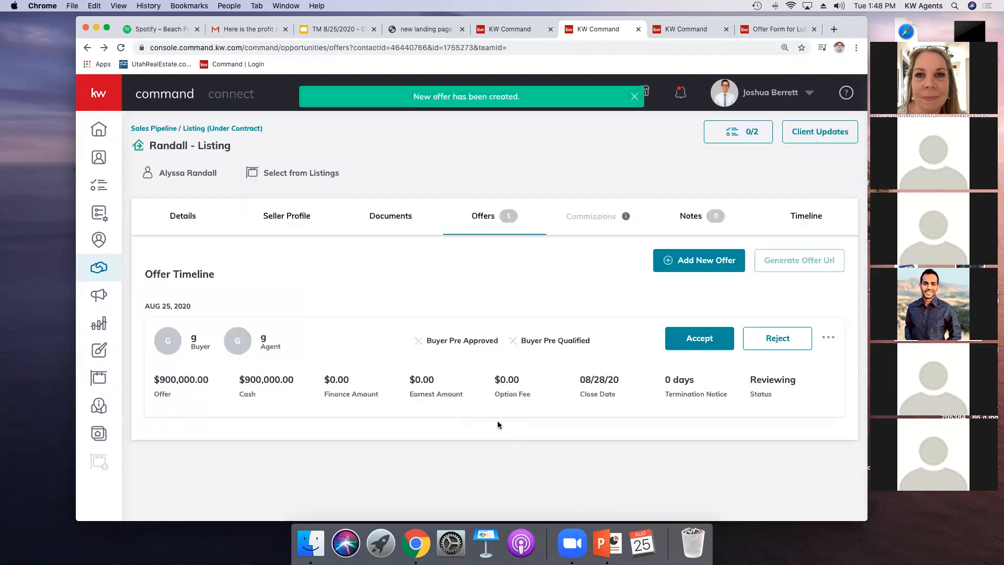
left_click(689, 345)
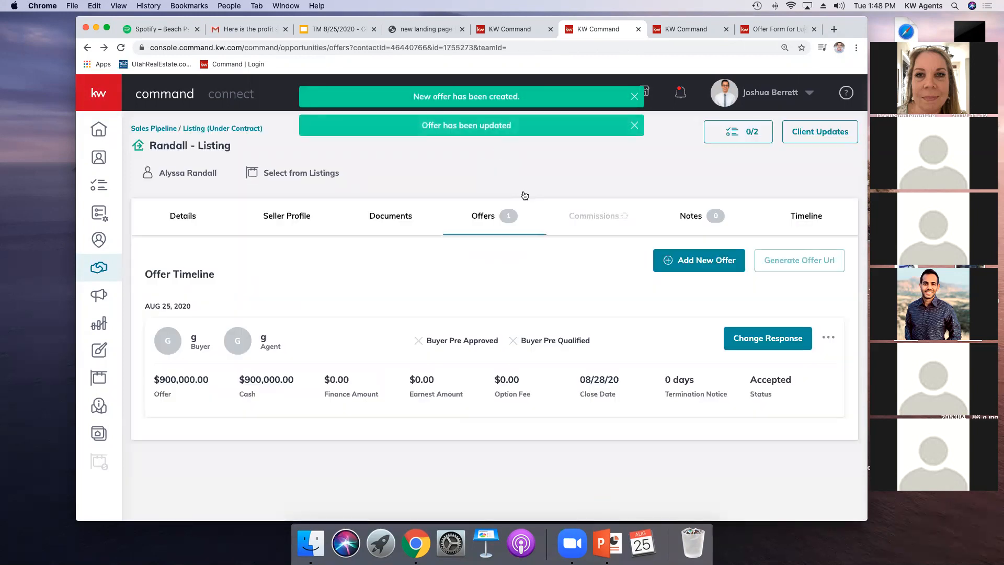
Step: Review the commission details and agent payment produced by the accepted offer
left_click(596, 216)
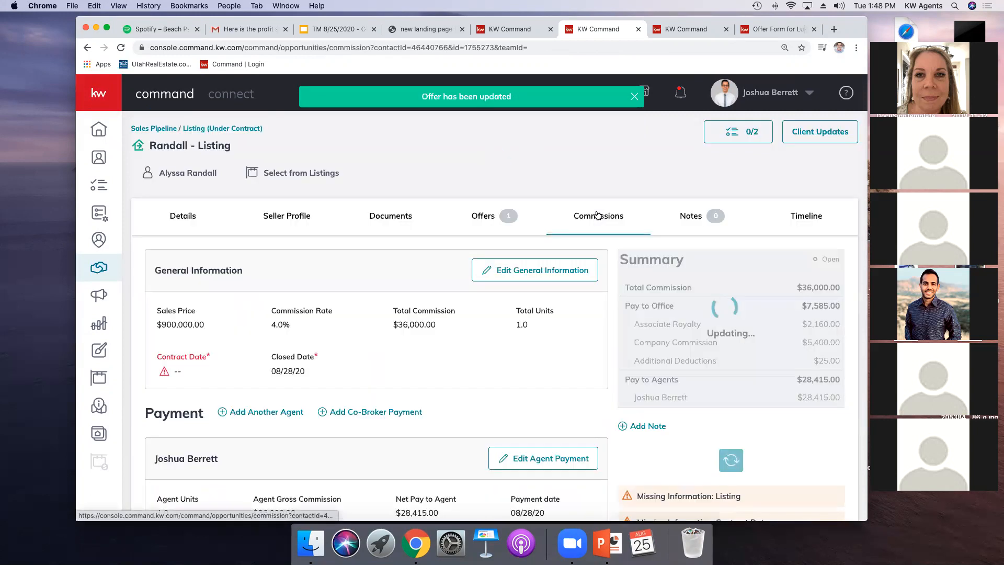
scroll(441, 320, "down", 2)
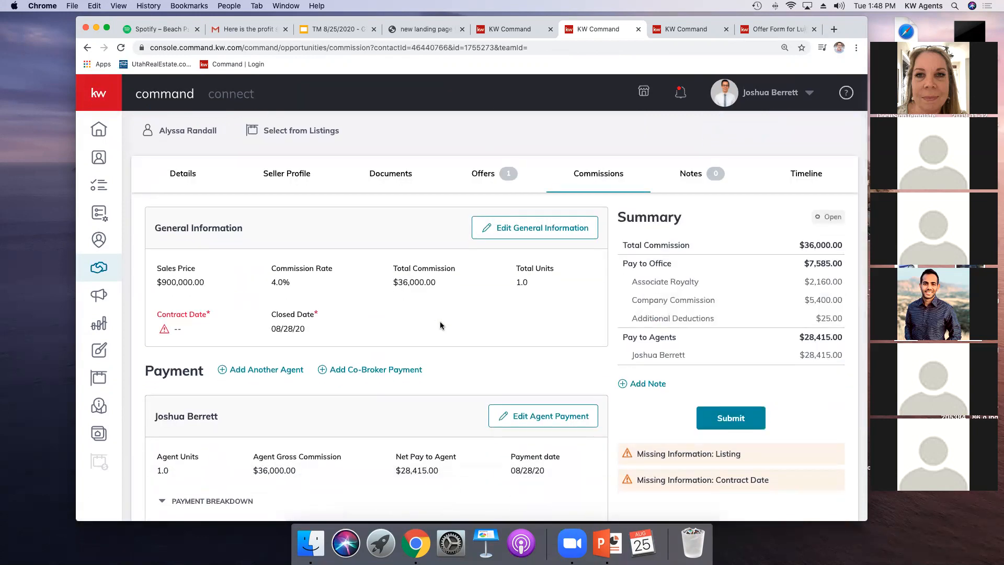
scroll(441, 325, "down", 3)
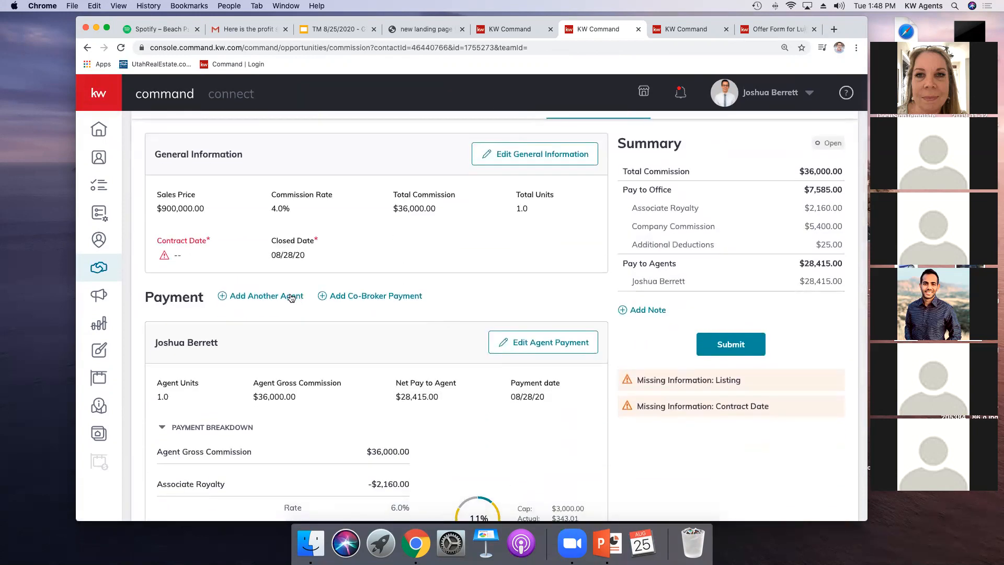
Step: Start adding another agent with an Outside Referral payment item at a 25% referral
left_click(264, 296)
scroll(503, 372, "down", 5)
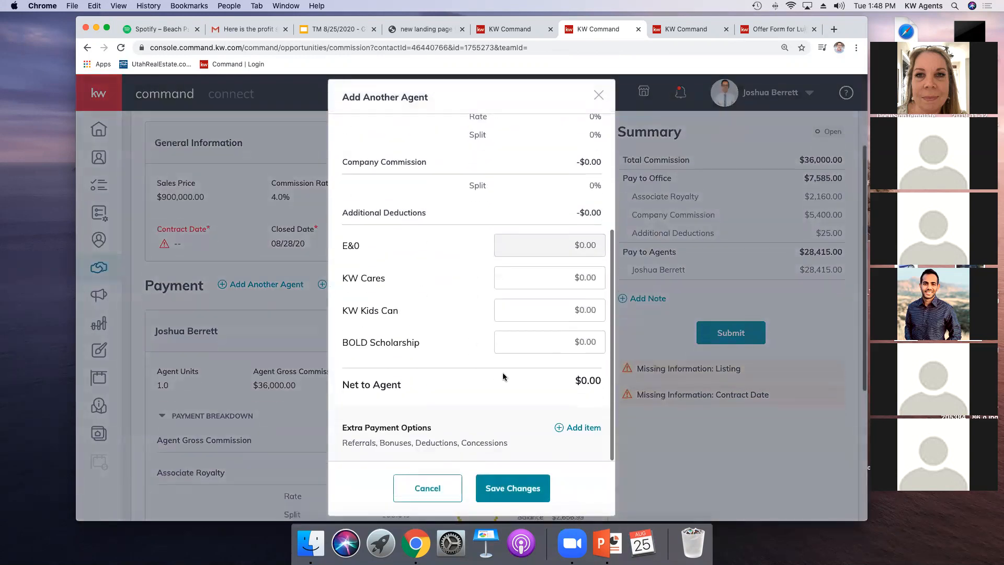
left_click(584, 426)
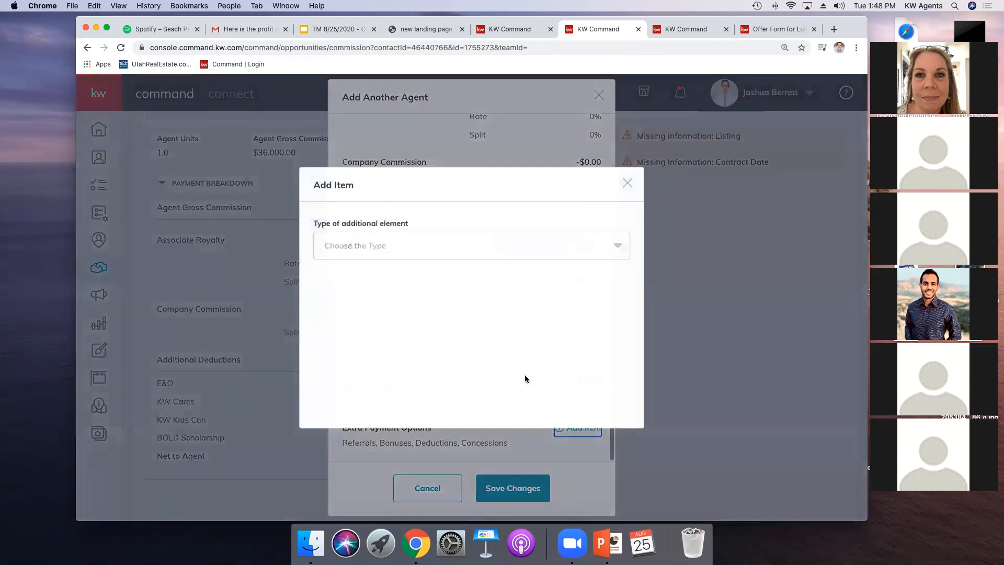
left_click(416, 245)
scroll(417, 291, "down", 2)
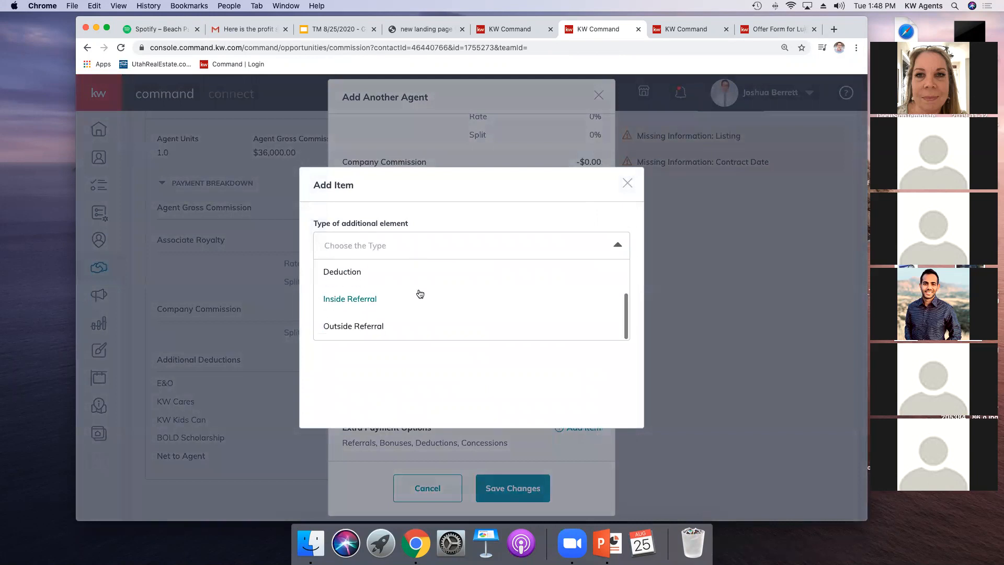
left_click(359, 327)
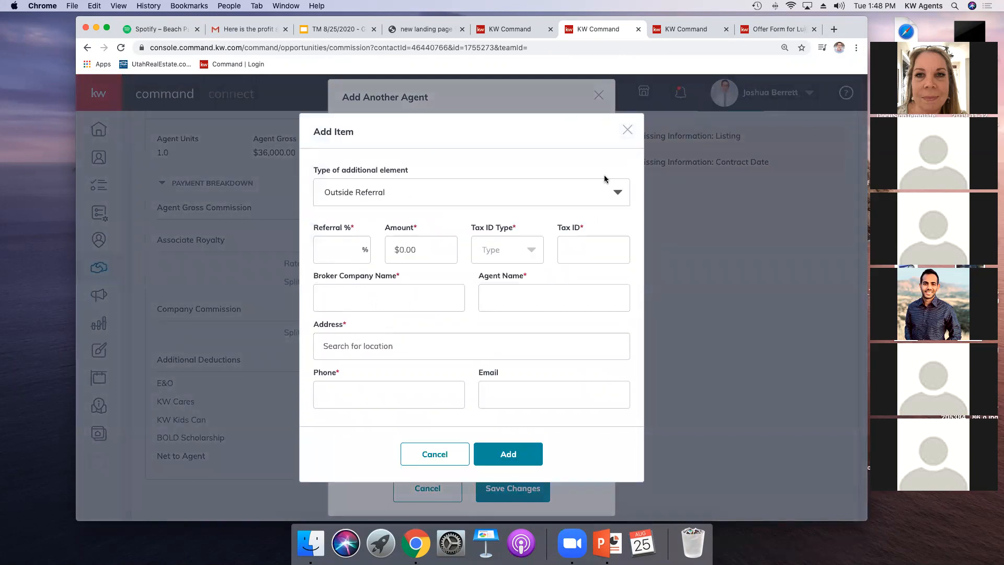
left_click(339, 248)
type("25")
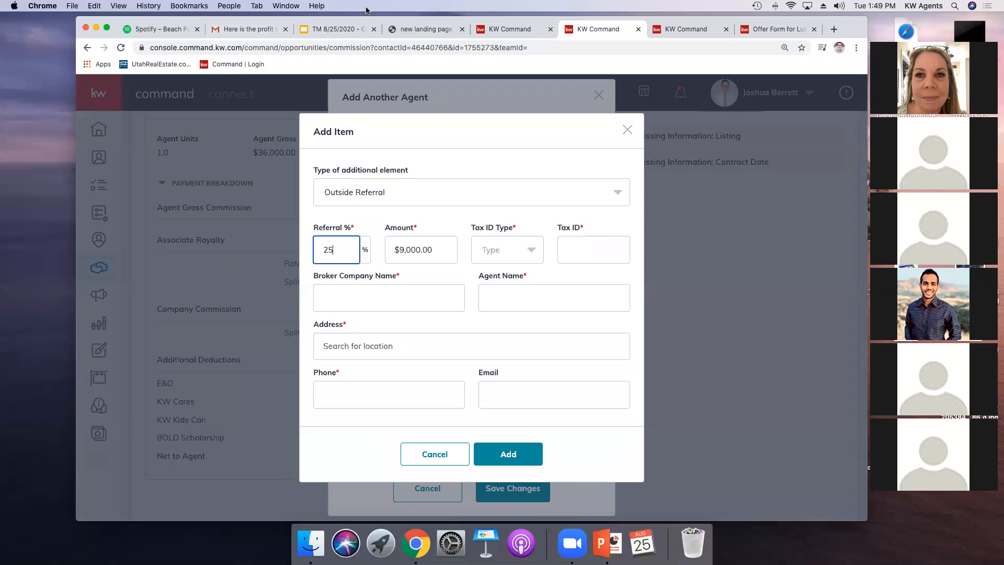
Step: Set the referral's tax ID type to EIN and change the referral percentage to 75%
left_click(529, 251)
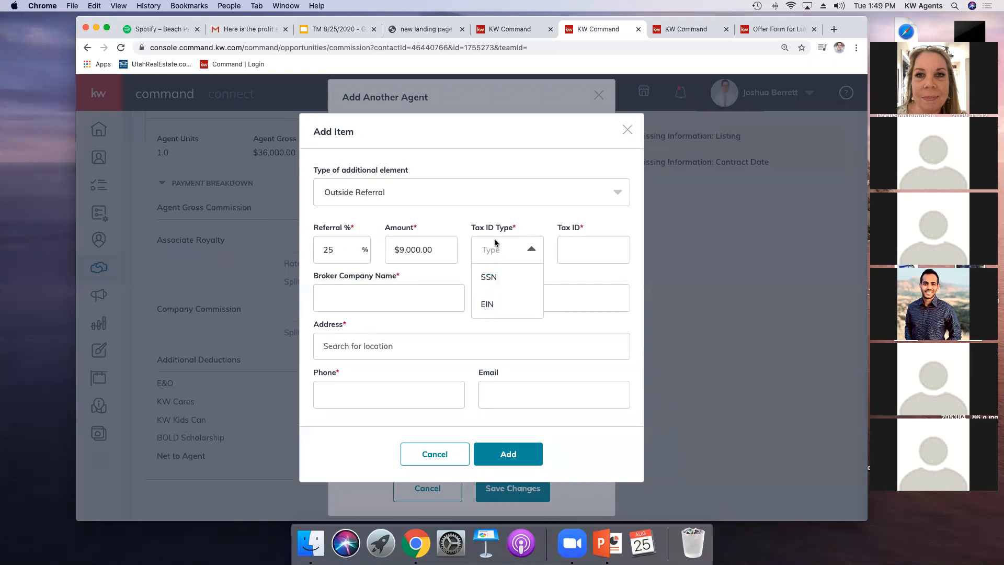
left_click(490, 308)
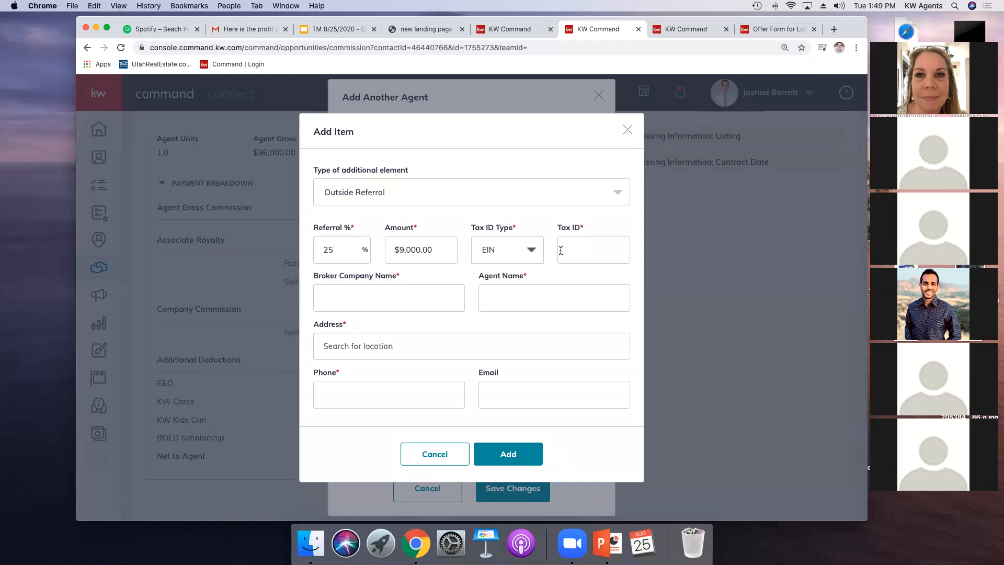
left_click(578, 251)
double_click(346, 250)
type("75")
left_click(444, 270)
left_click(413, 289)
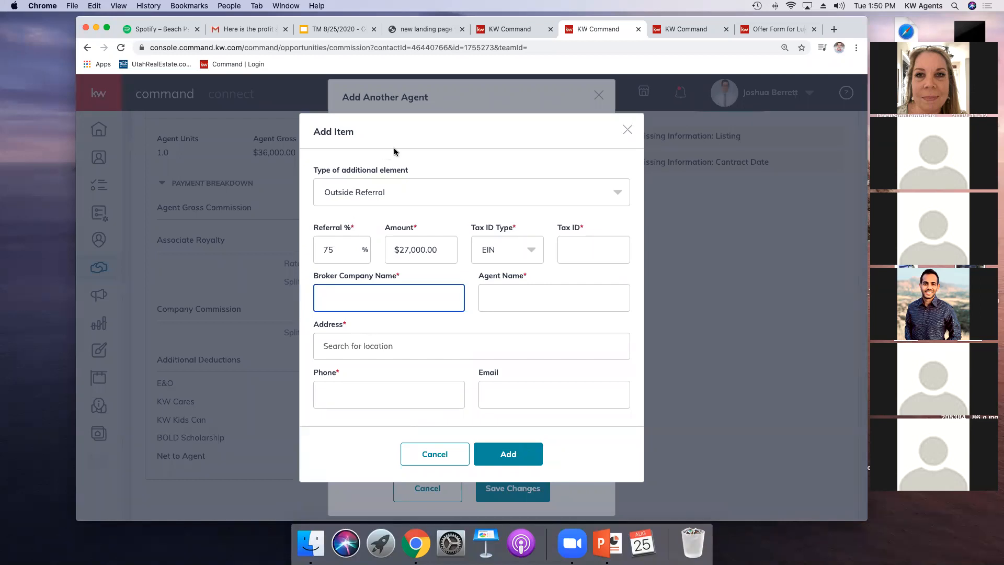
Step: Set the referral percentage back to 25% and close the item dialog without adding it
left_click_drag(346, 250, 296, 251)
type("25")
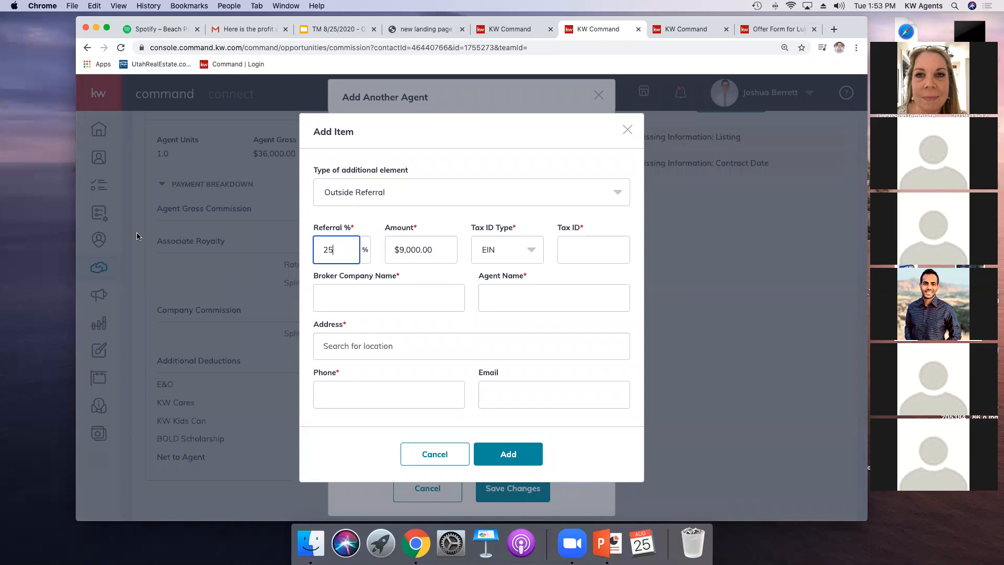
left_click(627, 129)
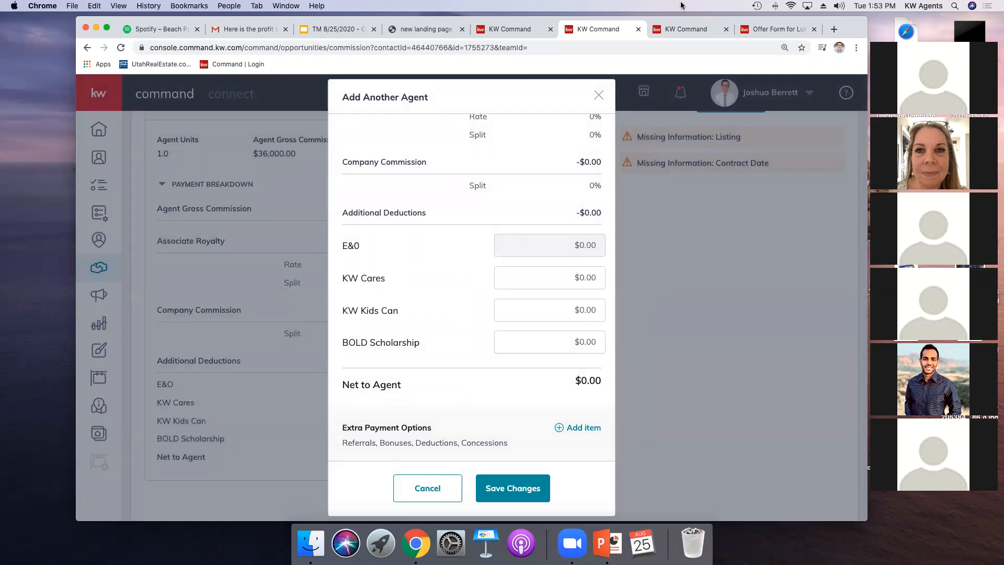
Step: Open a new browser tab and go to youtube.com
left_click(834, 30)
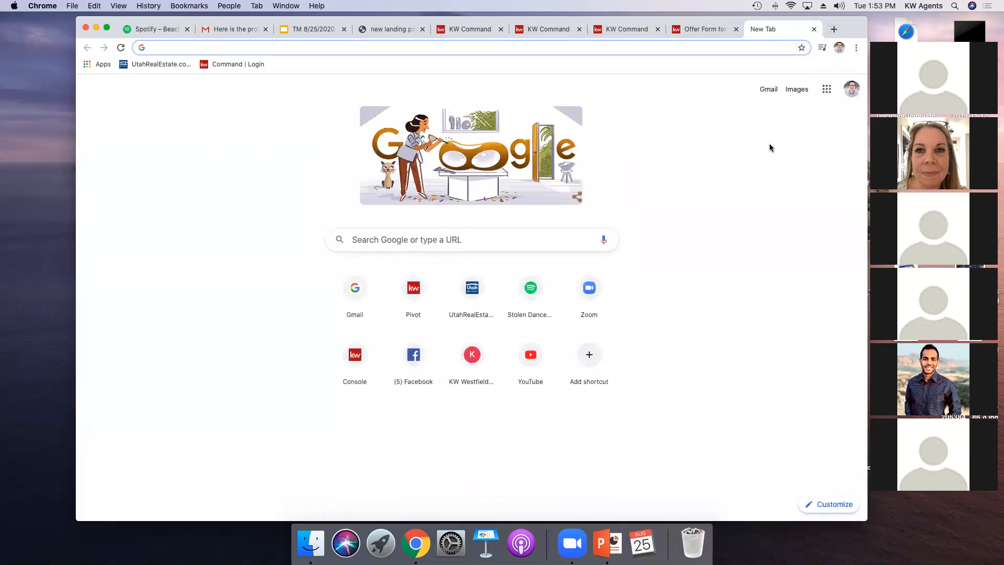
type("youtube.com")
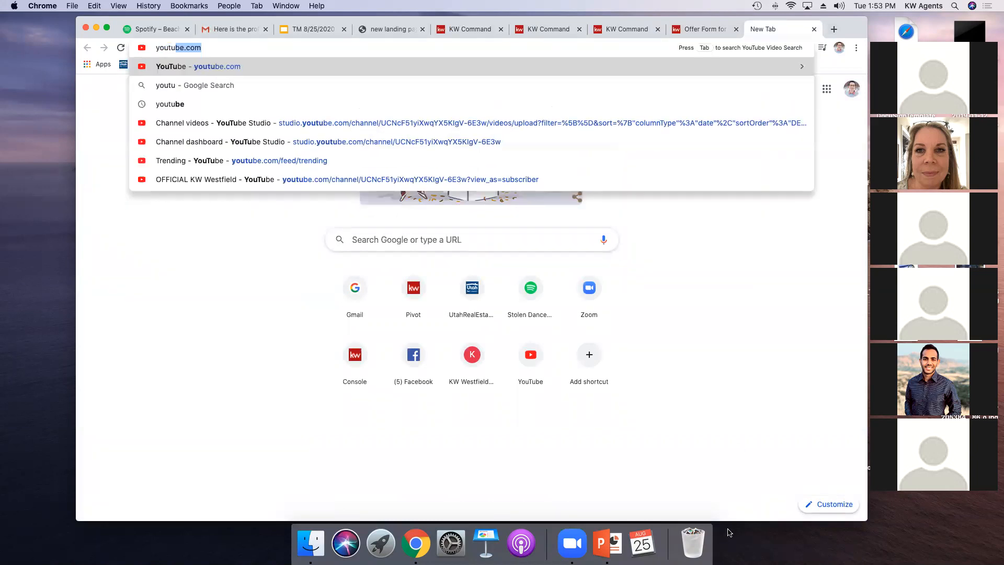
key("Return")
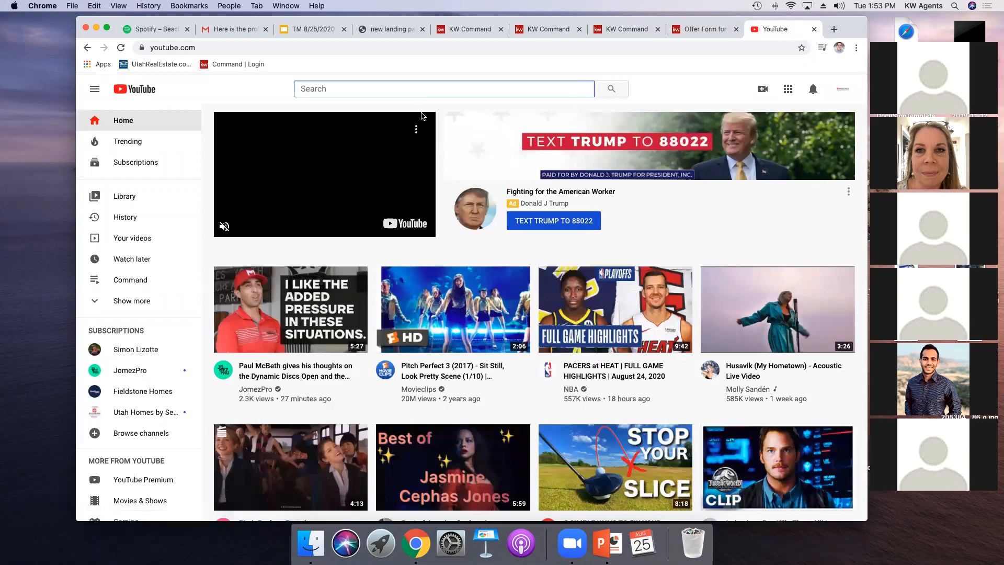
Step: Search YouTube for kw westfield official and open the OFFICIAL KW Westfield channel
type("kw wes")
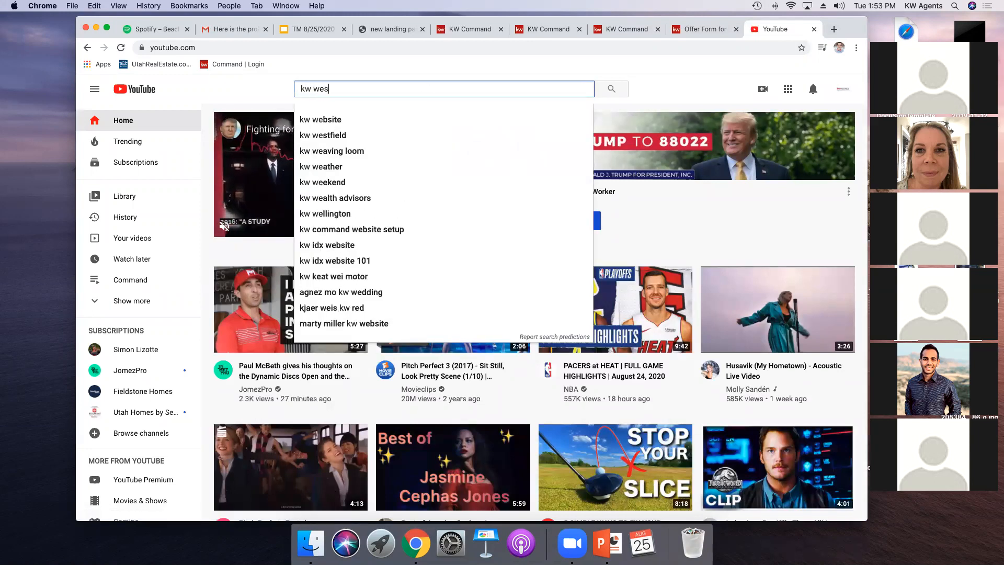
type("tfield official")
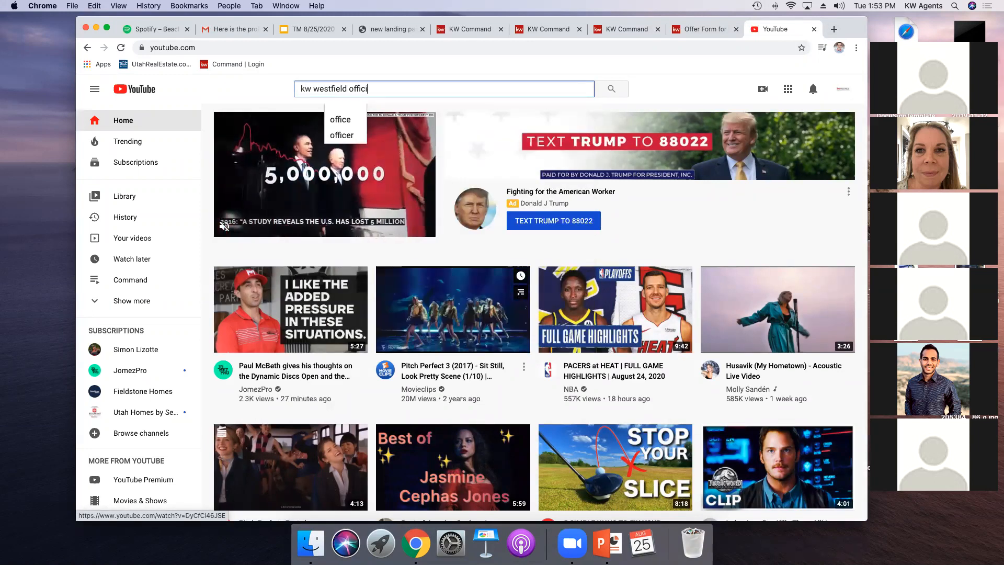
key("Return")
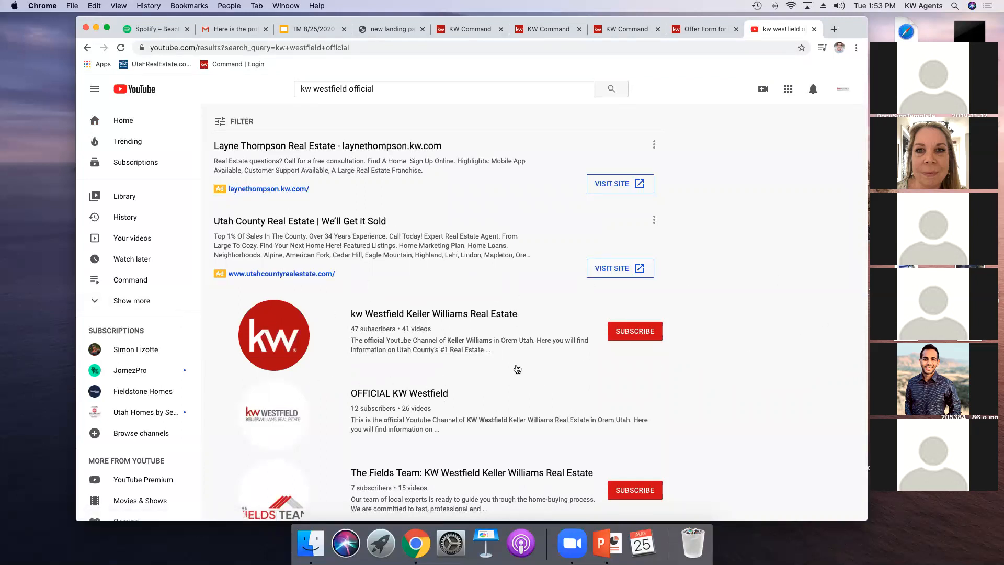
left_click(397, 392)
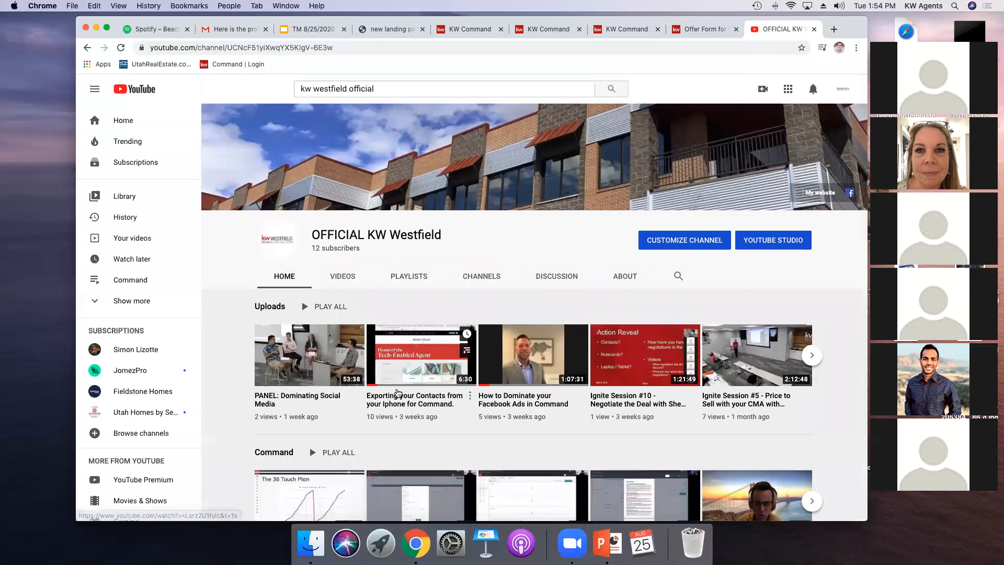
Step: Browse the channel's home page playlists and open its Videos section
scroll(399, 393, "down", 4)
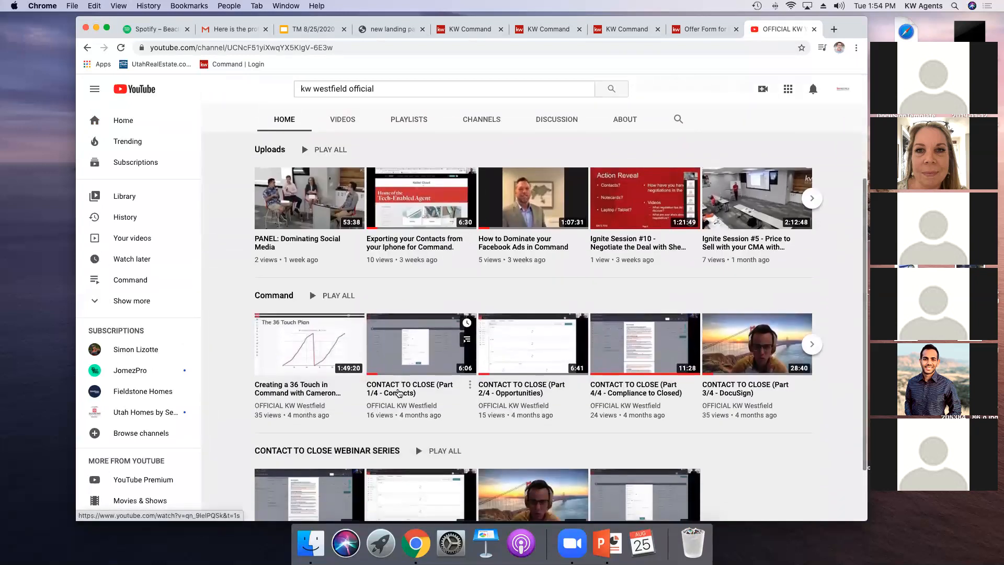
scroll(390, 391, "up", 2)
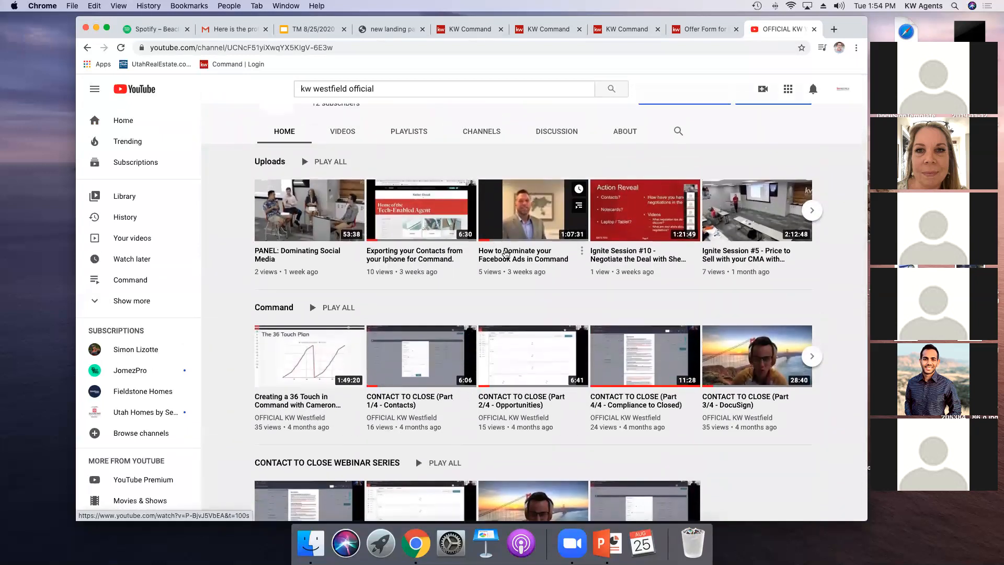
scroll(450, 438, "down", 3)
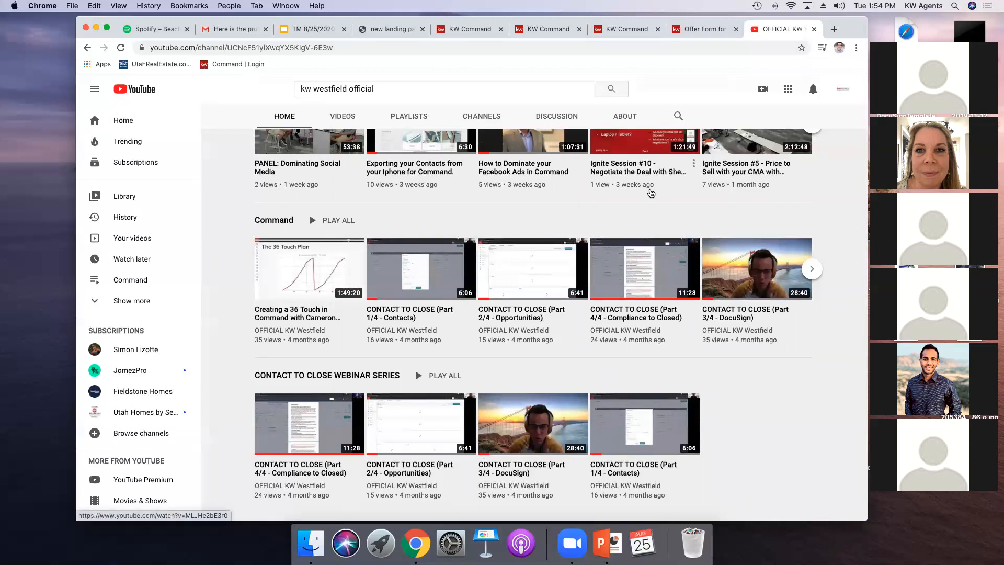
scroll(627, 208, "up", 4)
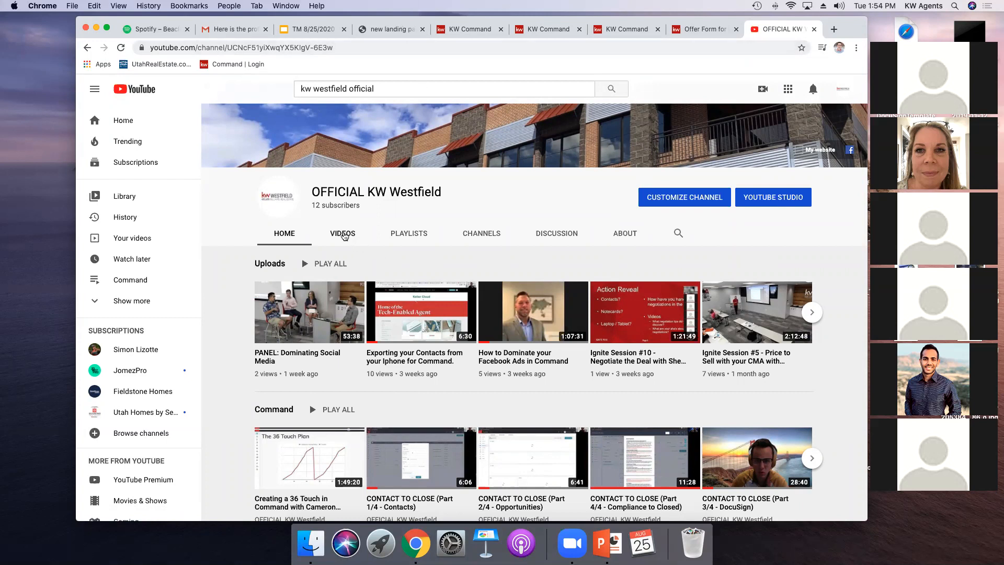
left_click(343, 234)
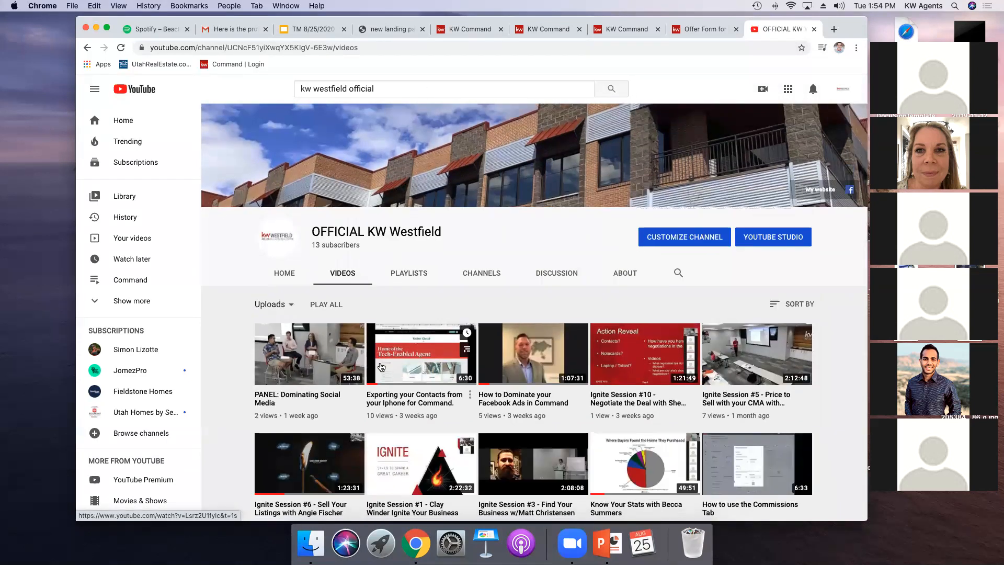
Step: Scroll through the channel's uploaded training videos
scroll(381, 366, "down", 1)
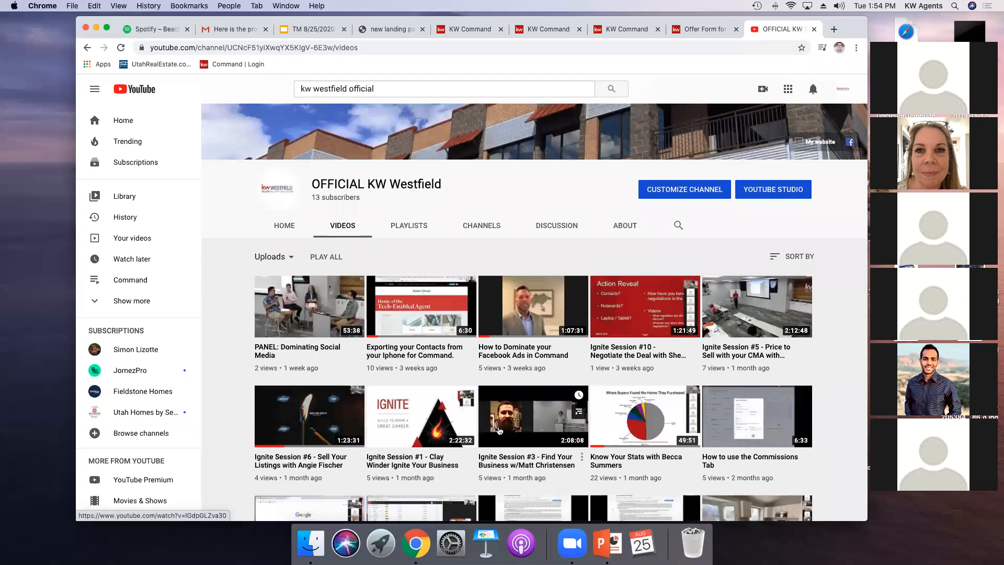
scroll(648, 460, "down", 2)
scroll(648, 459, "down", 4)
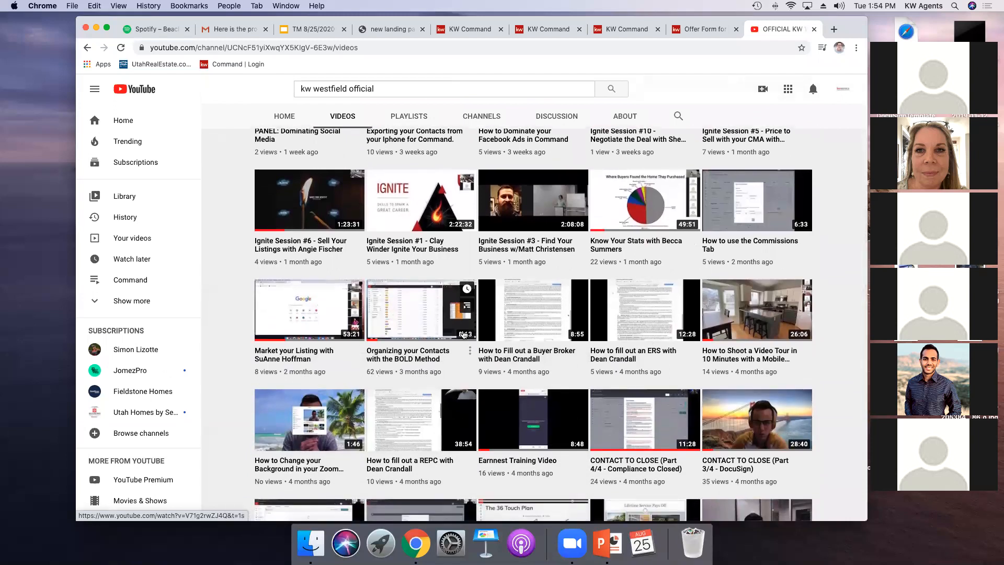
scroll(649, 406, "down", 5)
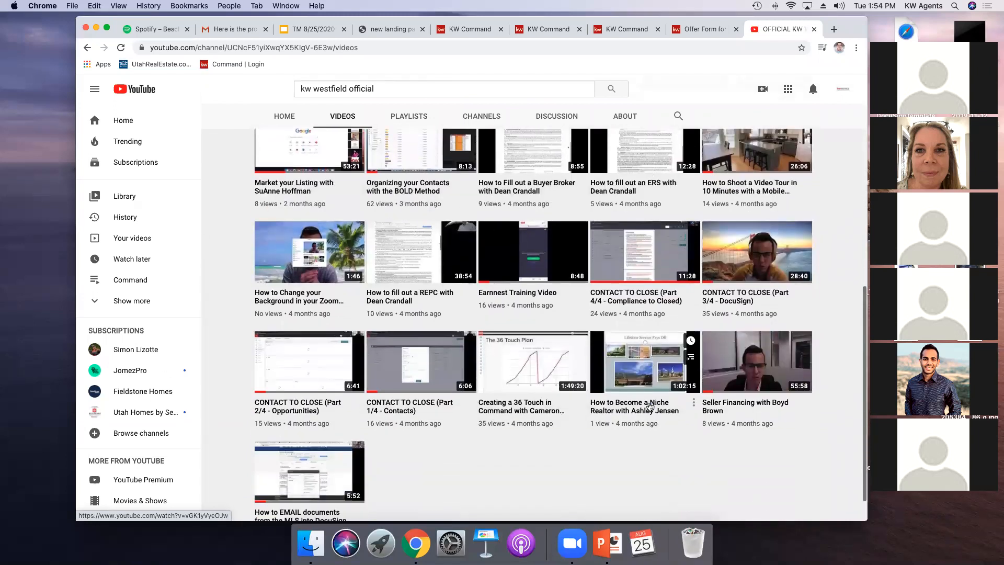
scroll(650, 405, "down", 2)
scroll(650, 405, "up", 6)
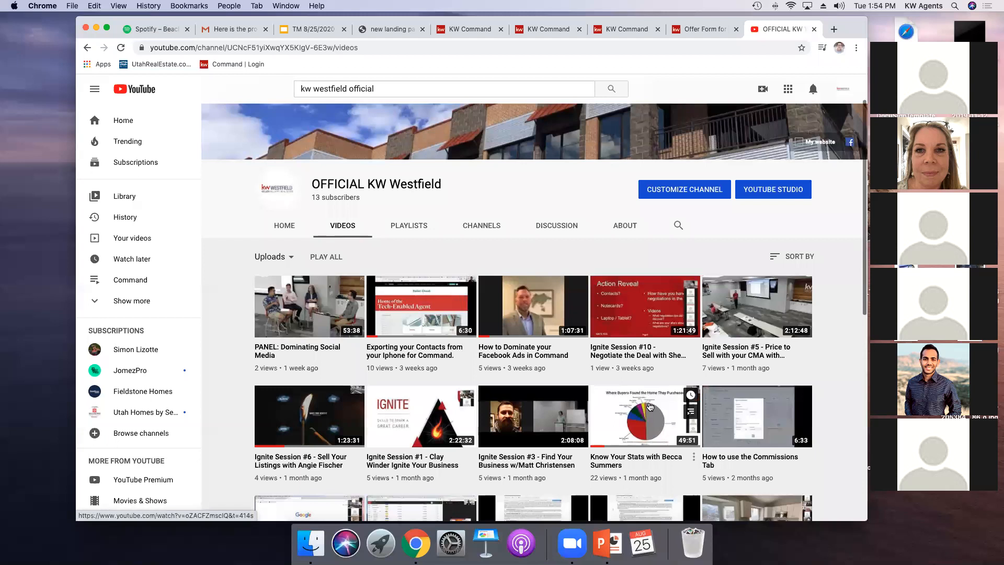
scroll(344, 391, "down", 1)
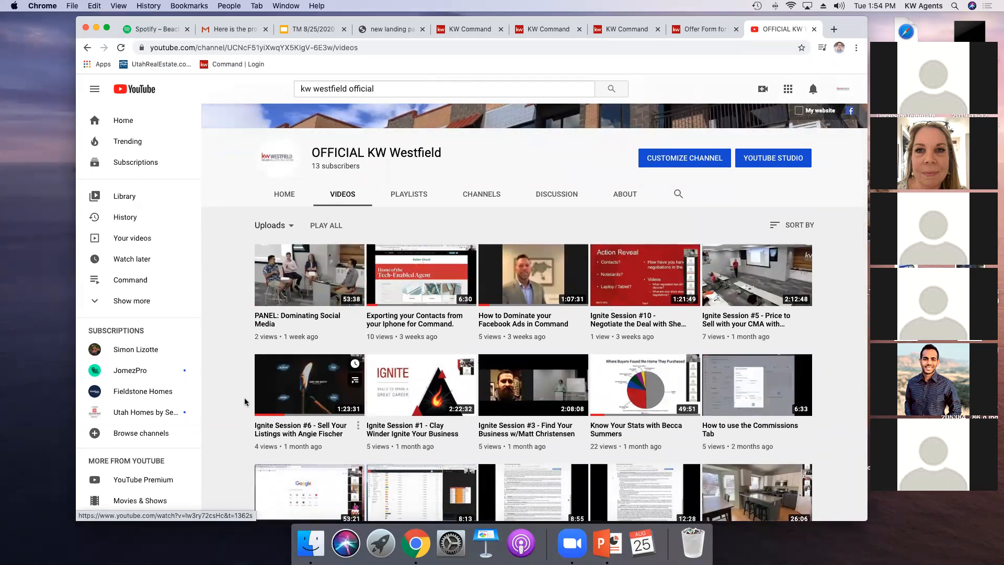
scroll(533, 397, "down", 3)
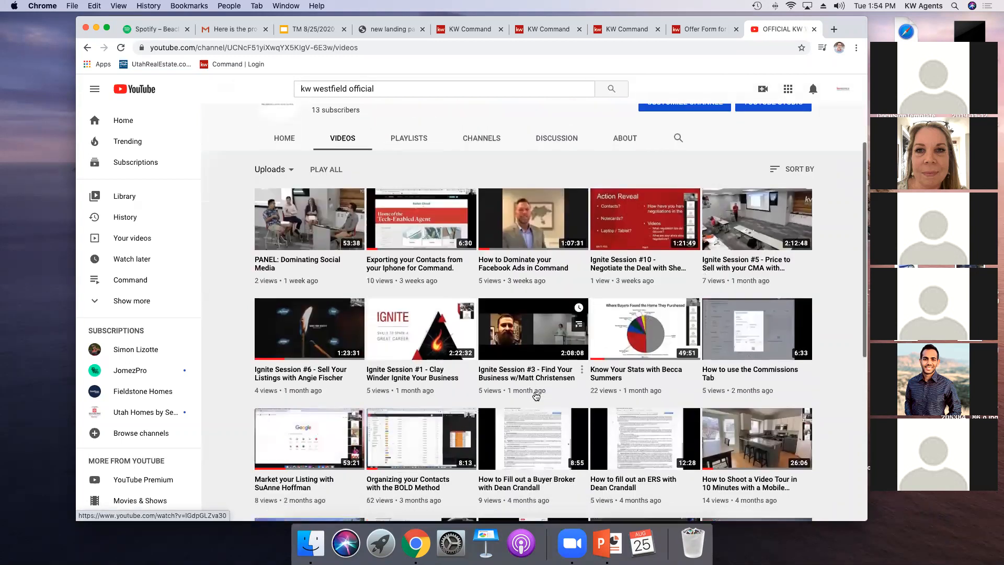
scroll(536, 396, "down", 10)
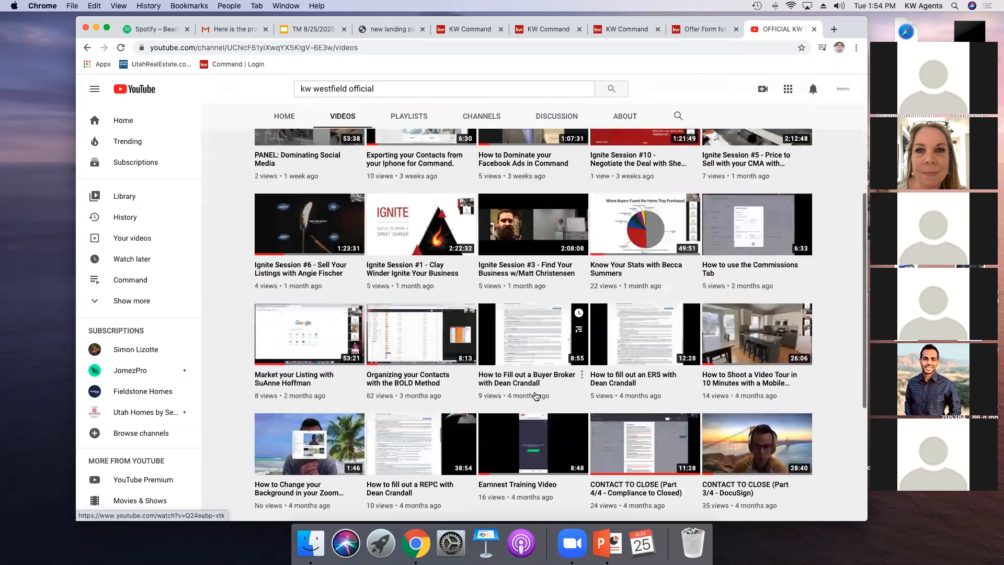
scroll(535, 396, "up", 15)
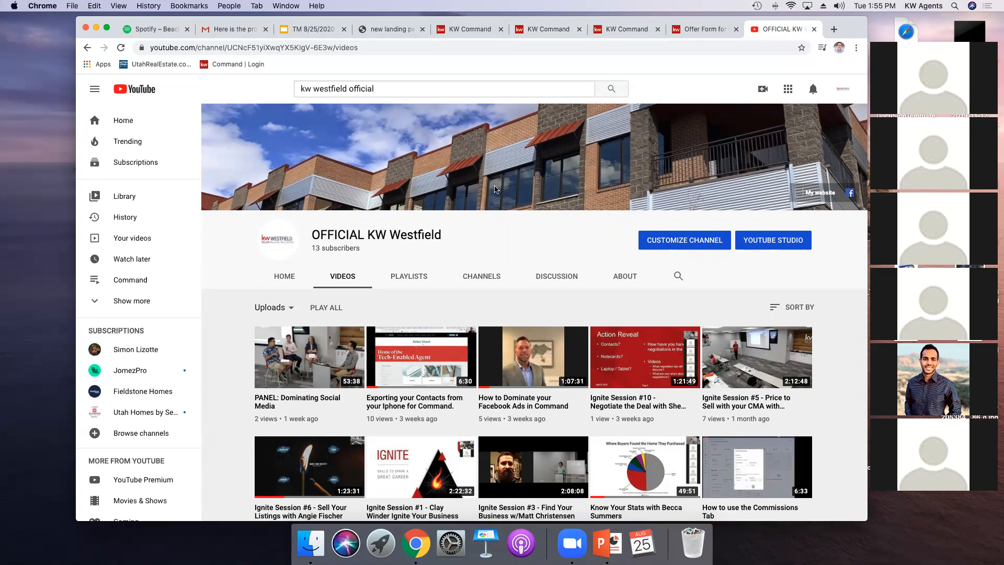
Step: Open a new browser tab and try to reach the KW Westfield website by entering kwwesti
left_click(834, 29)
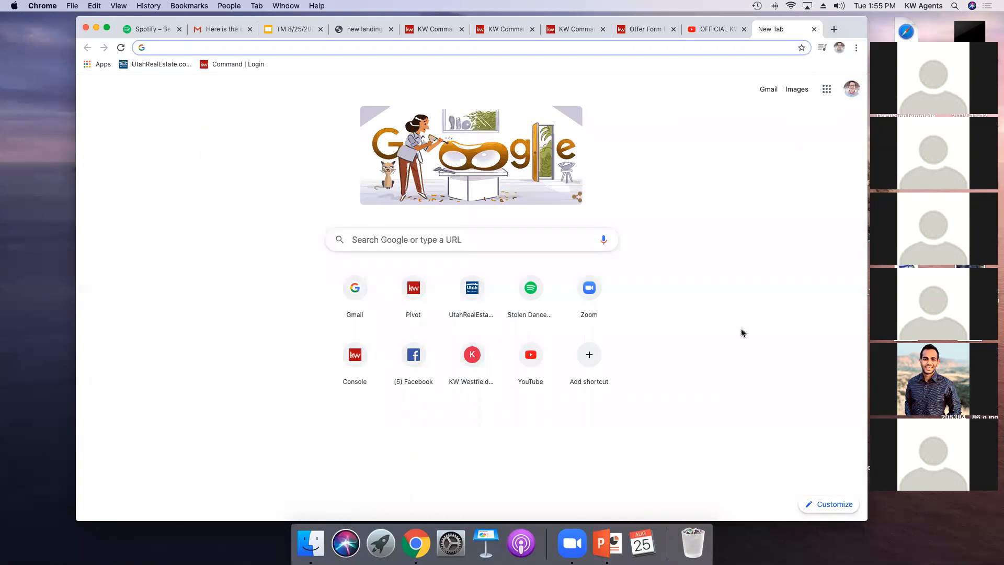
type("kwwesti")
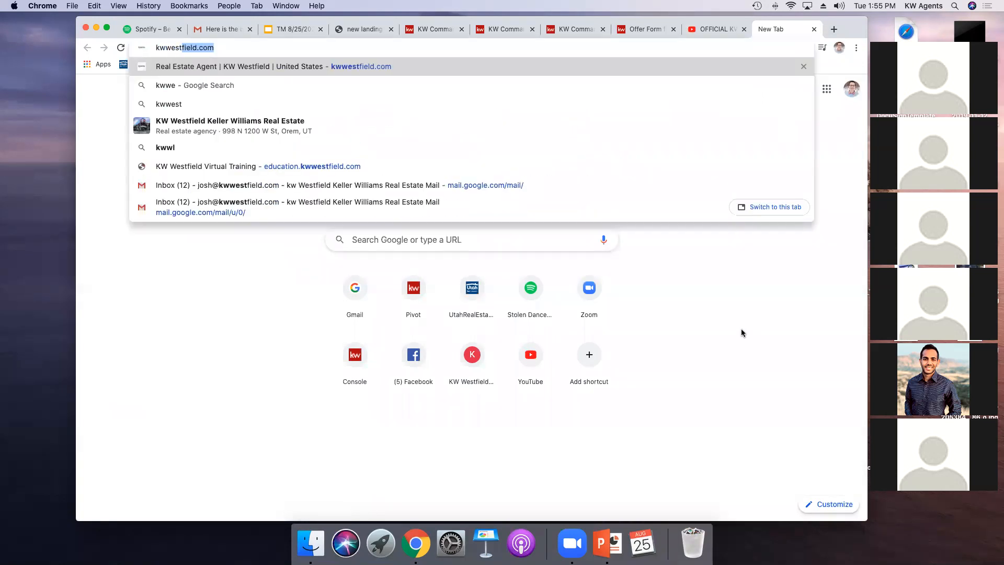
key("Return")
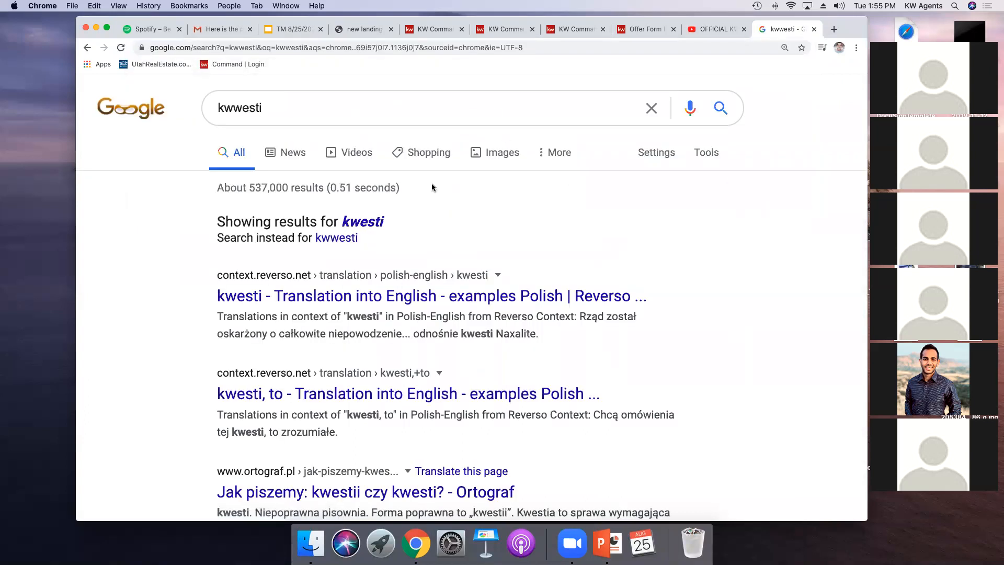
left_click(297, 107)
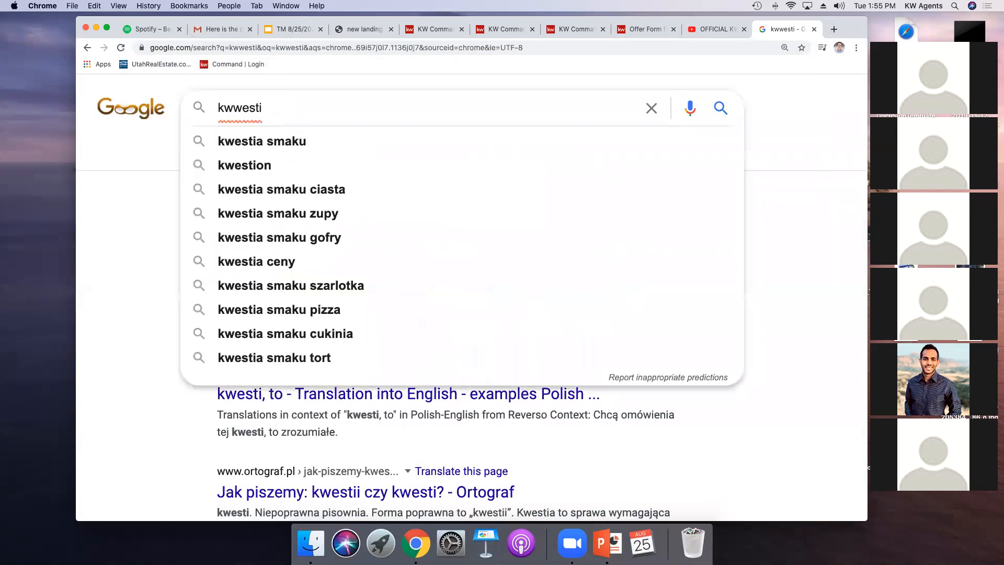
key("BackSpace")
type("file")
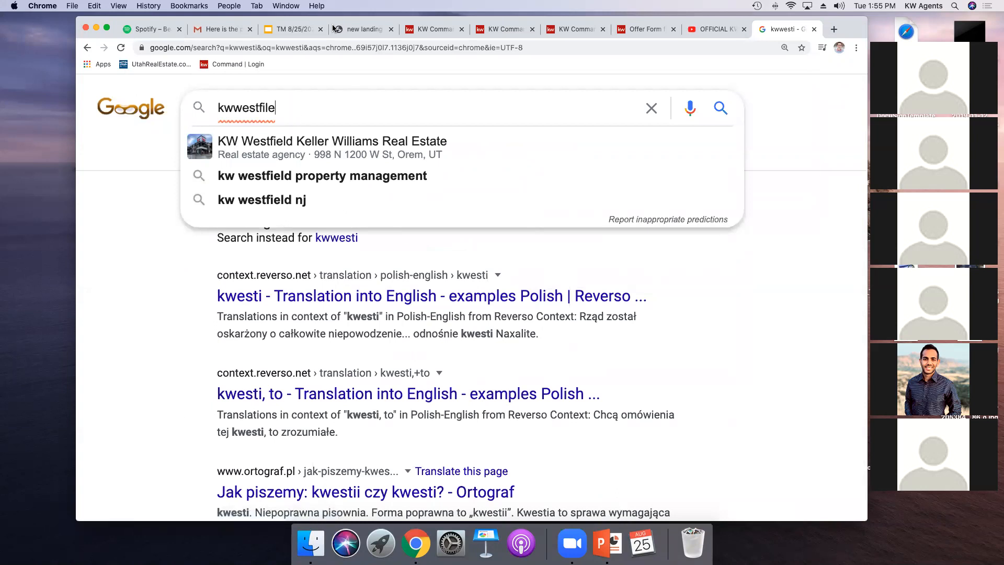
Step: Go to the kwwestfield.com website from the address bar
left_click(314, 48)
type("n")
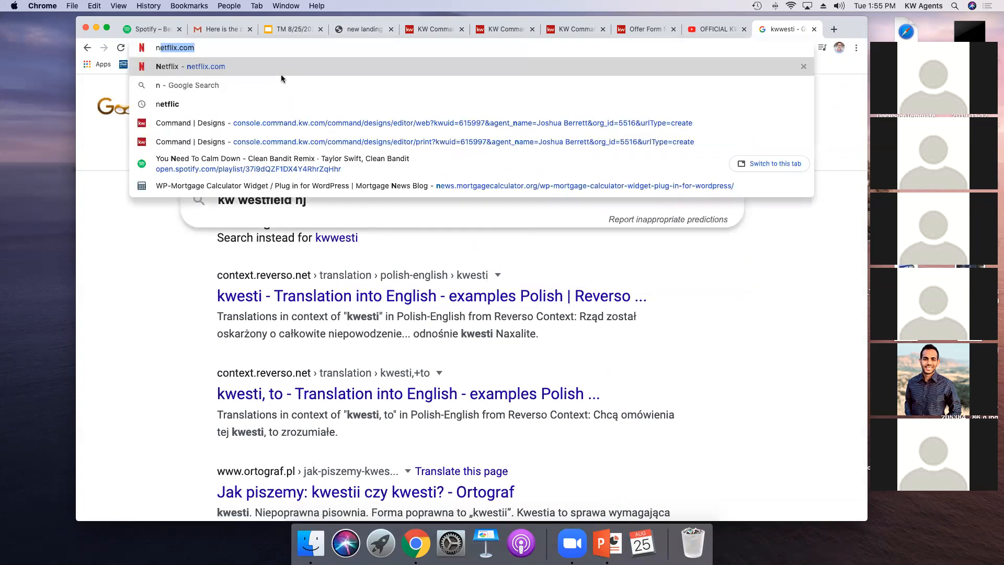
key("BackSpace")
key("BackSpace")
type("kwwe")
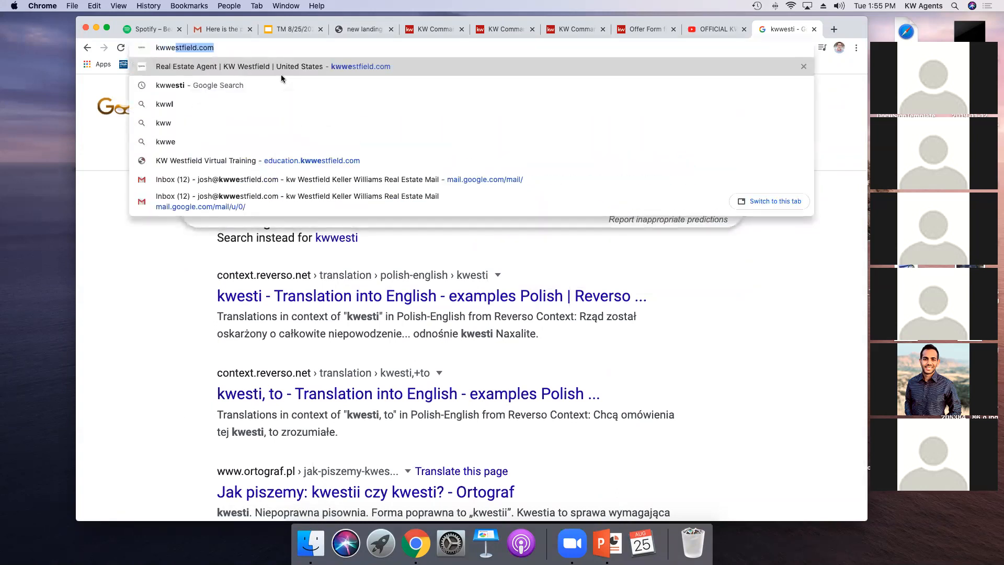
type("st")
key("Return")
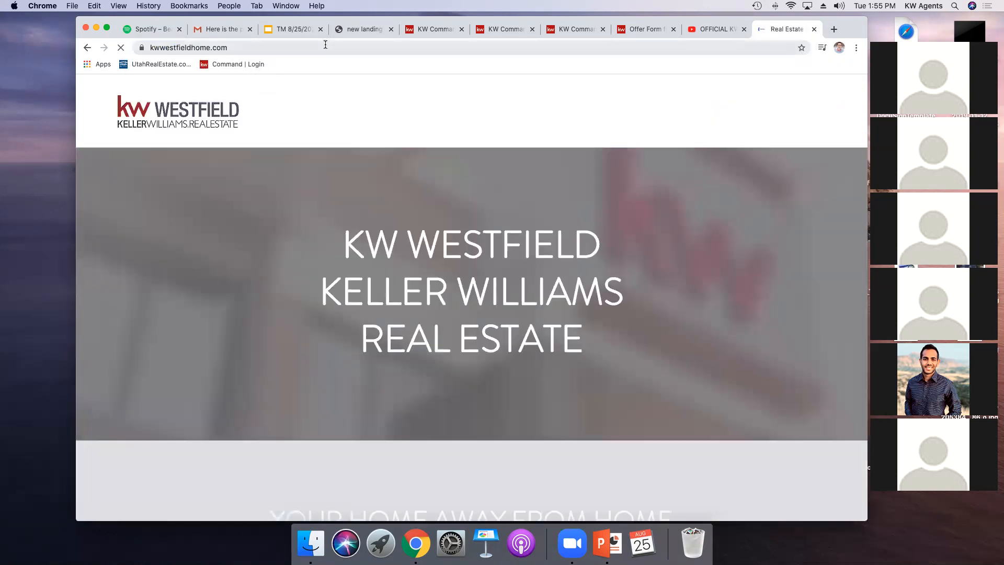
Step: Open the site's Agent Resources page, then its one-on-one meeting booking link
left_click(724, 116)
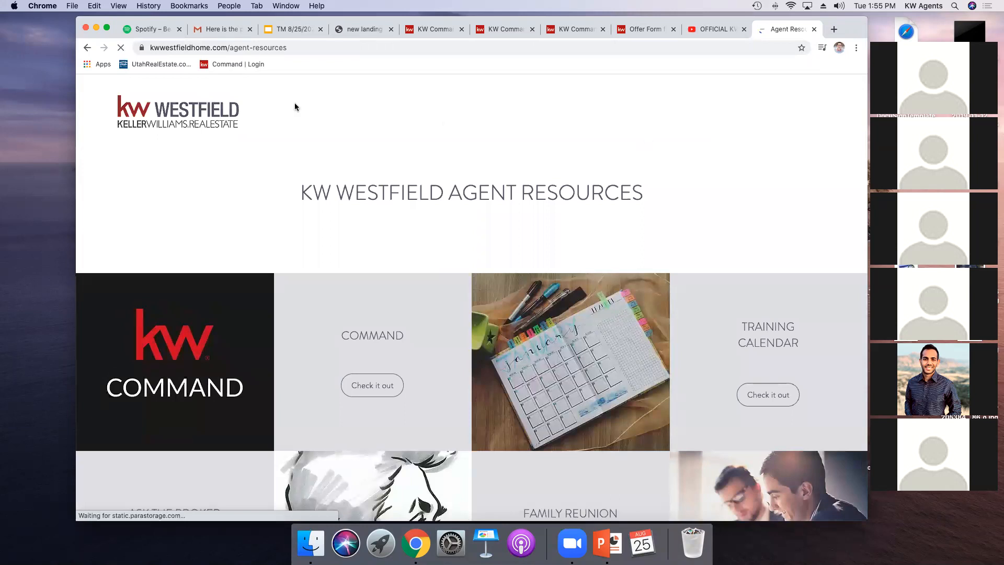
mouse_move(723, 115)
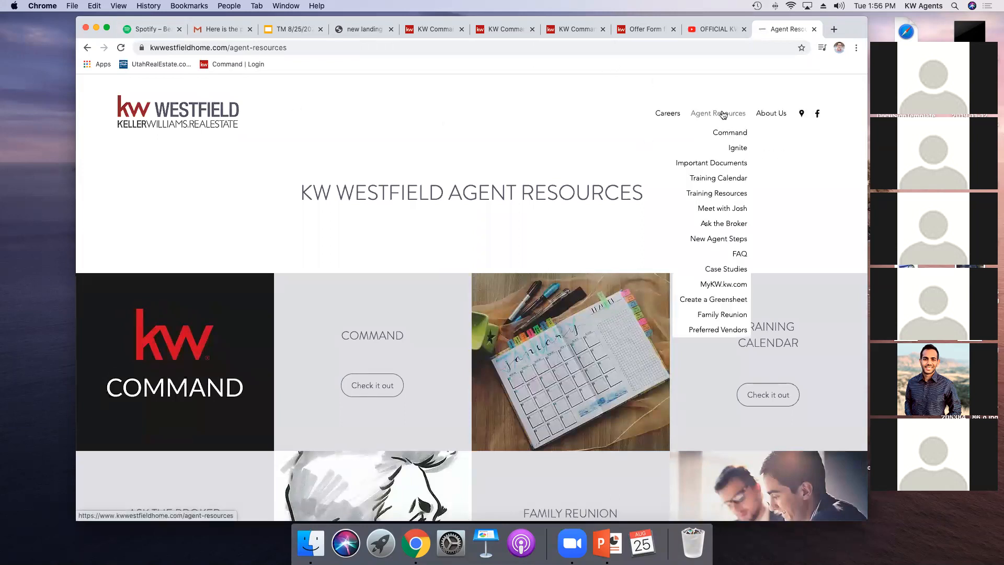
left_click(727, 209)
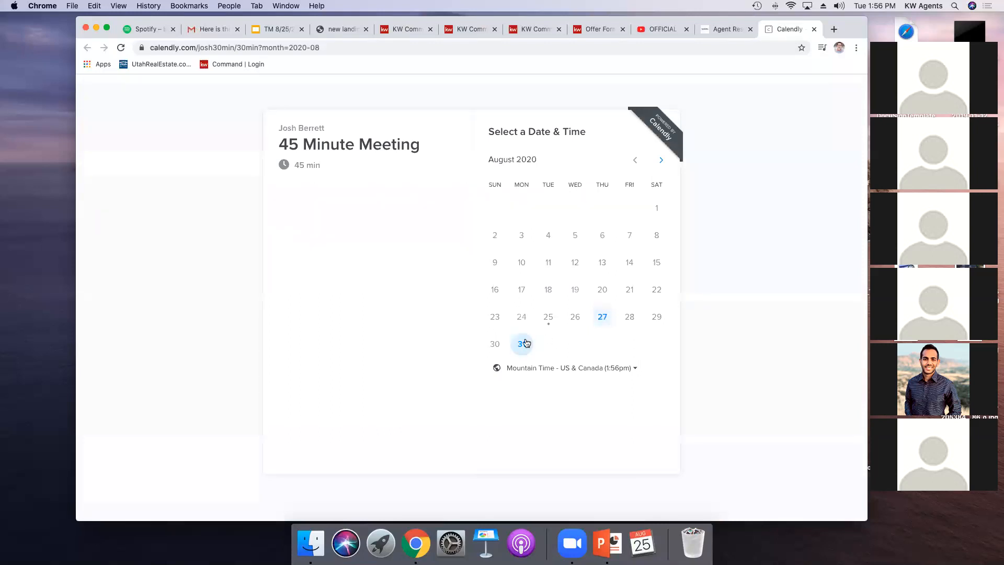
Step: Browse available meeting dates on August 27, August 31 and in September, then close the booking tab
left_click(601, 317)
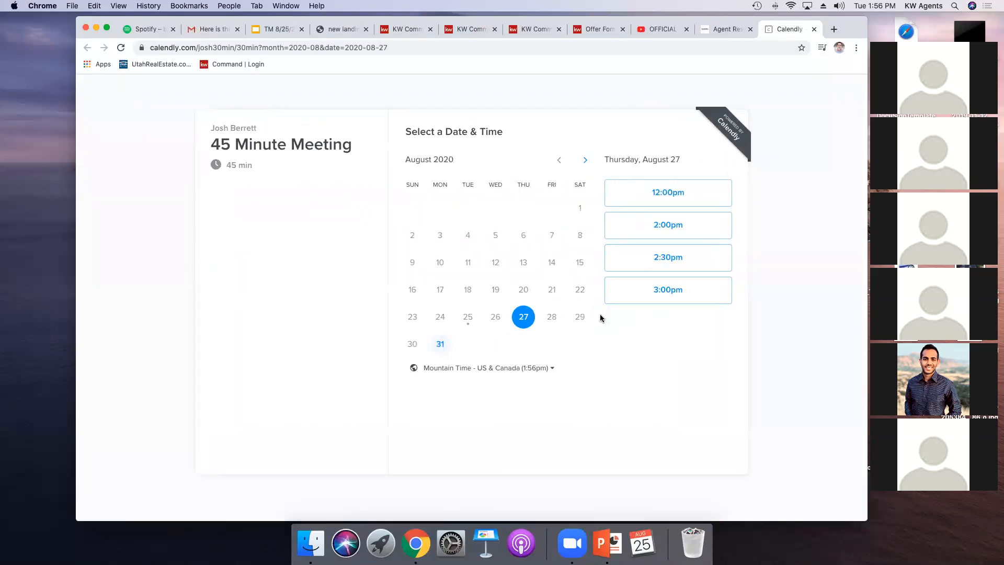
left_click(444, 344)
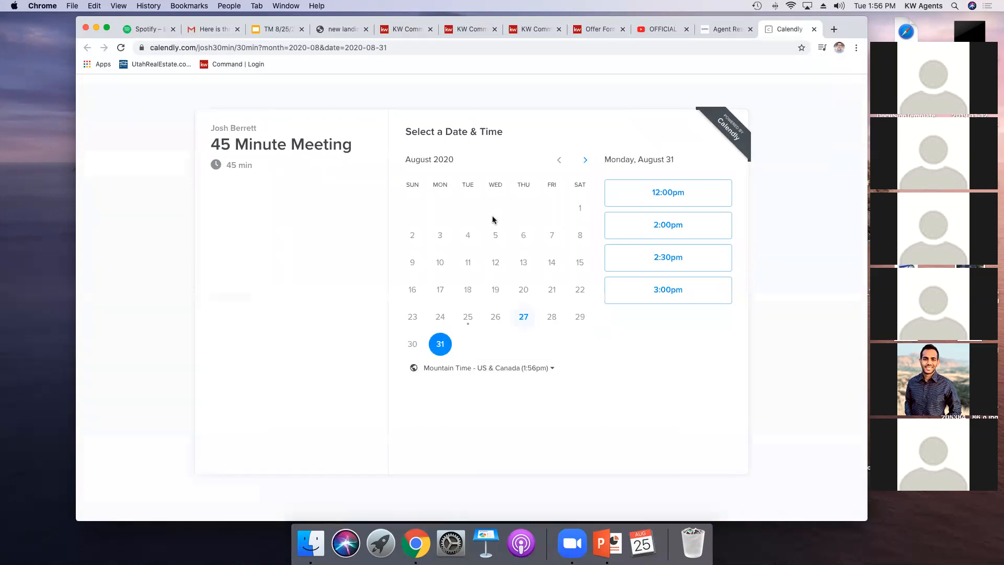
left_click(584, 160)
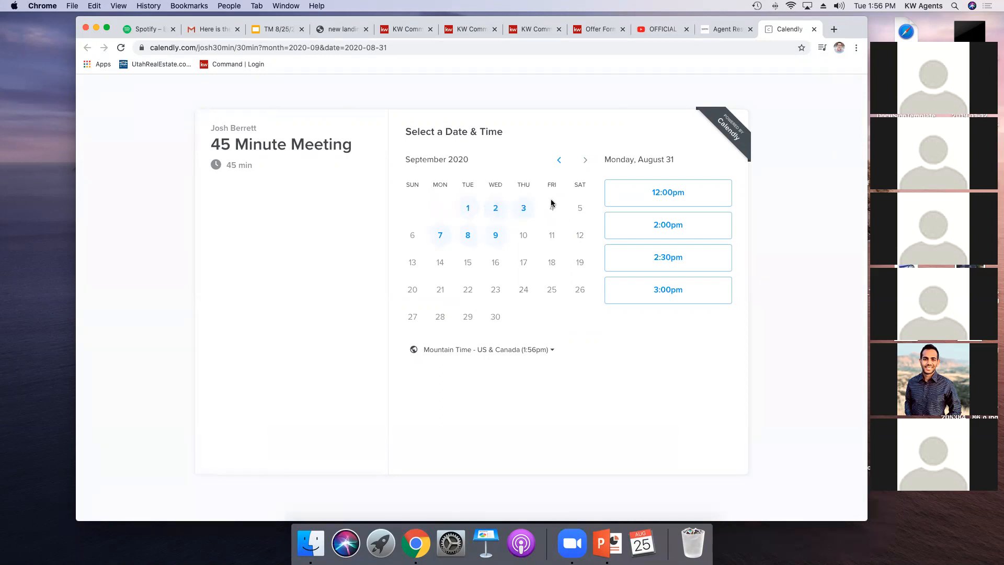
left_click(814, 30)
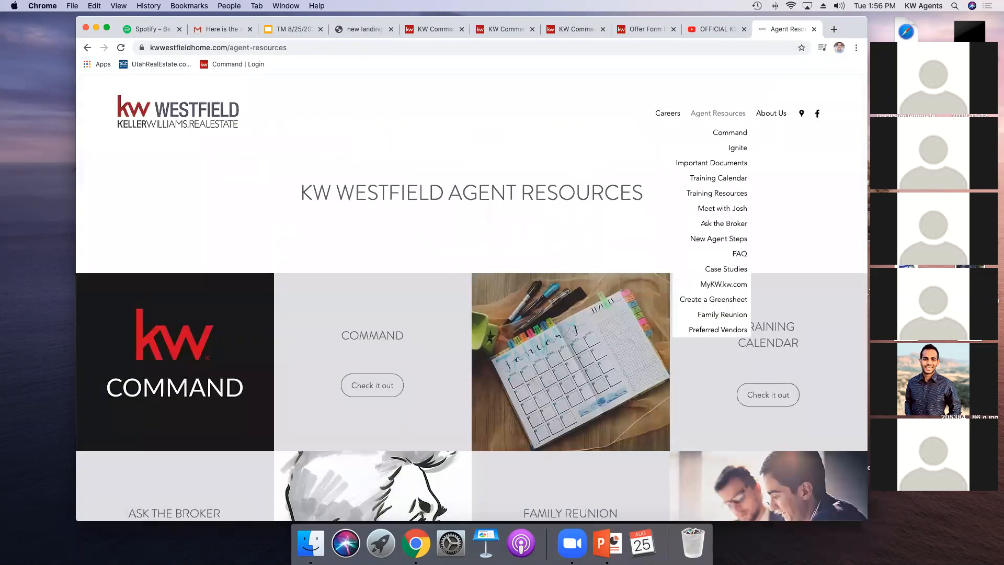